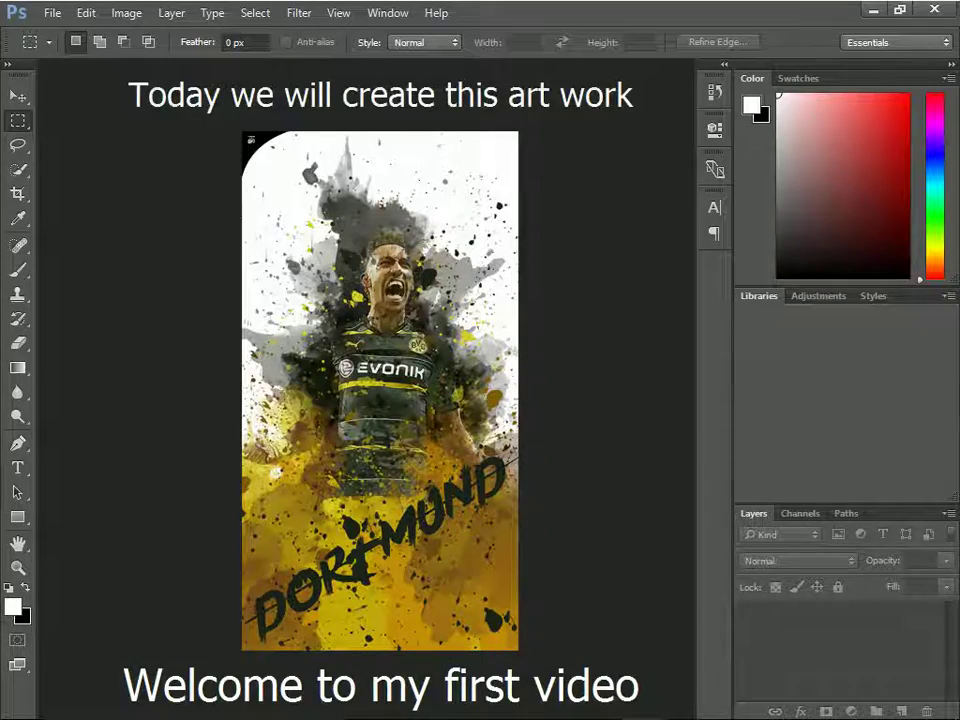
# Step: Start a new document from the File menu, to be set to 800 × 1500 px, 300 ppi, white background
pyautogui.click(53, 15)
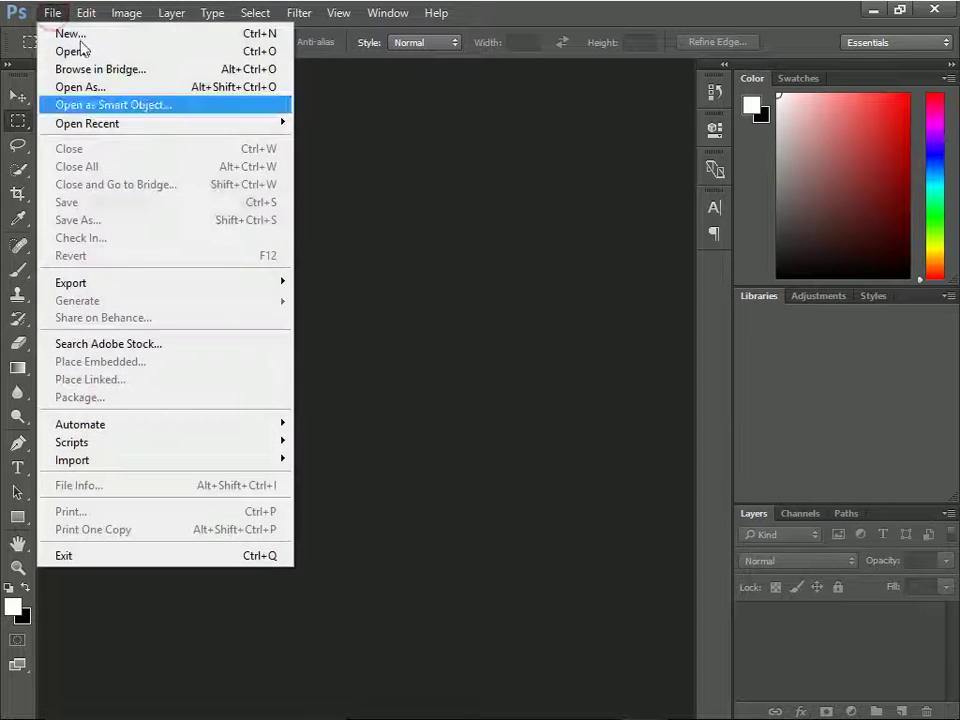
pyautogui.click(127, 38)
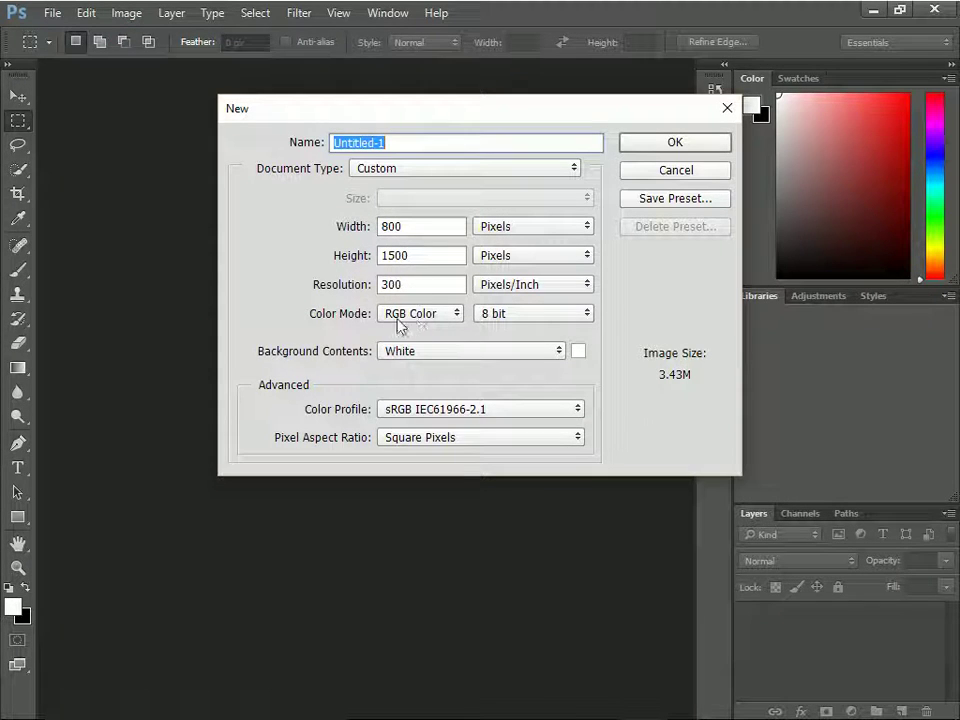
# Step: Create the white Untitled-1 canvas, select the Move tool, and minimise Photoshop
pyautogui.click(678, 147)
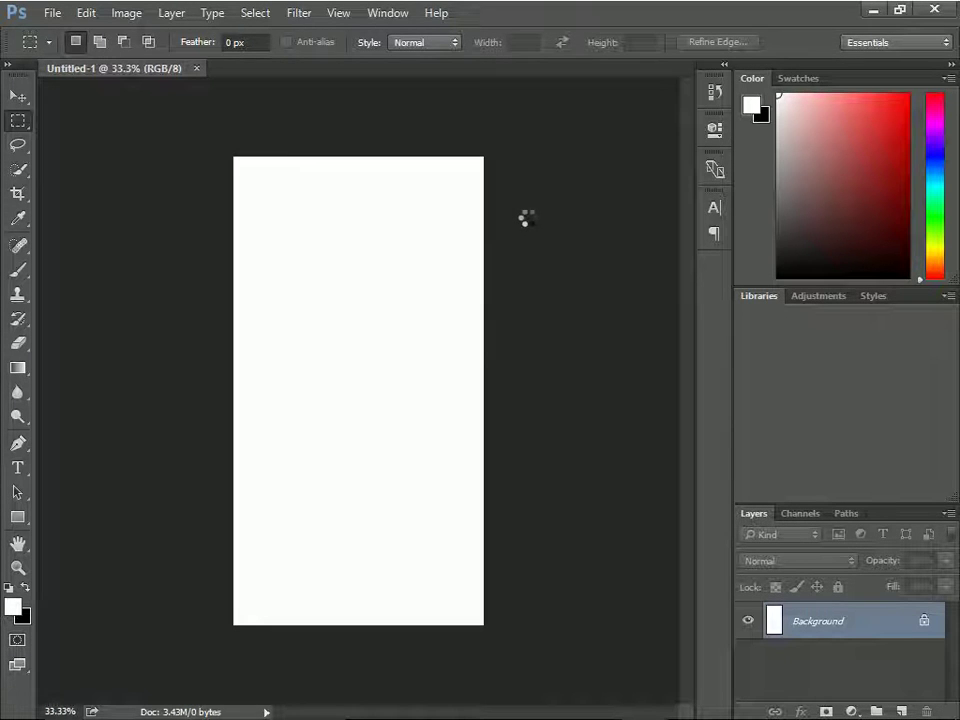
pyautogui.click(17, 96)
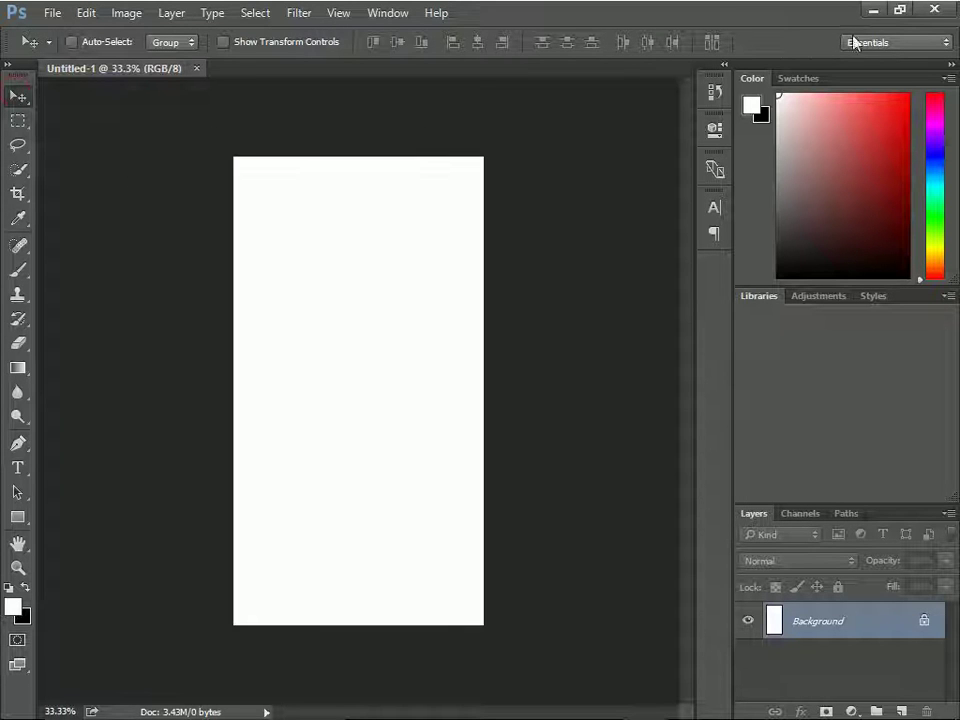
pyautogui.click(873, 10)
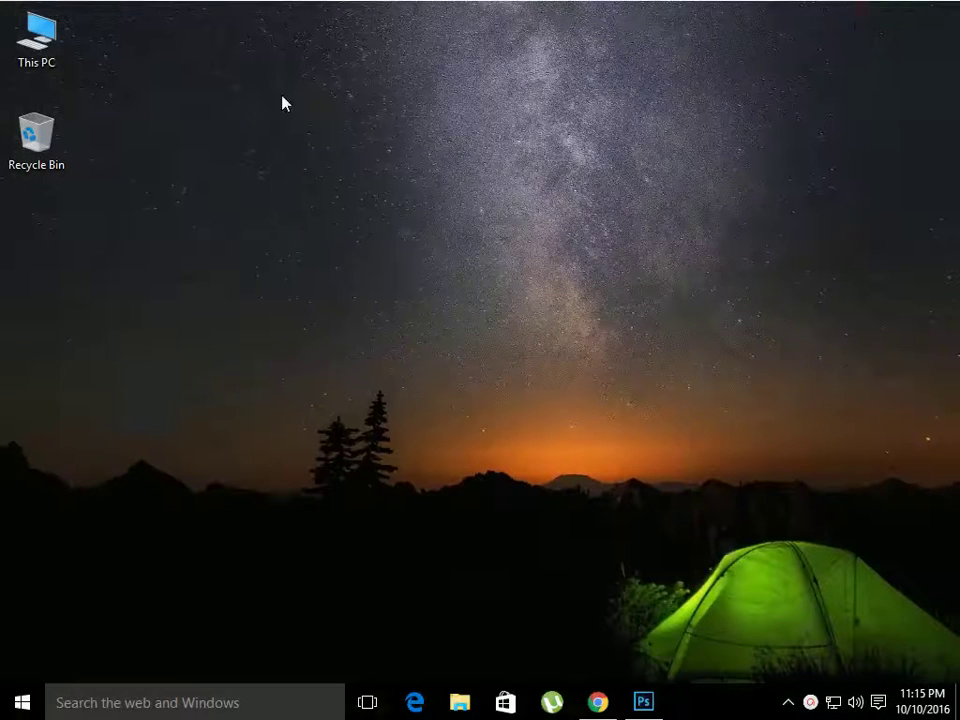
# Step: Find the Dortmund player render PNG in Downloads and drag it onto the Photoshop canvas
pyautogui.doubleClick(42, 30)
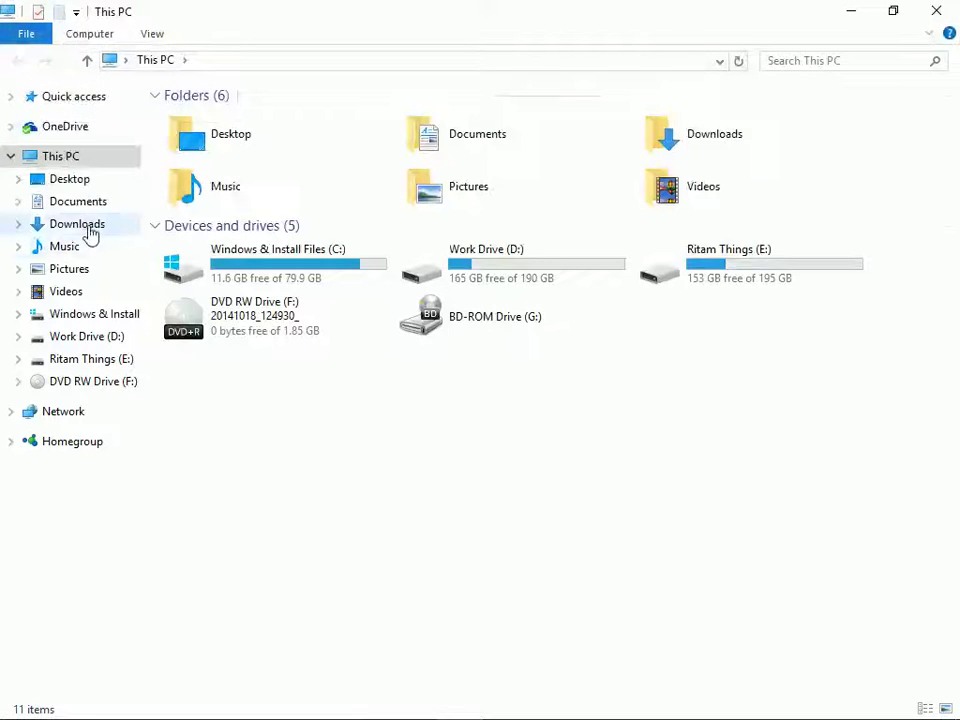
pyautogui.click(90, 228)
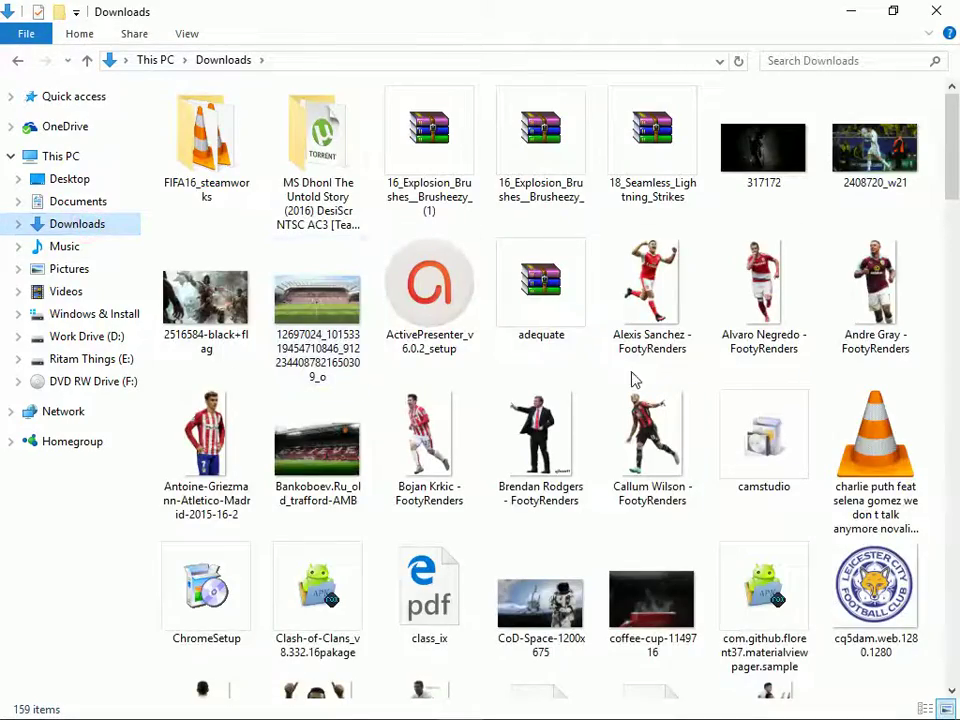
pyautogui.scroll(-5, 630, 375)
pyautogui.scroll(-5, 647, 401)
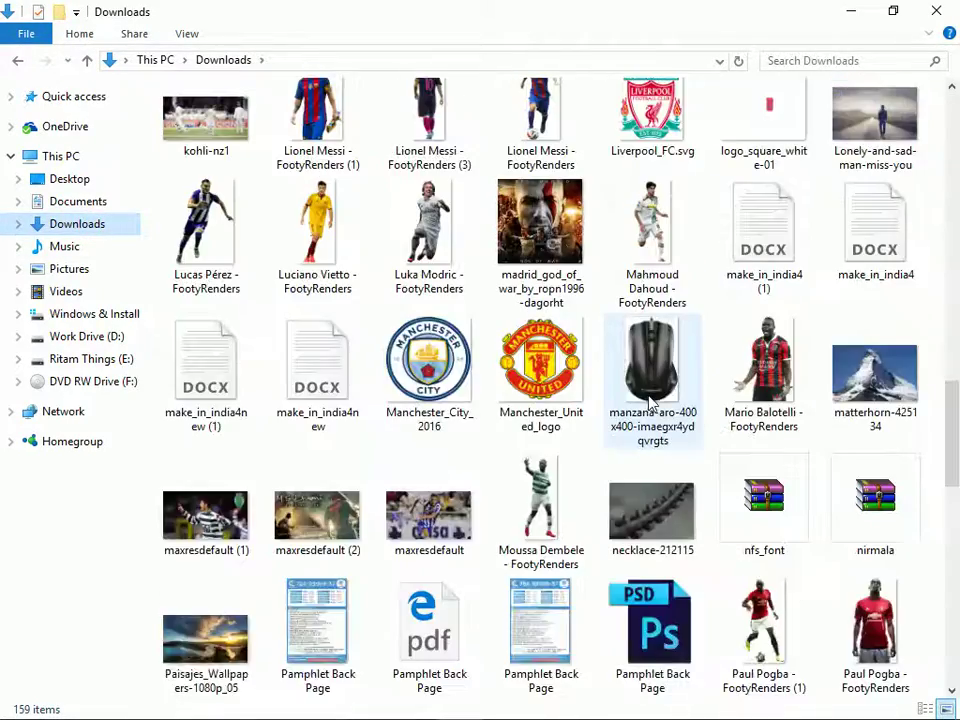
pyautogui.scroll(-5, 647, 401)
pyautogui.scroll(-1, 648, 401)
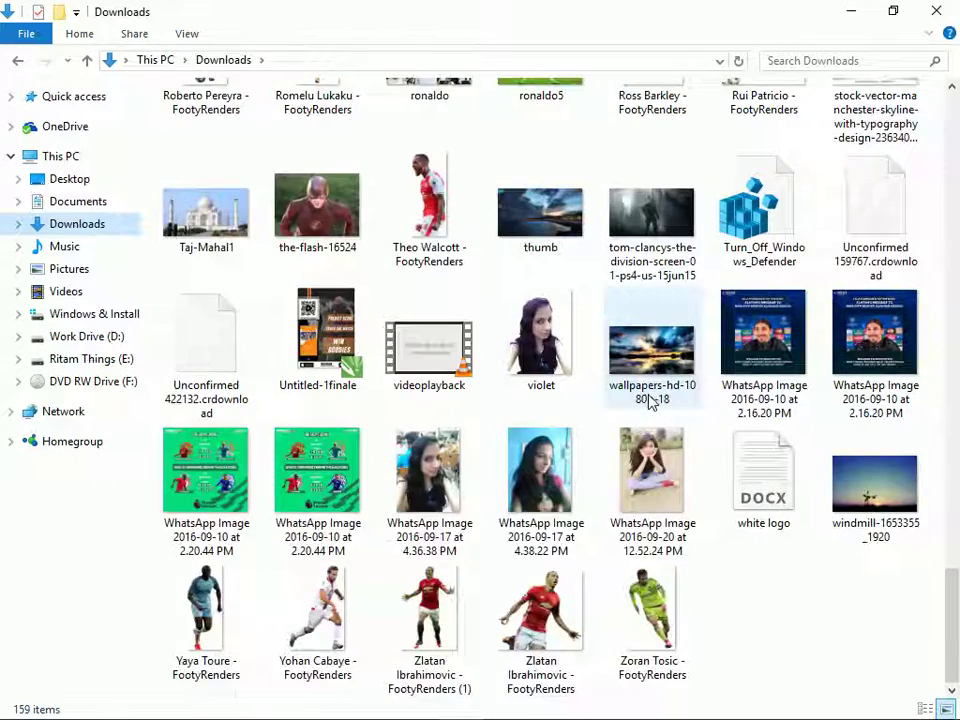
pyautogui.scroll(3, 648, 401)
pyautogui.scroll(3, 648, 401)
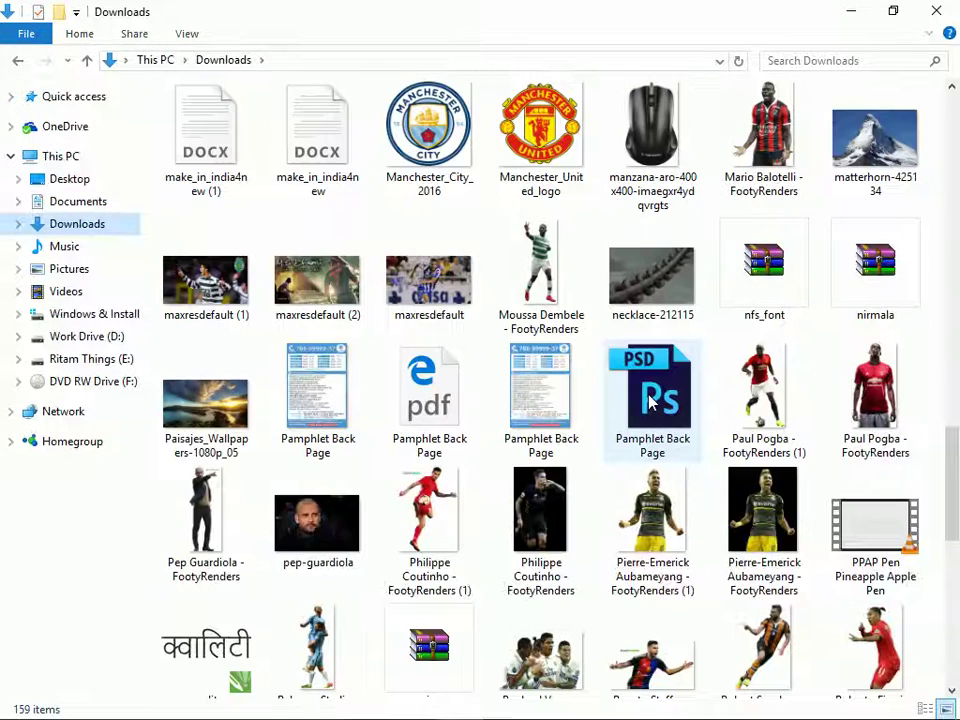
pyautogui.moveTo(642, 520)
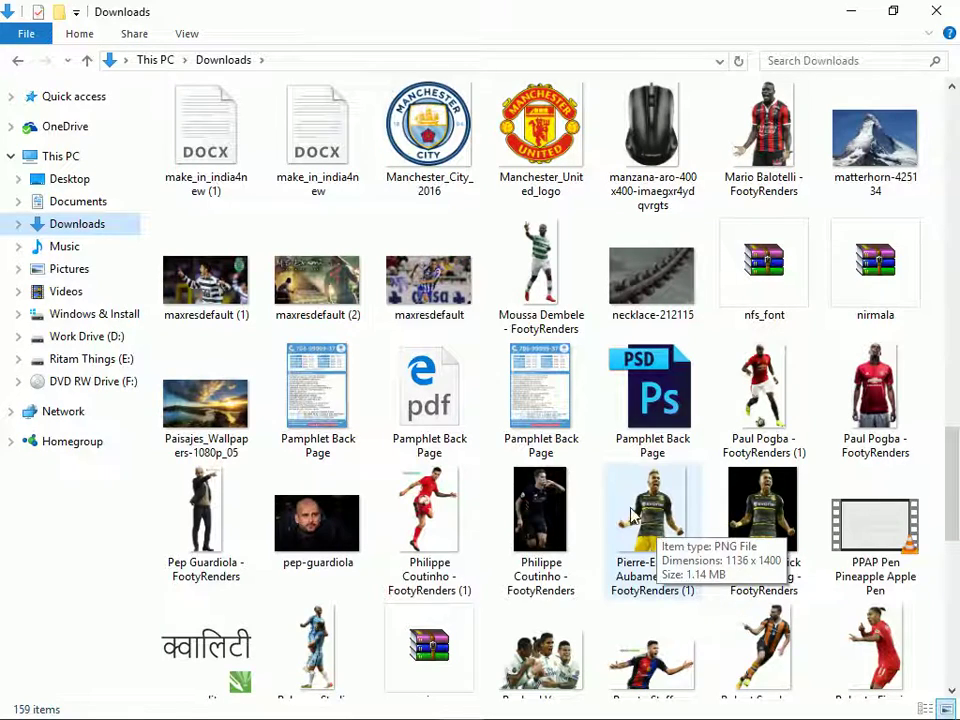
pyautogui.moveTo(632, 513); pyautogui.dragTo(645, 705)
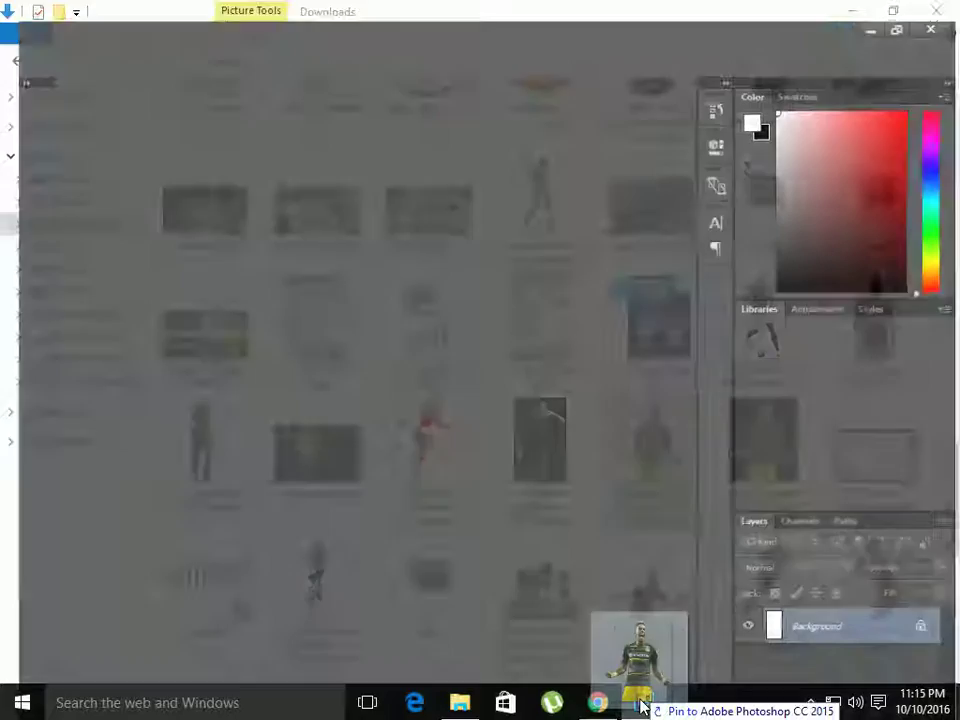
pyautogui.moveTo(645, 705); pyautogui.dragTo(332, 322)
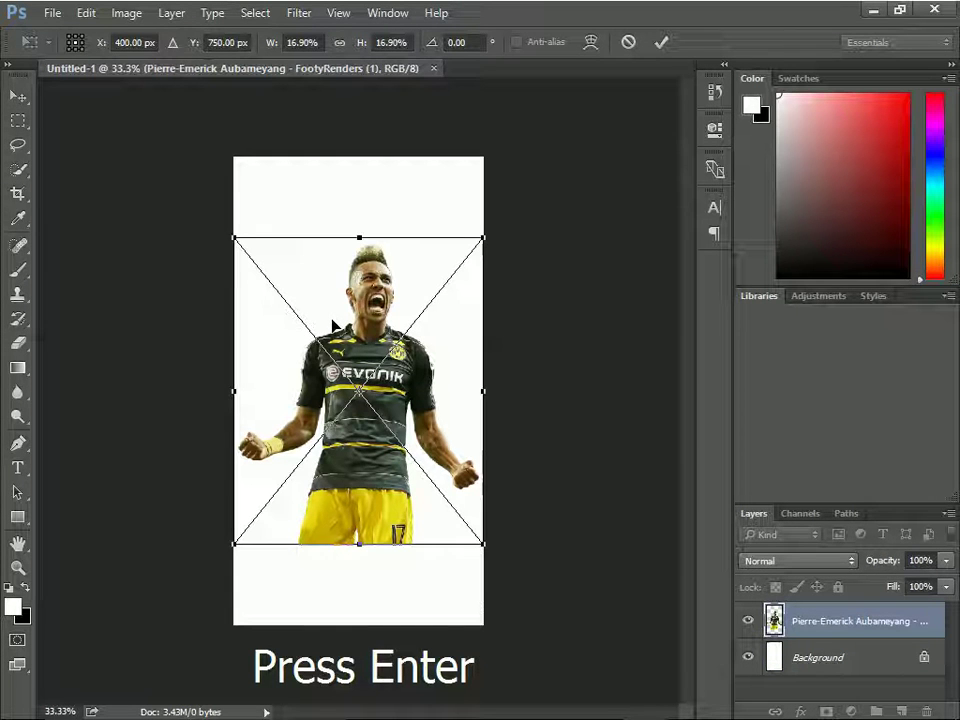
# Step: Commit the placed player image, rasterize its layer, and move it up
pyautogui.press('Return')
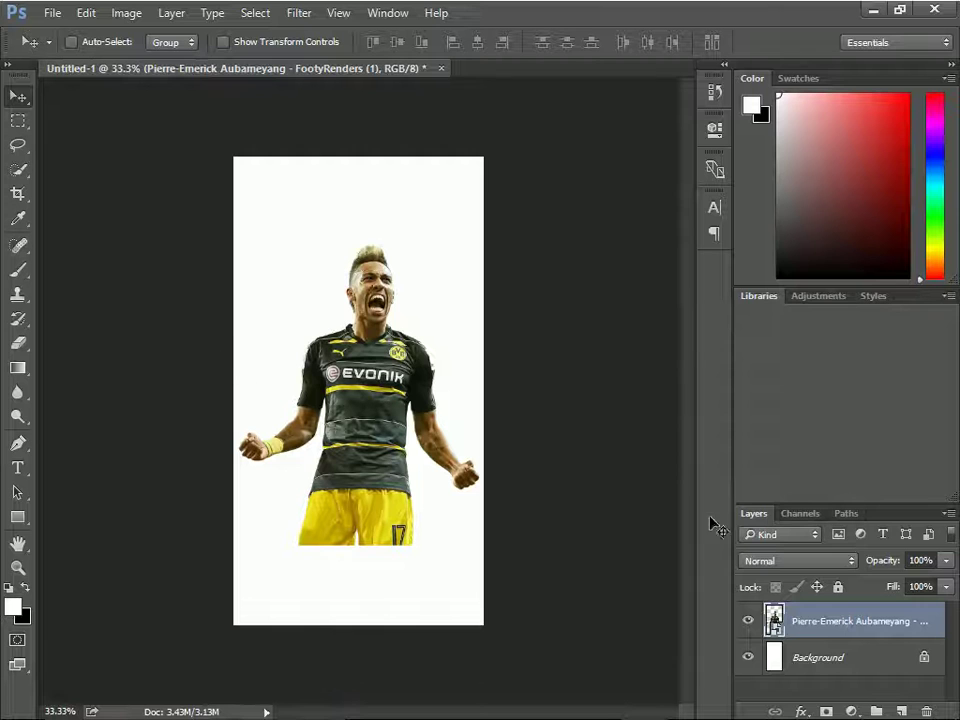
pyautogui.rightClick(808, 628)
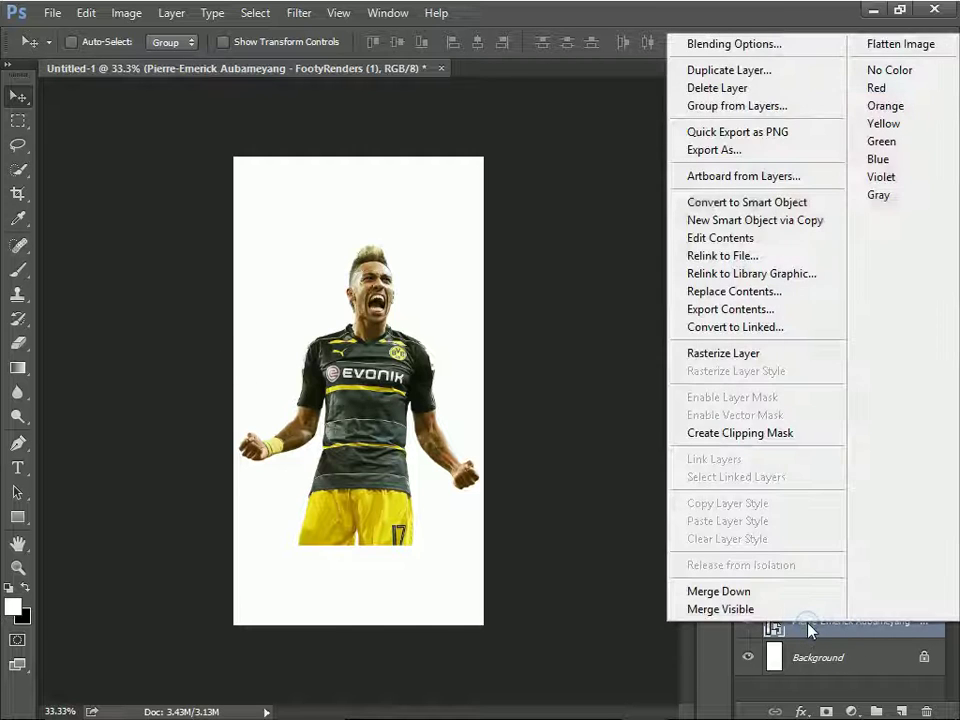
pyautogui.click(730, 355)
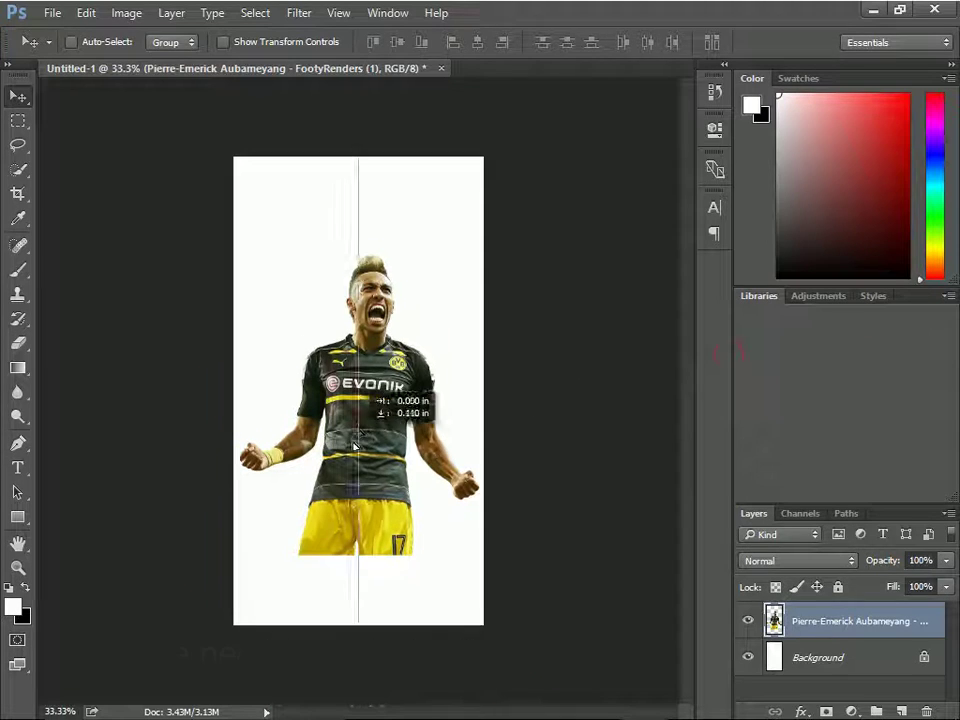
pyautogui.moveTo(353, 445); pyautogui.dragTo(355, 413)
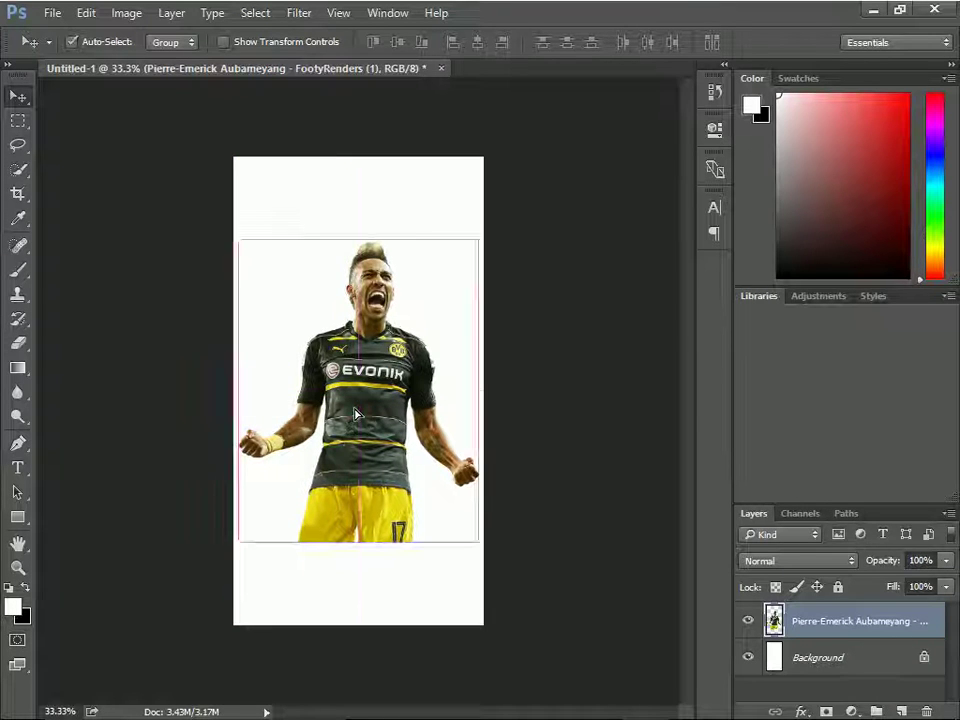
# Step: Commit an unchanged free transform and nudge the player to the canvas's horizontal centre
pyautogui.scroll(1, 355, 413)
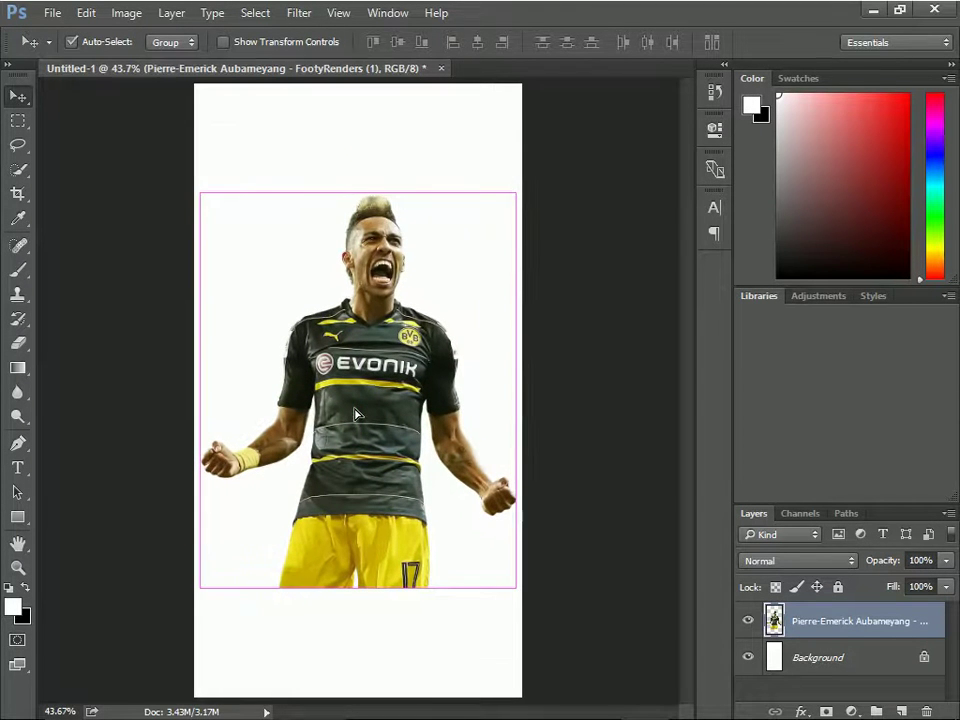
pyautogui.hotkey('ctrl', 't')
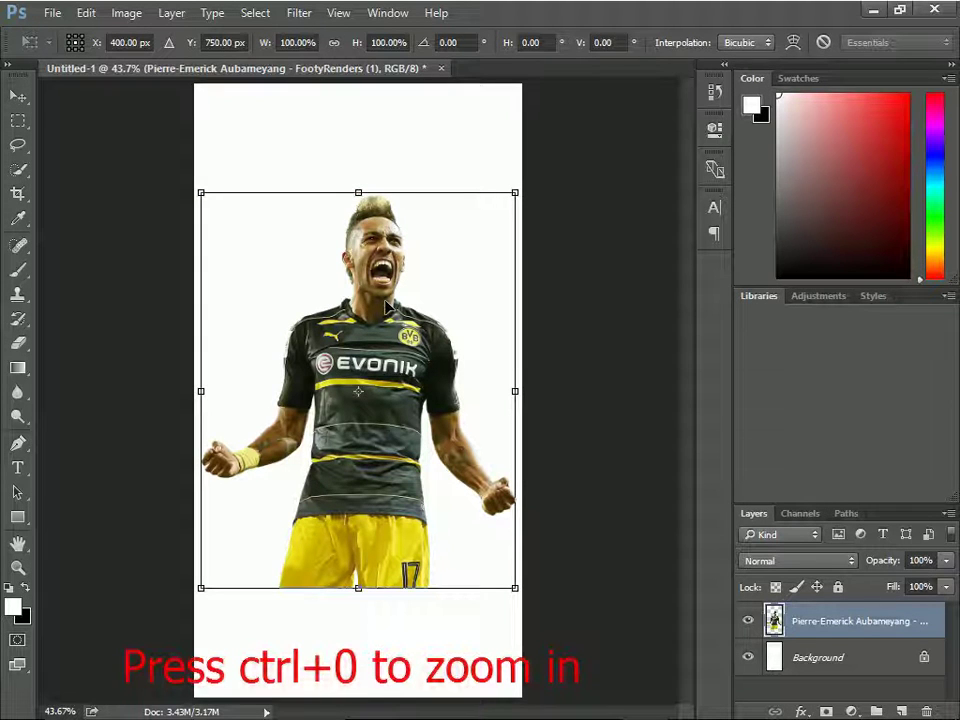
pyautogui.press('Return')
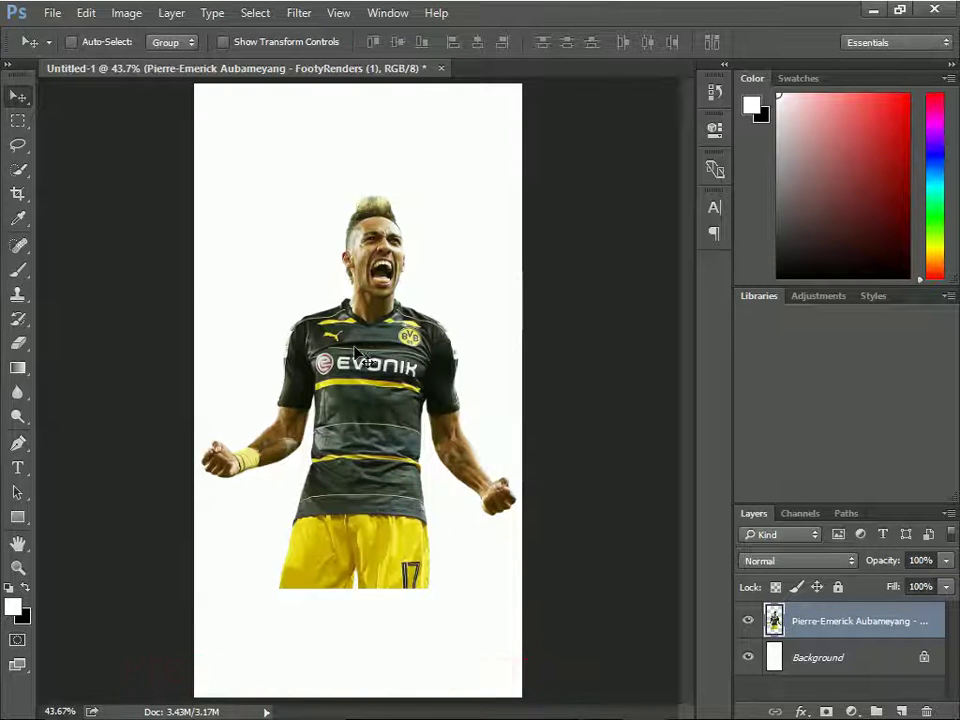
pyautogui.moveTo(374, 392); pyautogui.dragTo(374, 397)
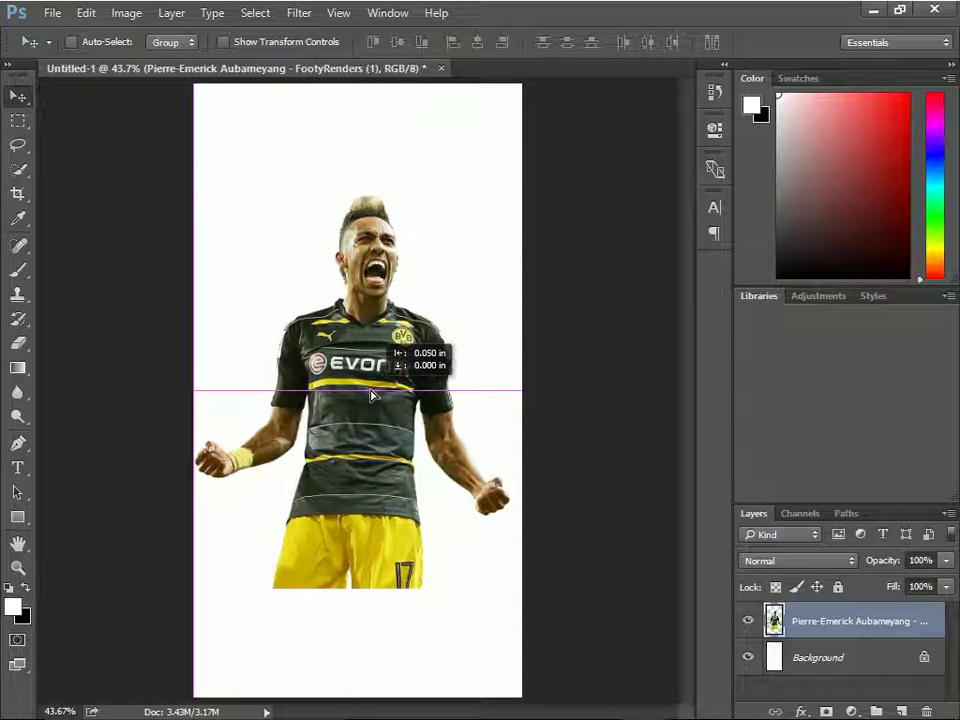
pyautogui.moveTo(374, 397); pyautogui.dragTo(367, 397)
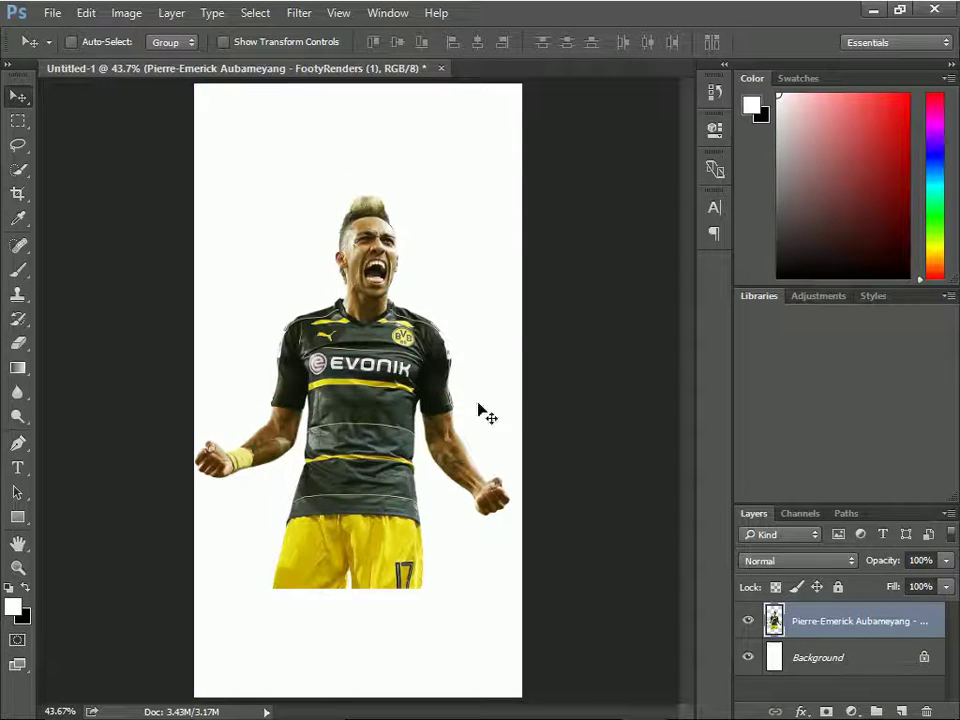
# Step: Duplicate the player layer with Ctrl+J after cancelling the Duplicate Layer dialog
pyautogui.rightClick(806, 630)
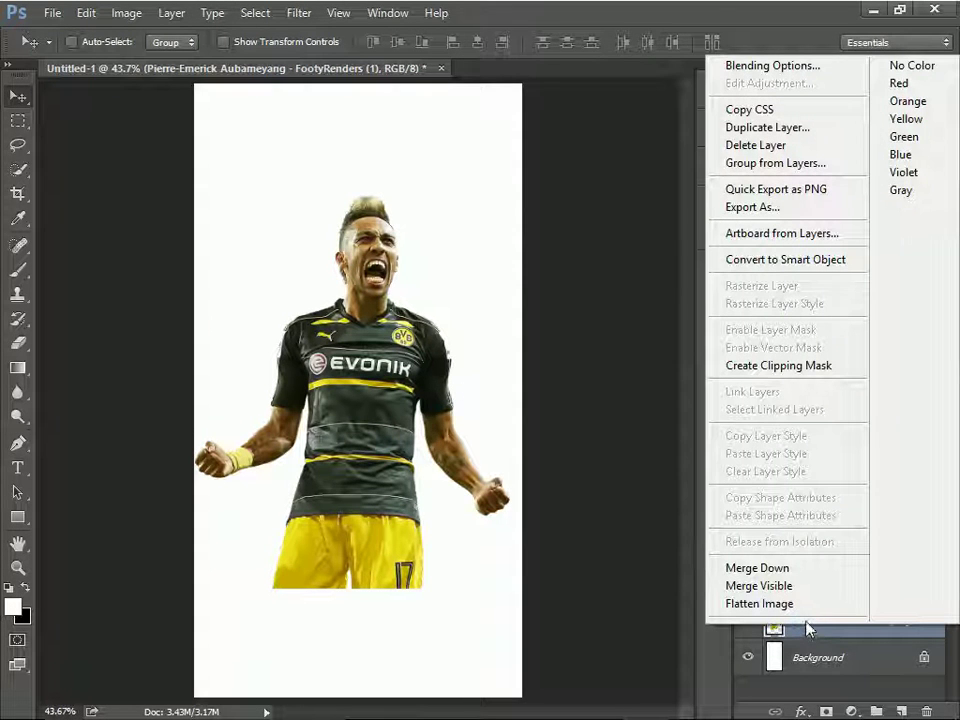
pyautogui.click(786, 129)
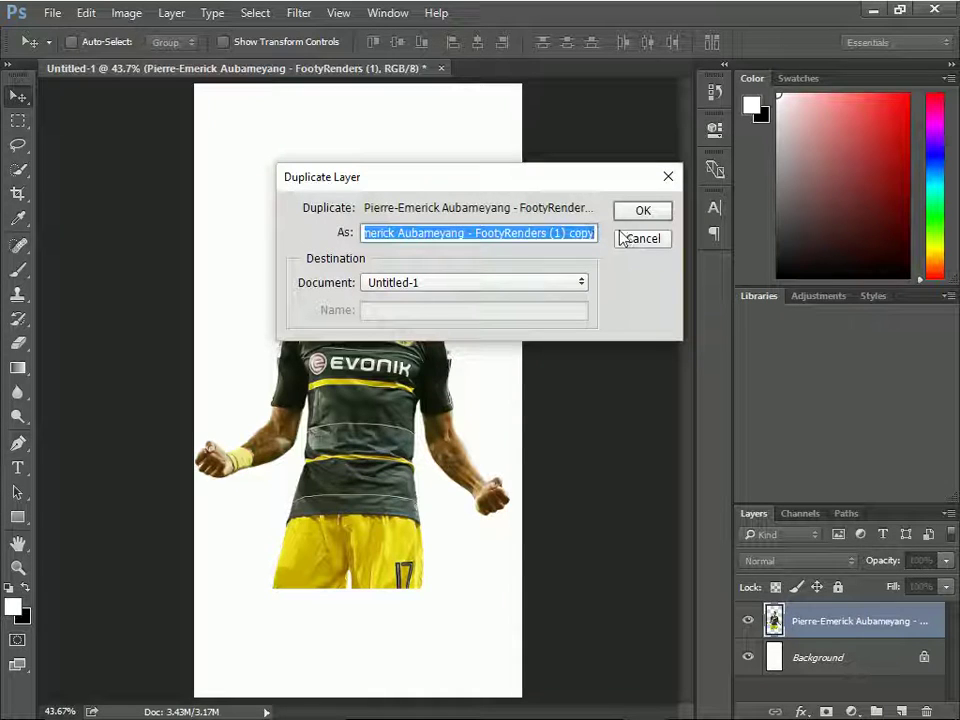
pyautogui.click(640, 238)
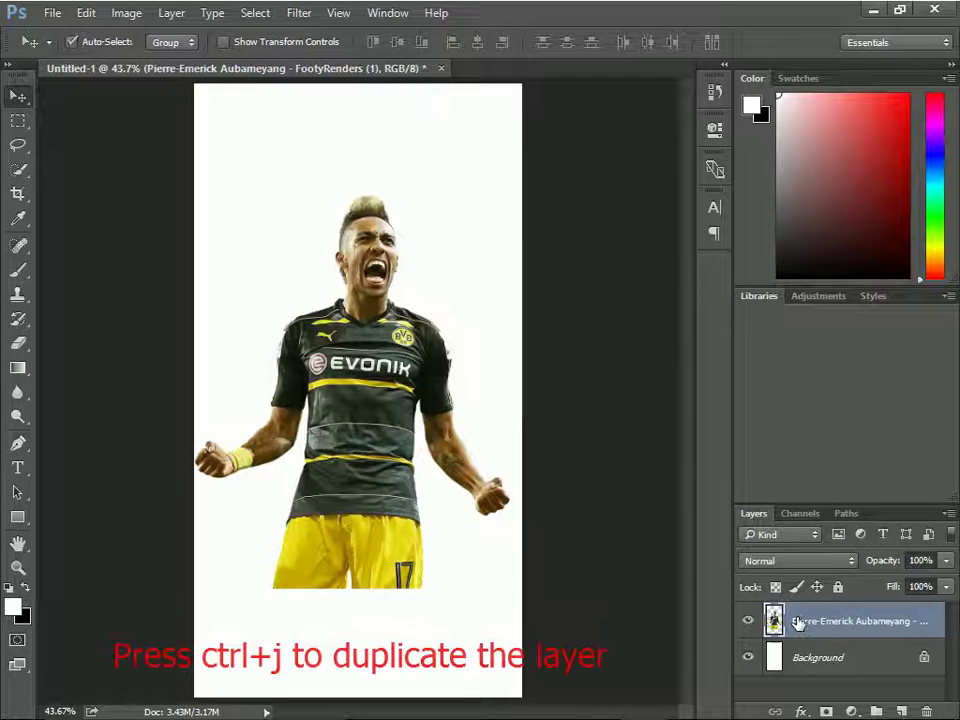
pyautogui.hotkey('ctrl', 'j')
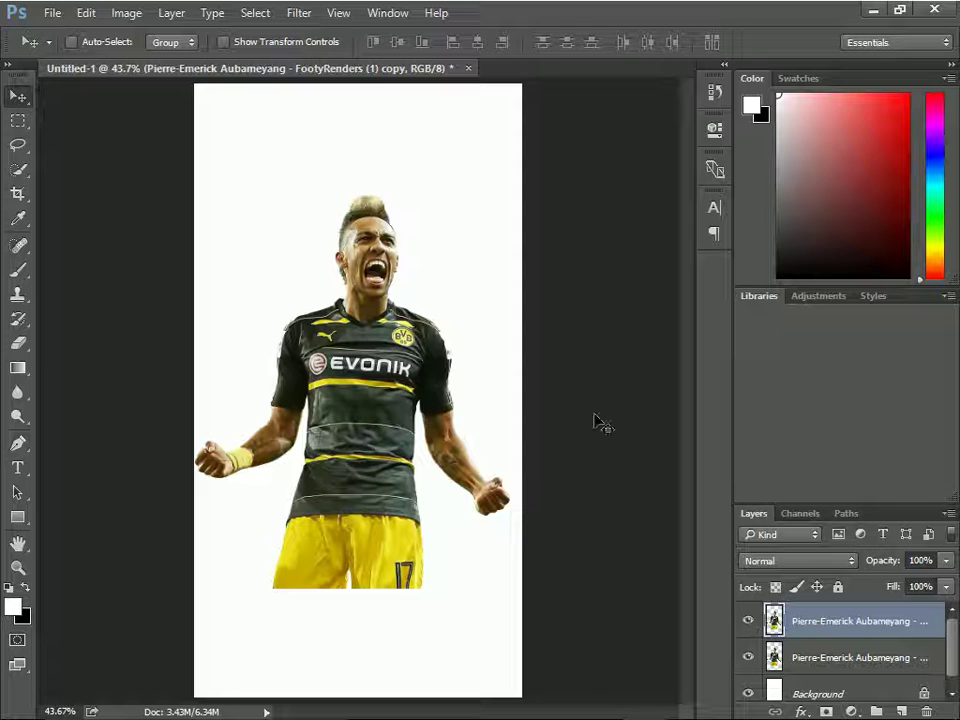
pyautogui.click(297, 13)
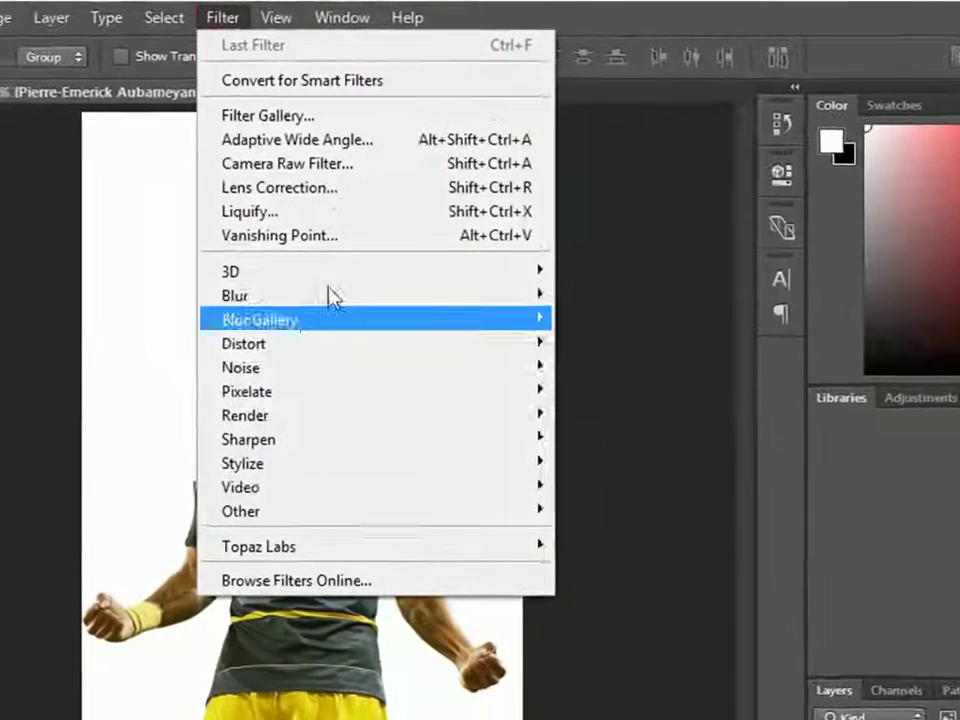
pyautogui.moveTo(360, 577)
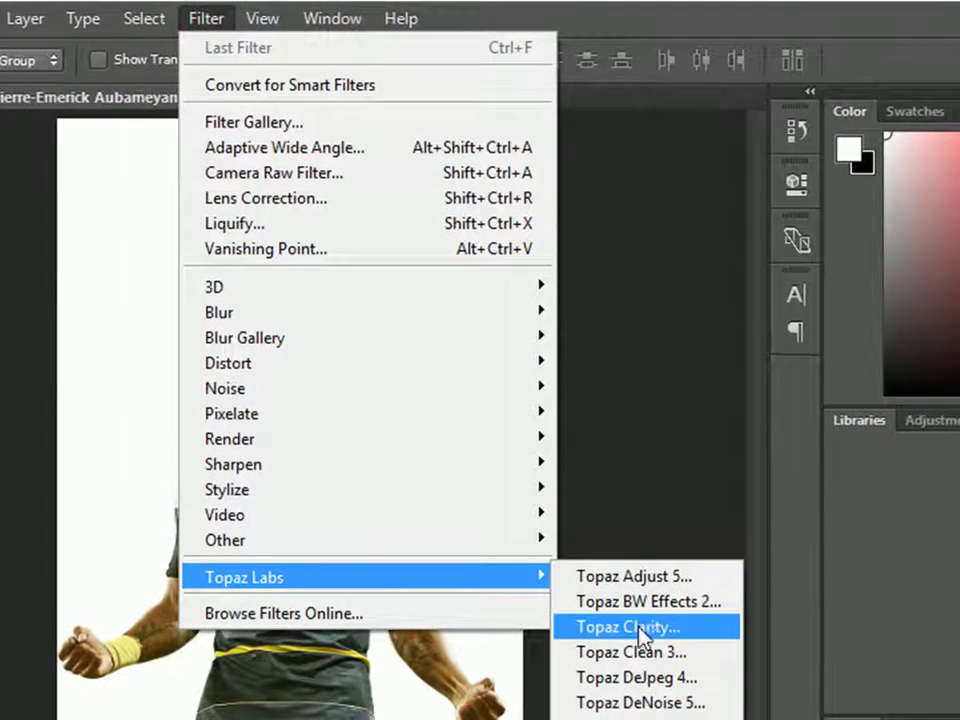
# Step: Apply Topaz Clean 3's Cartoon Collection 'Flat with Texture' preset to the copied layer, previewed at fit zoom
pyautogui.click(639, 651)
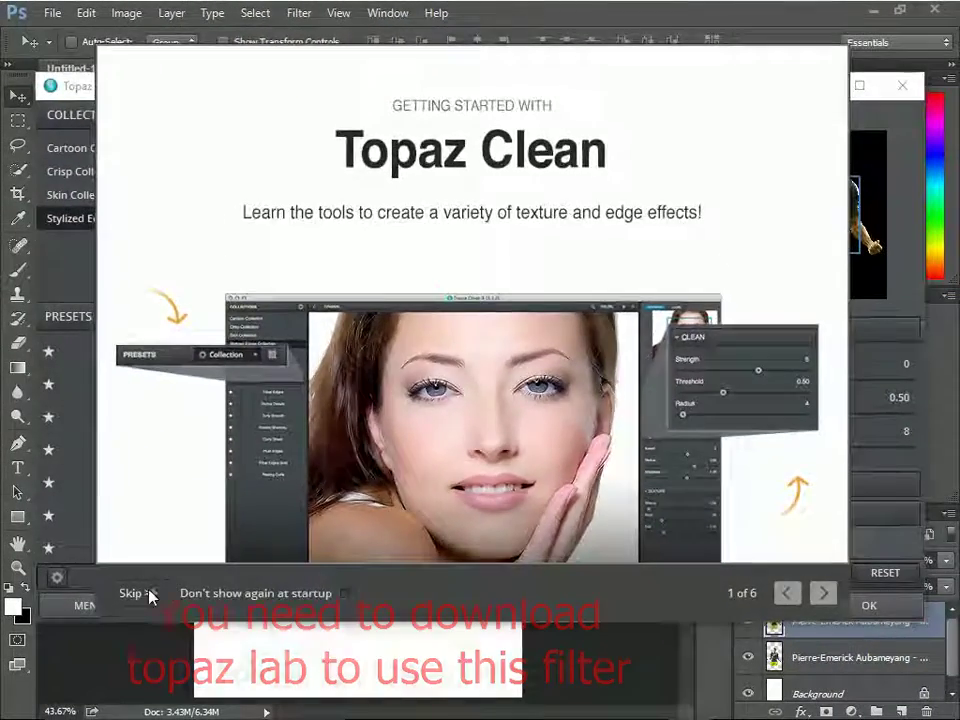
pyautogui.click(125, 616)
pyautogui.moveTo(474, 306)
pyautogui.mouseDown()
pyautogui.moveTo(492, 372)
pyautogui.moveTo(521, 274)
pyautogui.mouseUp()
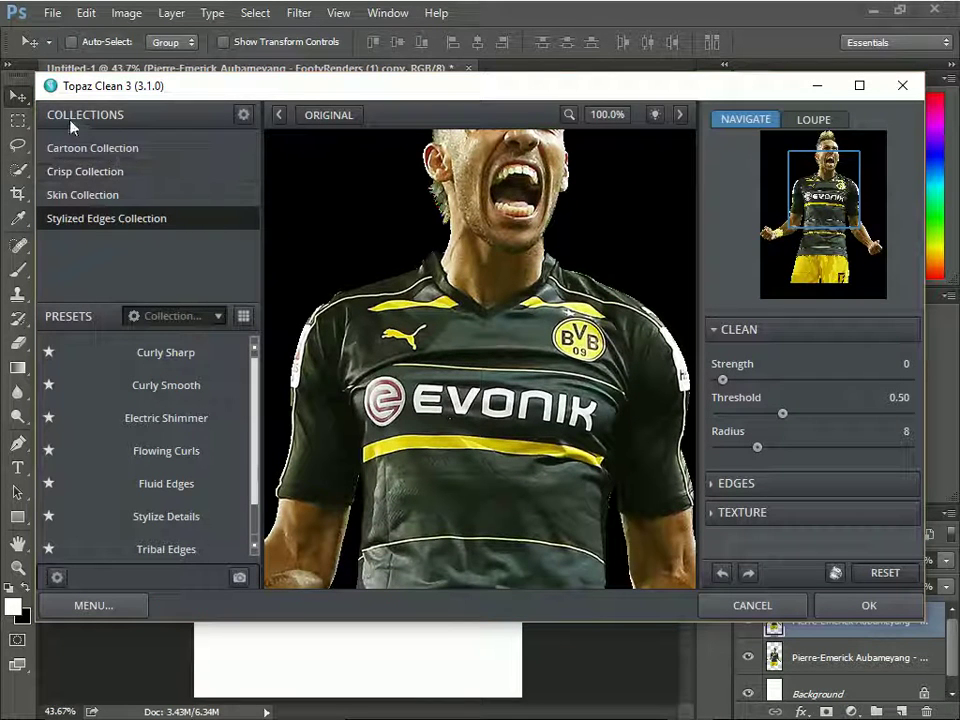
pyautogui.click(114, 149)
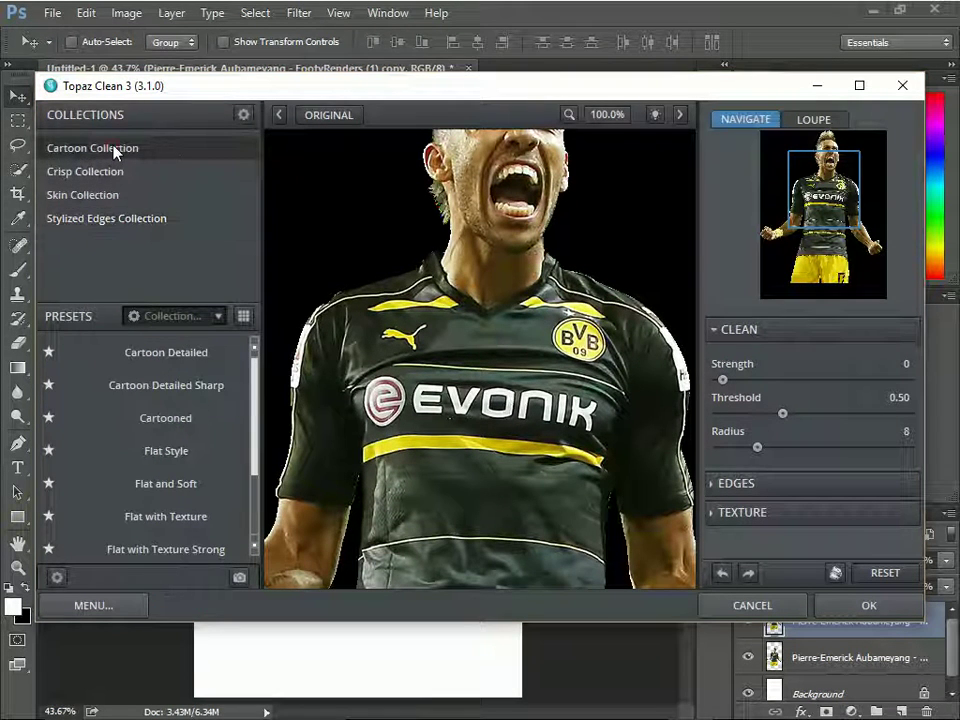
pyautogui.moveTo(166, 516)
pyautogui.click(169, 516)
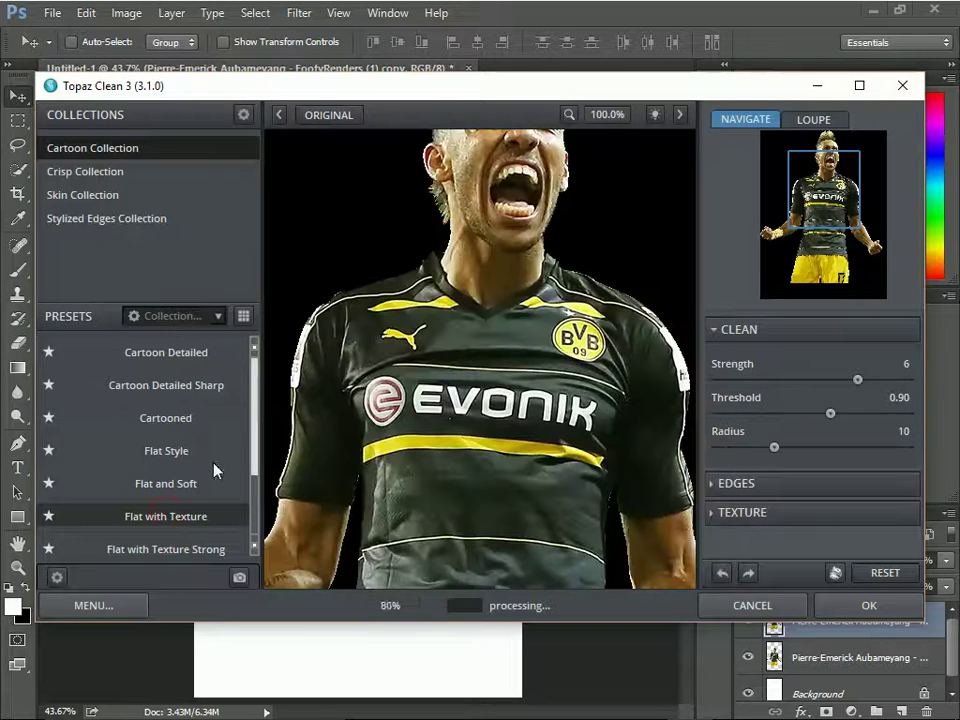
pyautogui.click(618, 117)
pyautogui.click(608, 213)
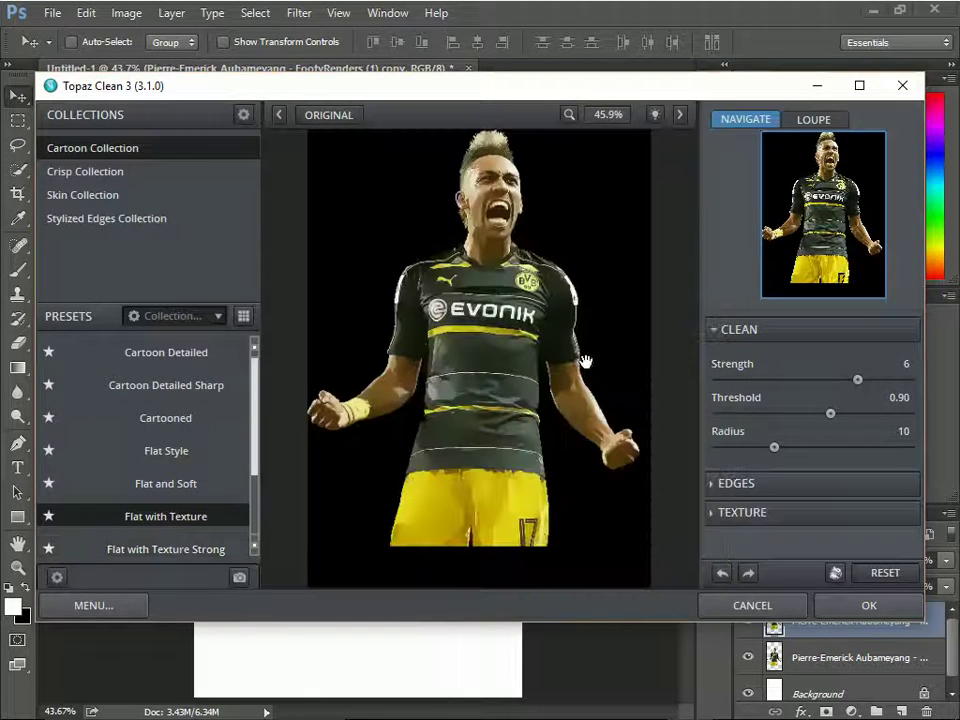
pyautogui.click(837, 612)
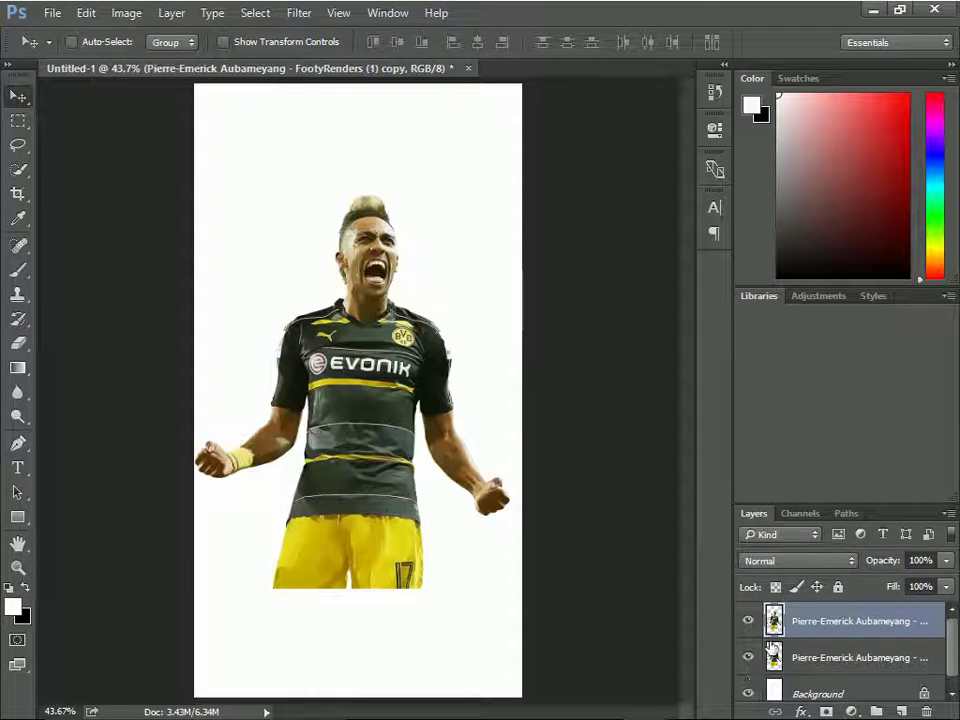
# Step: Rename the filtered copy layer to 'topaz filter effect'
pyautogui.doubleClick(885, 622)
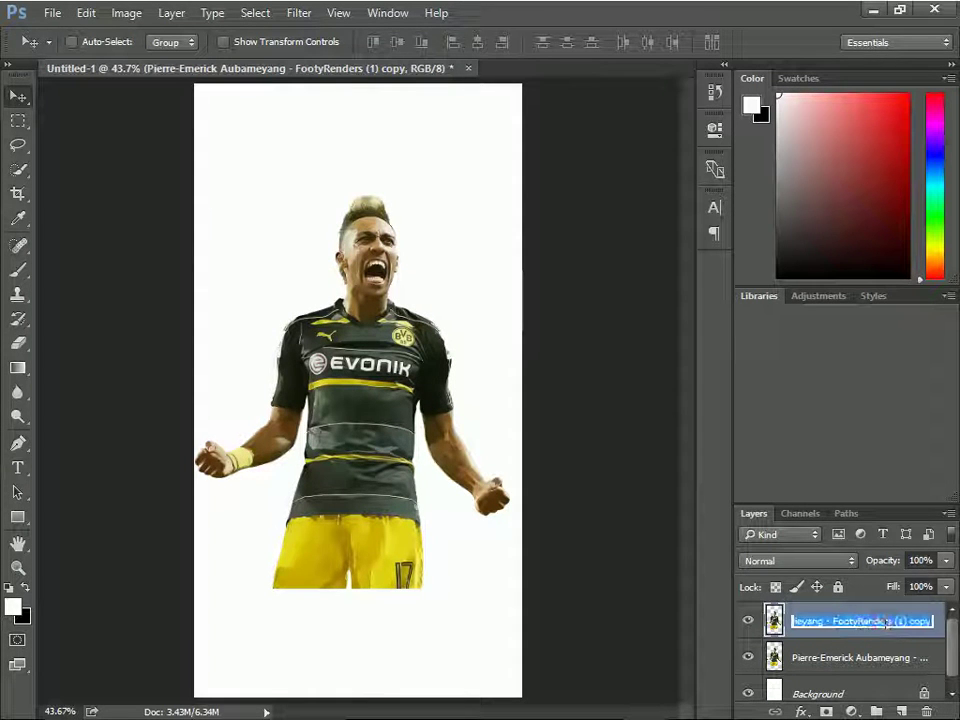
pyautogui.press('BackSpace')
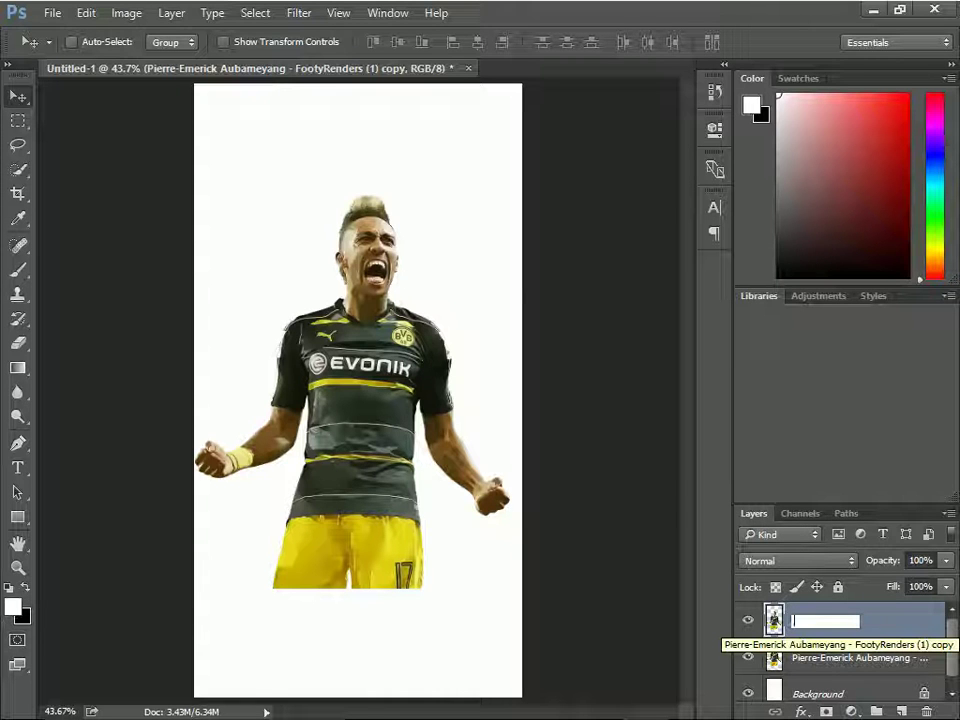
pyautogui.write('c')
pyautogui.press('BackSpace')
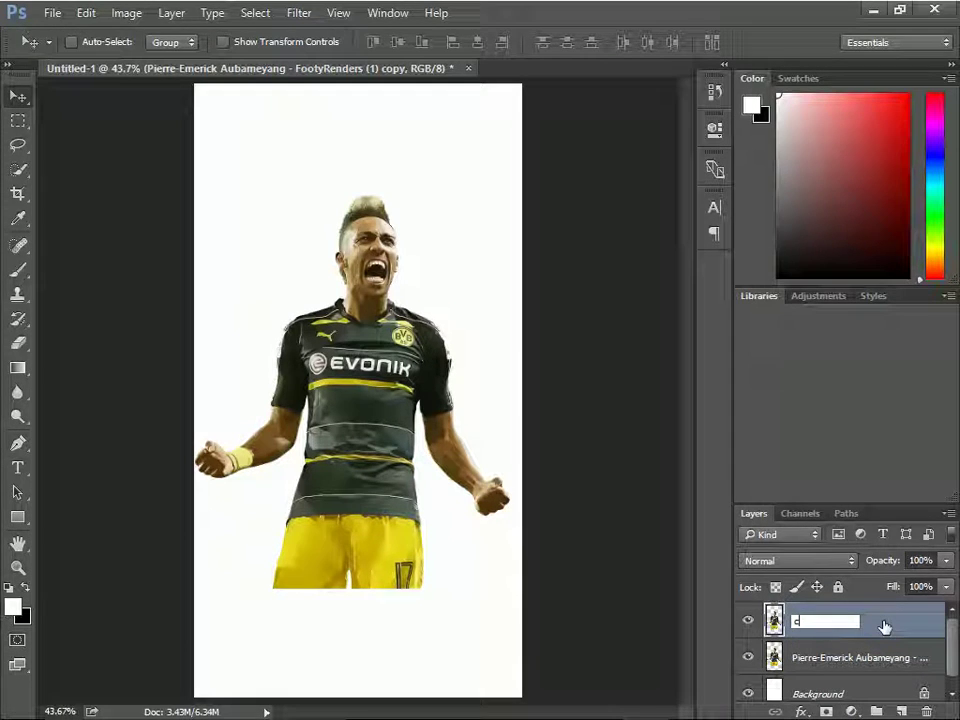
pyautogui.write('az filter effect')
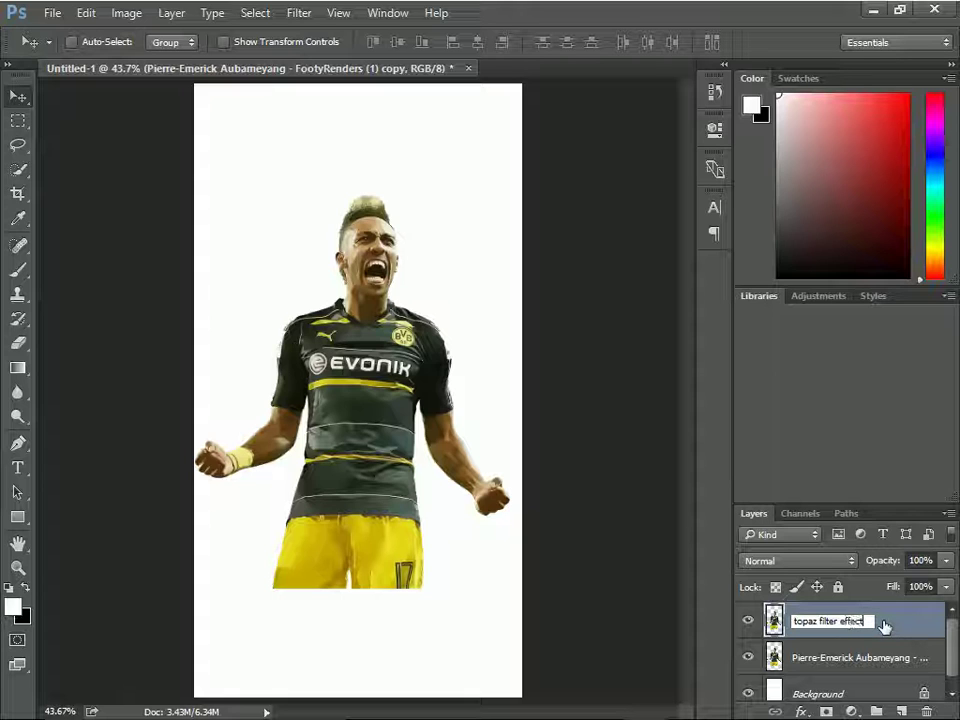
pyautogui.press('Return')
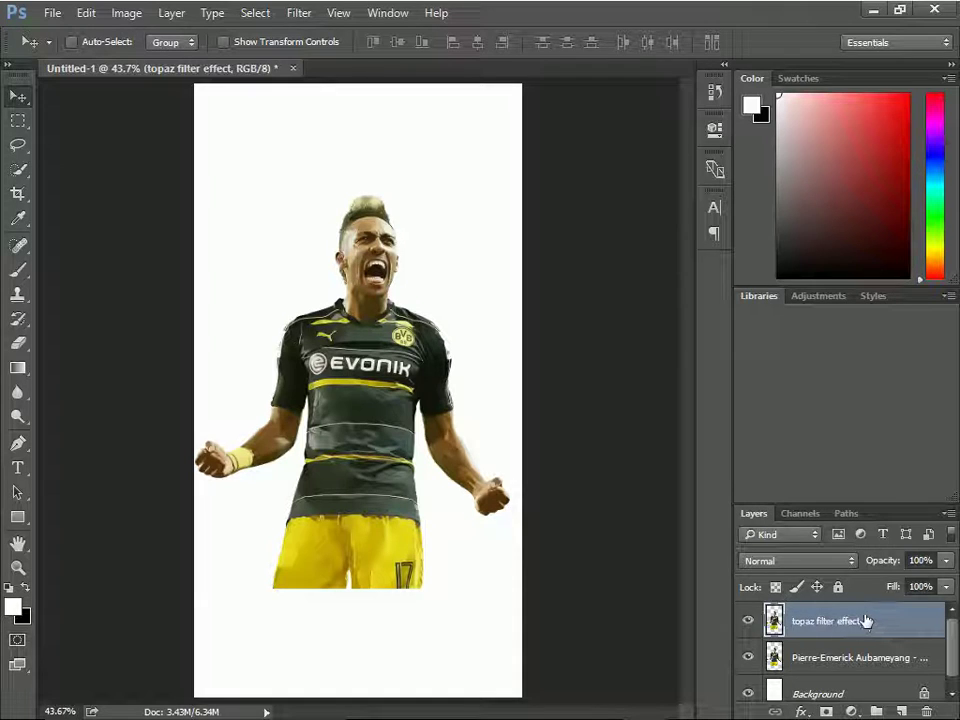
# Step: Move 'topaz filter effect' below the original player layer and select the original
pyautogui.moveTo(788, 621); pyautogui.dragTo(800, 674)
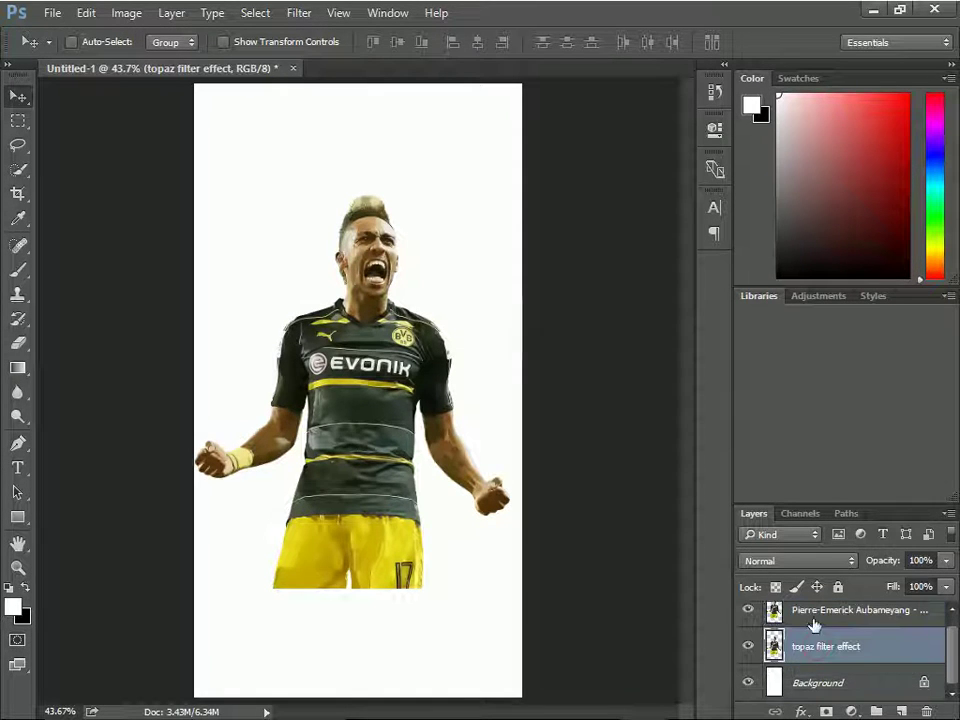
pyautogui.click(814, 621)
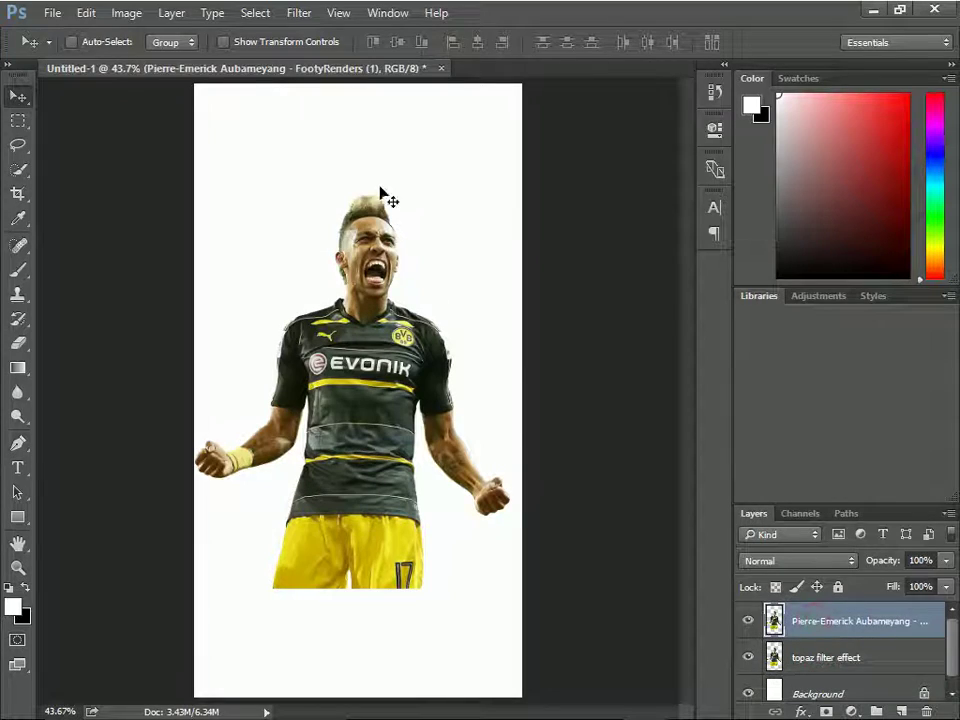
pyautogui.click(338, 13)
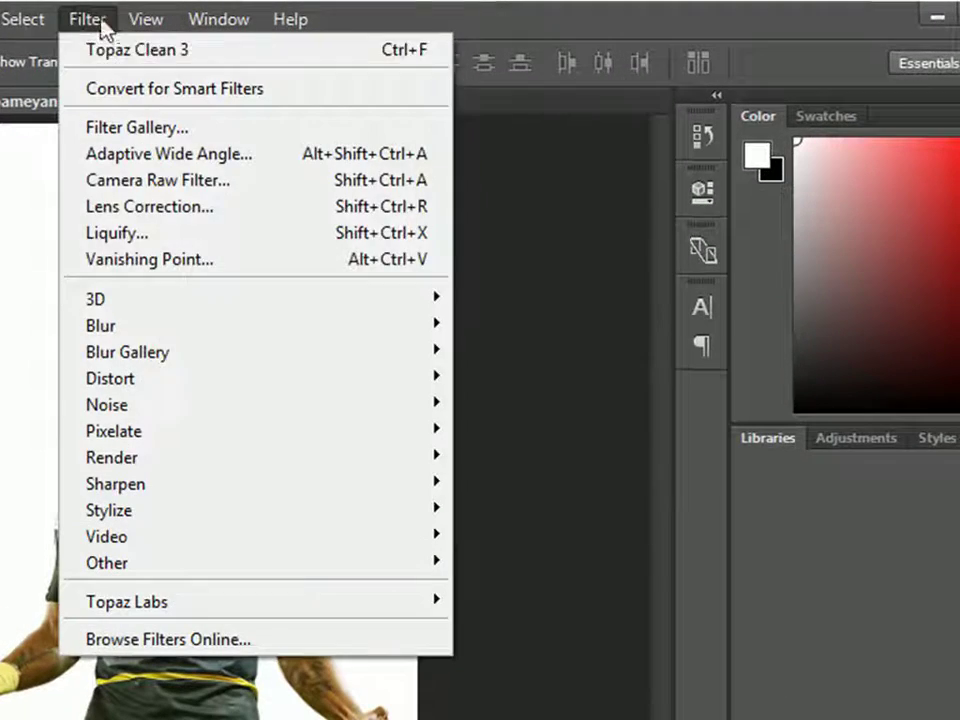
# Step: Apply Filter Gallery's Stylize > Glowing Edges filter to the original player layer
pyautogui.click(148, 128)
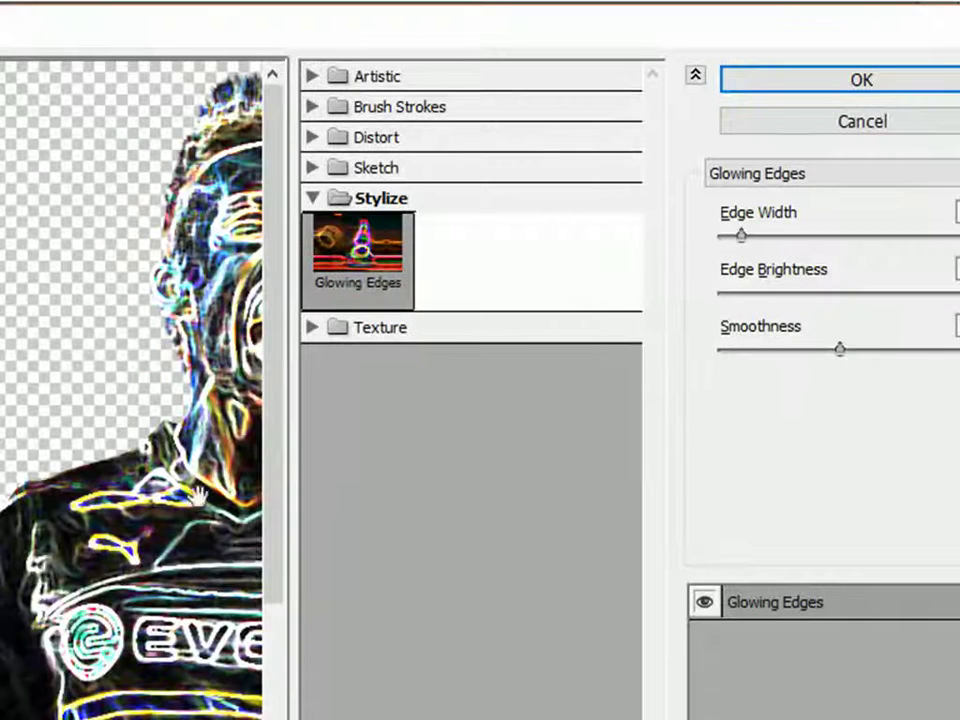
pyautogui.moveTo(136, 132); pyautogui.dragTo(30, 110)
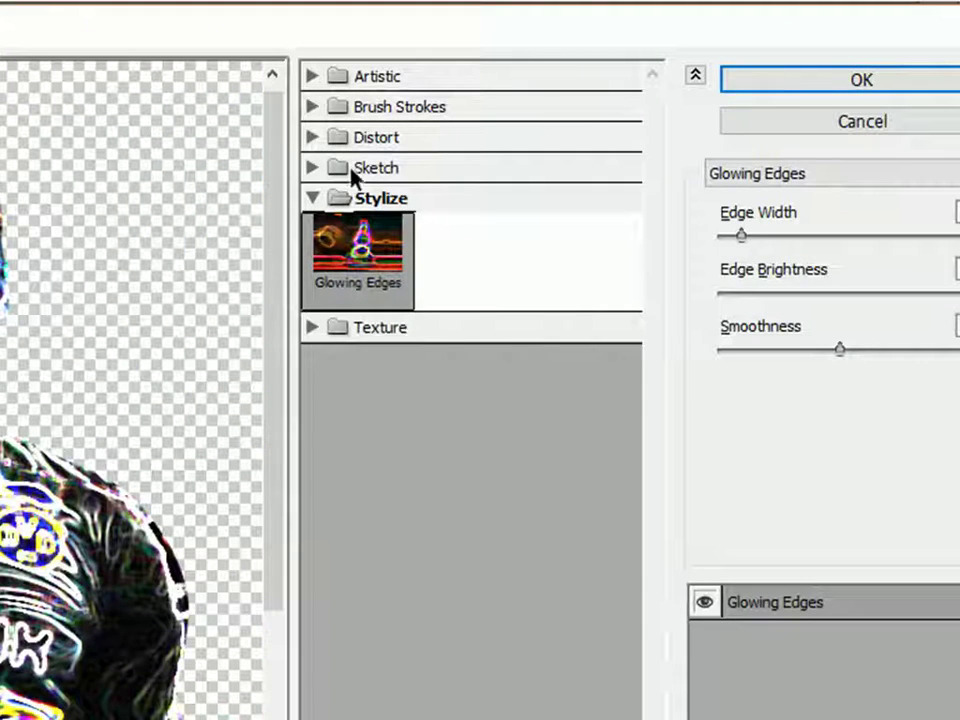
pyautogui.click(314, 198)
pyautogui.click(311, 76)
pyautogui.click(309, 203)
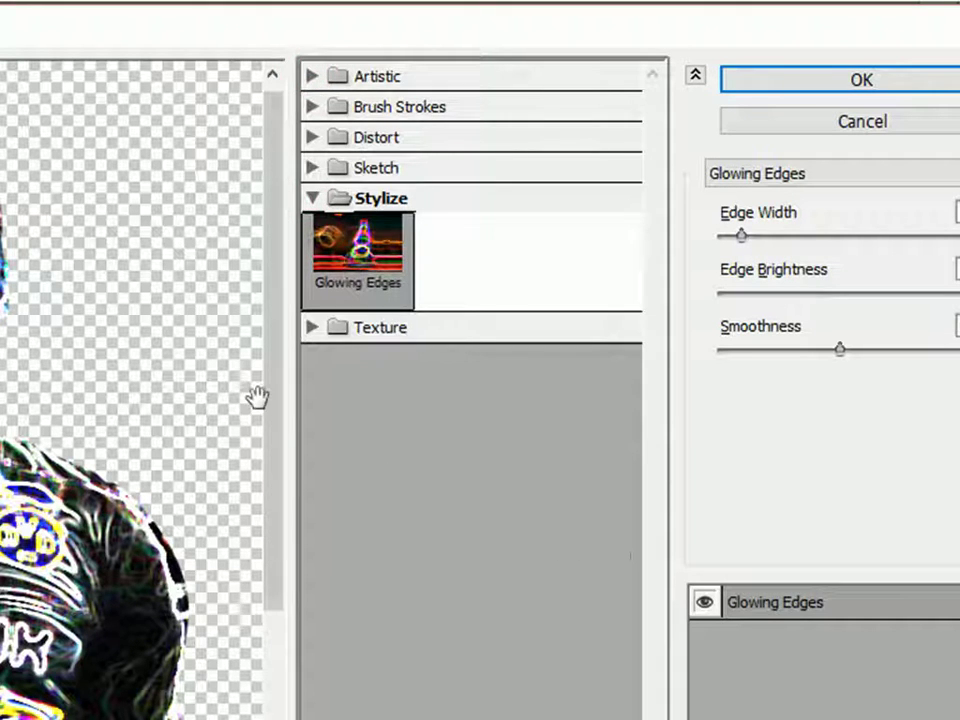
pyautogui.moveTo(96, 500)
pyautogui.mouseDown()
pyautogui.moveTo(128, 532)
pyautogui.moveTo(128, 490)
pyautogui.mouseUp()
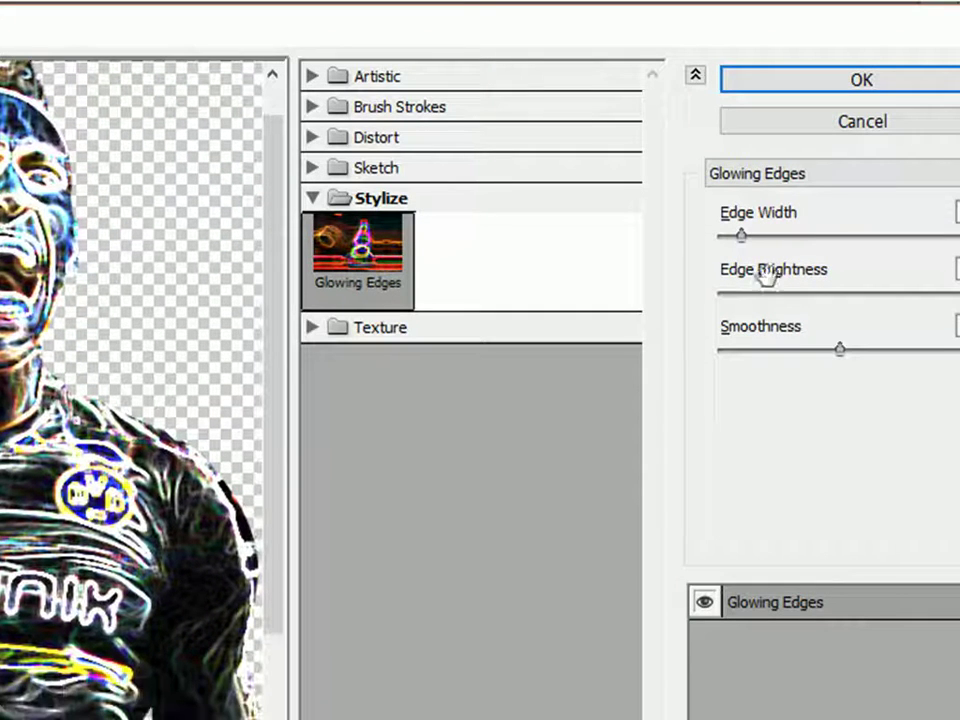
pyautogui.click(846, 80)
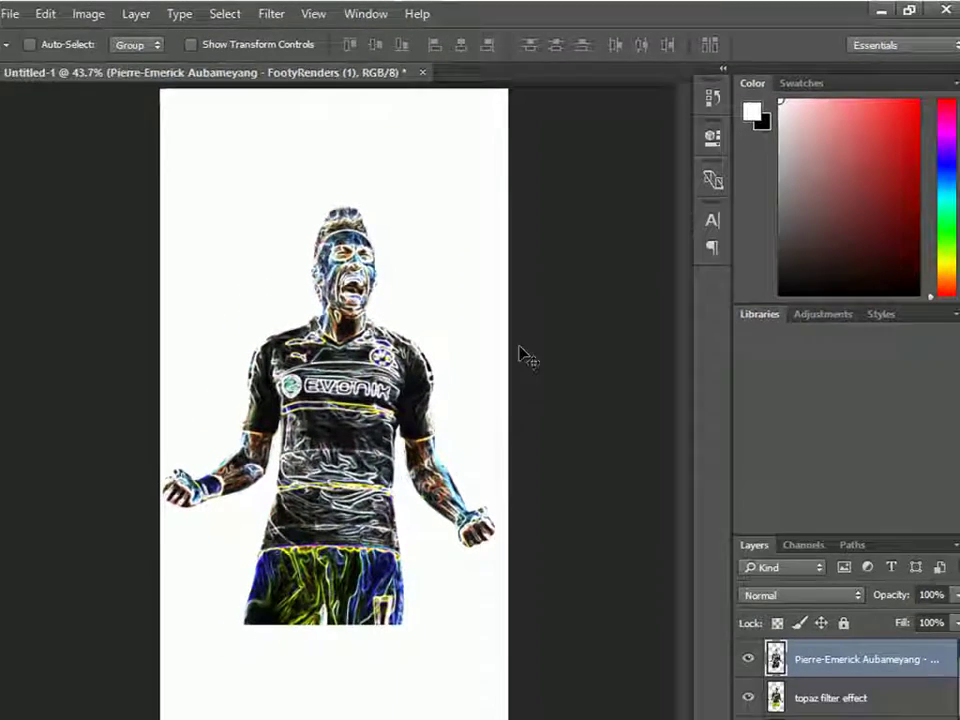
# Step: Invert and desaturate the glowing-edges layer, then set its blend mode to Soft Light
pyautogui.hotkey('ctrl', 'i')
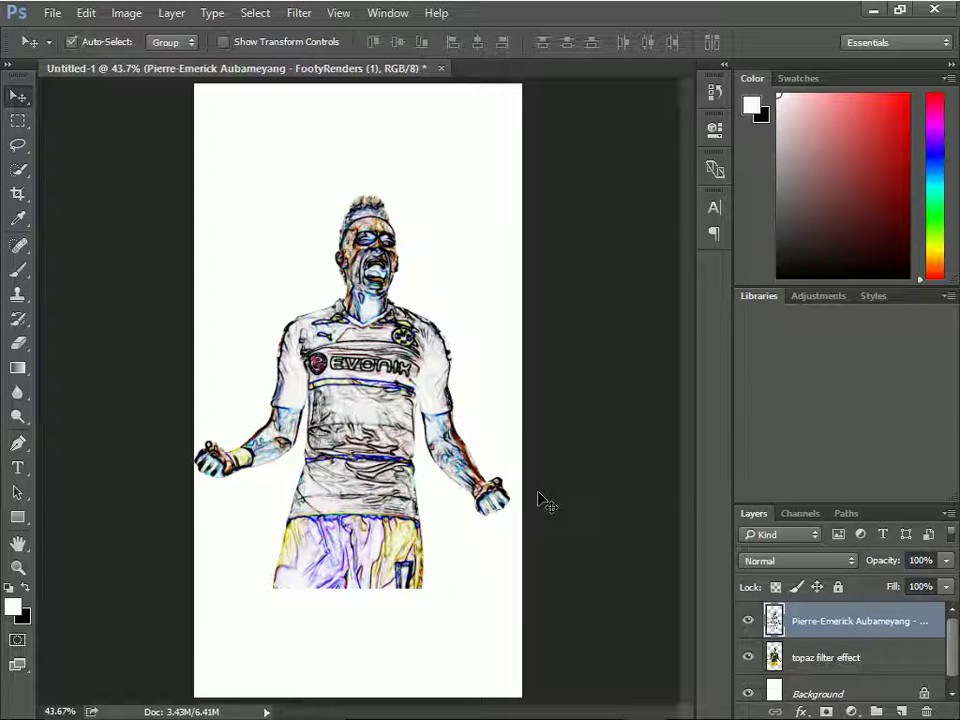
pyautogui.hotkey('ctrl', 'shift', 'u')
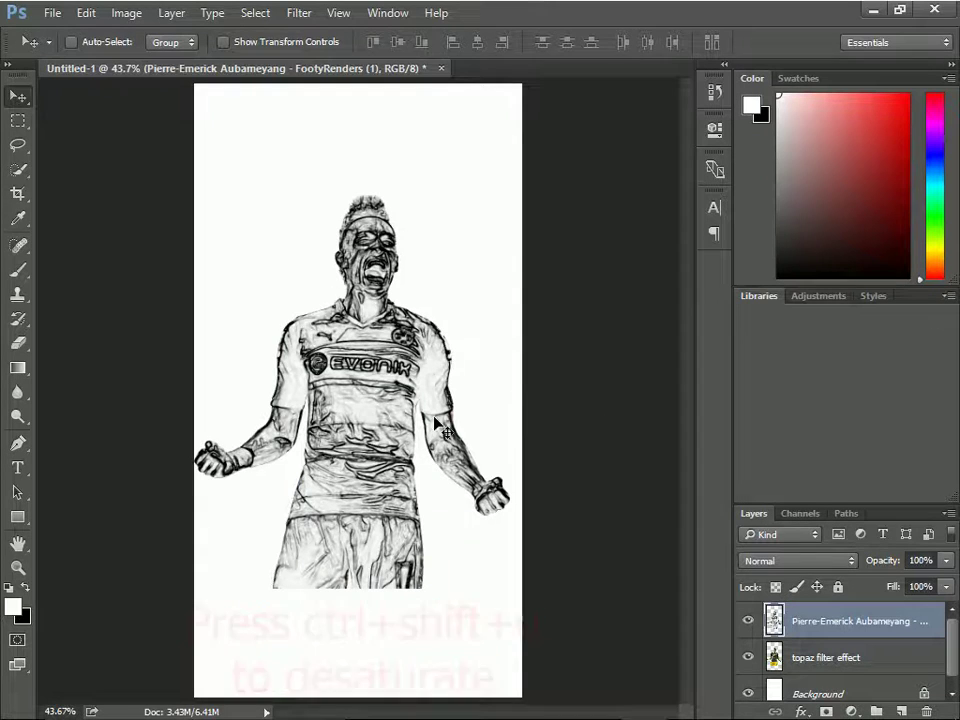
pyautogui.click(795, 561)
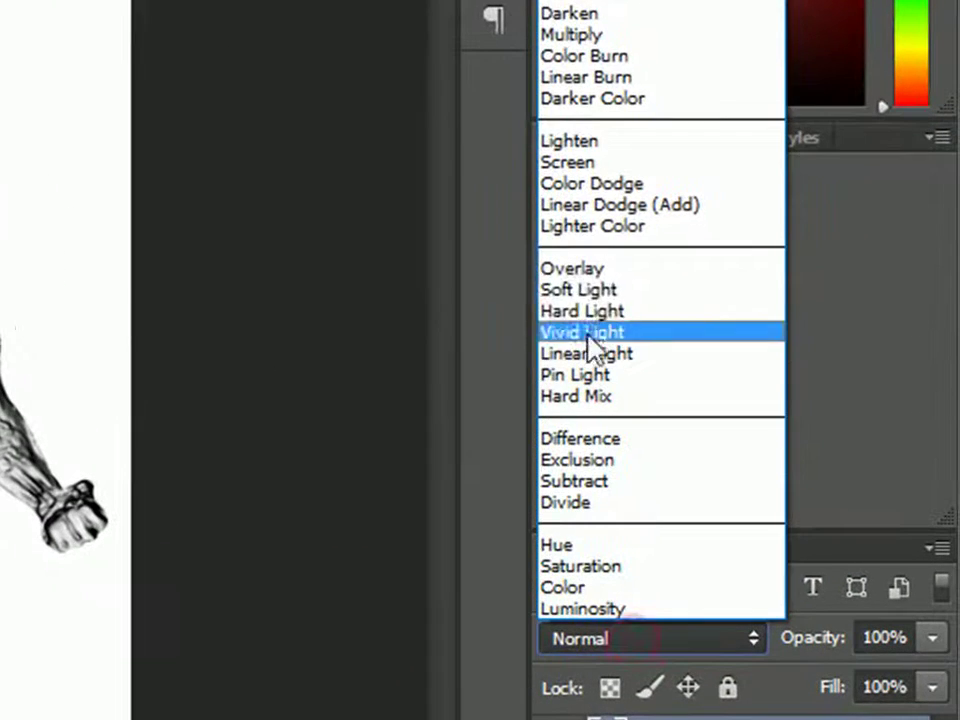
pyautogui.click(772, 387)
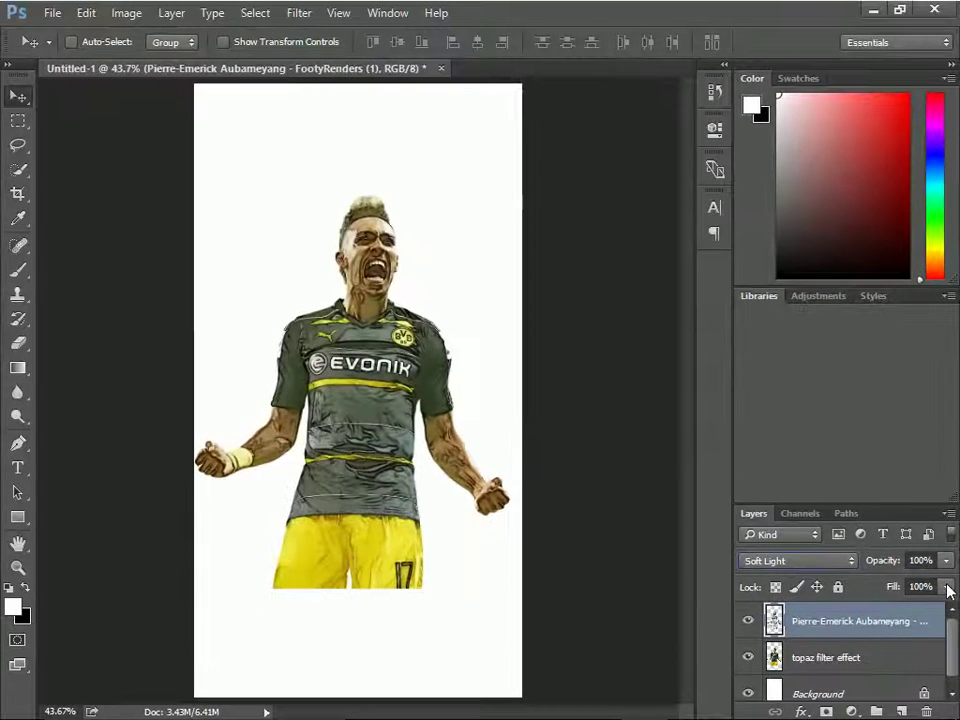
# Step: Try a lower fill on the sketch layer, leaving it at 100%
pyautogui.click(946, 588)
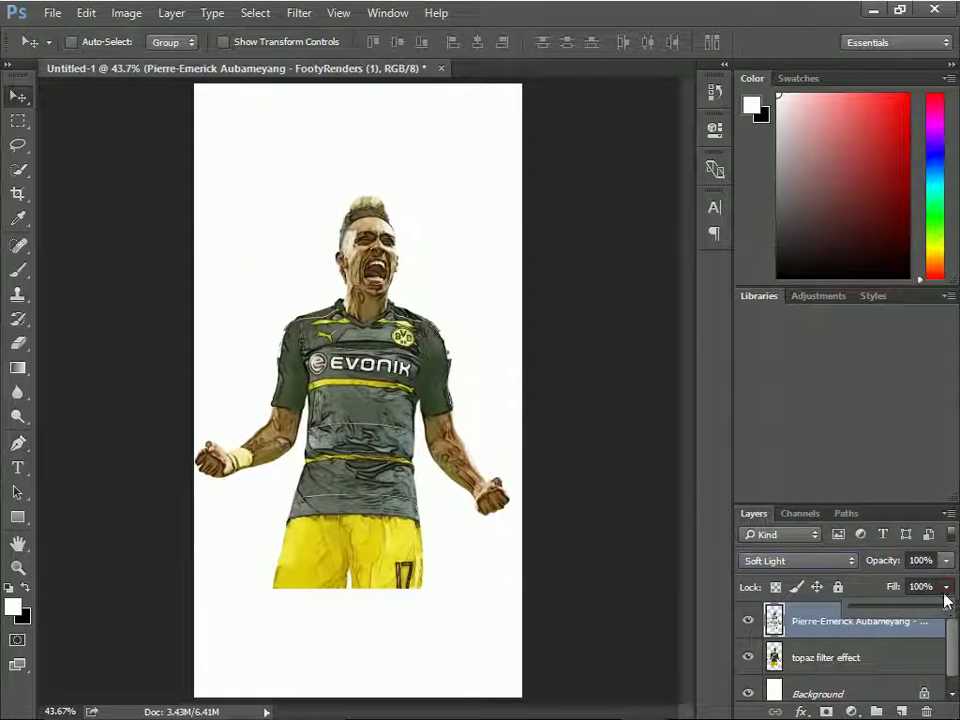
pyautogui.moveTo(918, 612)
pyautogui.mouseDown()
pyautogui.moveTo(905, 612)
pyautogui.moveTo(948, 608)
pyautogui.mouseUp()
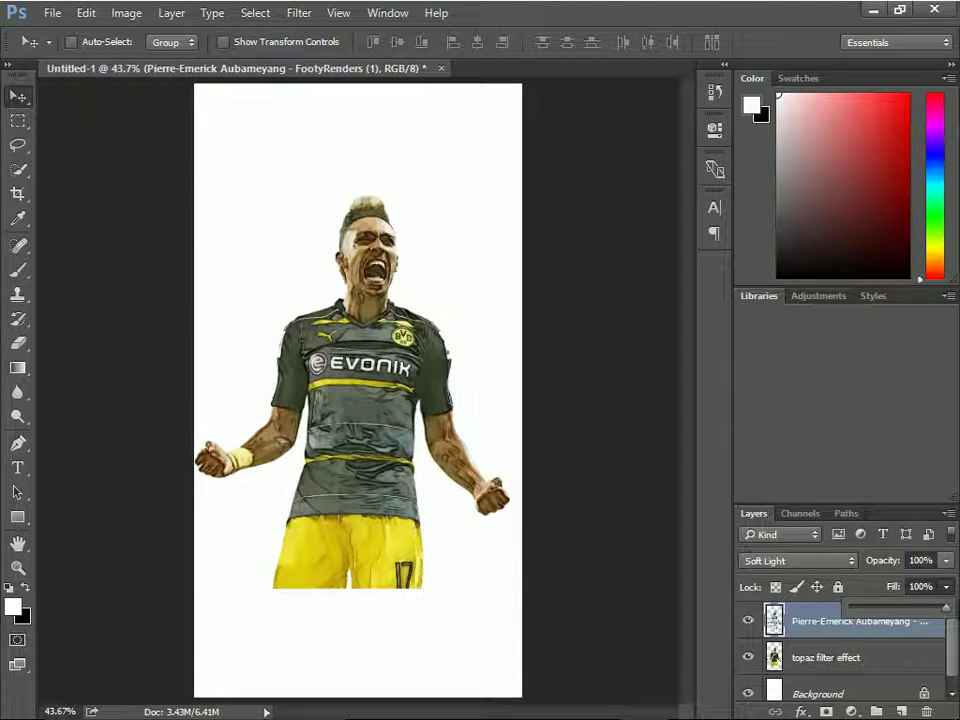
pyautogui.click(628, 538)
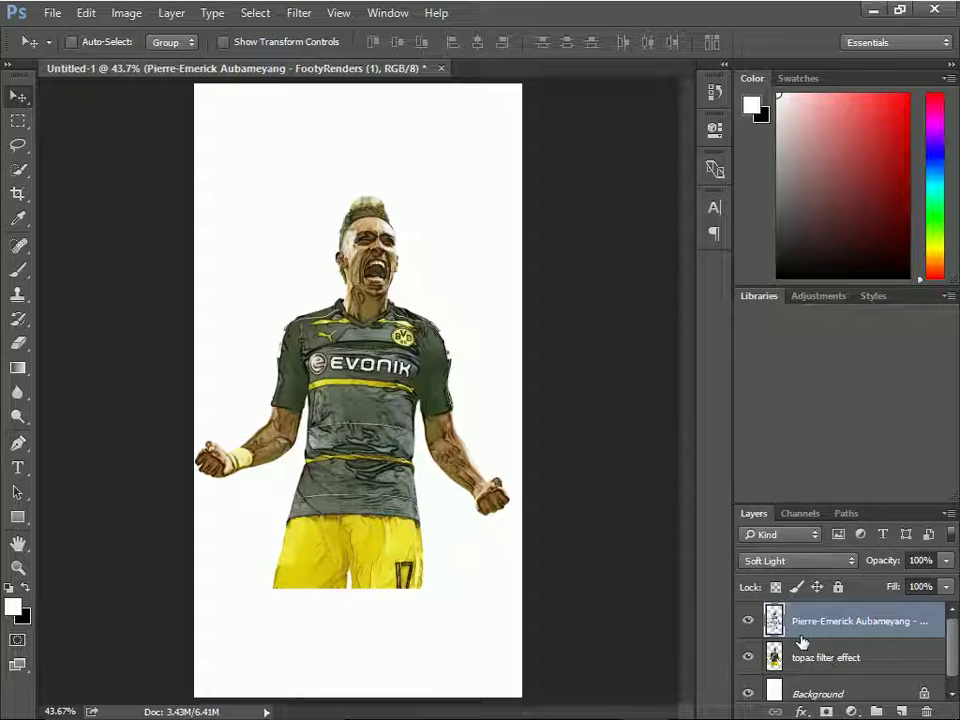
pyautogui.click(18, 567)
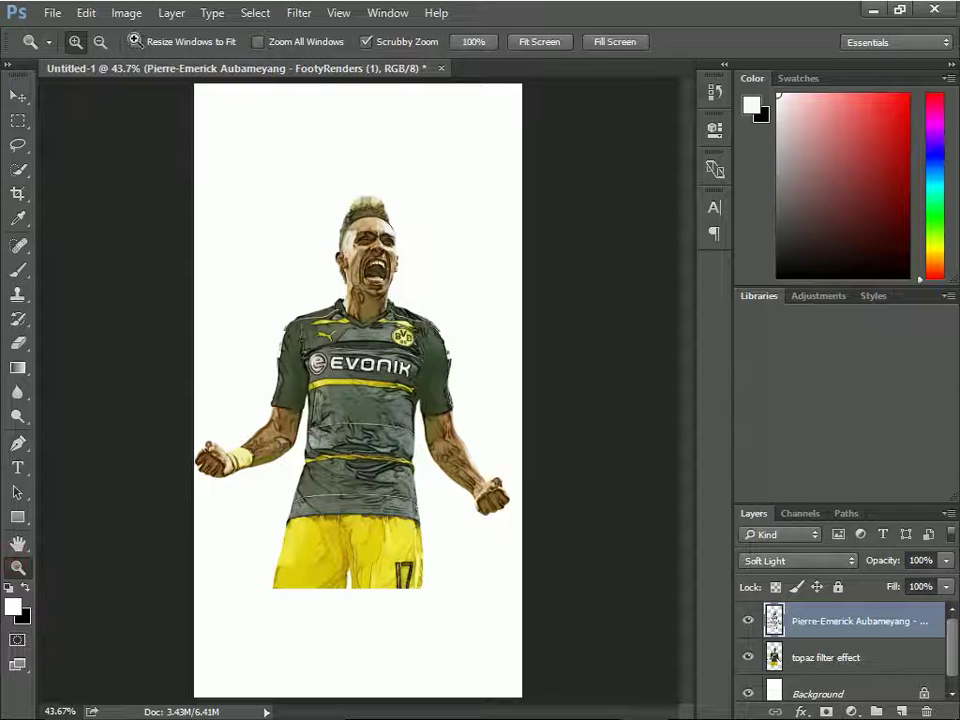
# Step: Zoom to 66.7% and erase stray sketch lines on the left shoulder, chest, neck and shirt
pyautogui.moveTo(231, 185); pyautogui.dragTo(386, 298)
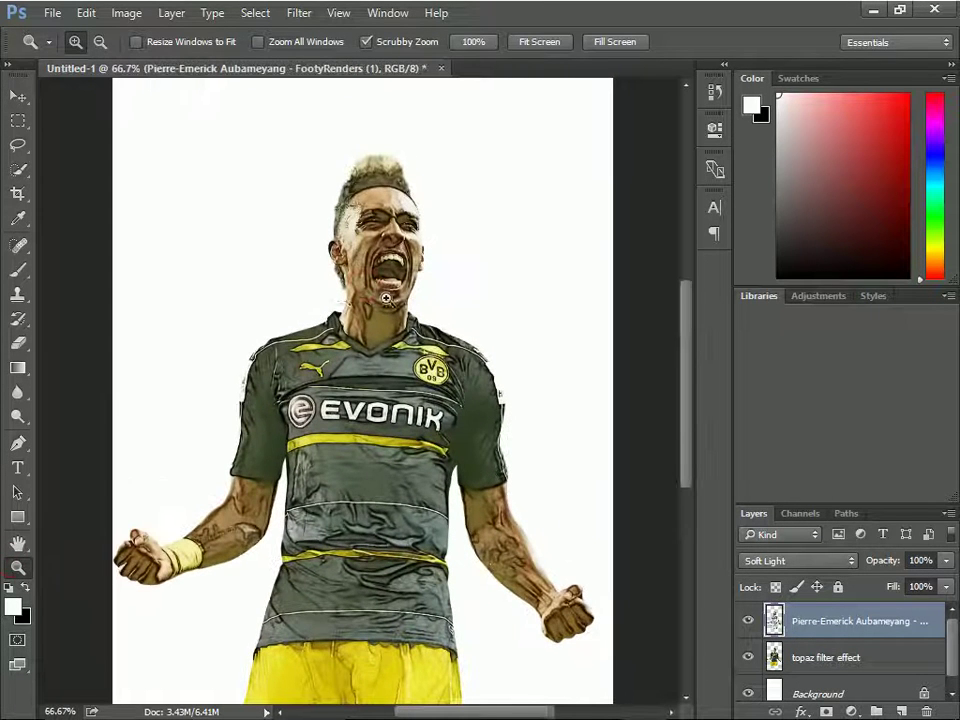
pyautogui.click(18, 342)
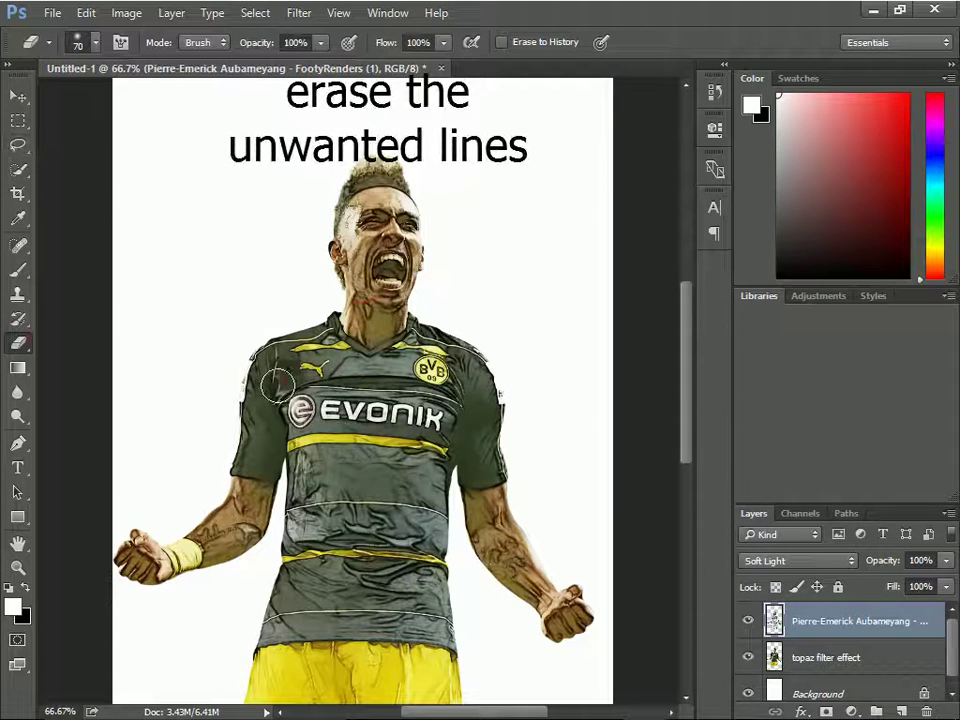
pyautogui.moveTo(279, 368)
pyautogui.mouseDown()
pyautogui.moveTo(333, 340)
pyautogui.moveTo(399, 372)
pyautogui.moveTo(339, 446)
pyautogui.mouseUp()
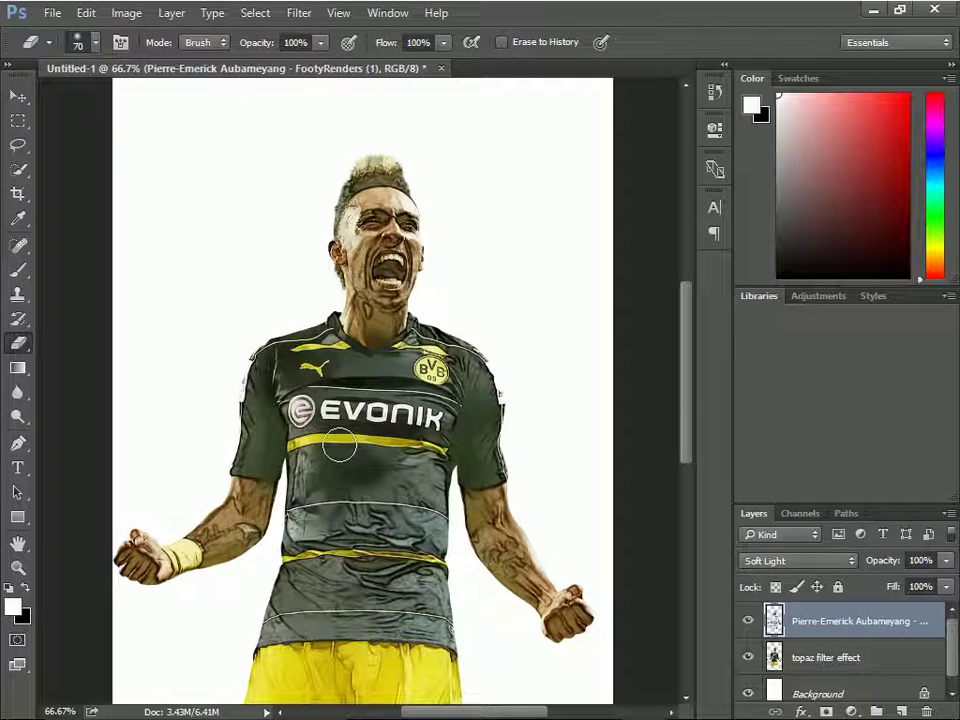
pyautogui.moveTo(339, 446); pyautogui.dragTo(316, 485)
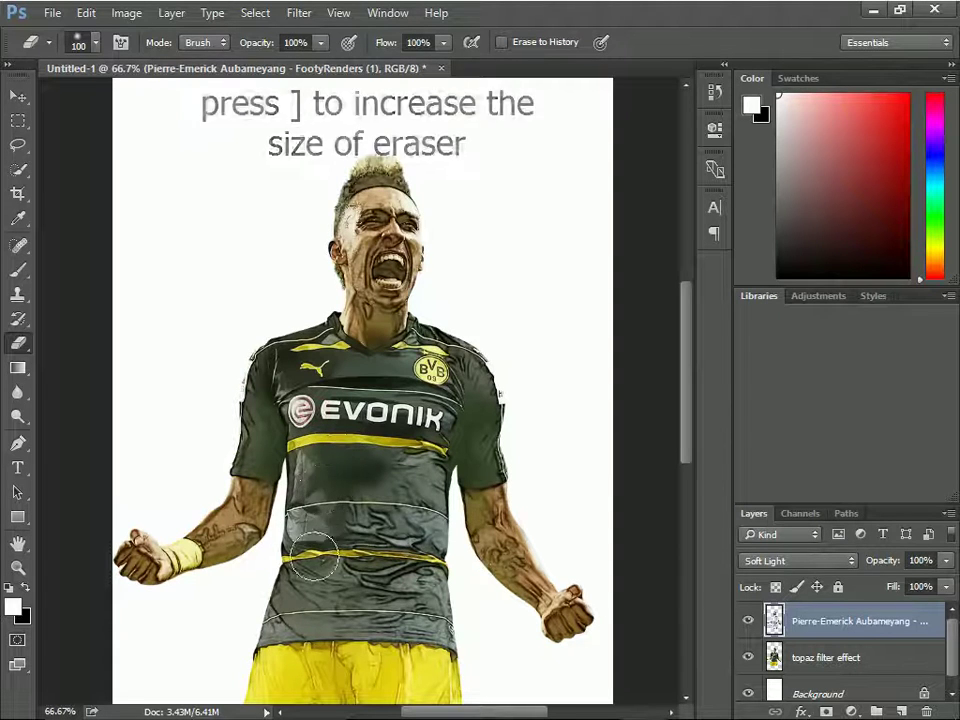
pyautogui.moveTo(316, 485)
pyautogui.mouseDown()
pyautogui.moveTo(386, 500)
pyautogui.moveTo(375, 583)
pyautogui.moveTo(317, 600)
pyautogui.moveTo(311, 615)
pyautogui.moveTo(335, 632)
pyautogui.moveTo(422, 583)
pyautogui.moveTo(407, 525)
pyautogui.moveTo(432, 372)
pyautogui.moveTo(427, 416)
pyautogui.mouseUp()
pyautogui.moveTo(385, 339)
pyautogui.mouseDown()
pyautogui.moveTo(395, 250)
pyautogui.moveTo(381, 305)
pyautogui.mouseUp()
pyautogui.moveTo(311, 493); pyautogui.dragTo(327, 460)
# Step: With a smaller eraser, clean sketch marks on the left sleeve, both forearms and shoulder
pyautogui.press('[')
pyautogui.press('[')
pyautogui.press('[')
pyautogui.press('[')
pyautogui.moveTo(258, 427); pyautogui.dragTo(265, 397)
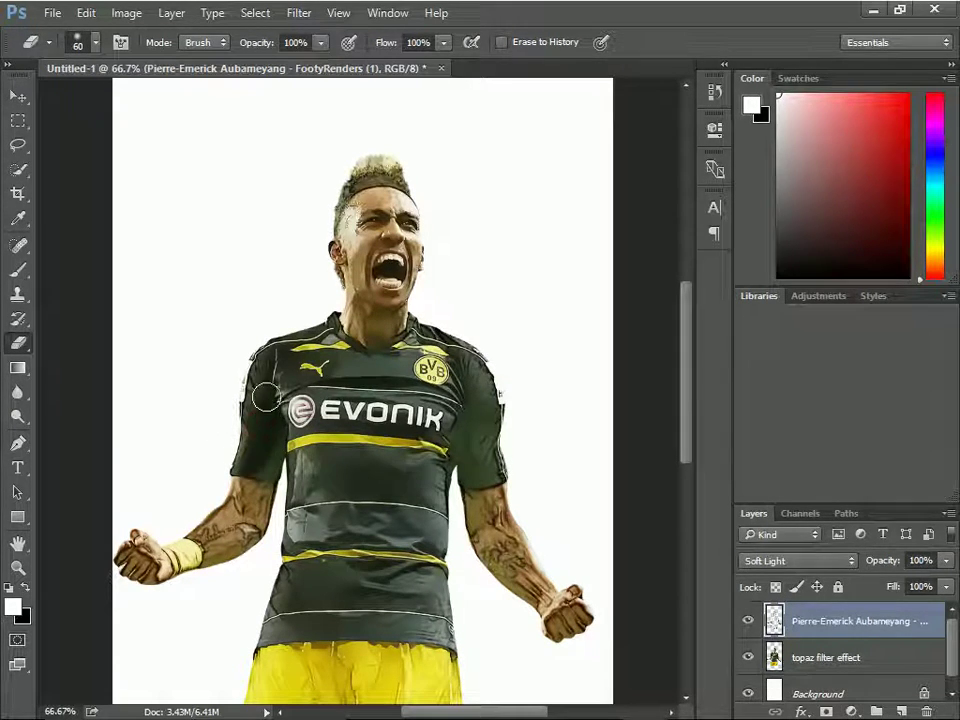
pyautogui.moveTo(261, 462)
pyautogui.mouseDown()
pyautogui.moveTo(232, 517)
pyautogui.moveTo(205, 540)
pyautogui.mouseUp()
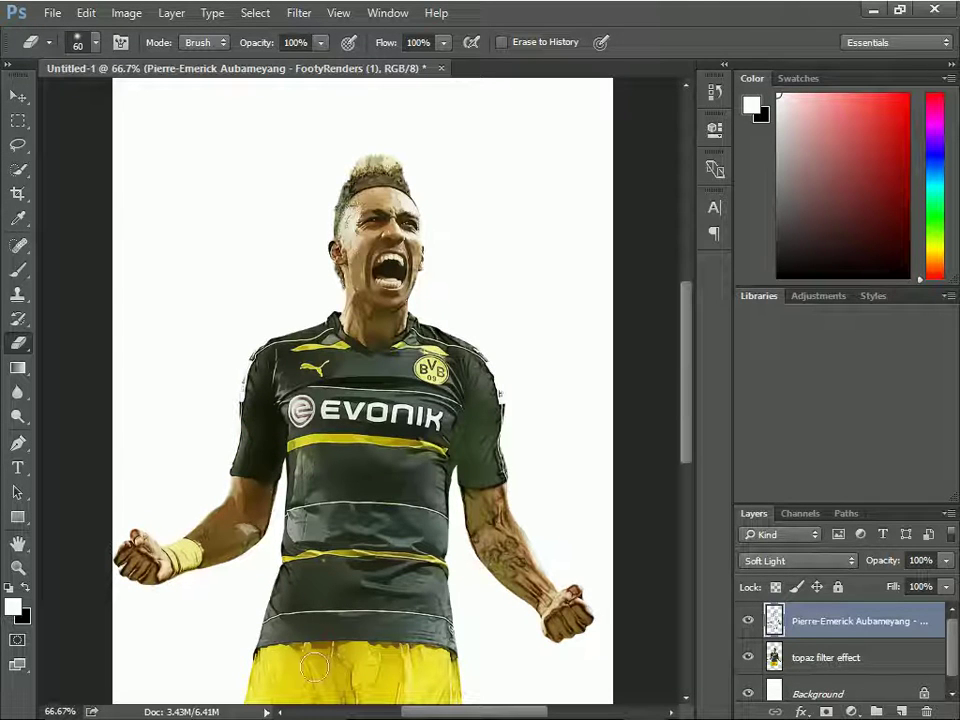
pyautogui.moveTo(505, 557); pyautogui.dragTo(505, 557)
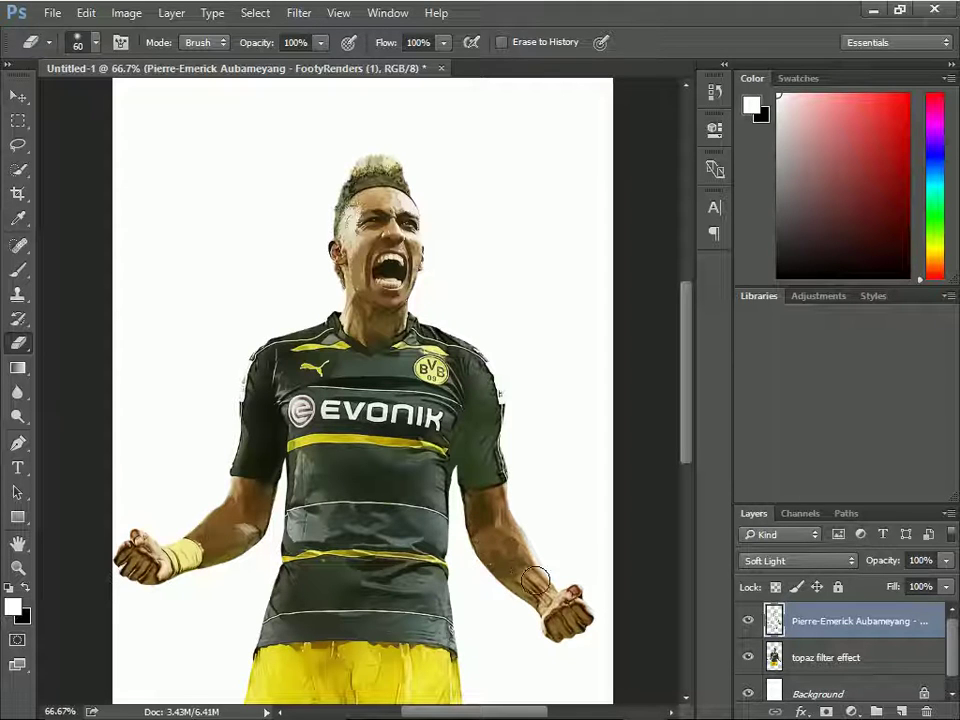
pyautogui.moveTo(549, 605); pyautogui.dragTo(558, 602)
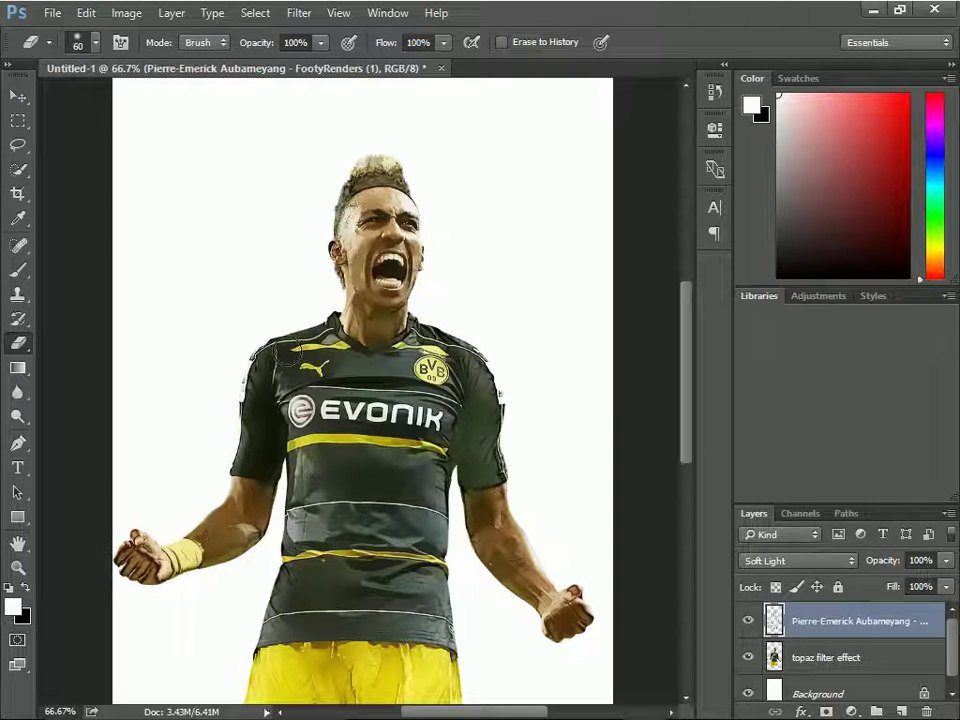
pyautogui.moveTo(278, 386); pyautogui.dragTo(252, 391)
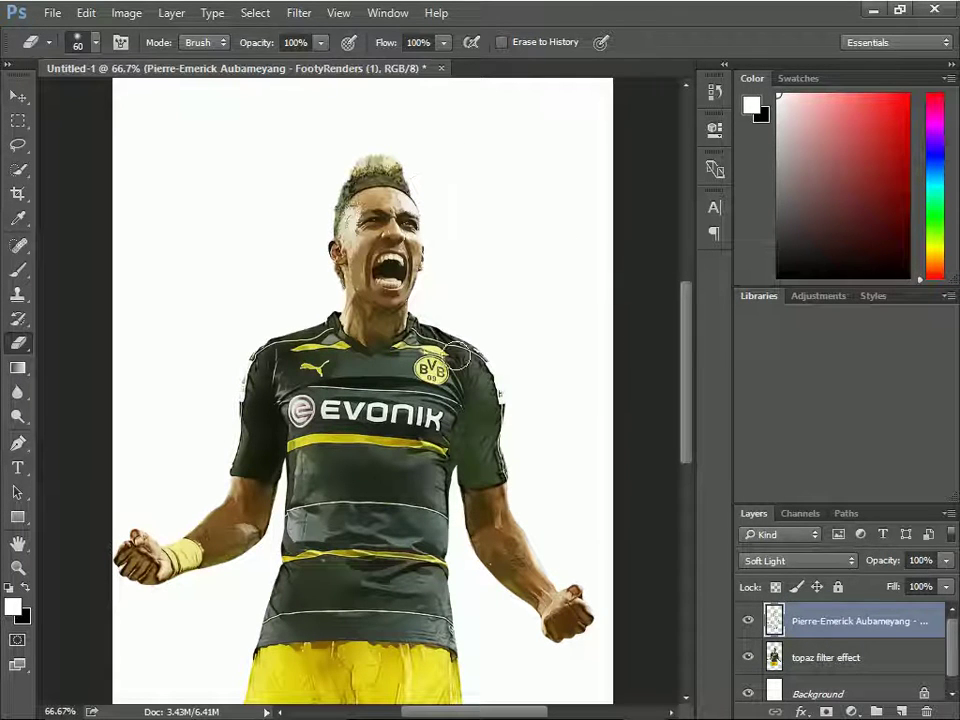
pyautogui.keyDown('shift'); pyautogui.click(853, 660); pyautogui.keyUp('shift')
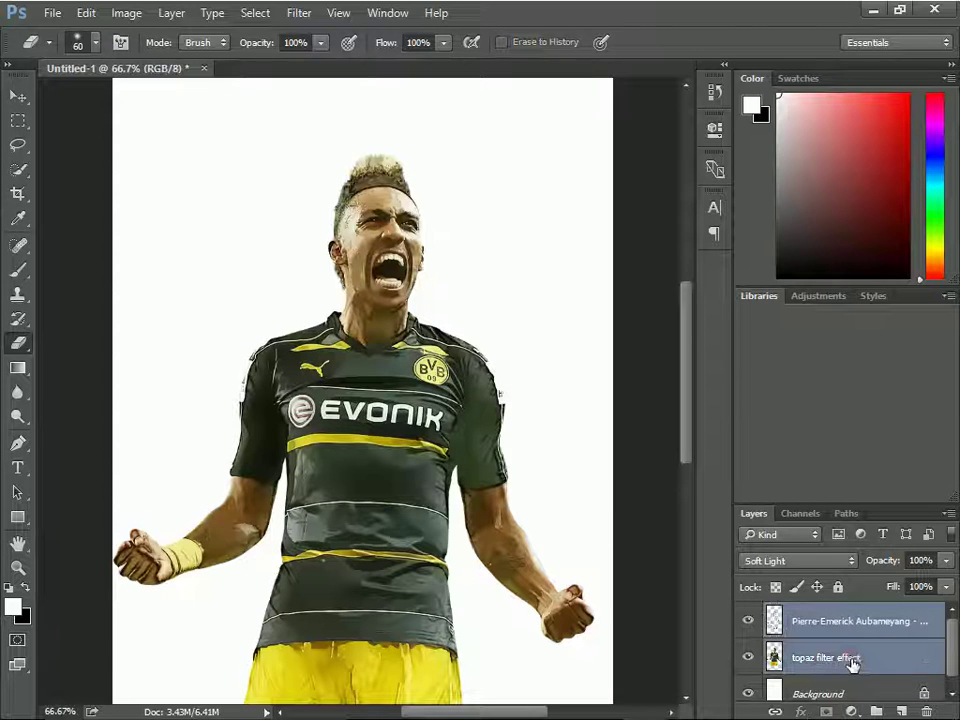
# Step: Compare the look by toggling the soft-light sketch layer's visibility on and off
pyautogui.click(820, 655)
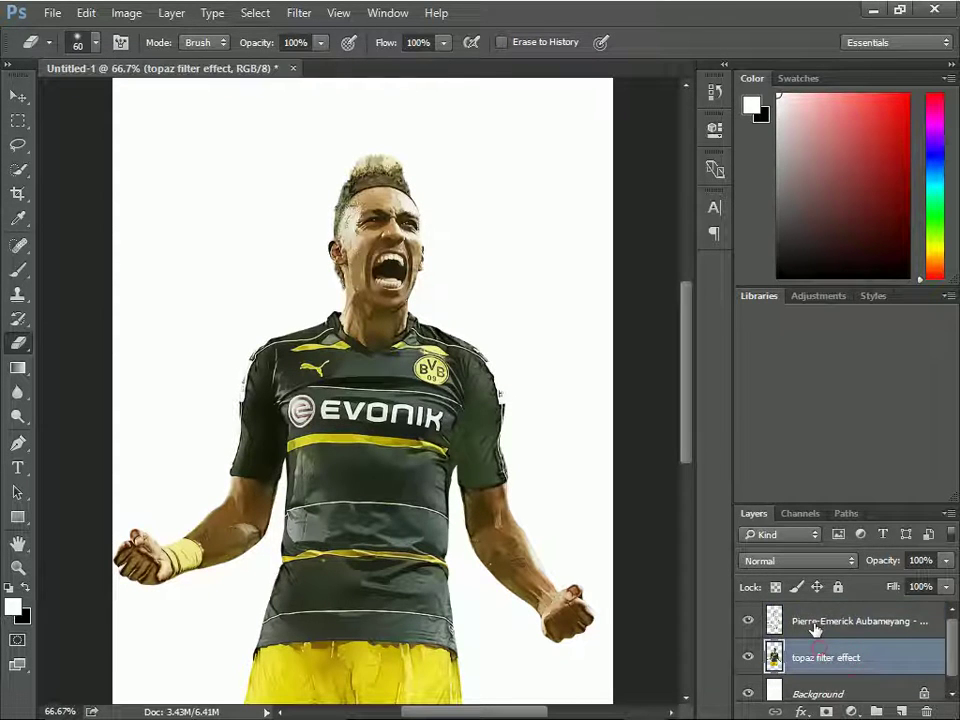
pyautogui.click(765, 622)
pyautogui.click(750, 622)
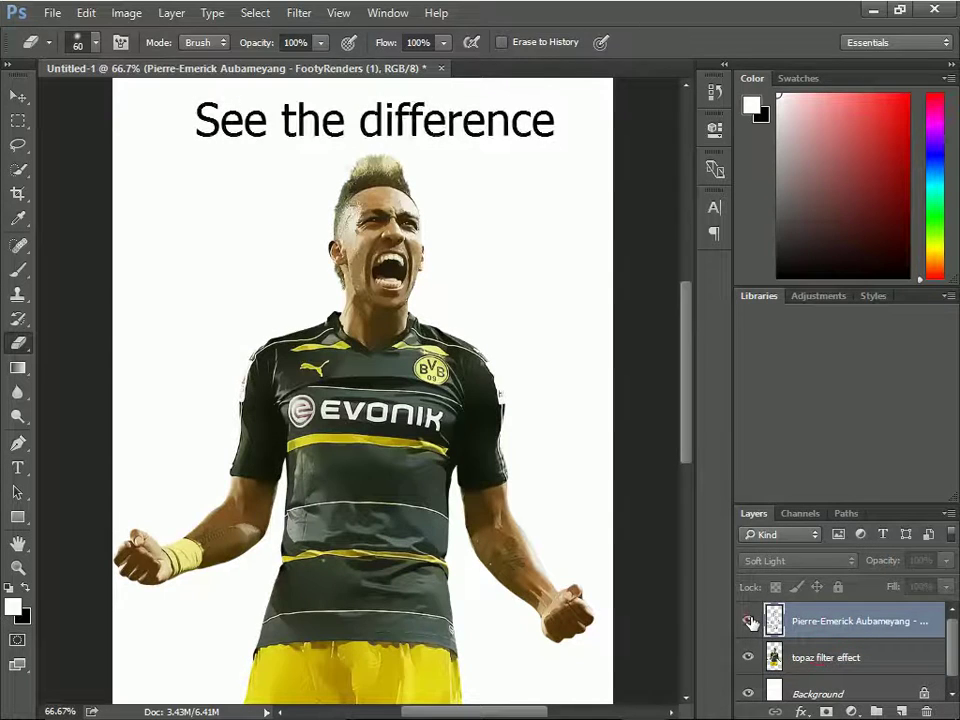
pyautogui.click(750, 622)
pyautogui.click(750, 622)
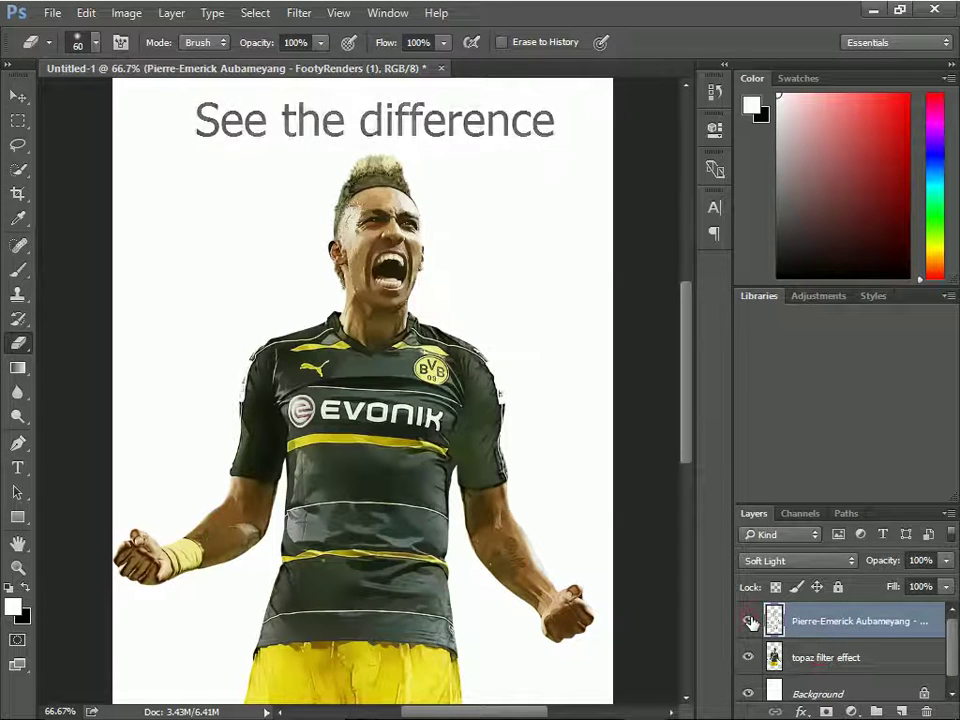
pyautogui.click(750, 622)
pyautogui.click(750, 622)
# Step: Merge the sketch layer and the topaz filter effect layer into one layer
pyautogui.keyDown('shift'); pyautogui.click(810, 653); pyautogui.keyUp('shift')
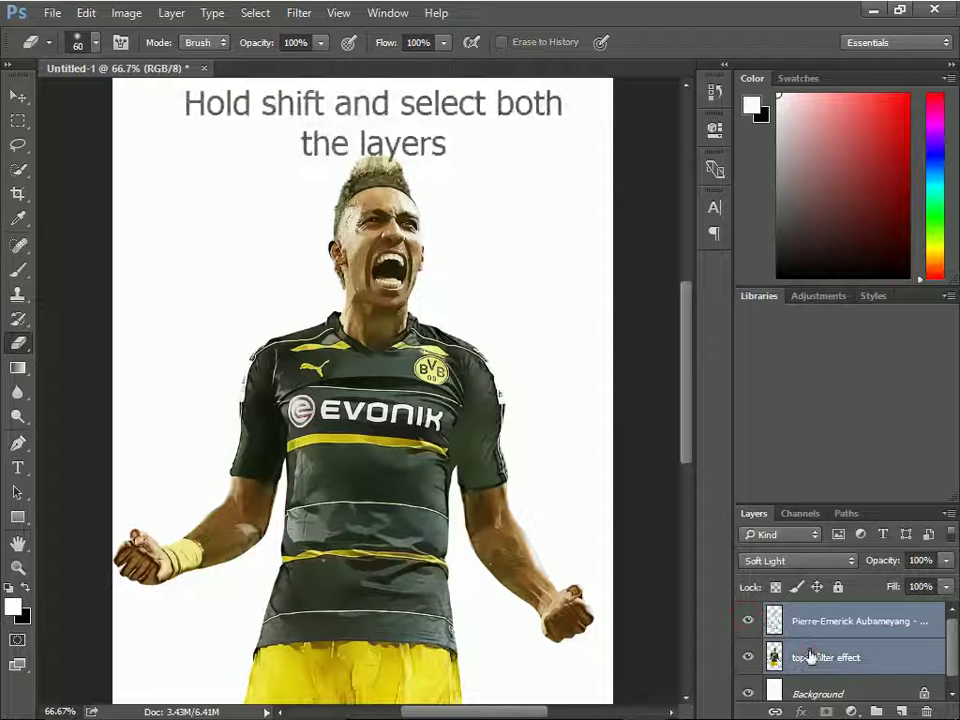
pyautogui.rightClick(810, 654)
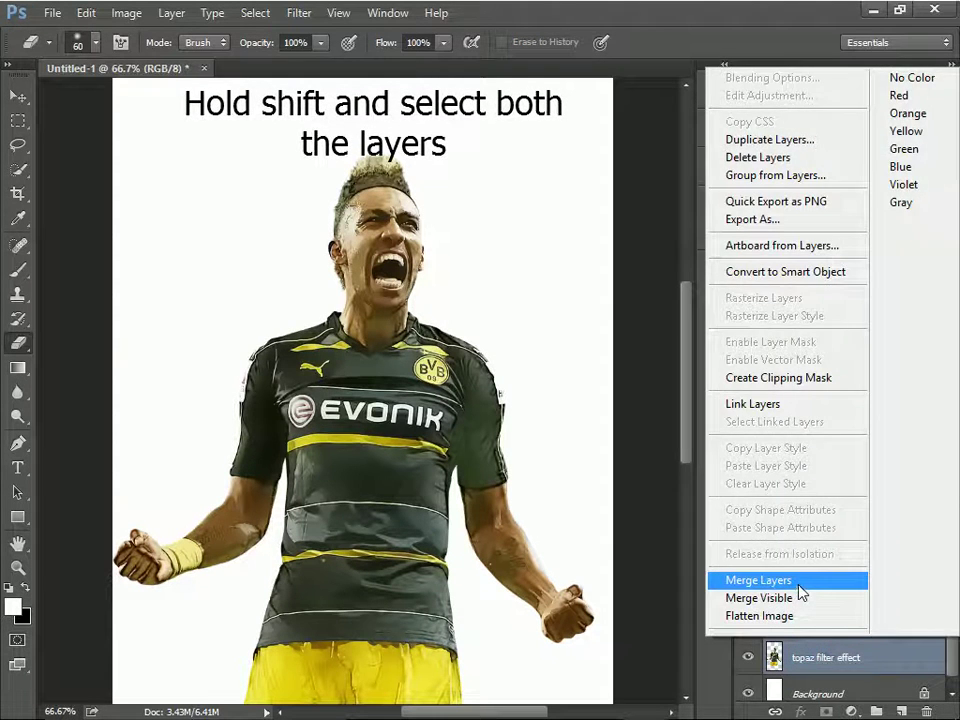
pyautogui.click(795, 581)
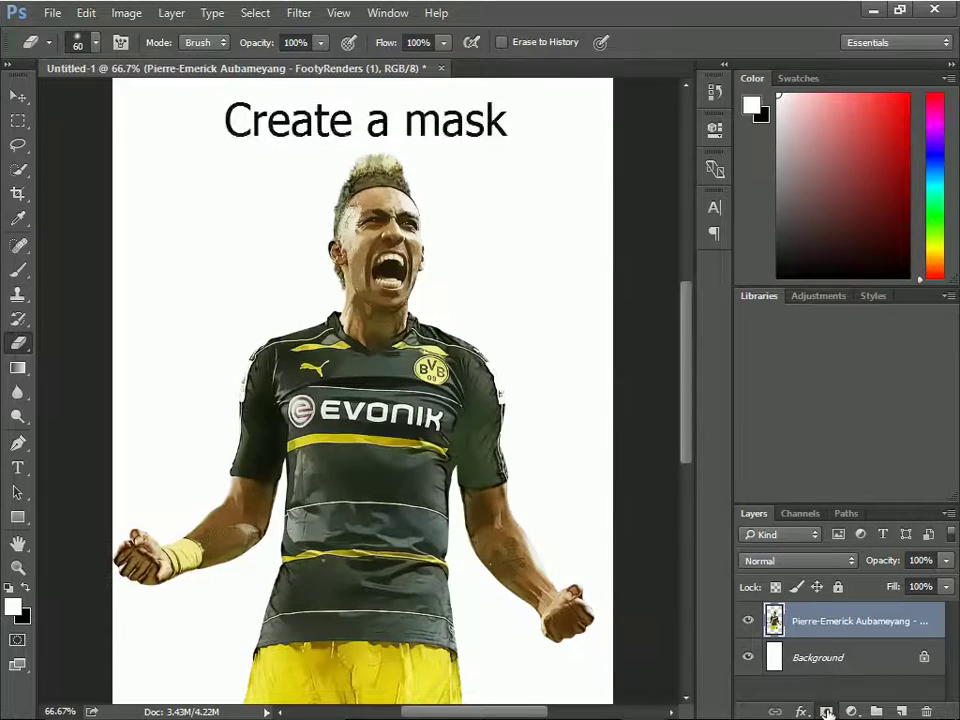
# Step: Add a layer mask to the merged player layer and fill it black with the Paint Bucket
pyautogui.click(826, 710)
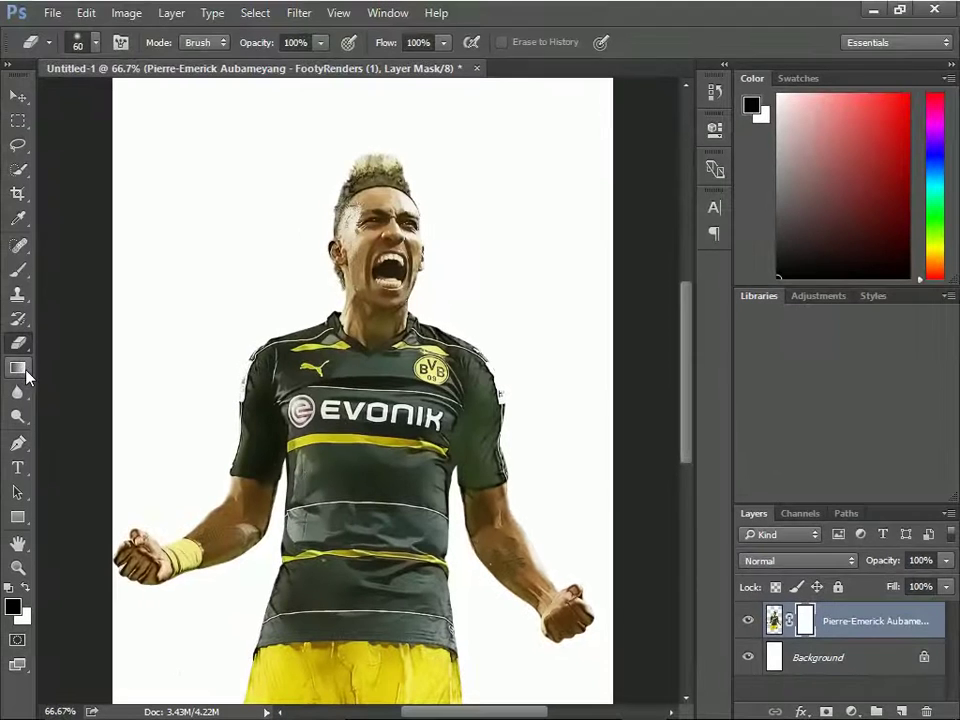
pyautogui.click(22, 370)
pyautogui.click(70, 383)
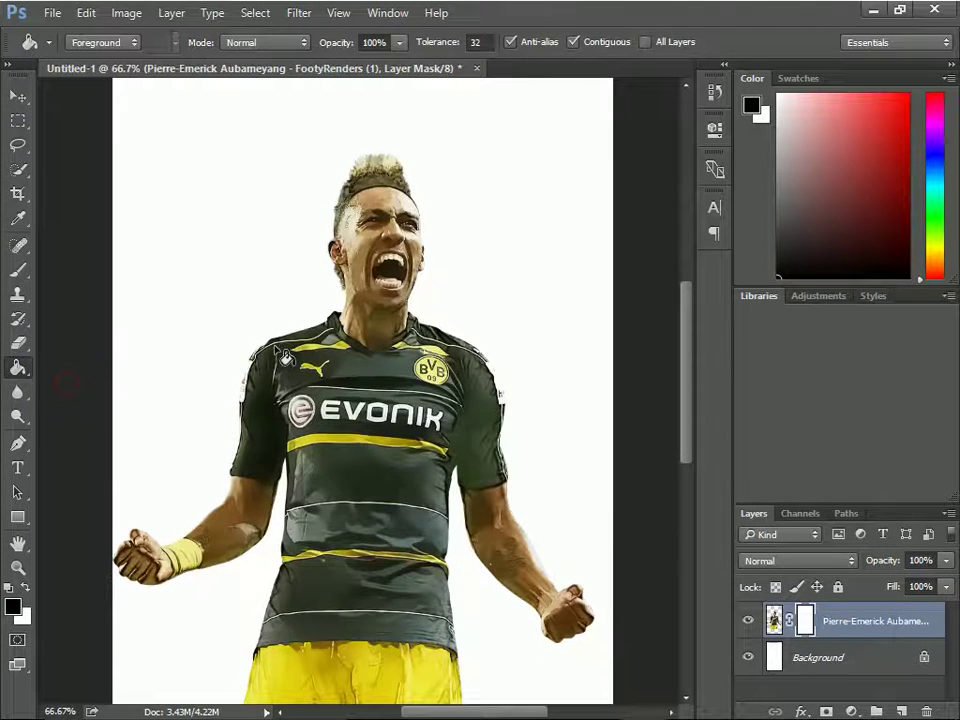
pyautogui.click(277, 349)
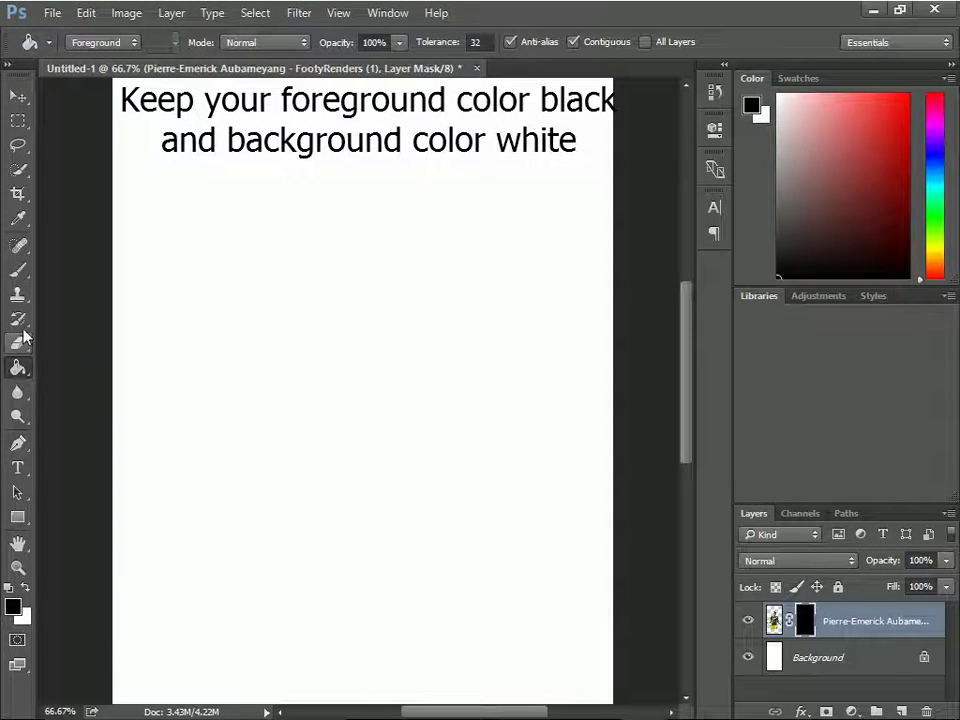
# Step: Switch to the Brush Tool and pick a 675 px splatter brush preset
pyautogui.click(22, 270)
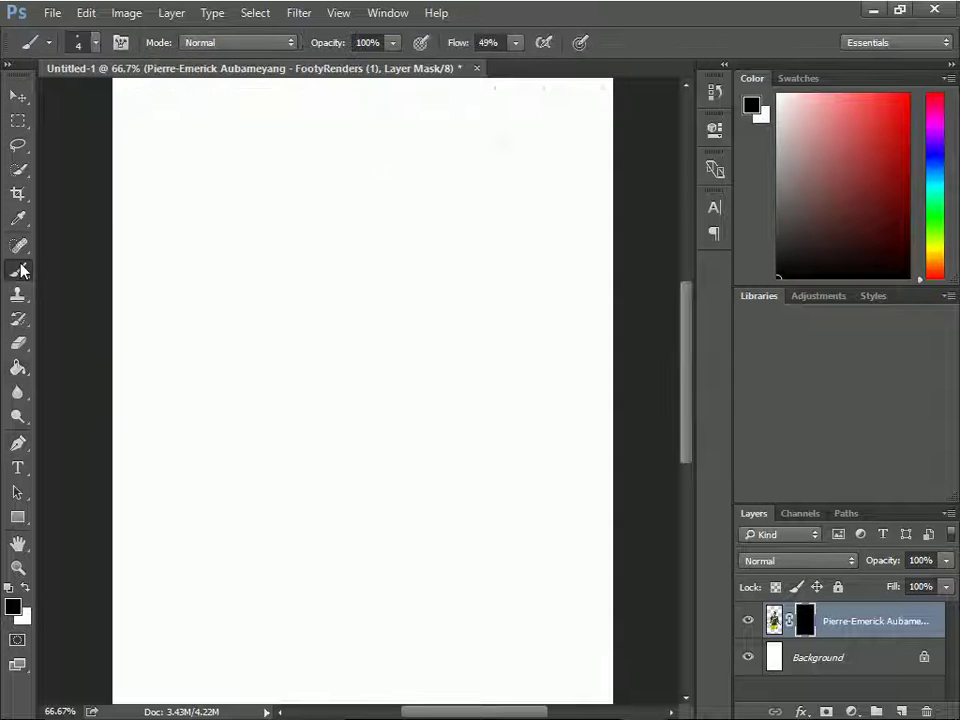
pyautogui.click(96, 43)
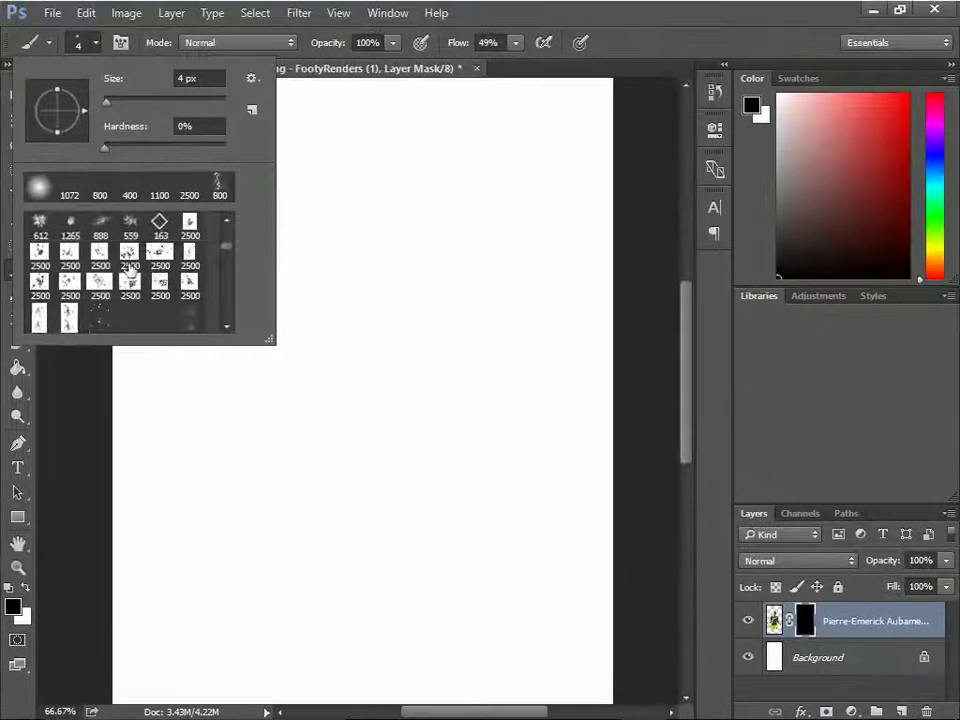
pyautogui.scroll(-3, 130, 272)
pyautogui.scroll(-3, 130, 272)
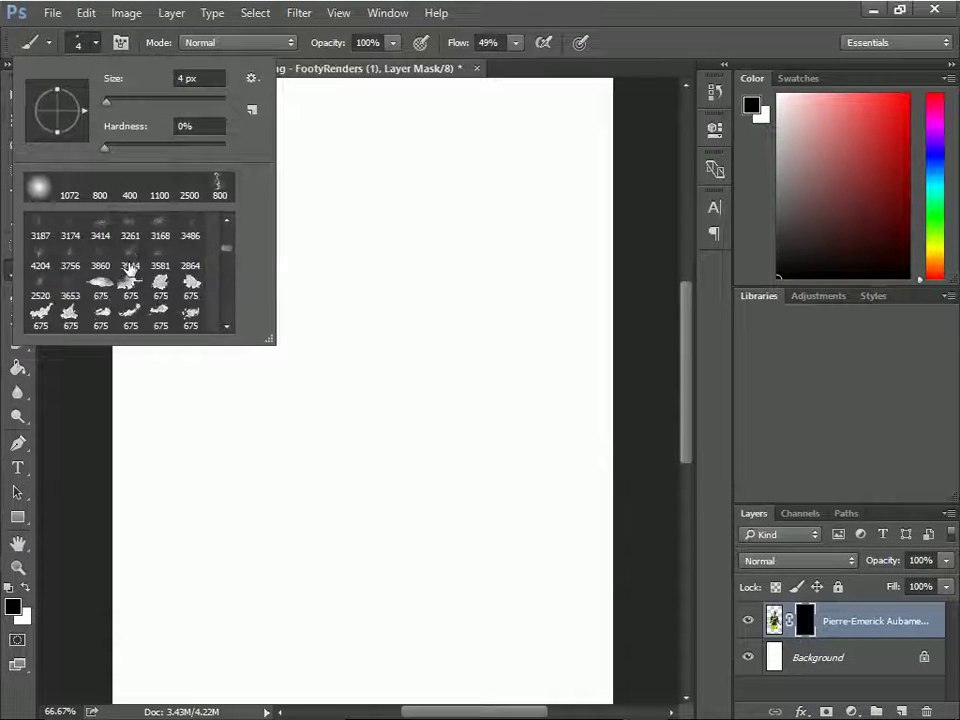
pyautogui.scroll(-2, 130, 272)
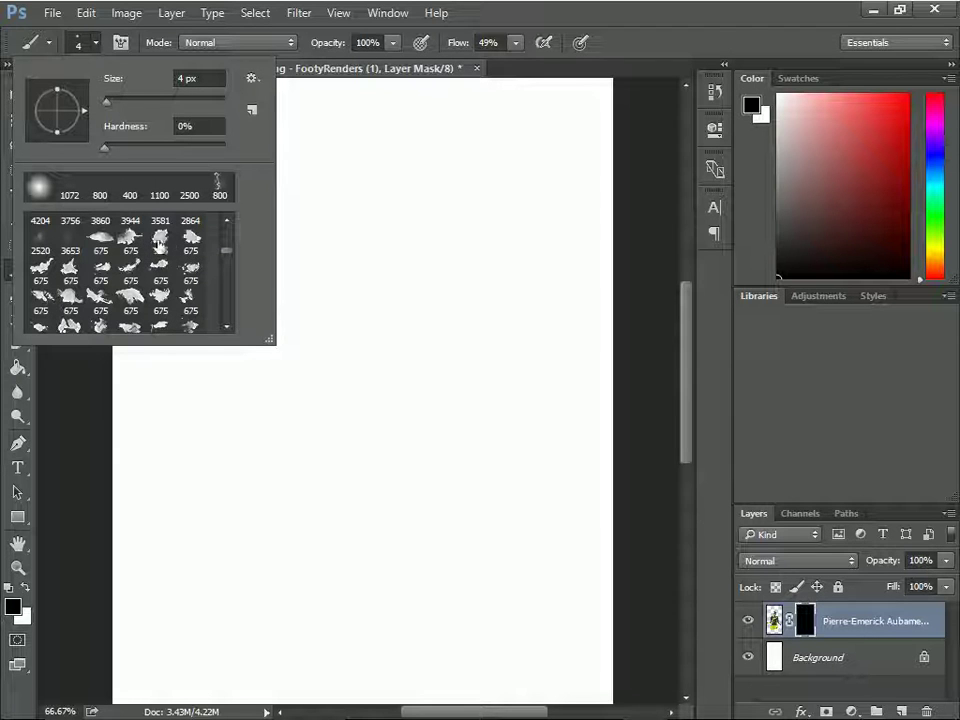
pyautogui.click(191, 242)
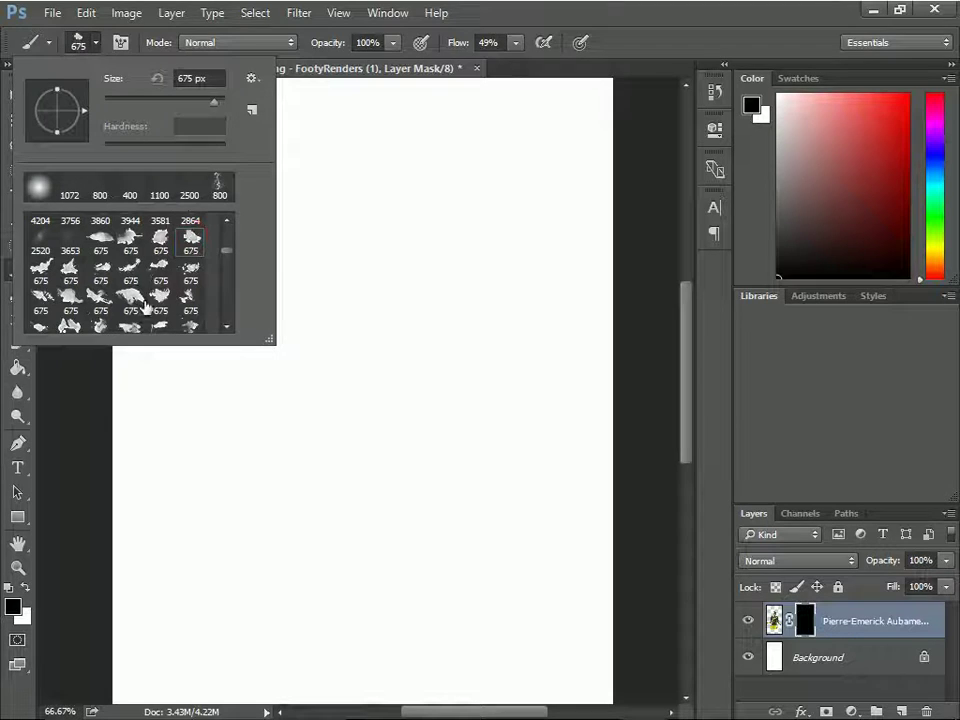
pyautogui.click(189, 275)
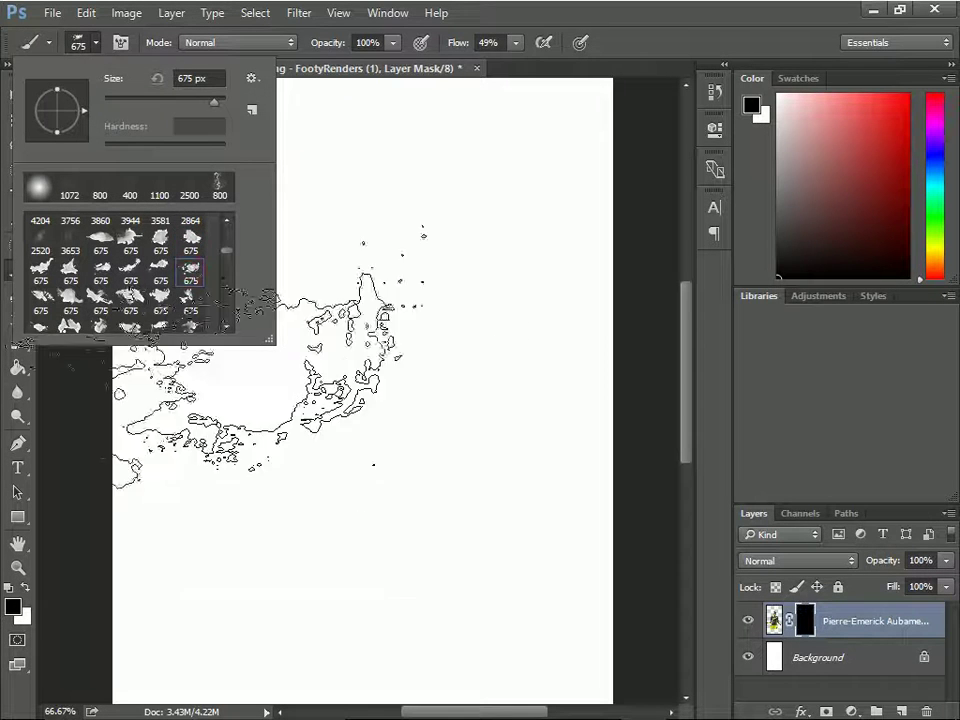
# Step: Choose a different 675 px splatter brush shape and shrink it to 600 px
pyautogui.scroll(-1, 100, 315)
pyautogui.scroll(-1, 100, 315)
pyautogui.scroll(-1, 100, 310)
pyautogui.scroll(-1, 100, 300)
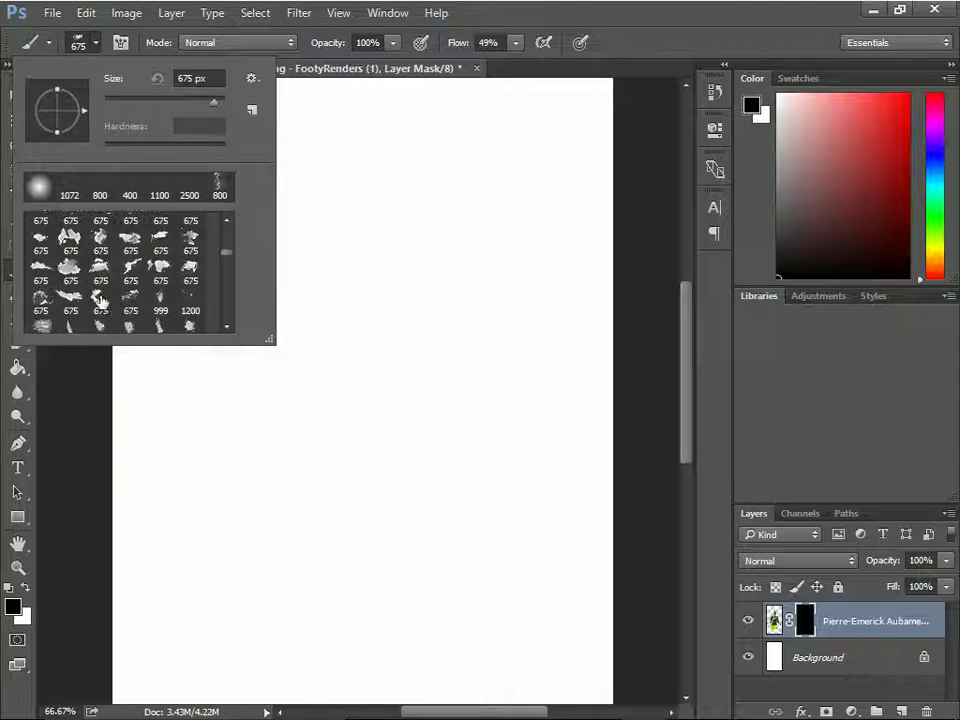
pyautogui.scroll(1, 134, 260)
pyautogui.click(160, 240)
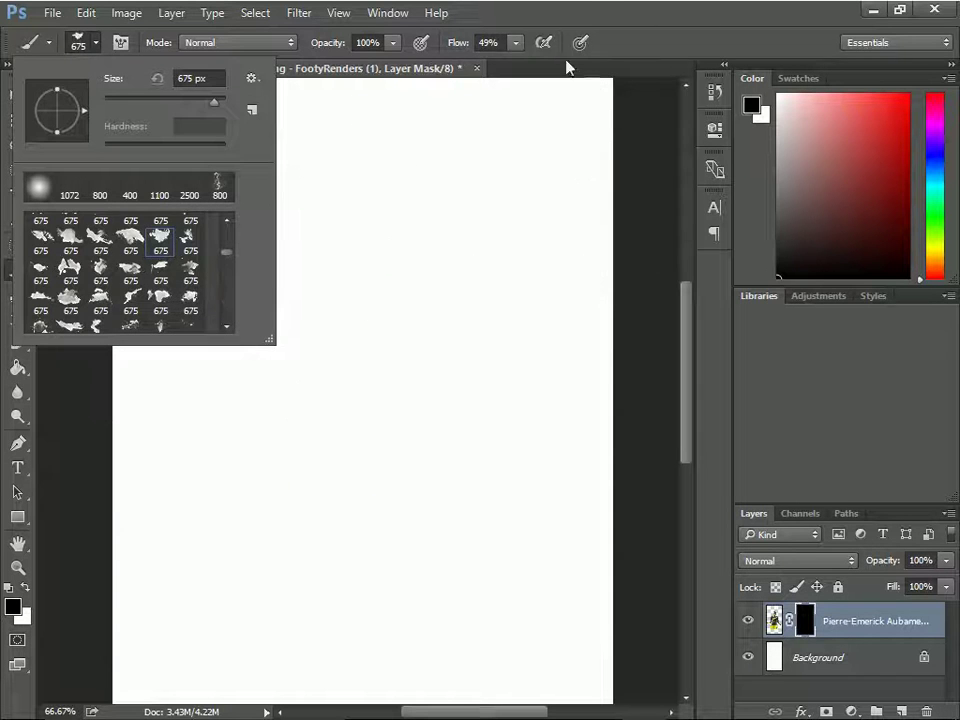
pyautogui.click(604, 15)
pyautogui.press('[')
# Step: Paint white on the mask at 250 px to reveal the chest and EVONIK lettering
pyautogui.press('[')
pyautogui.press('[')
pyautogui.press('[')
pyautogui.press('[')
pyautogui.click(26, 588)
pyautogui.press('[')
pyautogui.press('[')
pyautogui.moveTo(369, 482)
pyautogui.mouseDown()
pyautogui.moveTo(340, 460)
pyautogui.moveTo(342, 450)
pyautogui.mouseUp()
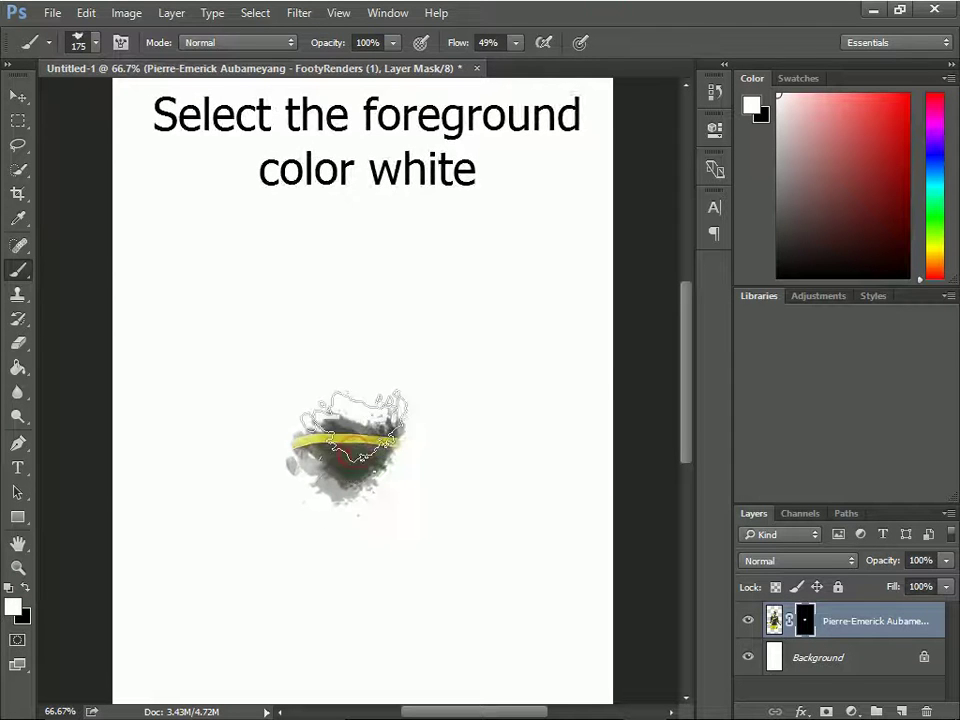
pyautogui.press(']')
pyautogui.press(']')
pyautogui.moveTo(340, 452); pyautogui.dragTo(333, 372)
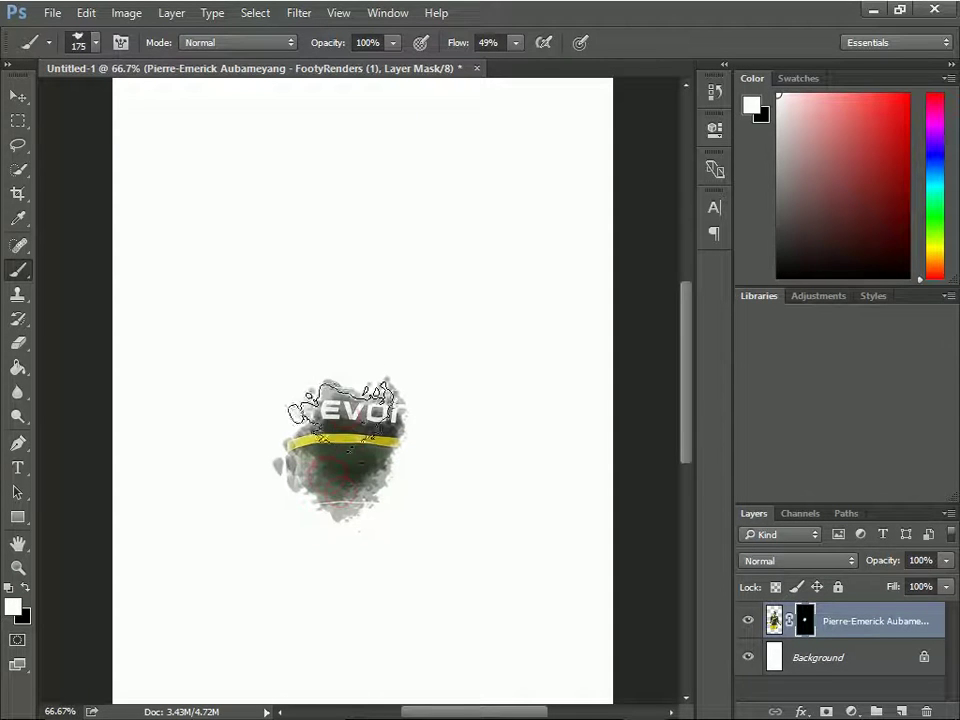
pyautogui.press(']')
pyautogui.press(']')
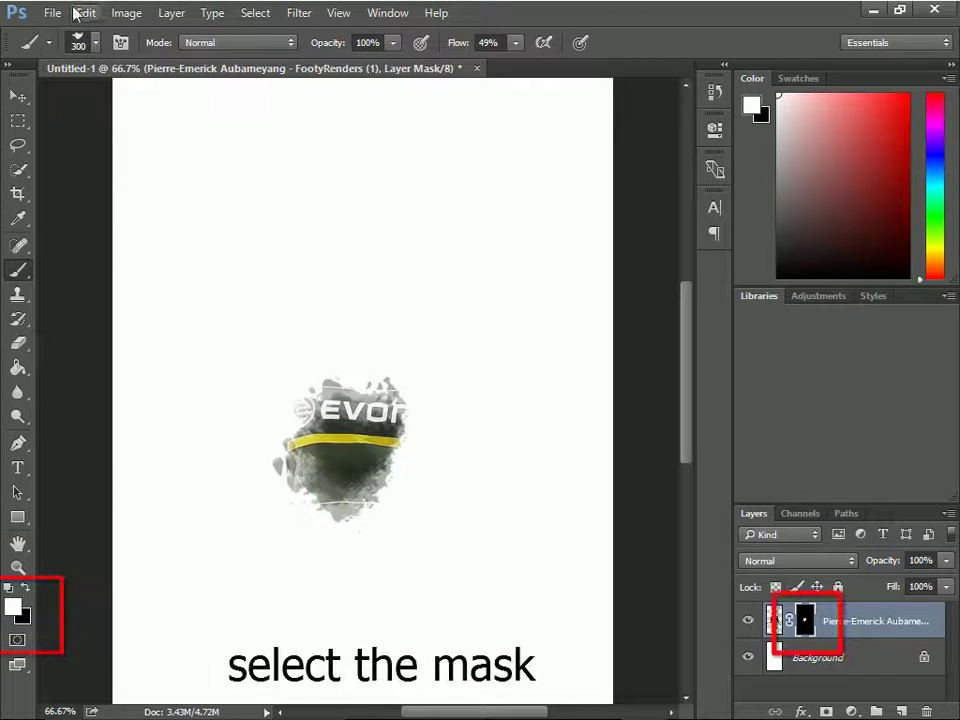
# Step: Reveal the player's upper body above the logo with a 300 px brush
pyautogui.click(77, 45)
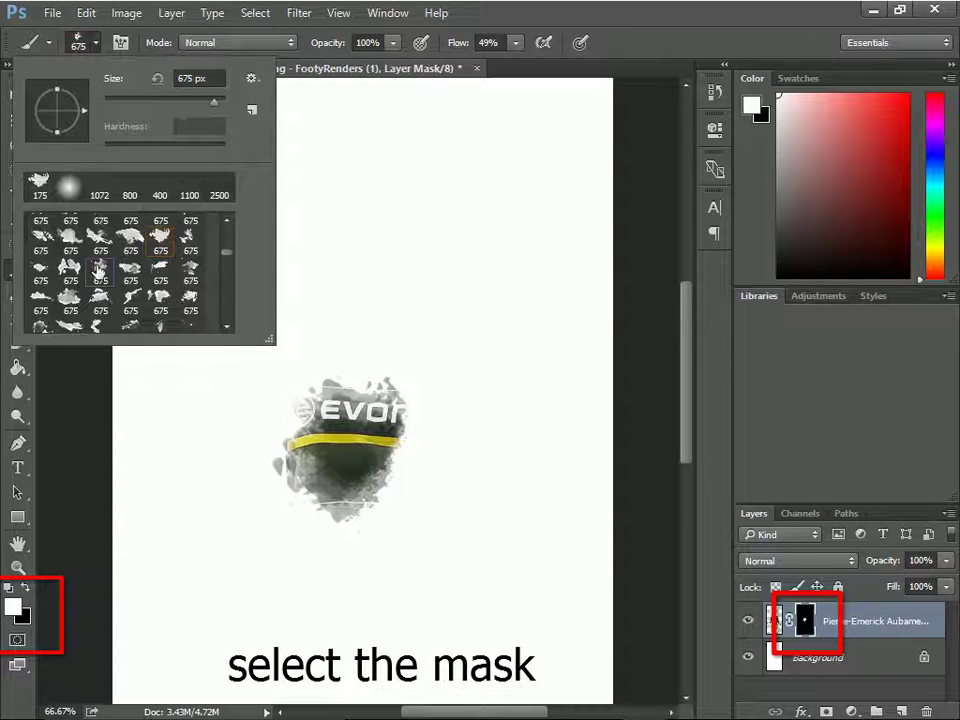
pyautogui.click(678, 46)
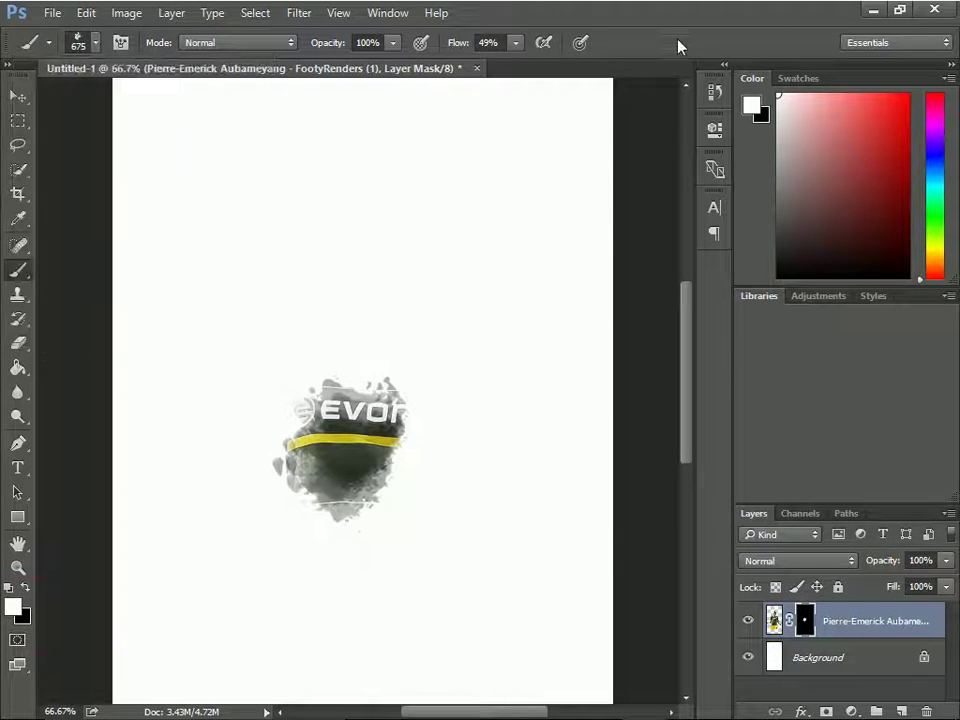
pyautogui.press('[')
pyautogui.press('[')
pyautogui.press('[')
pyautogui.moveTo(360, 295)
pyautogui.mouseDown()
pyautogui.moveTo(368, 380)
pyautogui.moveTo(420, 410)
pyautogui.mouseUp()
# Step: Maximise the window and reveal more of the head, hair and shirt's right side
pyautogui.click(90, 44)
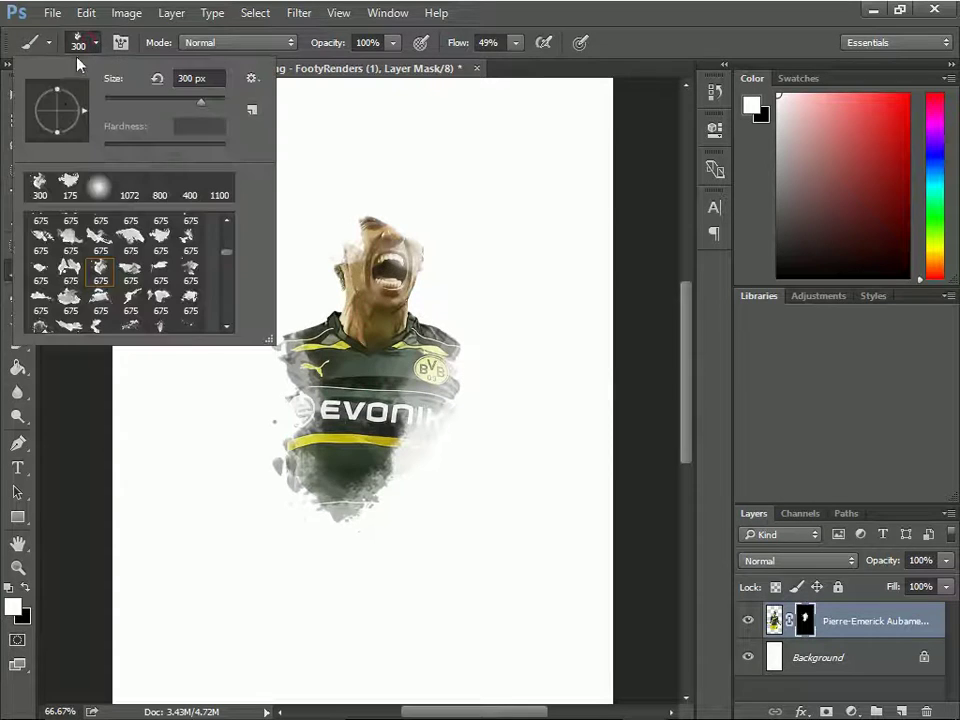
pyautogui.scroll(-1, 150, 292)
pyautogui.scroll(-1, 101, 297)
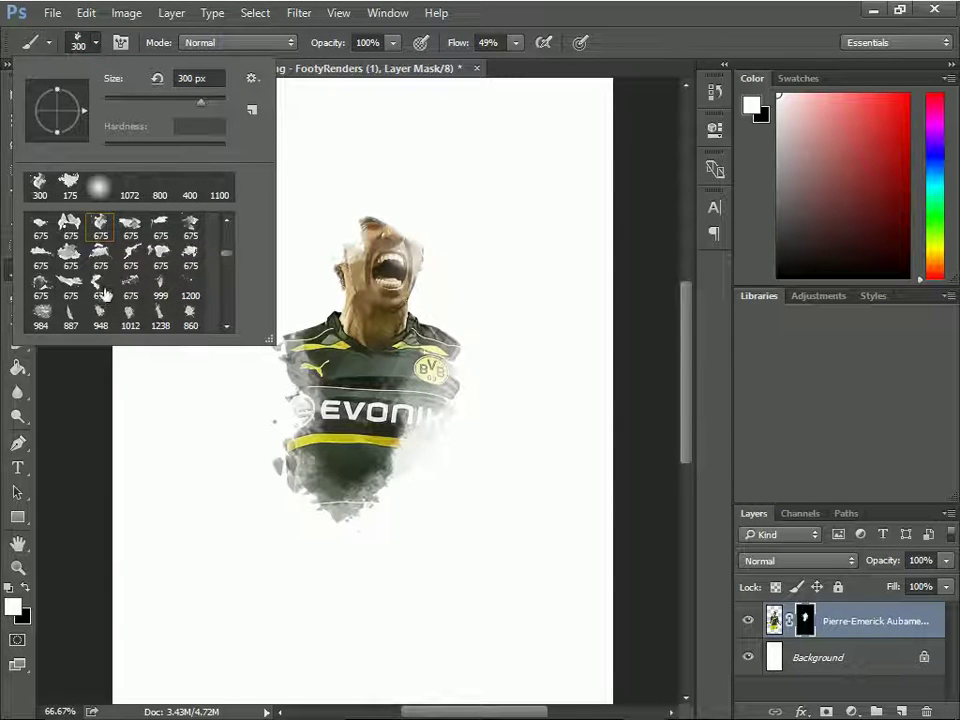
pyautogui.scroll(2, 48, 281)
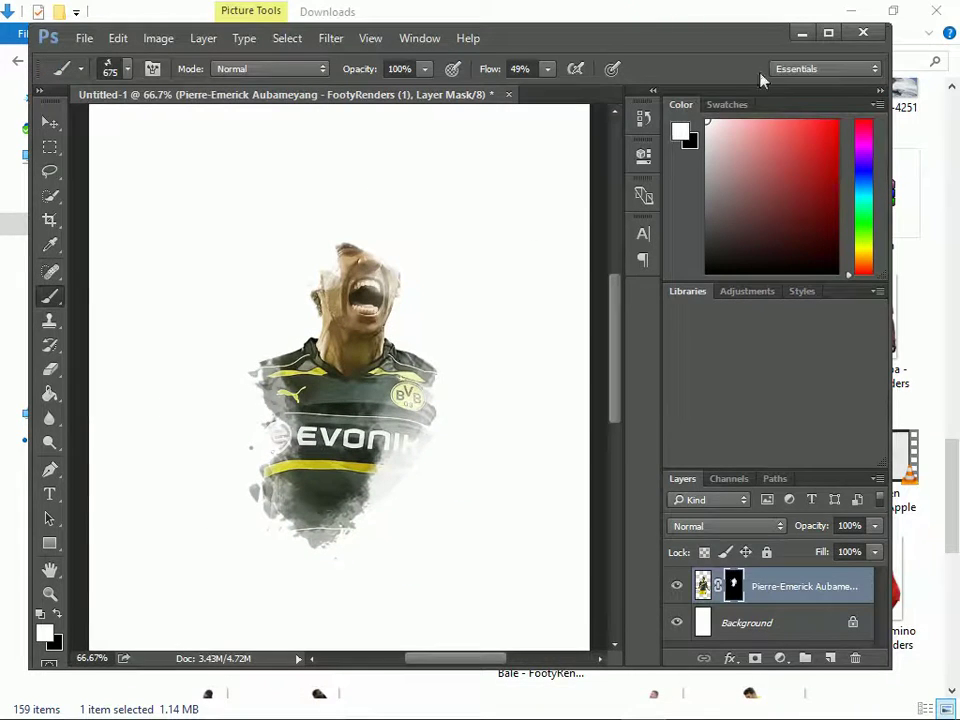
pyautogui.click(833, 34)
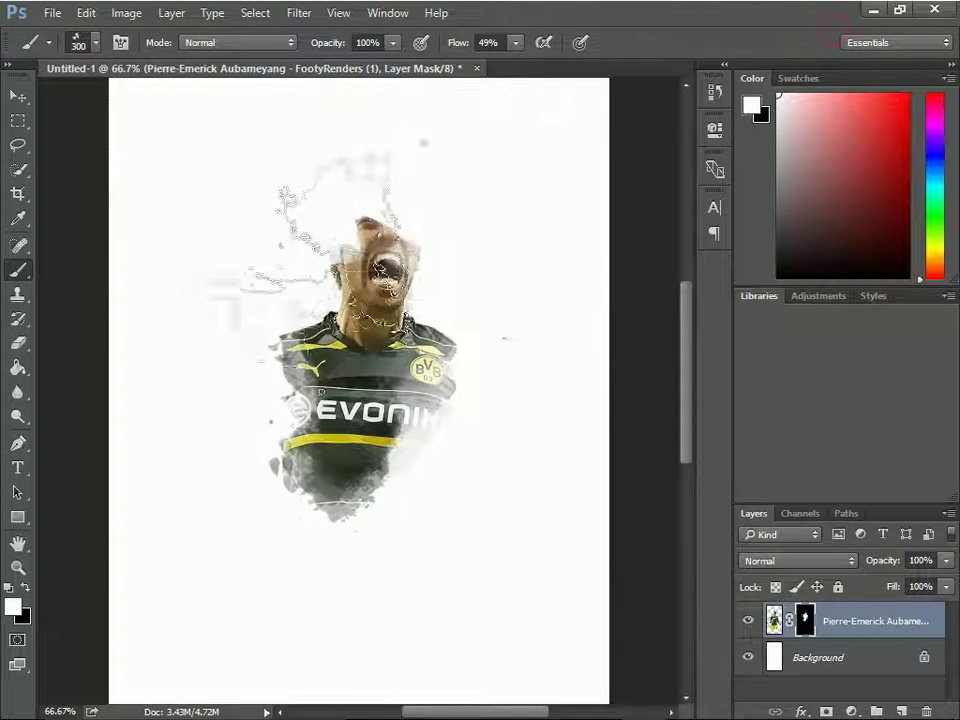
pyautogui.moveTo(355, 248)
pyautogui.mouseDown()
pyautogui.moveTo(410, 232)
pyautogui.moveTo(360, 215)
pyautogui.mouseUp()
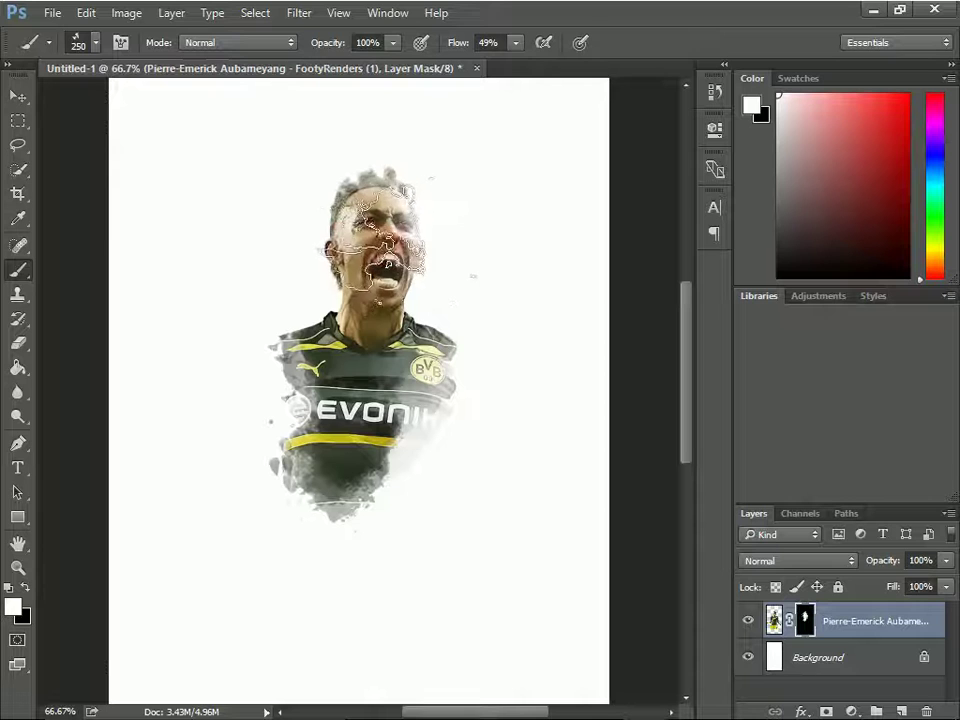
pyautogui.moveTo(360, 215)
pyautogui.mouseDown()
pyautogui.moveTo(430, 445)
pyautogui.moveTo(343, 568)
pyautogui.moveTo(343, 525)
pyautogui.moveTo(343, 557)
pyautogui.moveTo(354, 525)
pyautogui.moveTo(375, 540)
pyautogui.moveTo(379, 525)
pyautogui.moveTo(354, 514)
pyautogui.moveTo(257, 418)
pyautogui.moveTo(236, 418)
pyautogui.moveTo(268, 420)
pyautogui.moveTo(283, 370)
pyautogui.mouseUp()
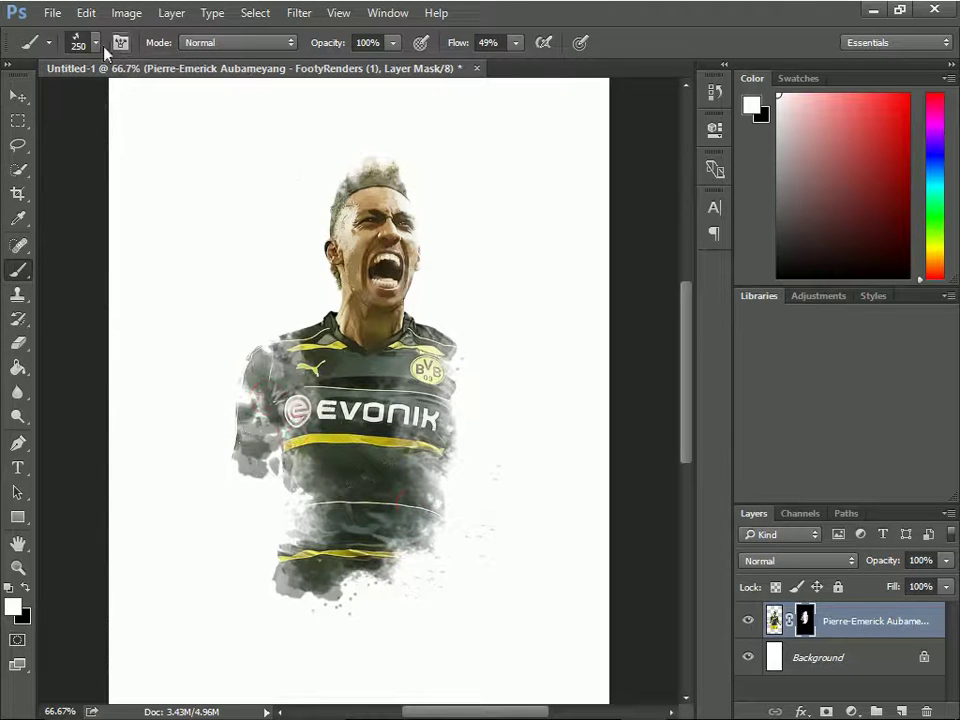
# Step: Reveal more of the arms and torso using the 675 px splatter brush
pyautogui.click(93, 44)
pyautogui.scroll(1, 64, 267)
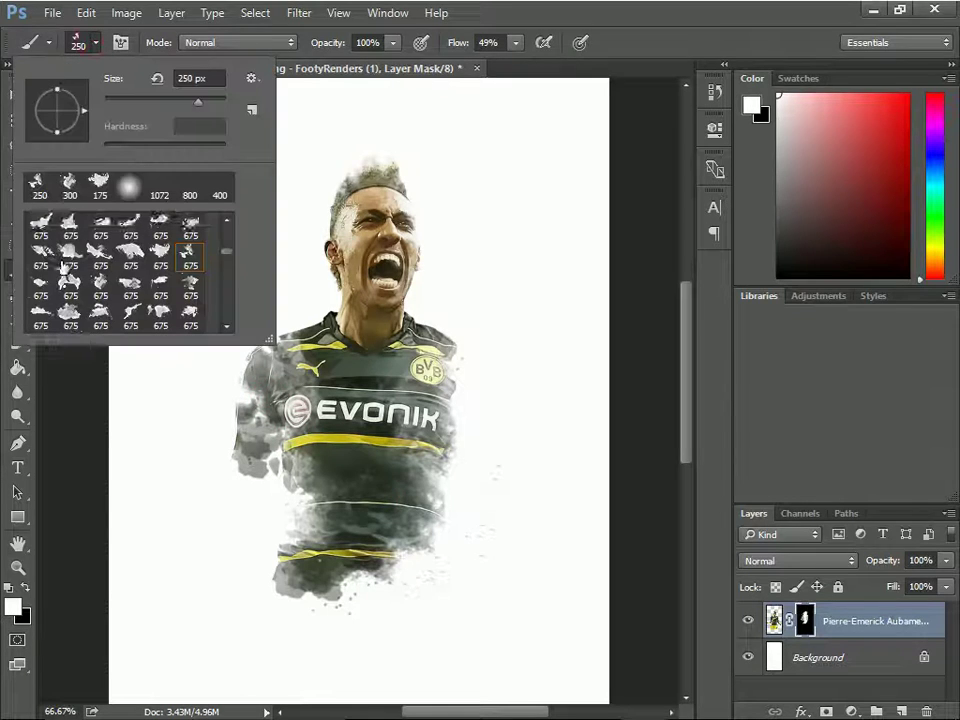
pyautogui.scroll(1, 110, 268)
pyautogui.click(185, 250)
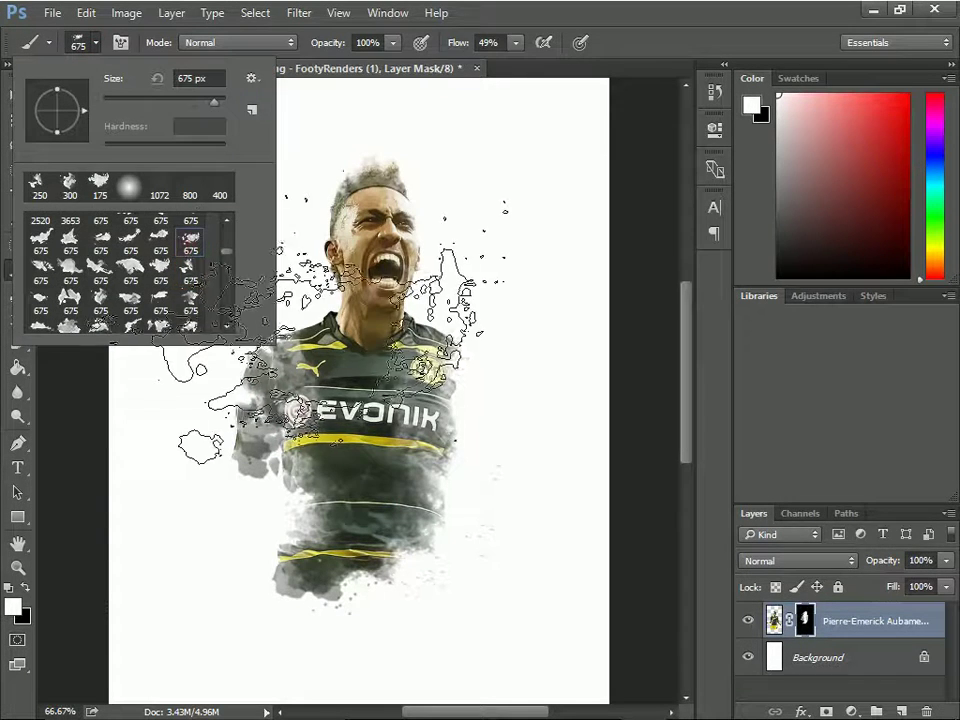
pyautogui.click(340, 515)
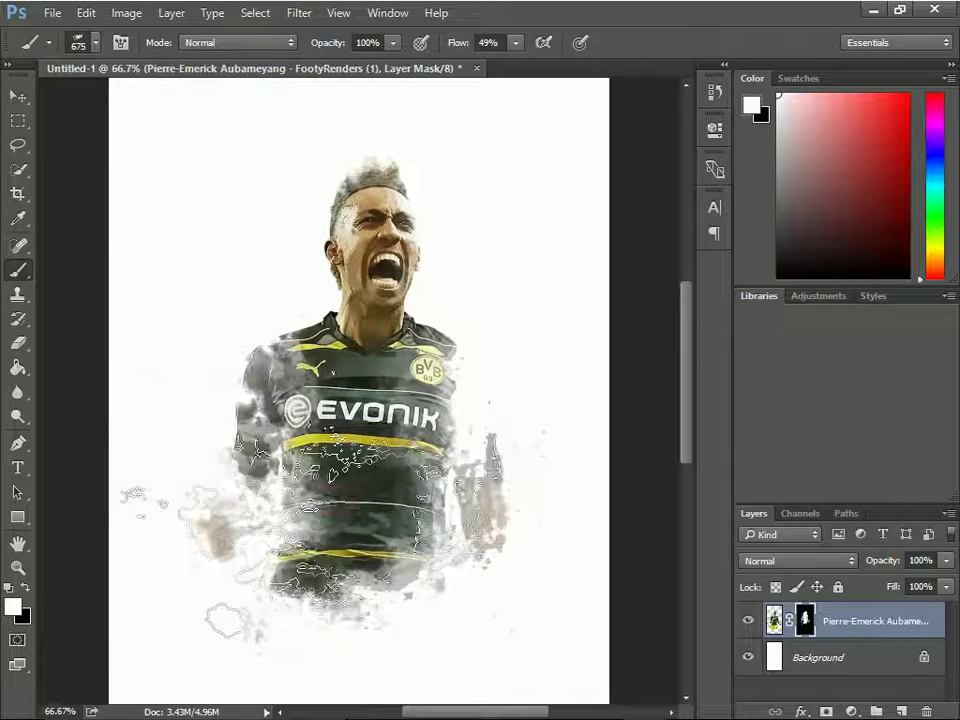
pyautogui.moveTo(342, 517)
pyautogui.mouseDown()
pyautogui.moveTo(322, 527)
pyautogui.moveTo(319, 428)
pyautogui.mouseUp()
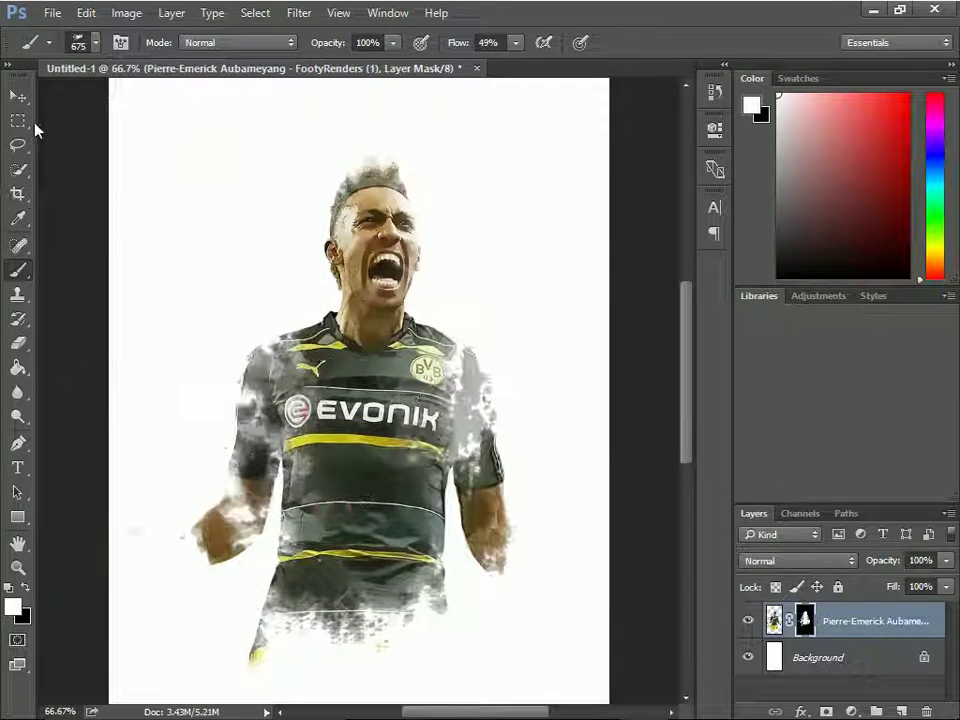
# Step: Choose a different splatter brush shape and make the brush smaller
pyautogui.click(80, 45)
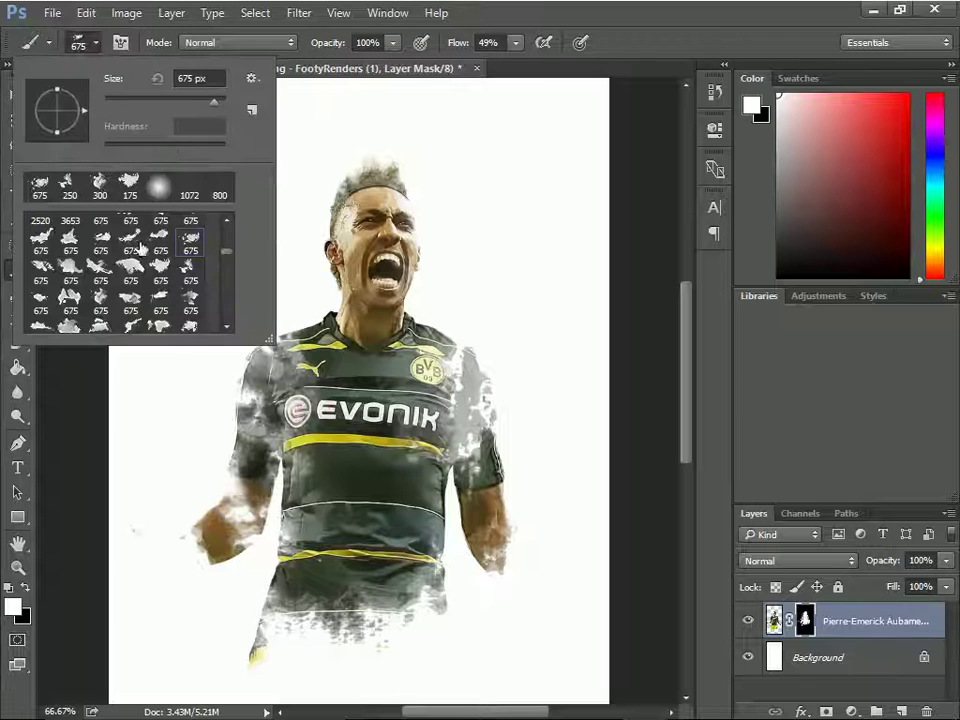
pyautogui.scroll(-1, 119, 316)
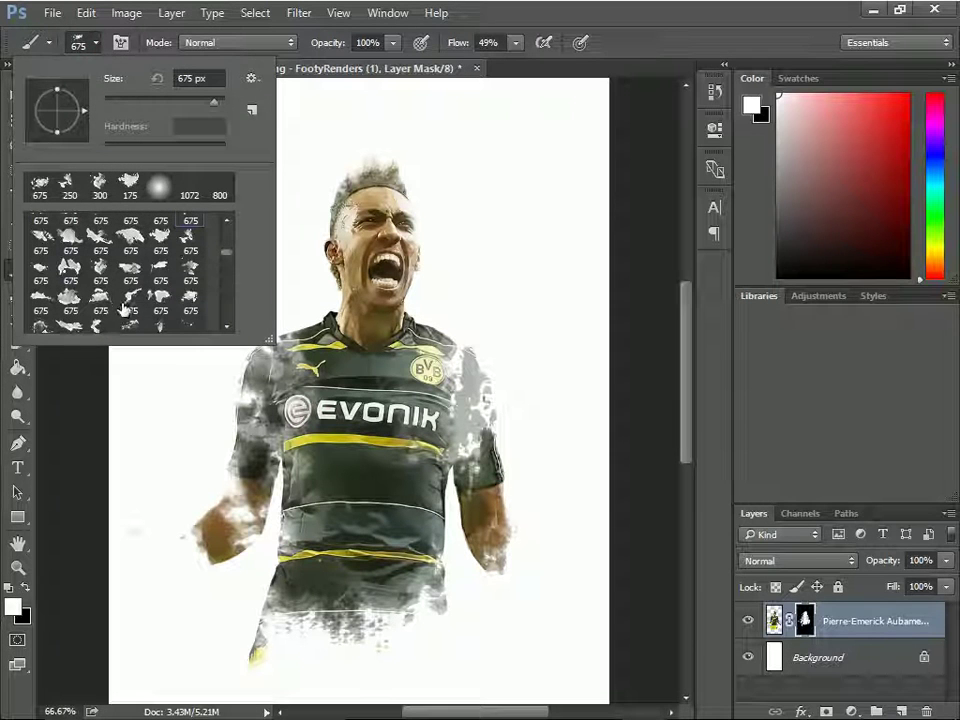
pyautogui.scroll(-1, 126, 308)
pyautogui.click(101, 299)
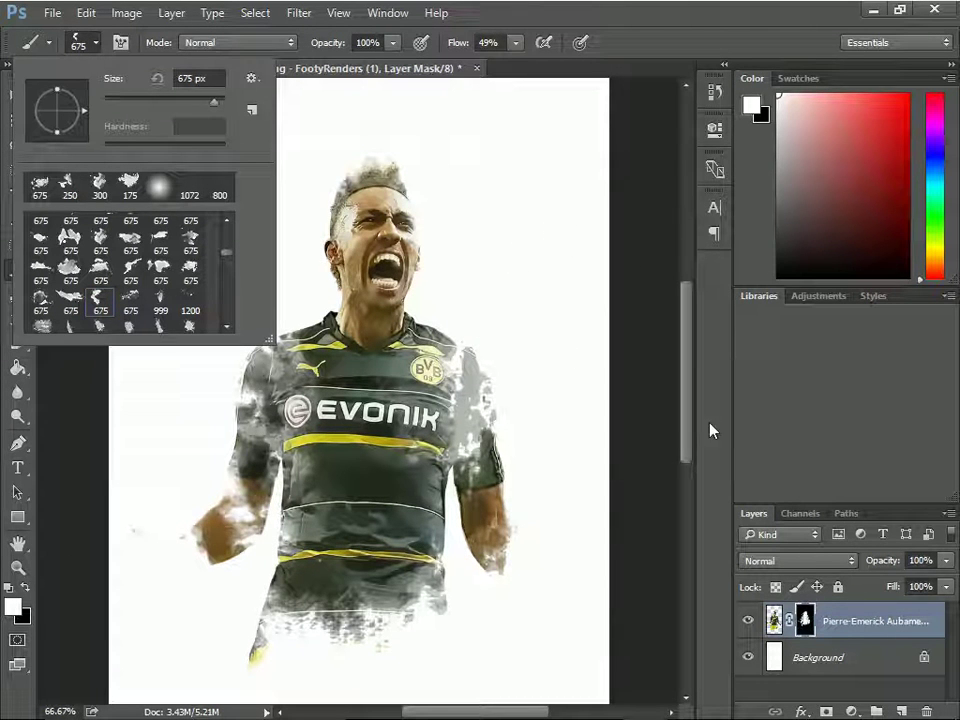
pyautogui.click(98, 48)
pyautogui.press('[')
pyautogui.press('[')
pyautogui.press('[')
pyautogui.scroll(-1, 385, 550)
pyautogui.scroll(-2, 385, 550)
pyautogui.press('[')
# Step: Paint white on the mask to reveal both halves of the yellow shorts
pyautogui.moveTo(310, 575)
pyautogui.mouseDown()
pyautogui.moveTo(335, 598)
pyautogui.moveTo(338, 635)
pyautogui.mouseUp()
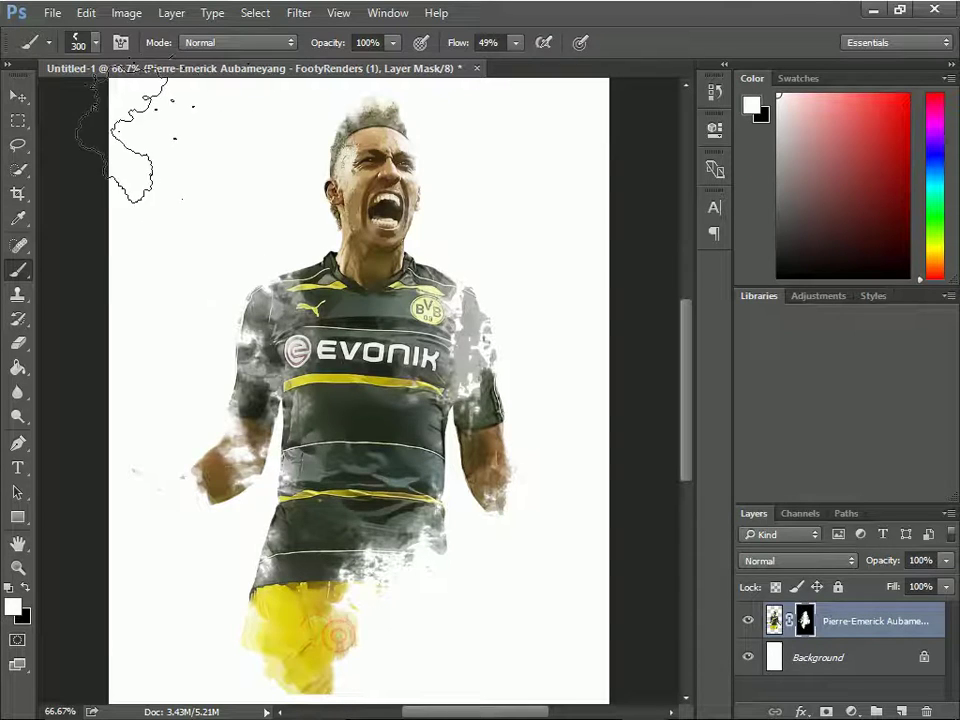
pyautogui.click(97, 43)
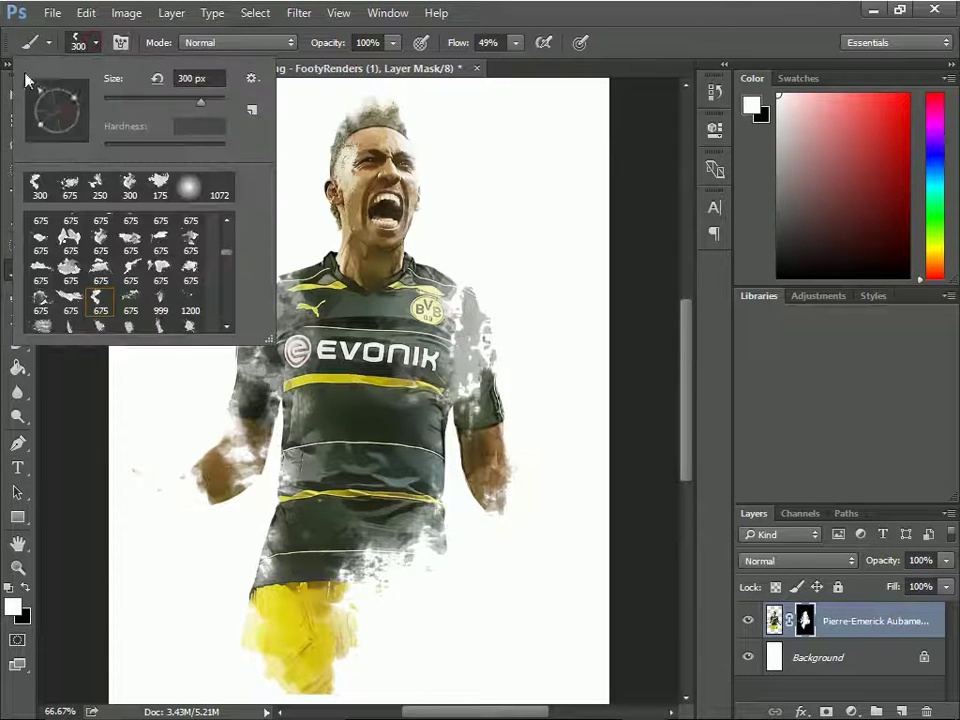
pyautogui.moveTo(385, 635); pyautogui.dragTo(343, 610)
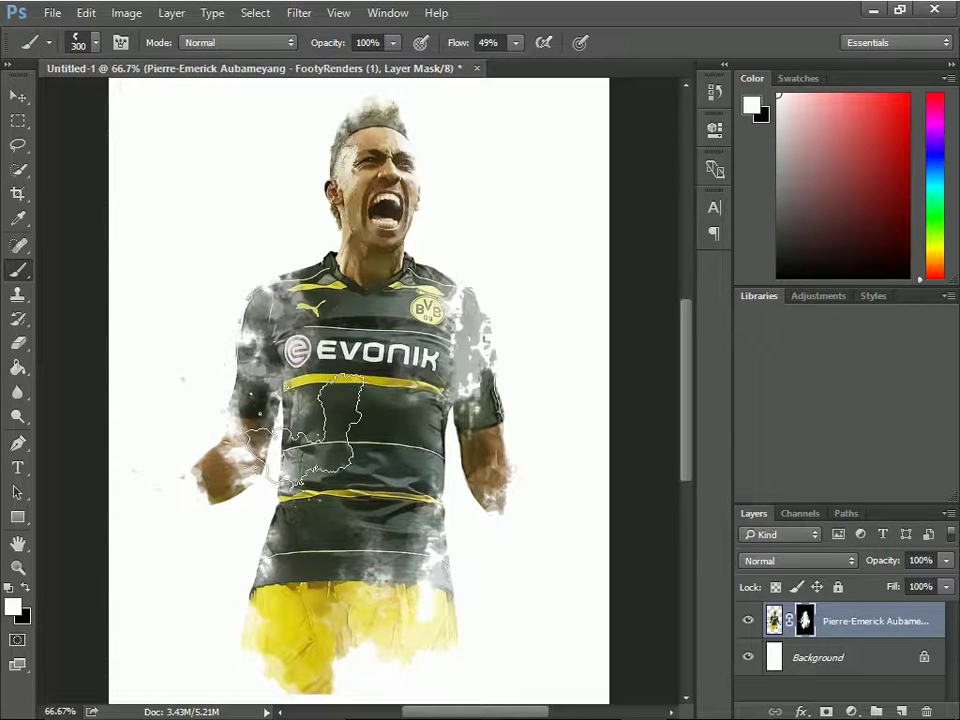
pyautogui.scroll(1, 293, 421)
# Step: Reveal more jersey on both sleeves and near the right shoulder
pyautogui.moveTo(470, 395)
pyautogui.mouseDown()
pyautogui.moveTo(330, 390)
pyautogui.moveTo(330, 378)
pyautogui.mouseUp()
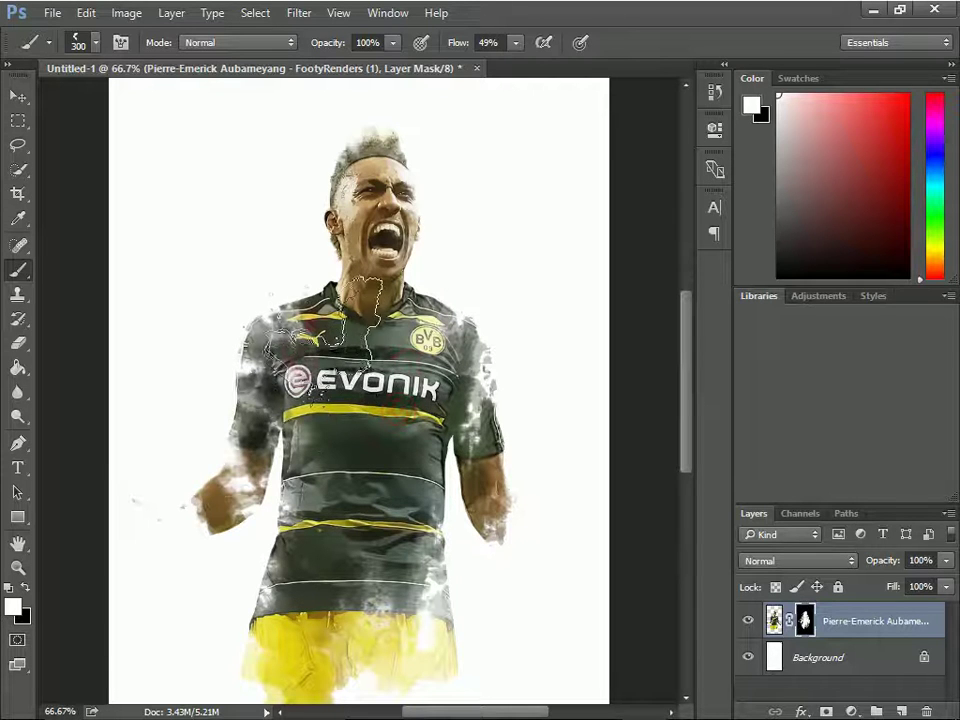
pyautogui.moveTo(350, 430); pyautogui.dragTo(390, 330)
pyautogui.moveTo(355, 405); pyautogui.dragTo(205, 350)
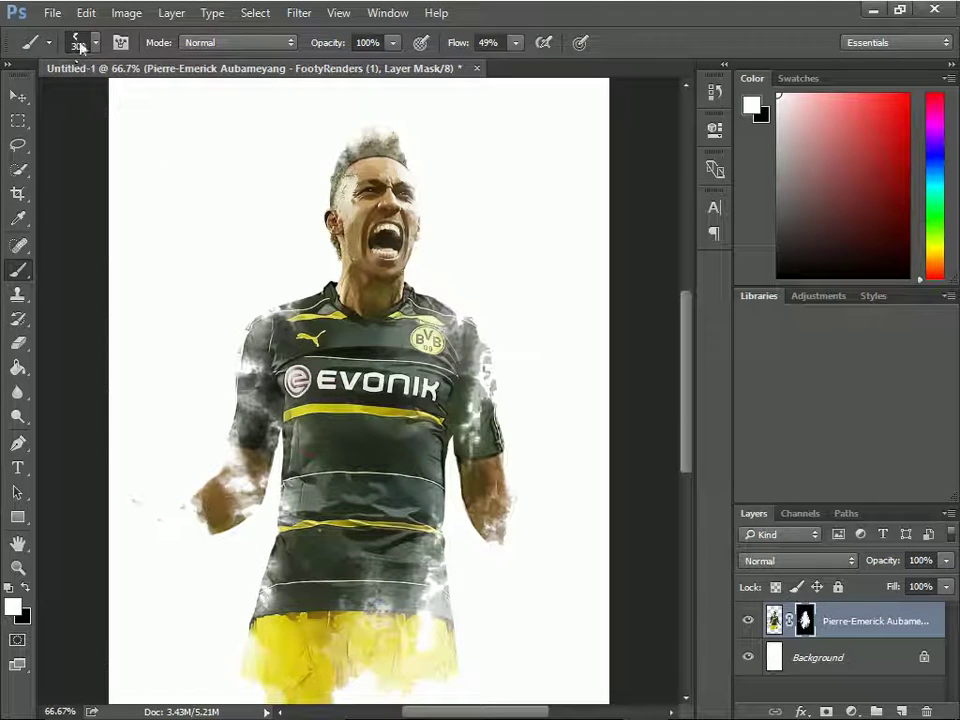
# Step: Select a 675 px splatter brush from the Brush Preset picker
pyautogui.click(80, 46)
pyautogui.scroll(-1, 95, 313)
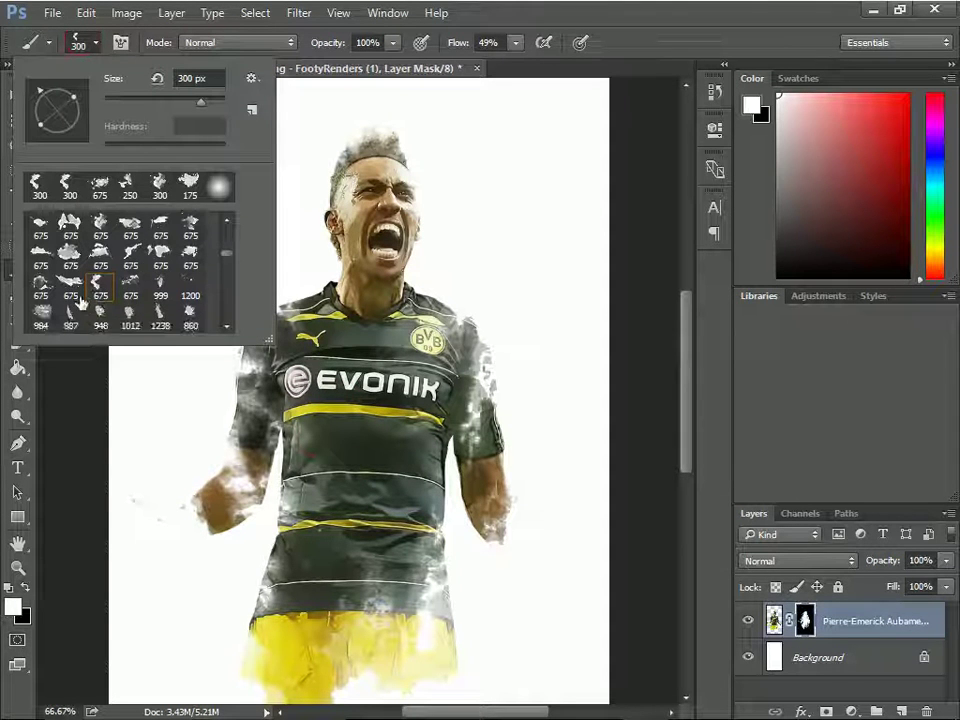
pyautogui.scroll(-1, 175, 287)
pyautogui.click(190, 240)
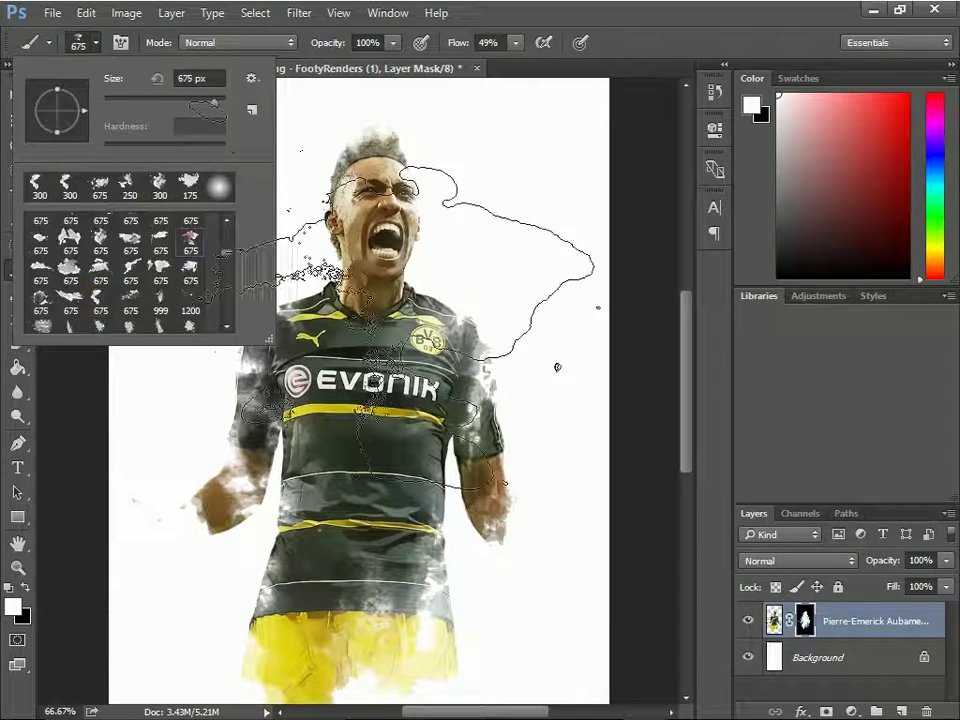
pyautogui.scroll(1, 123, 270)
pyautogui.scroll(1, 123, 270)
pyautogui.scroll(1, 123, 270)
pyautogui.scroll(1, 175, 275)
pyautogui.scroll(-3, 190, 290)
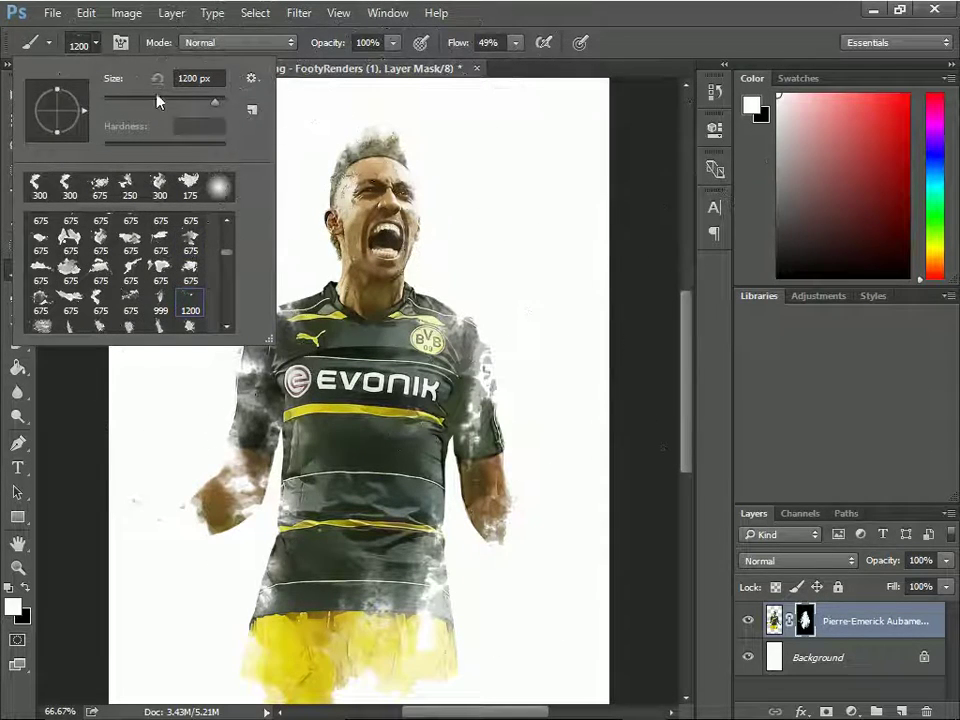
# Step: Shrink the brush, stamp spatter near the left shoulder, and set black as foreground
pyautogui.click(97, 45)
pyautogui.press('[')
pyautogui.press('[')
pyautogui.press('[')
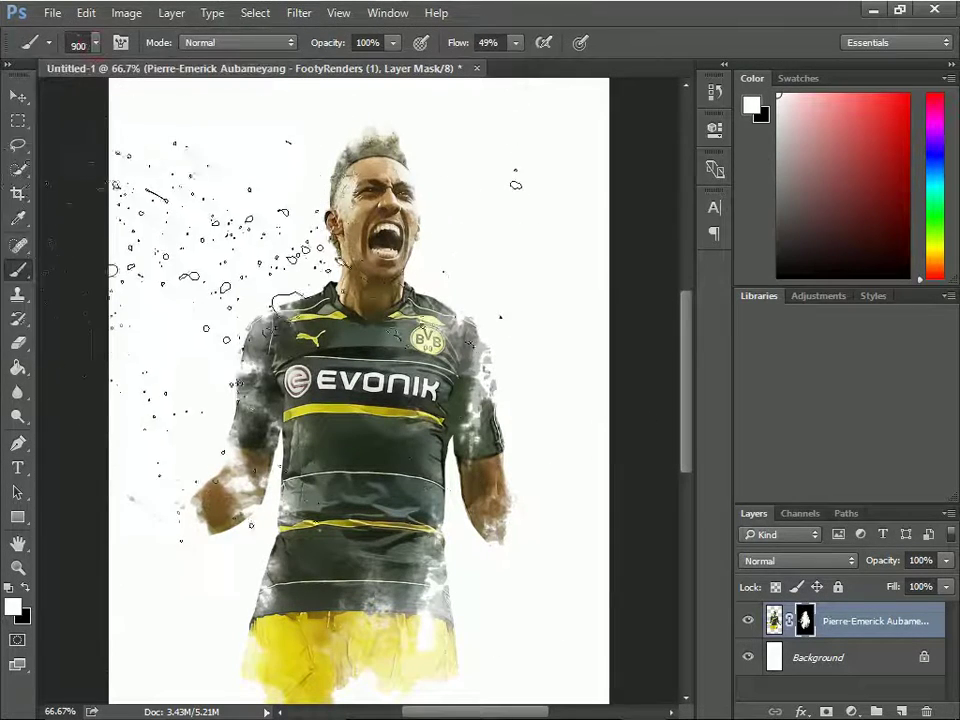
pyautogui.click(240, 300)
pyautogui.click(26, 590)
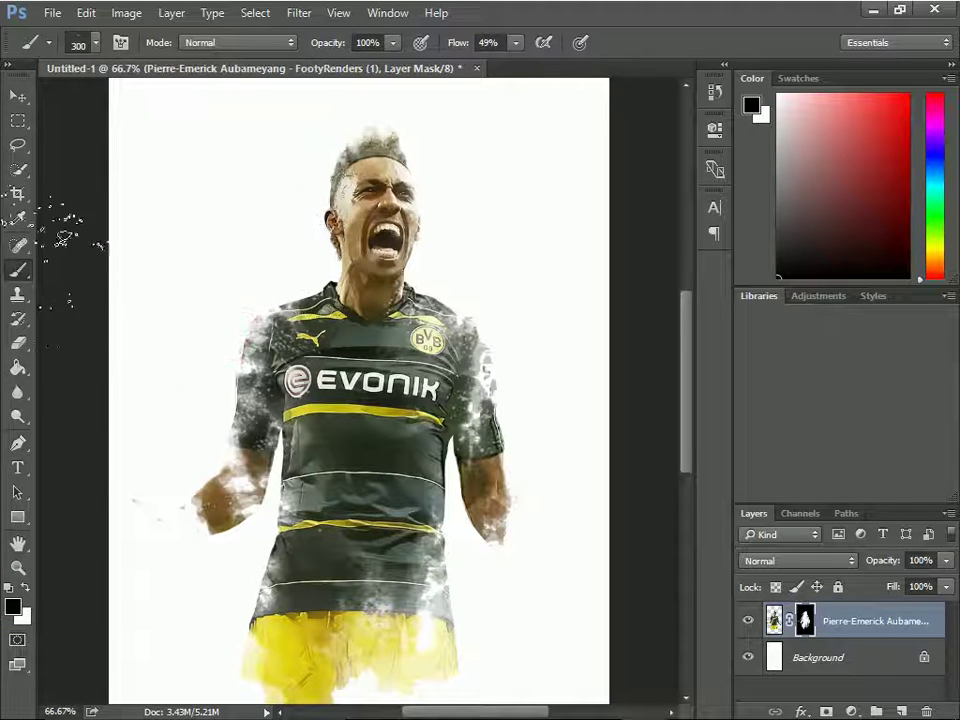
# Step: Hide splatter-shaped patches of the figure and lower torso with a 250 px splatter brush
pyautogui.click(83, 42)
pyautogui.click(100, 266)
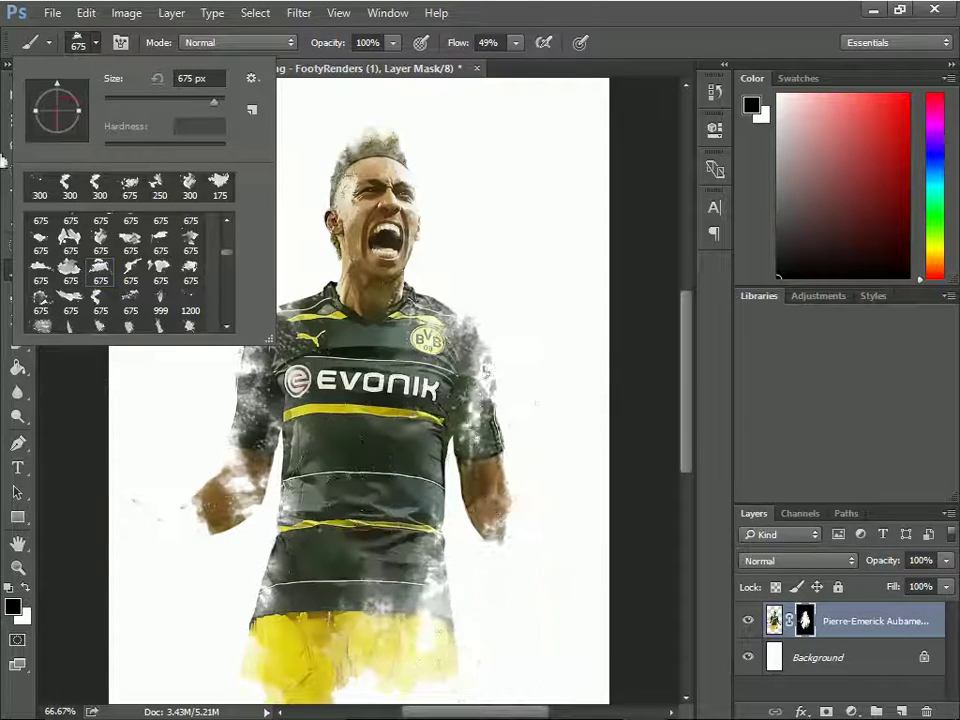
pyautogui.click(92, 43)
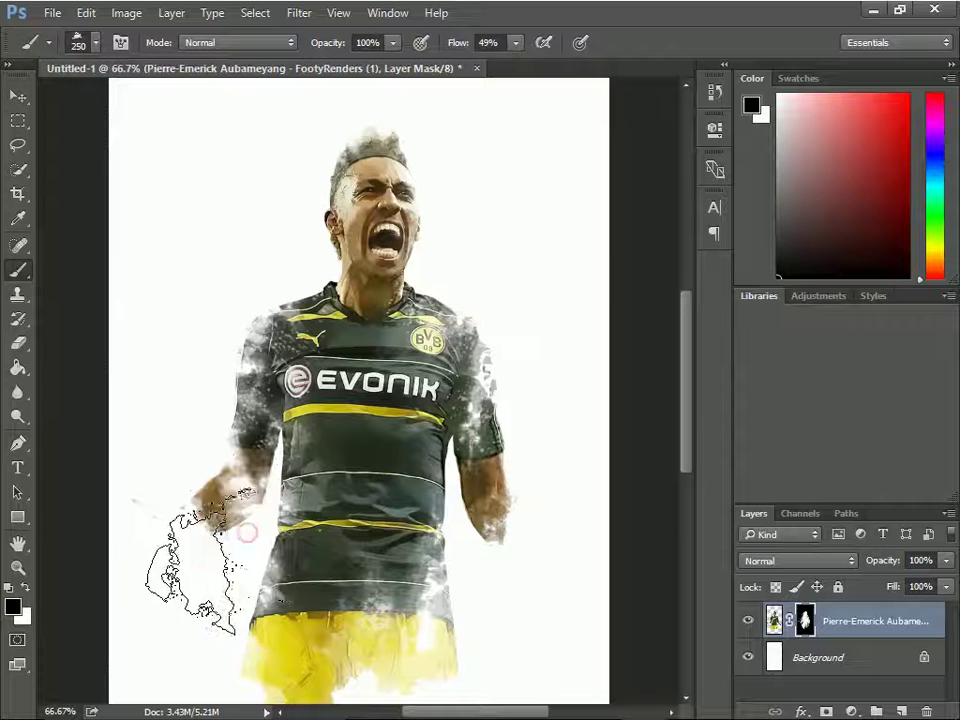
pyautogui.click(236, 274)
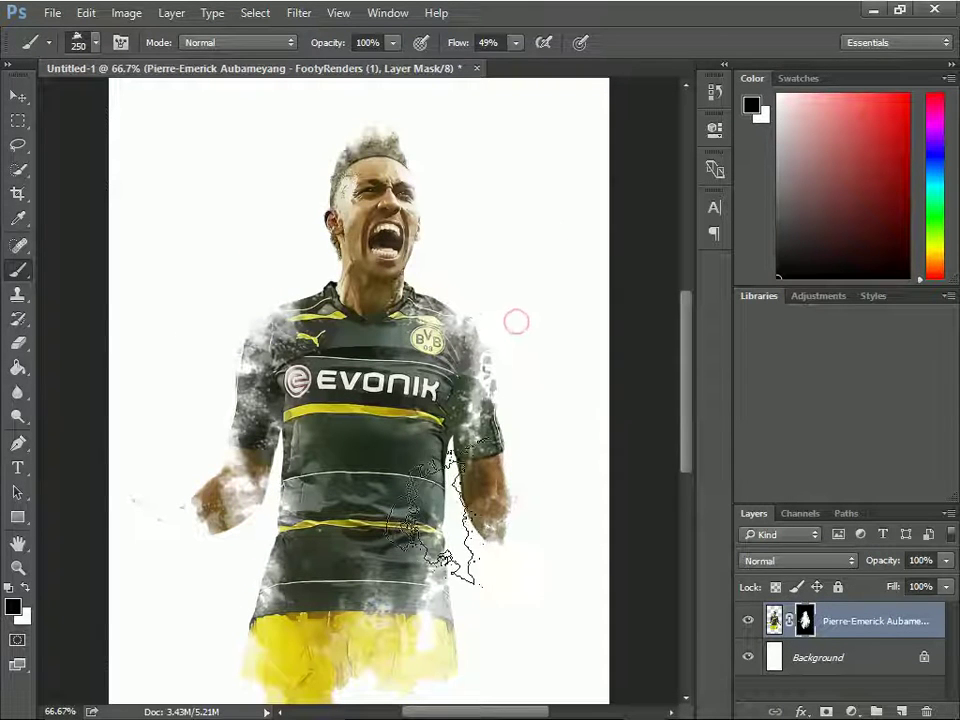
pyautogui.click(432, 513)
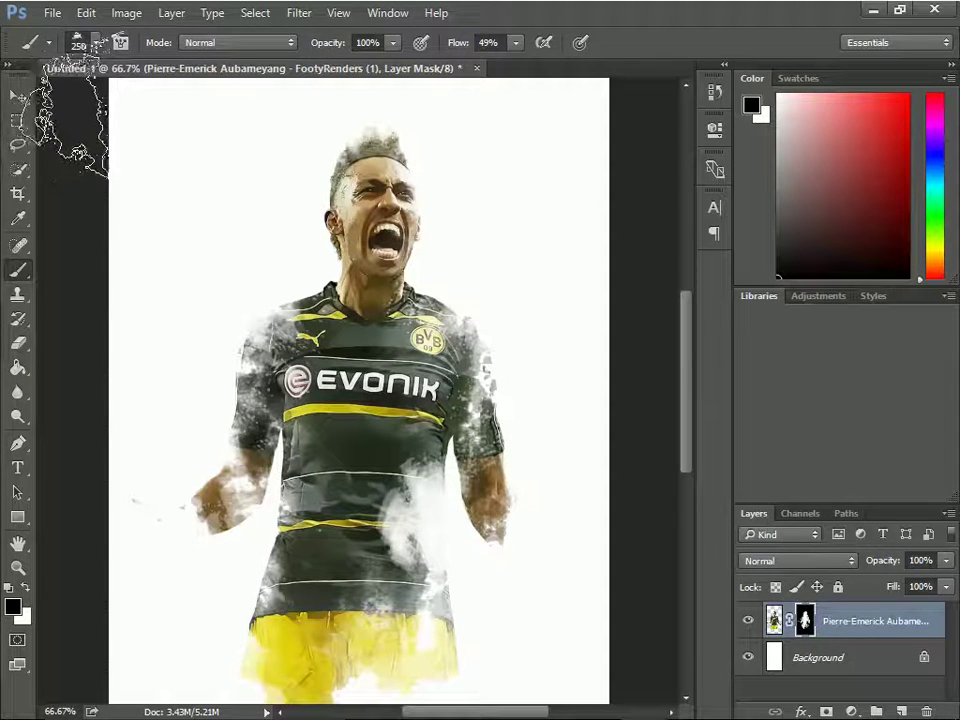
# Step: Switch to the 675 px splatter brush and shrink it to 300 px
pyautogui.click(84, 48)
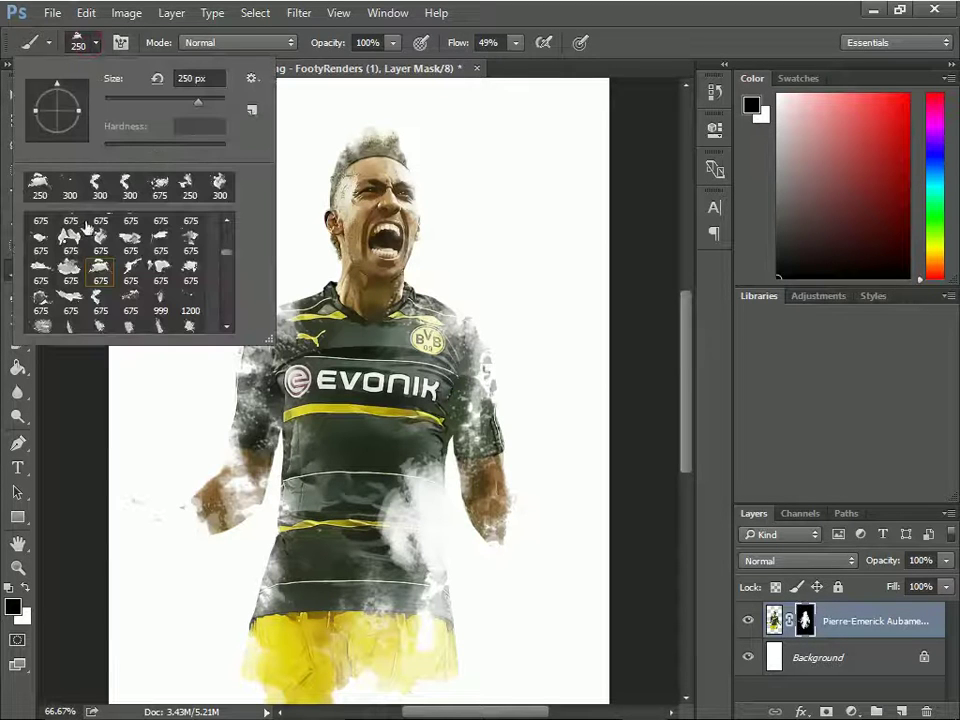
pyautogui.scroll(3, 100, 260)
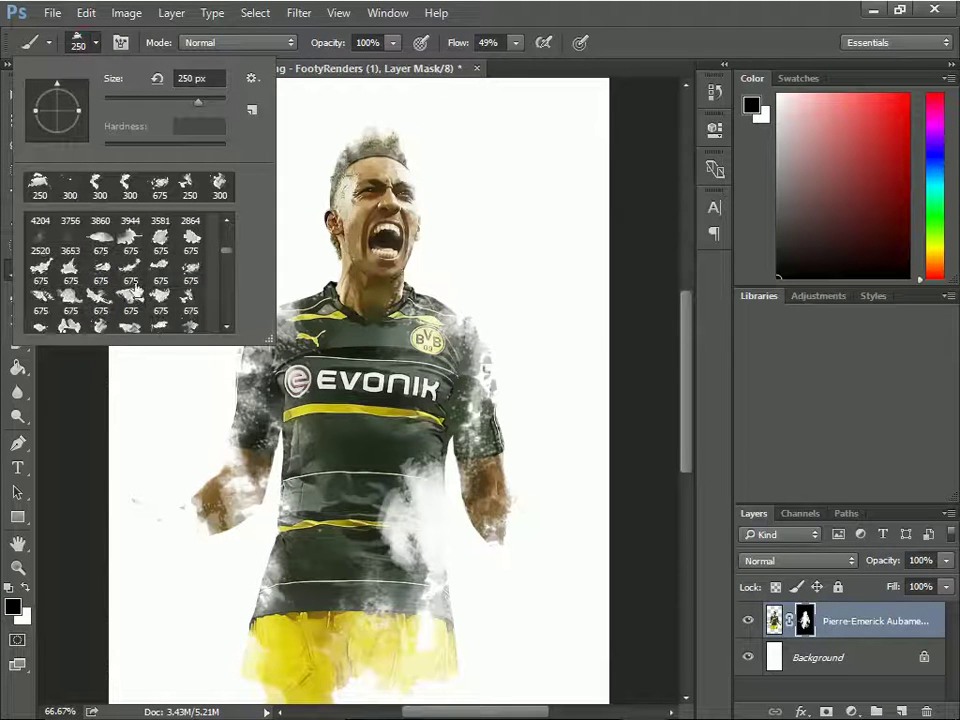
pyautogui.click(100, 268)
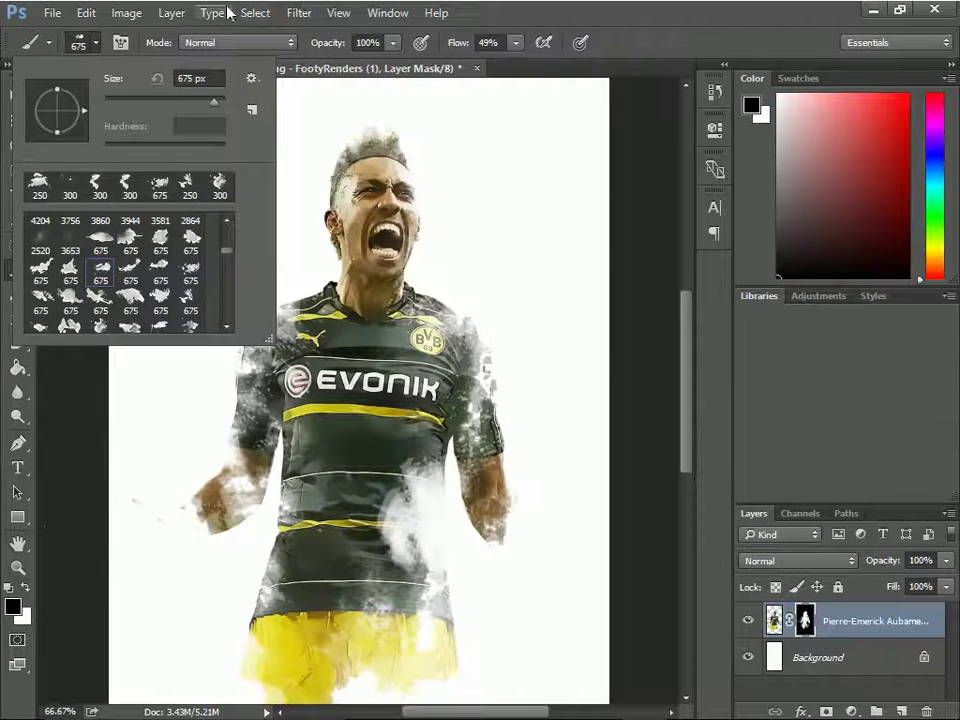
pyautogui.click(88, 45)
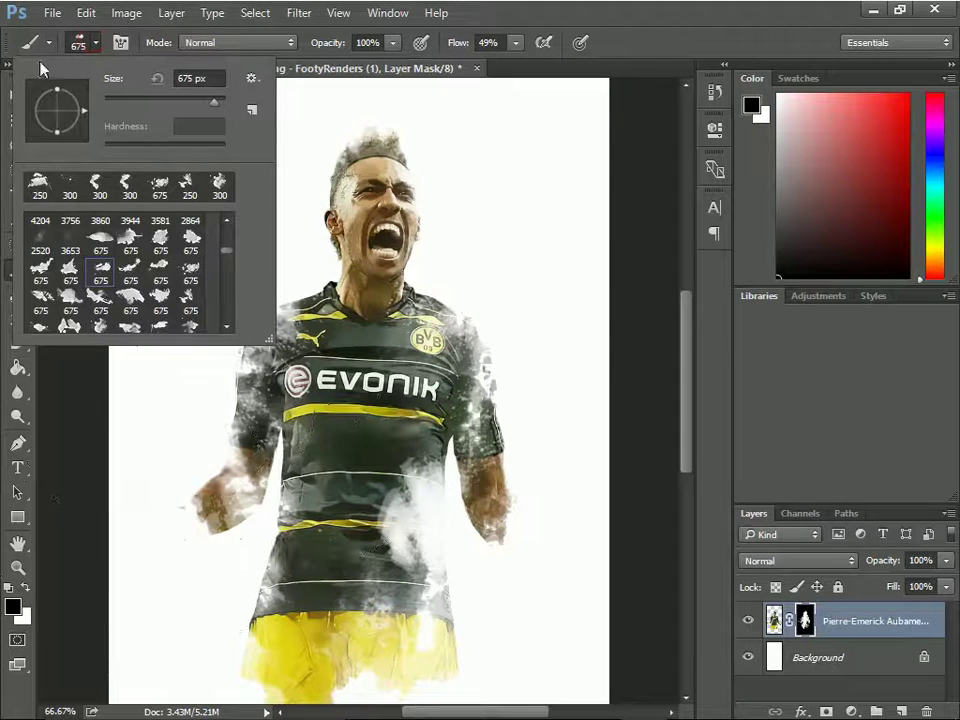
pyautogui.click(96, 47)
pyautogui.press('[')
pyautogui.press('[')
pyautogui.press('[')
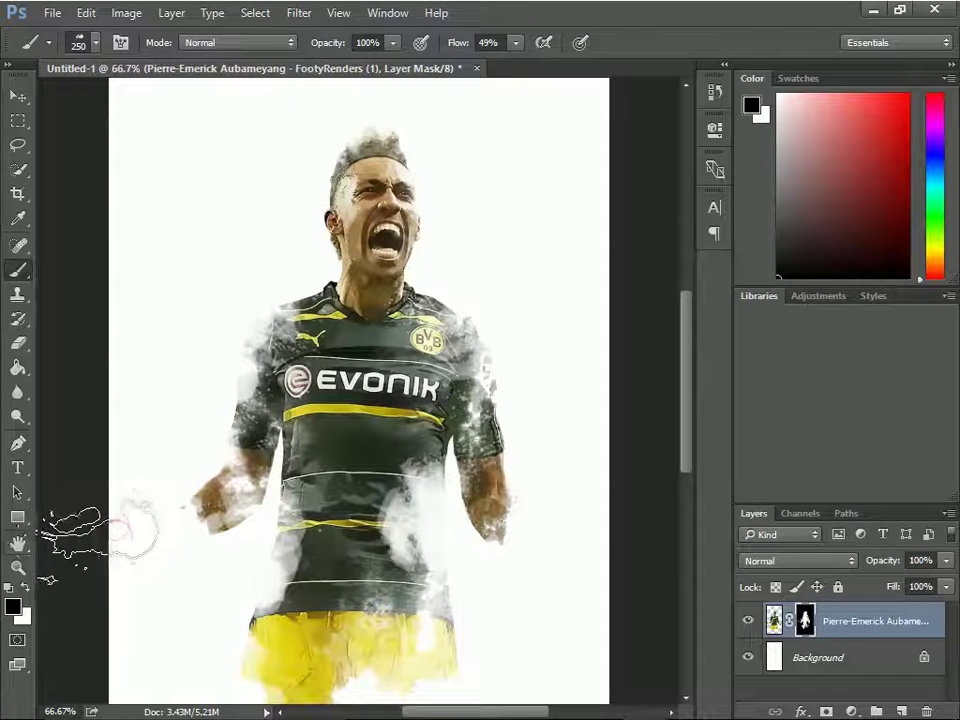
# Step: Paint the mask around the clenched fist and right arm, then pick another smoke tip
pyautogui.moveTo(115, 535); pyautogui.dragTo(185, 522)
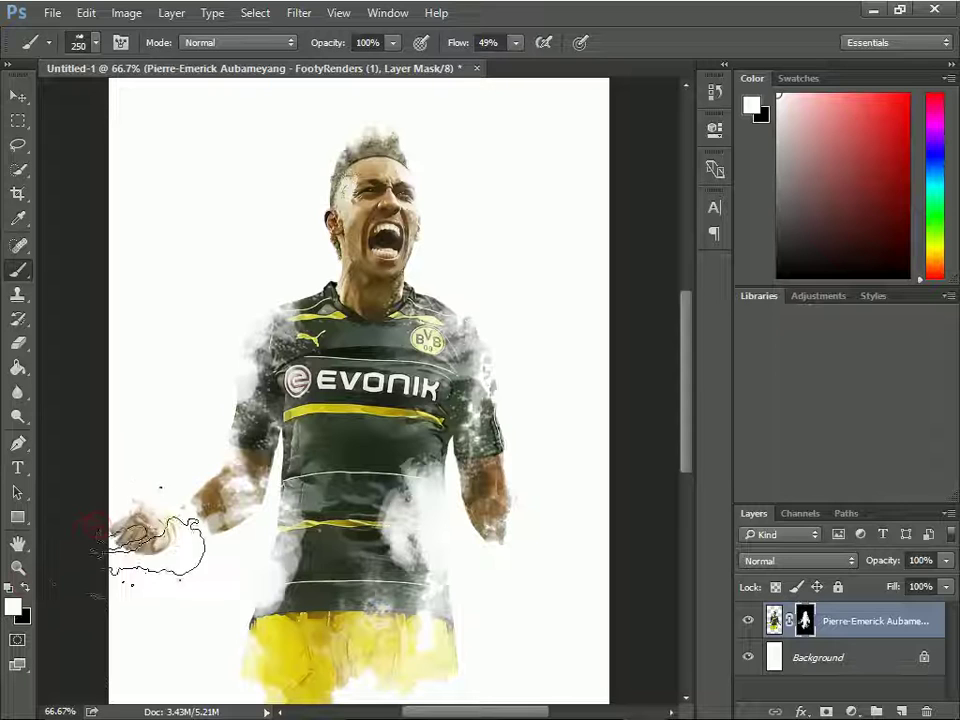
pyautogui.moveTo(590, 515)
pyautogui.mouseDown()
pyautogui.moveTo(575, 525)
pyautogui.moveTo(568, 565)
pyautogui.mouseUp()
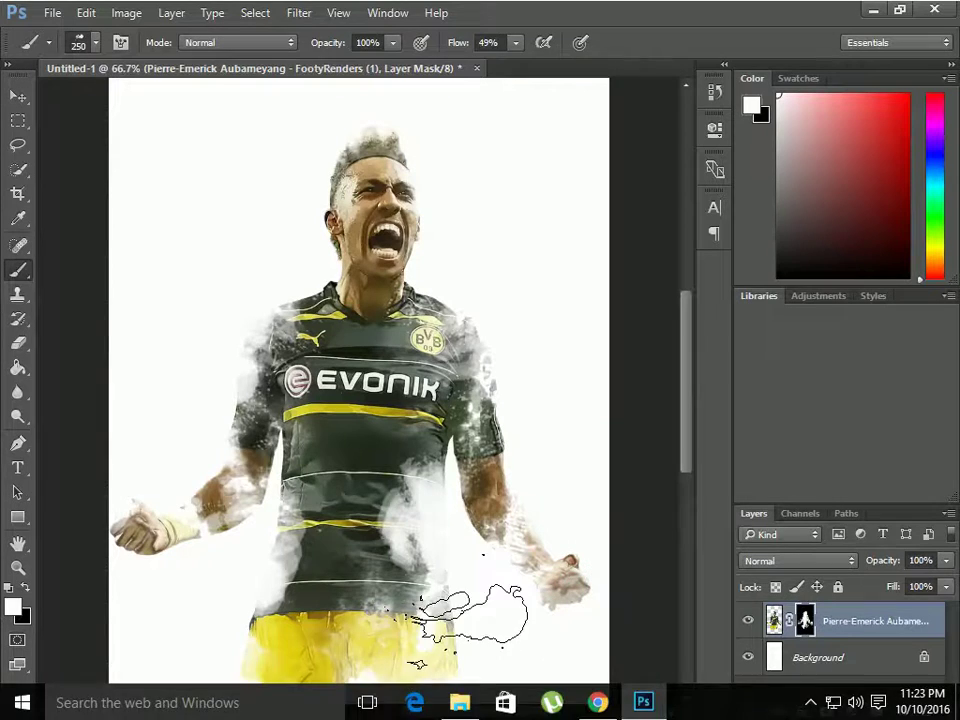
pyautogui.click(79, 43)
pyautogui.scroll(-1, 117, 265)
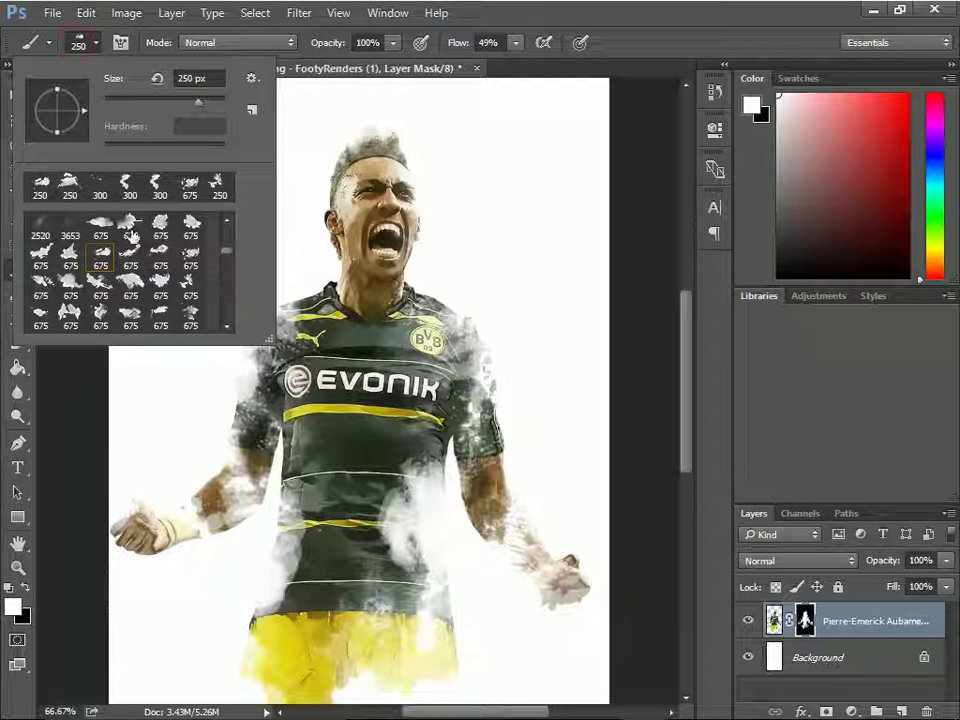
pyautogui.click(190, 258)
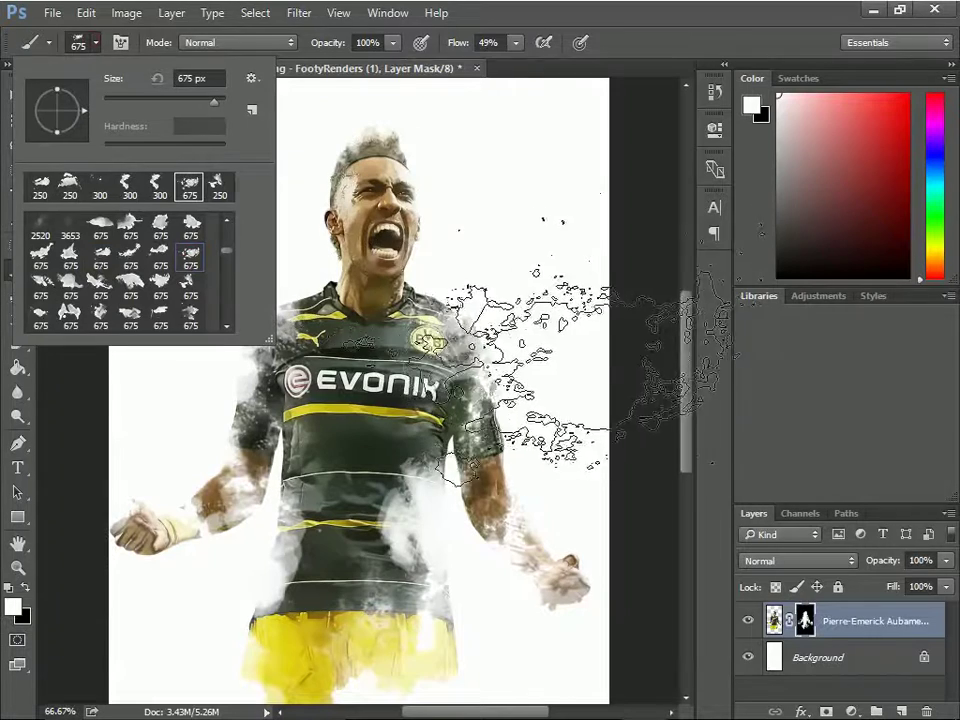
pyautogui.click(93, 45)
# Step: Paint smoky dispersion into the torso on the mask with a 300 px brush
pyautogui.press('[')
pyautogui.press('[')
pyautogui.press('[')
pyautogui.press('[')
pyautogui.press('[')
pyautogui.moveTo(263, 462); pyautogui.dragTo(355, 365)
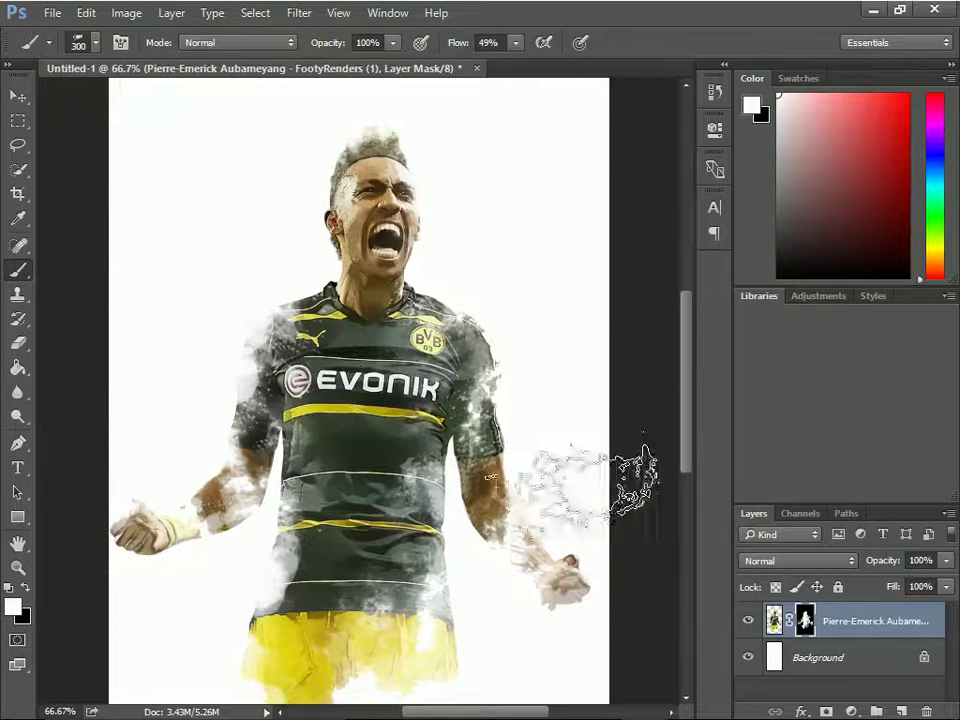
pyautogui.scroll(-2, 560, 470)
pyautogui.scroll(1, 545, 460)
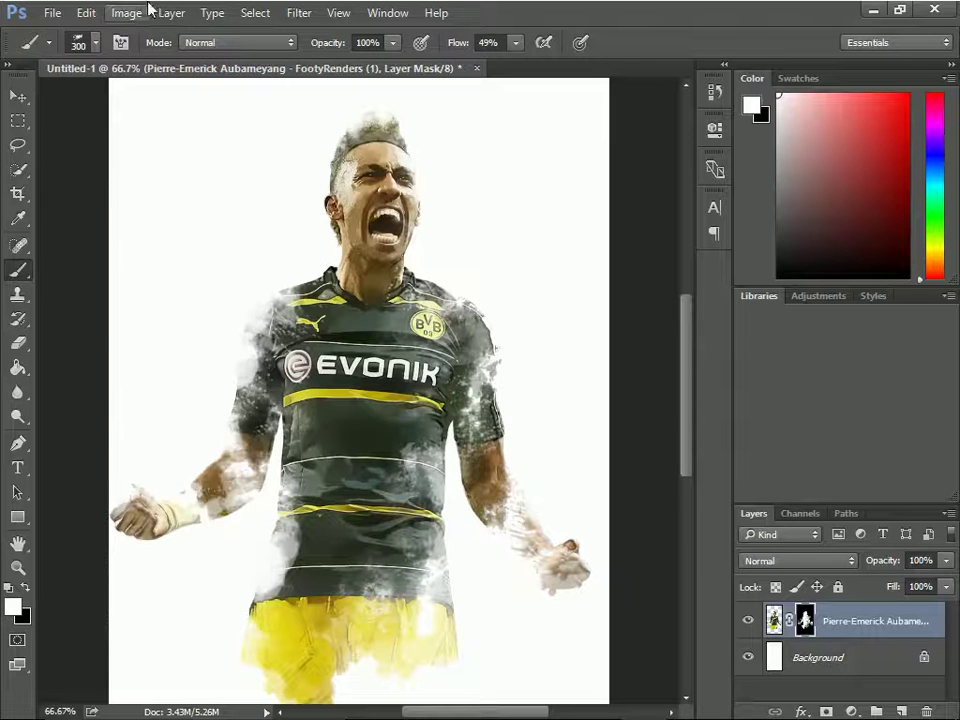
# Step: Choose another smoke brush tip and shrink it to 250 px
pyautogui.click(94, 44)
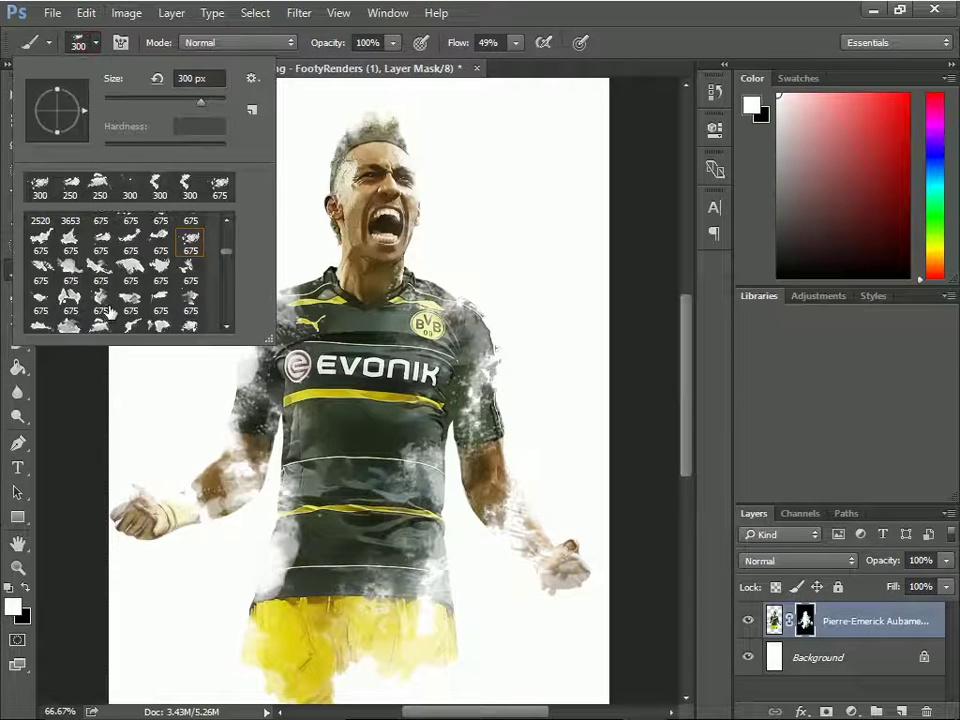
pyautogui.click(101, 298)
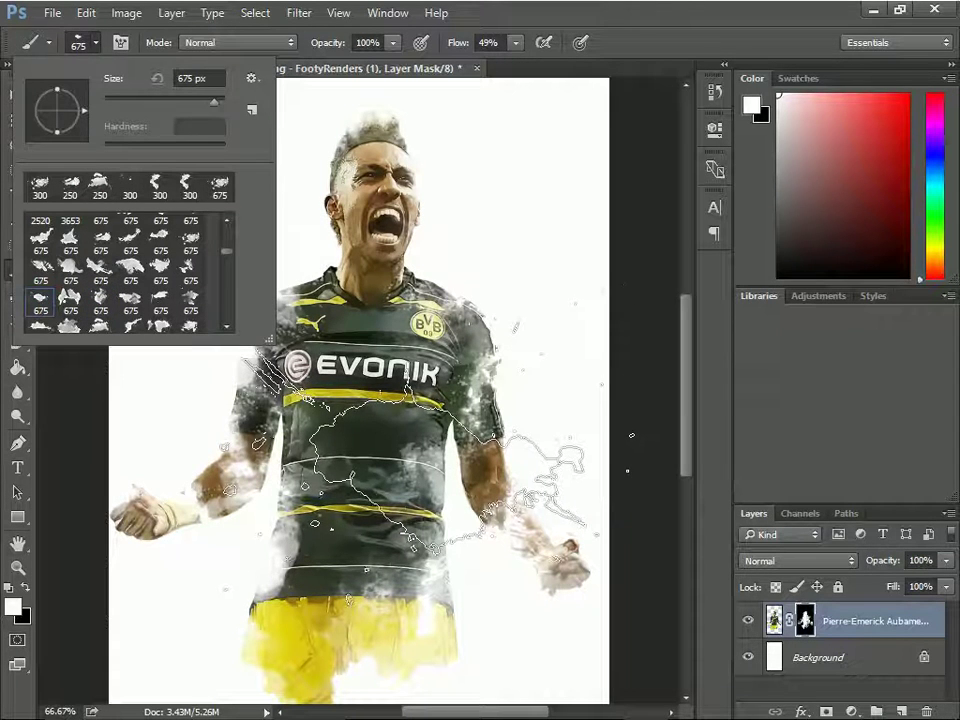
pyautogui.click(96, 45)
pyautogui.press('[')
pyautogui.press('[')
pyautogui.press('[')
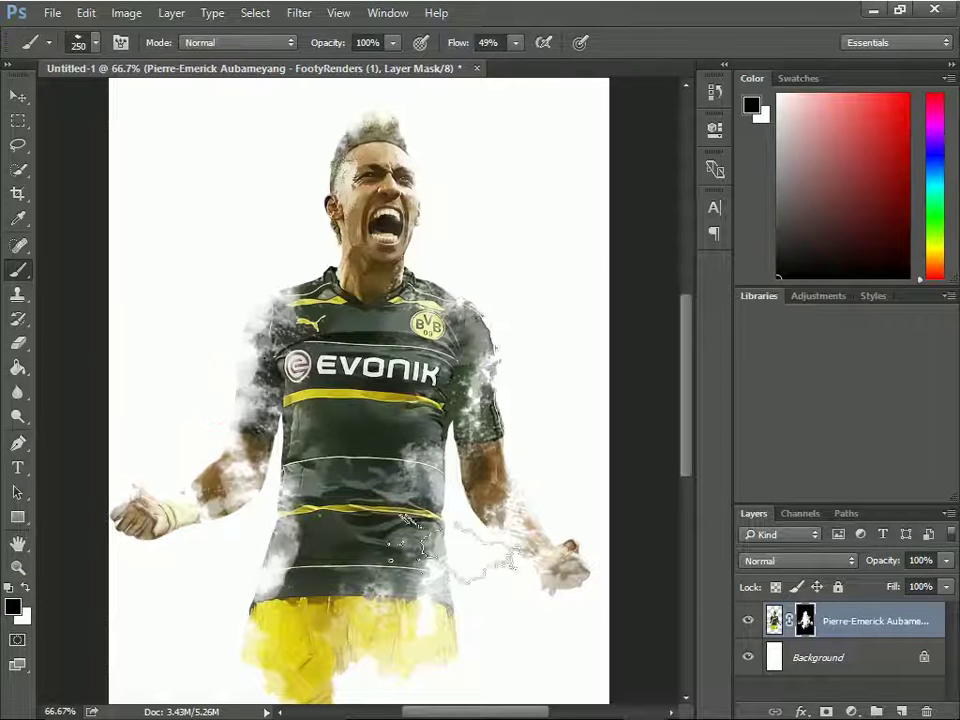
# Step: Haze the lower shirt and dab the mask near the shoulder and lower left shirt
pyautogui.moveTo(482, 548)
pyautogui.mouseDown()
pyautogui.moveTo(457, 550)
pyautogui.moveTo(440, 506)
pyautogui.moveTo(468, 578)
pyautogui.mouseUp()
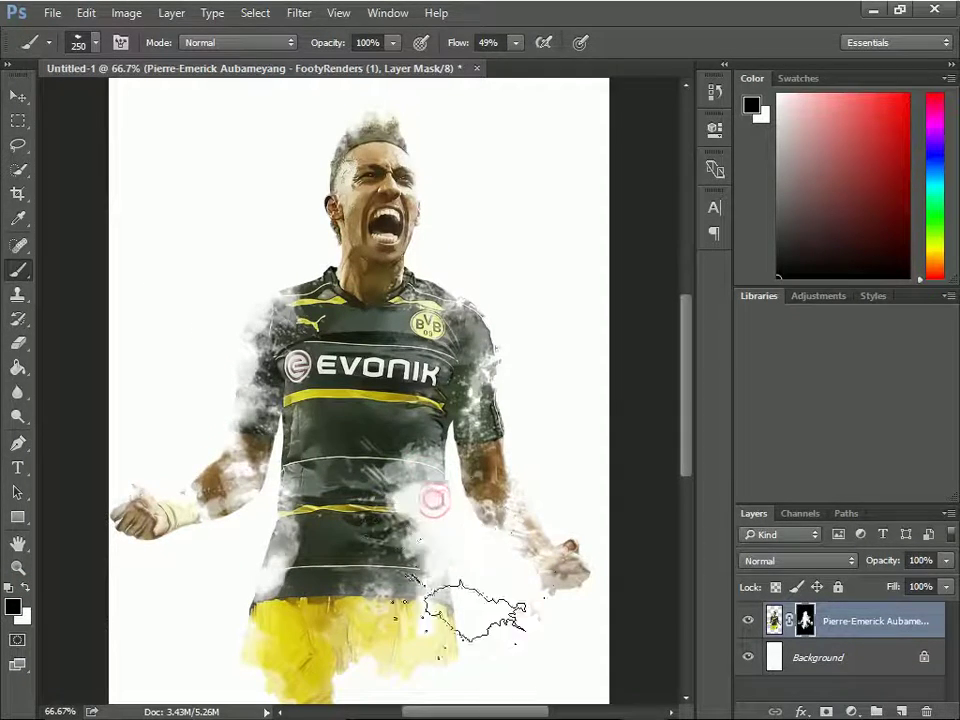
pyautogui.moveTo(530, 618); pyautogui.dragTo(452, 527)
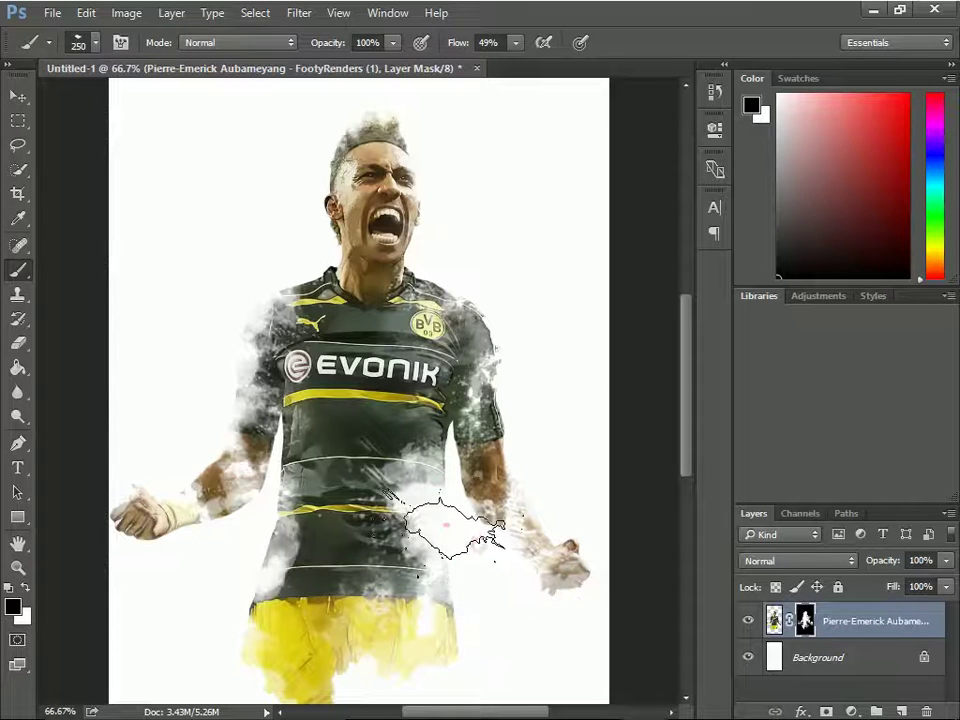
pyautogui.click(78, 42)
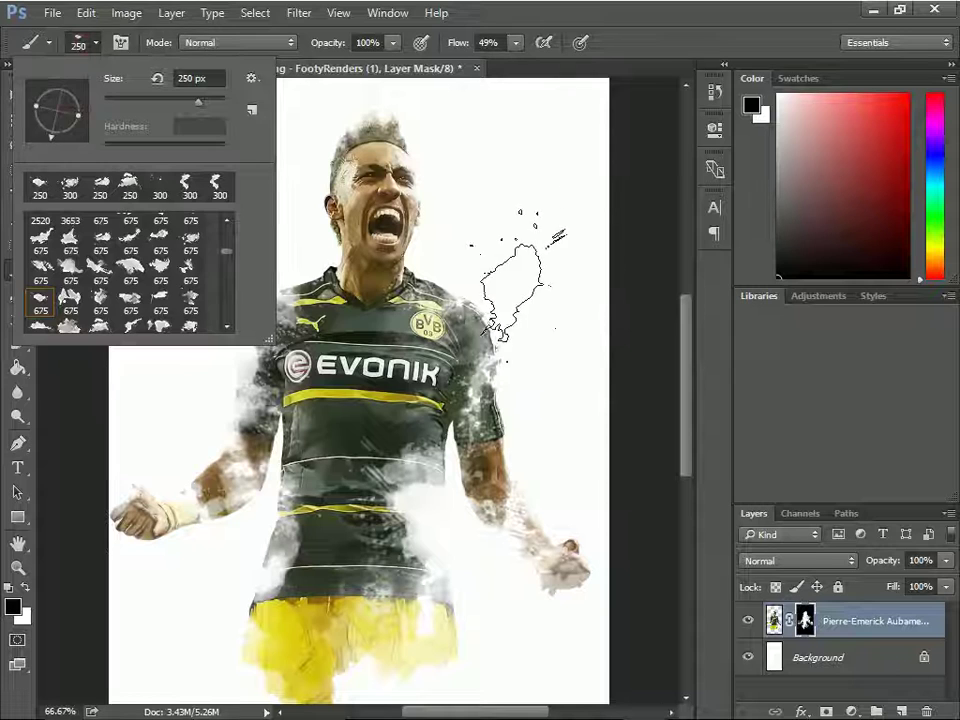
pyautogui.click(535, 275)
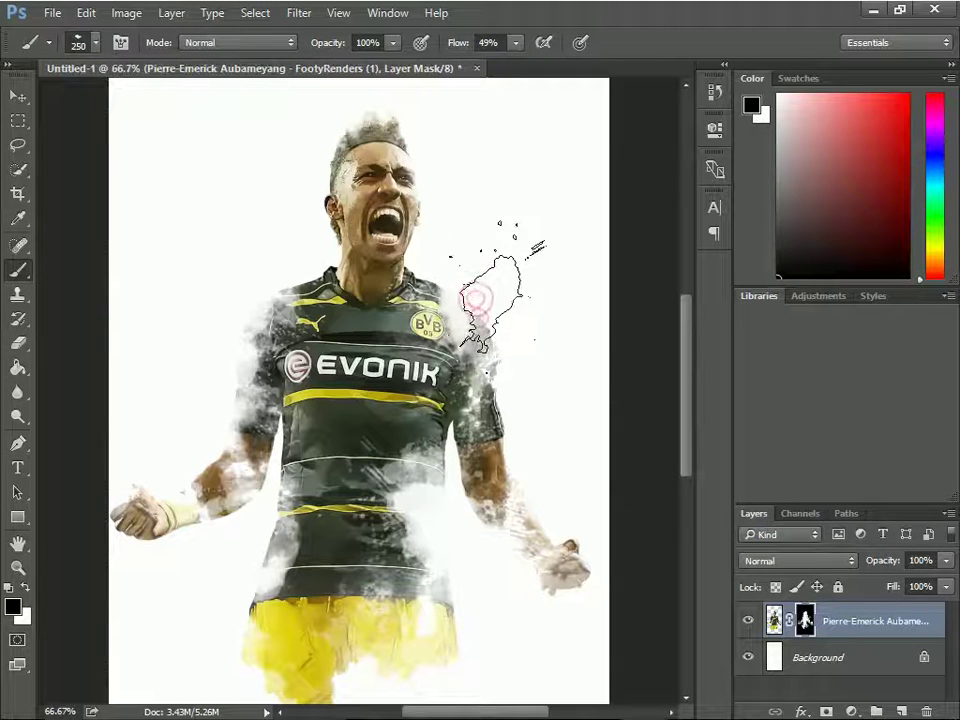
pyautogui.click(500, 297)
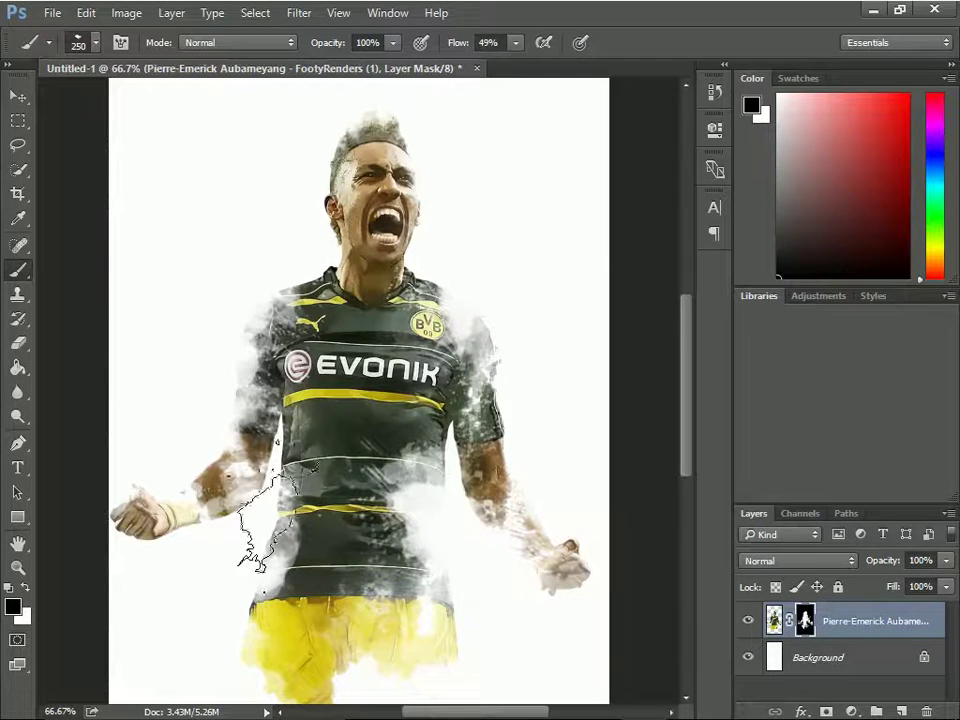
pyautogui.click(250, 582)
pyautogui.click(245, 652)
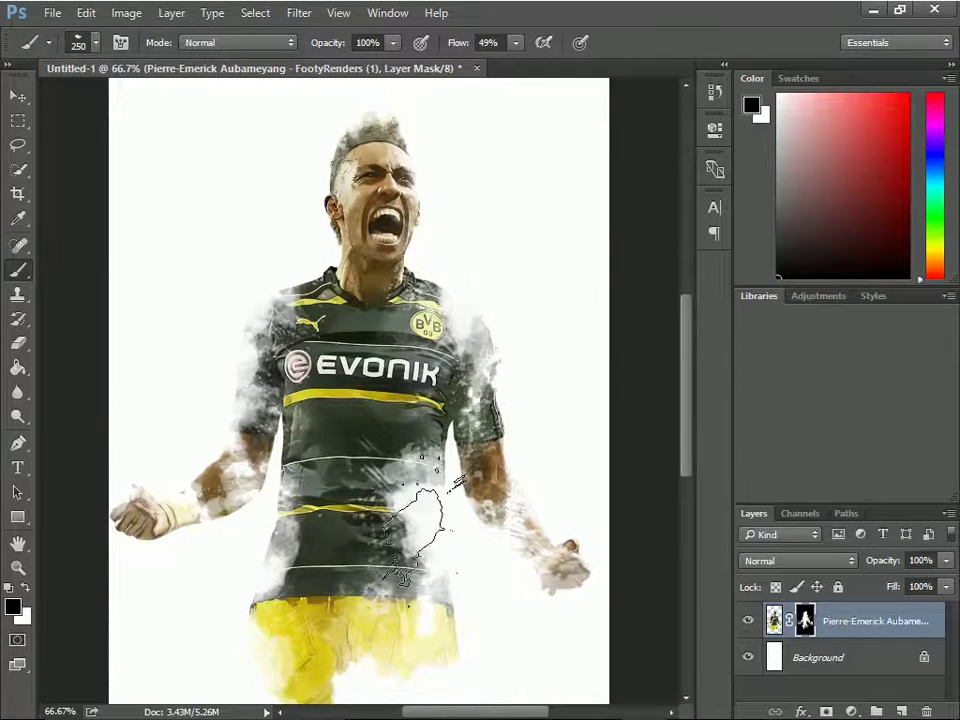
# Step: Add an empty Layer 1 just above the Background layer
pyautogui.click(813, 660)
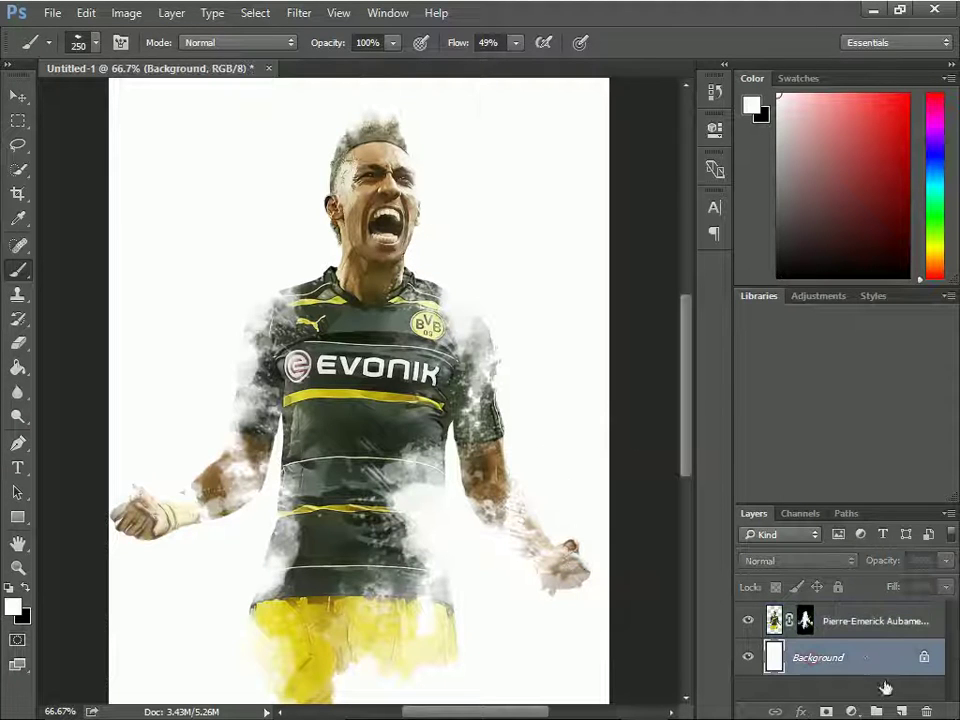
pyautogui.click(901, 712)
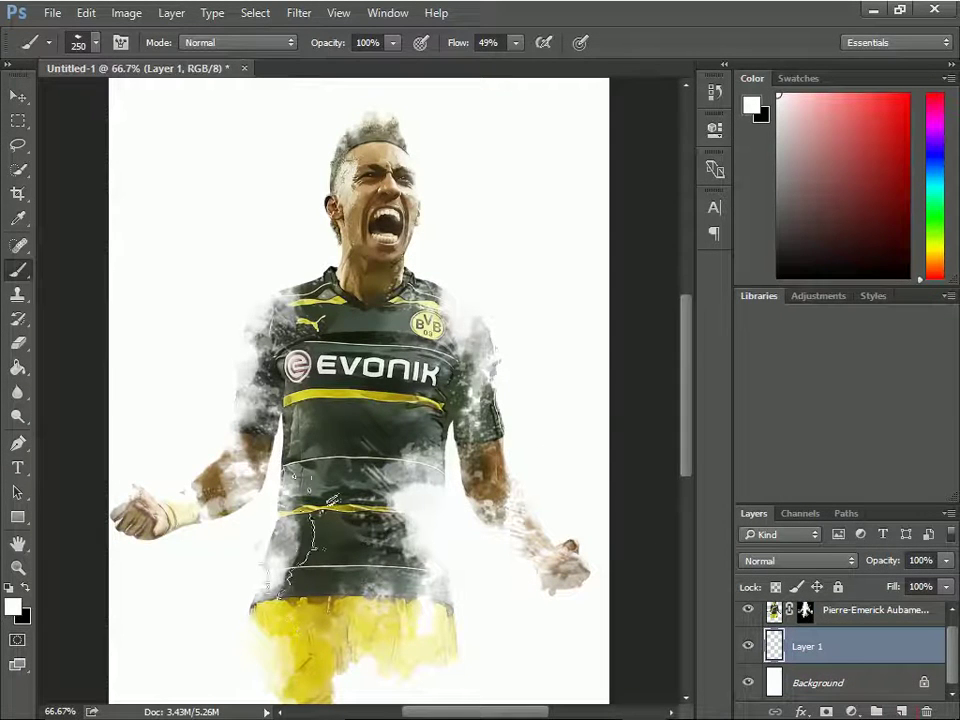
pyautogui.click(14, 605)
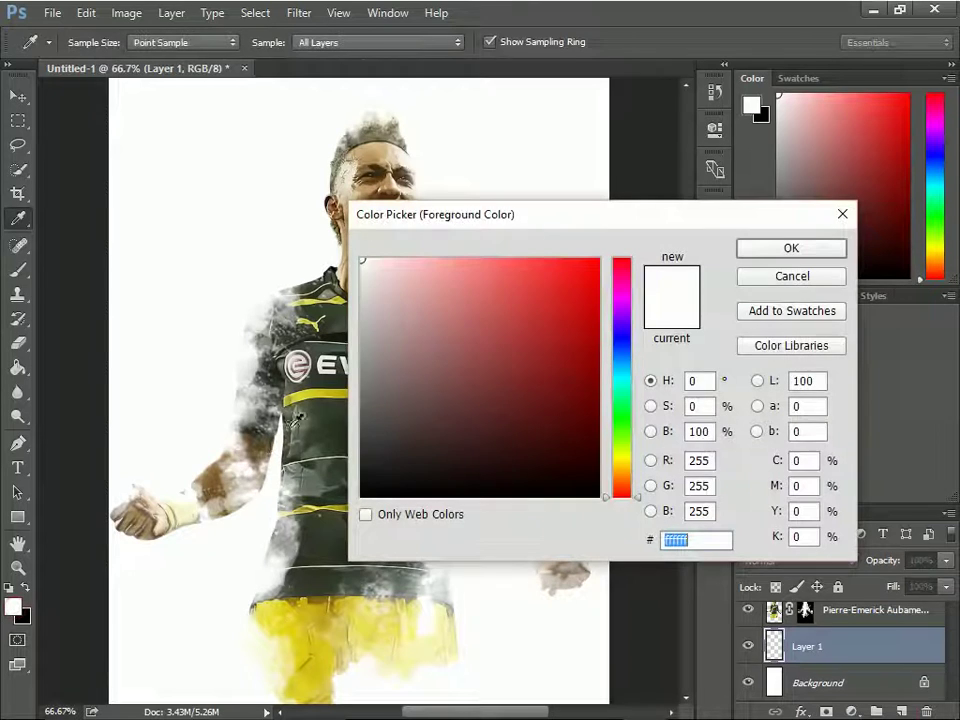
# Step: Sample a dark shirt colour and paint grey smoke around the left shoulder at 700 px
pyautogui.click(353, 412)
pyautogui.click(757, 254)
pyautogui.press('b')
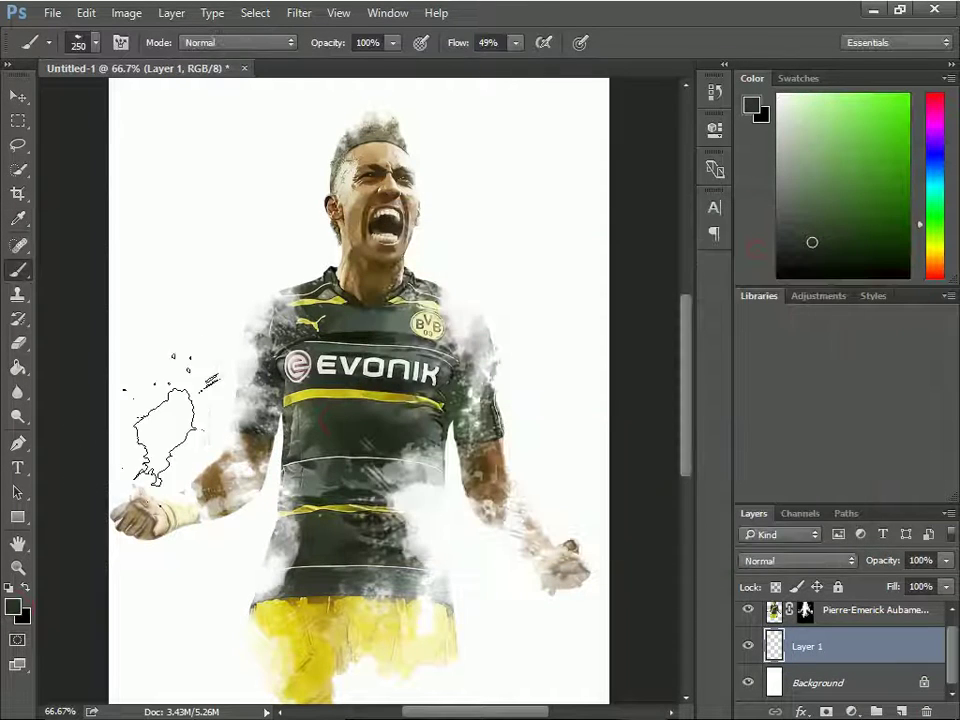
pyautogui.press(']')
pyautogui.press(']')
pyautogui.press(']')
pyautogui.moveTo(210, 405)
pyautogui.mouseDown()
pyautogui.moveTo(285, 370)
pyautogui.moveTo(365, 500)
pyautogui.moveTo(310, 350)
pyautogui.mouseUp()
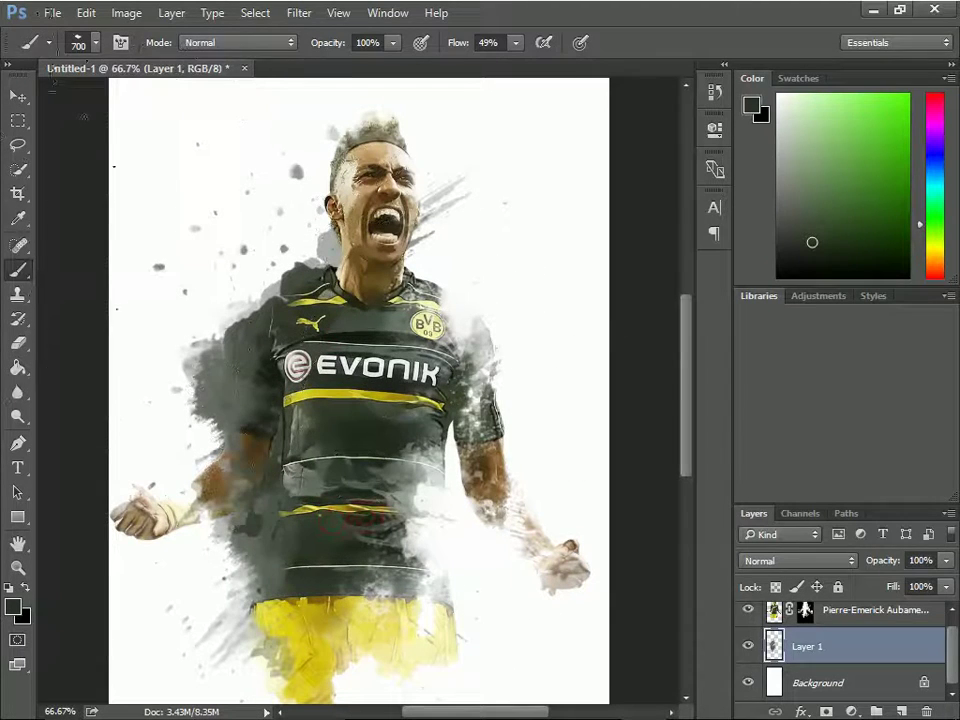
# Step: Switch splatter brush tips and paint grey smoke around the right arm
pyautogui.click(80, 45)
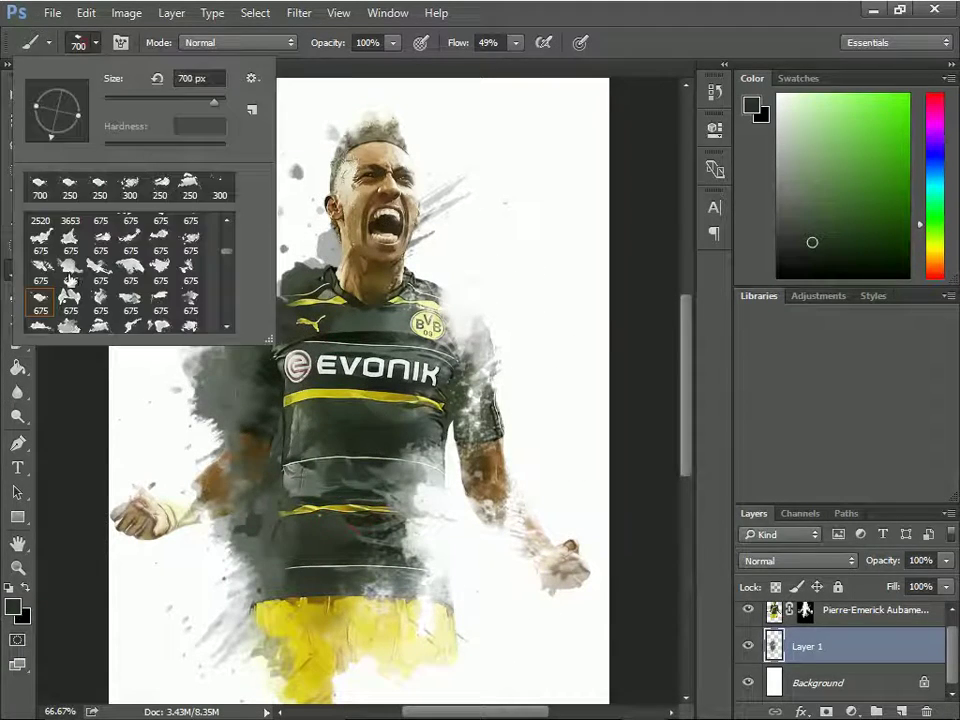
pyautogui.click(97, 266)
pyautogui.moveTo(512, 510); pyautogui.dragTo(542, 505)
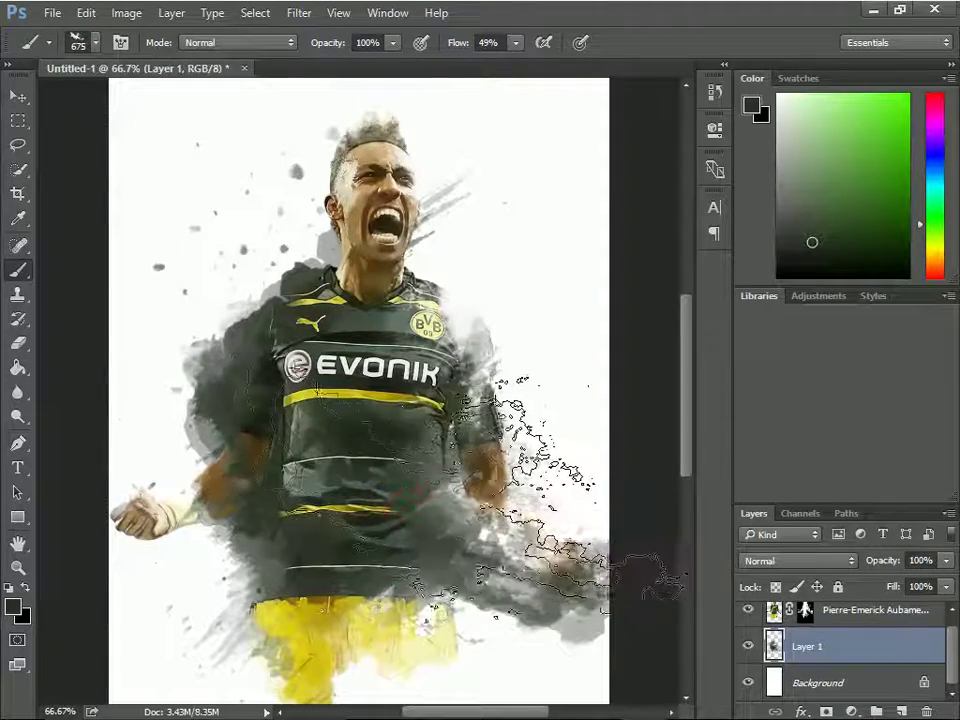
pyautogui.click(85, 50)
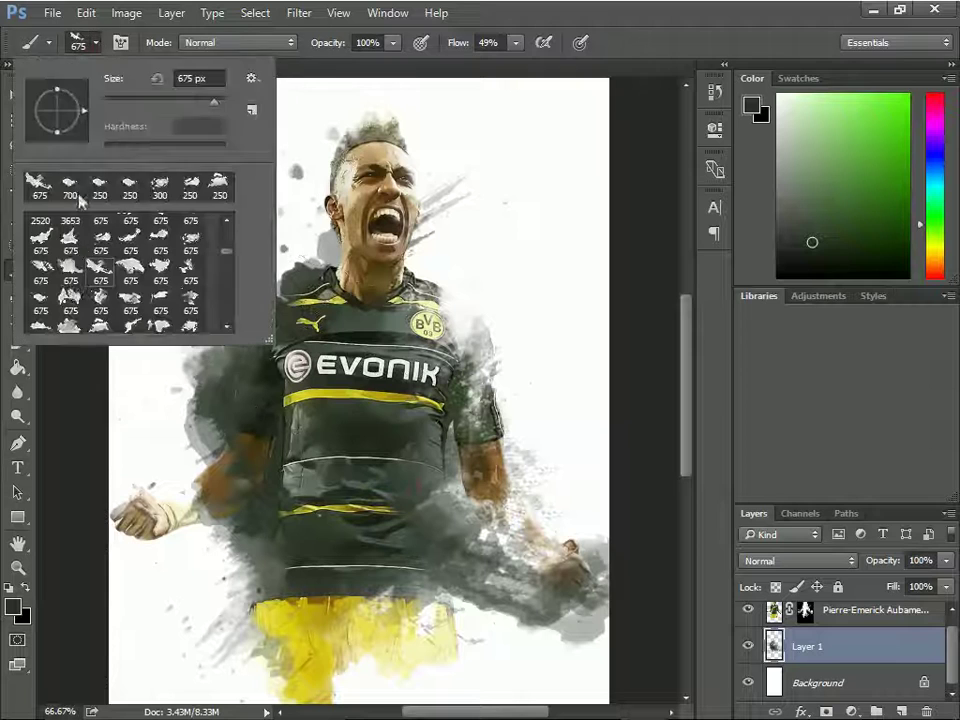
pyautogui.click(189, 270)
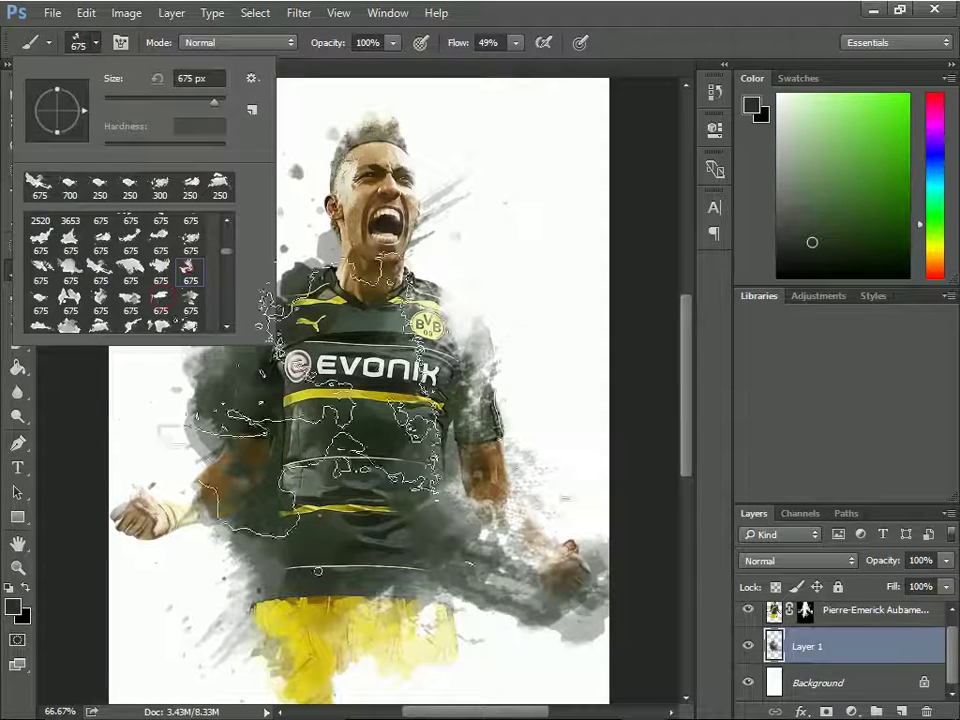
pyautogui.click(78, 42)
pyautogui.click(98, 44)
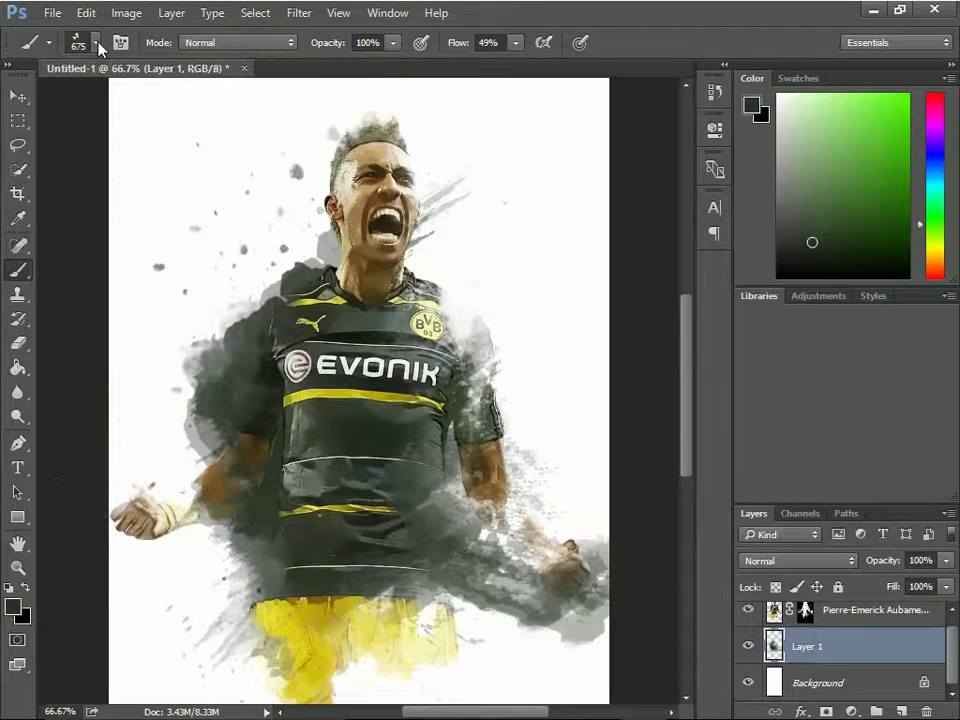
pyautogui.click(12, 607)
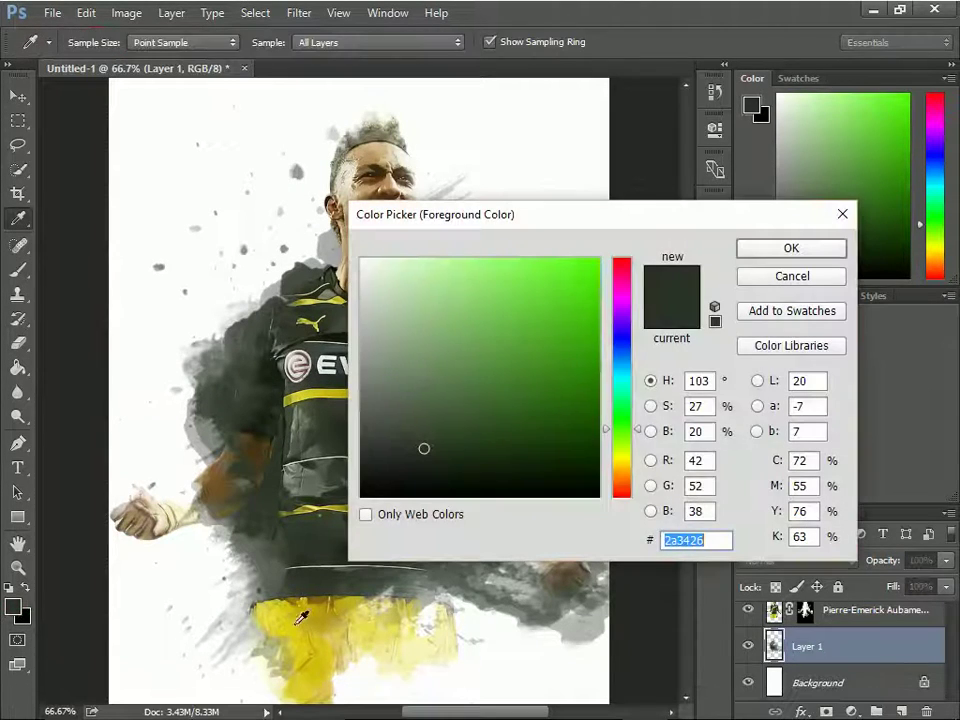
# Step: Sample the shorts' yellow and splash it across the lower canvas, shrinking the brush to 500 px
pyautogui.click(304, 622)
pyautogui.click(791, 248)
pyautogui.moveTo(450, 557)
pyautogui.mouseDown()
pyautogui.moveTo(470, 555)
pyautogui.moveTo(470, 587)
pyautogui.moveTo(490, 475)
pyautogui.moveTo(215, 600)
pyautogui.mouseUp()
pyautogui.press('[')
pyautogui.press('[')
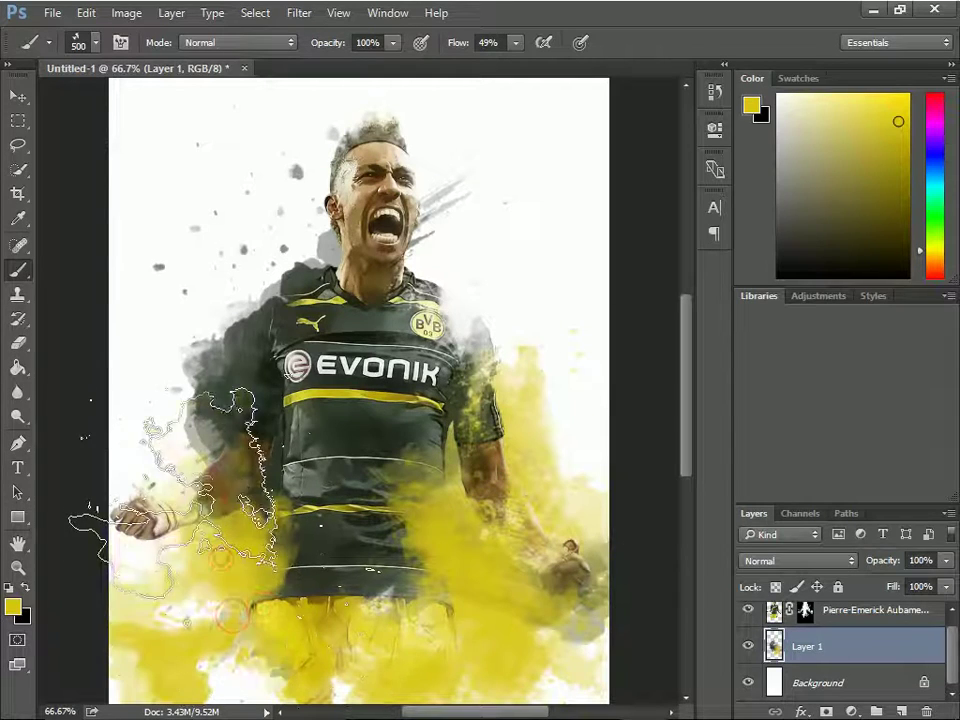
pyautogui.moveTo(225, 600); pyautogui.dragTo(390, 465)
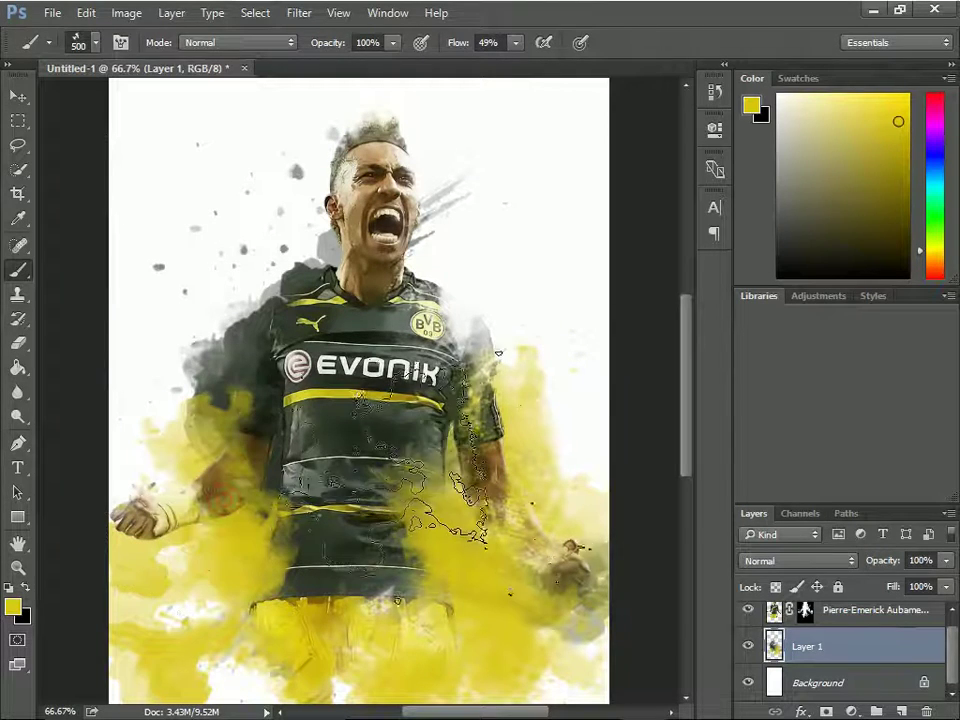
pyautogui.click(21, 612)
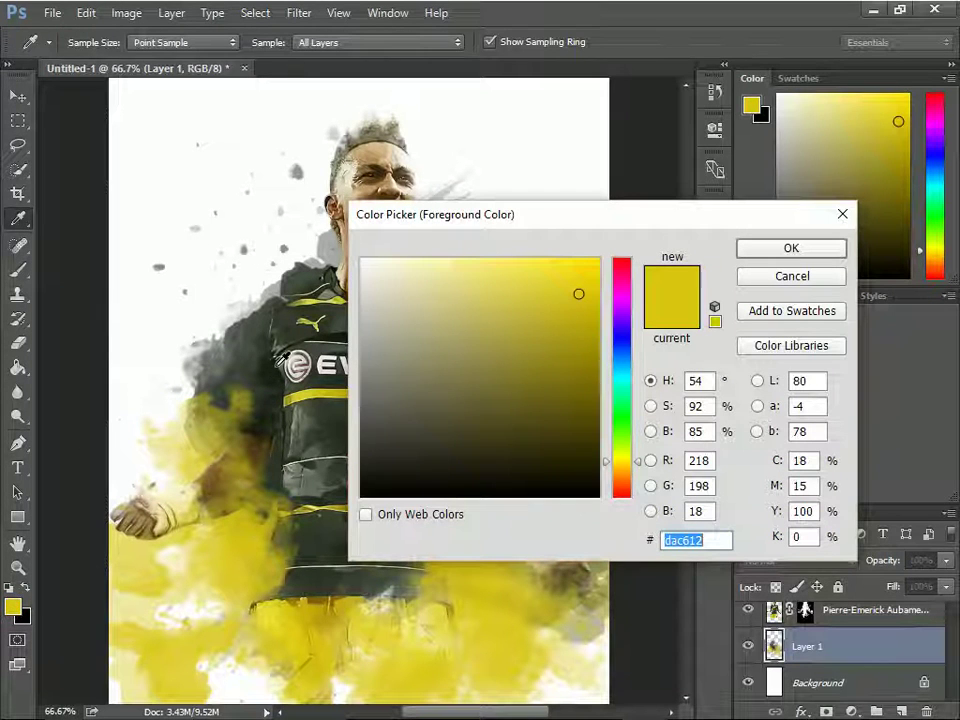
# Step: Pick a near-black colour and darken around the left shoulder and chest, adding a faint top-left dab
pyautogui.click(280, 360)
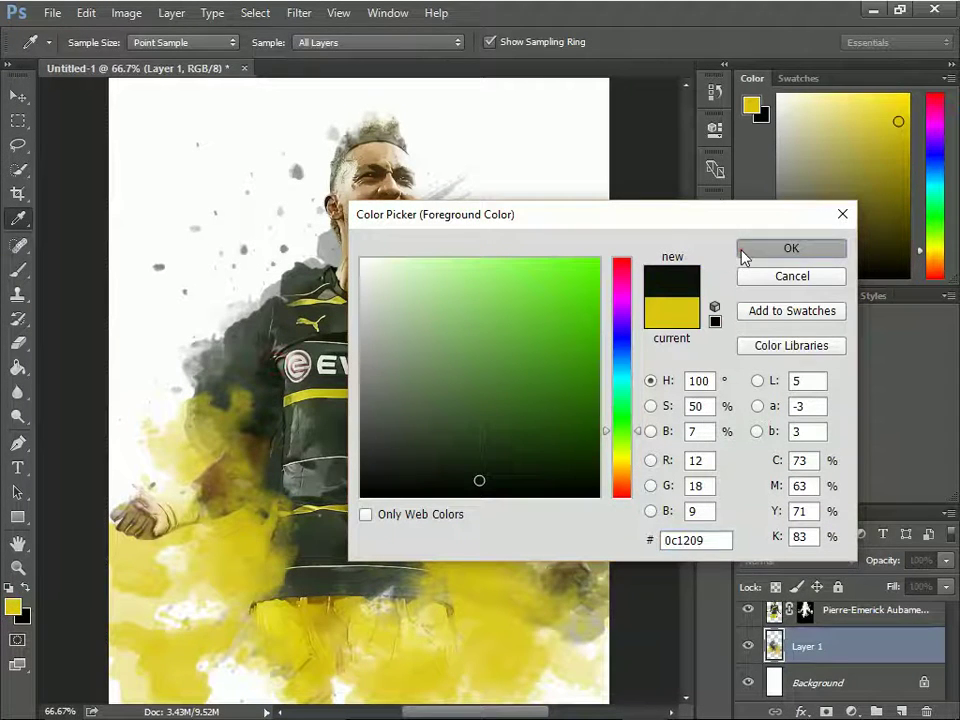
pyautogui.click(790, 248)
pyautogui.moveTo(300, 325)
pyautogui.mouseDown()
pyautogui.moveTo(420, 490)
pyautogui.moveTo(410, 345)
pyautogui.moveTo(440, 400)
pyautogui.mouseUp()
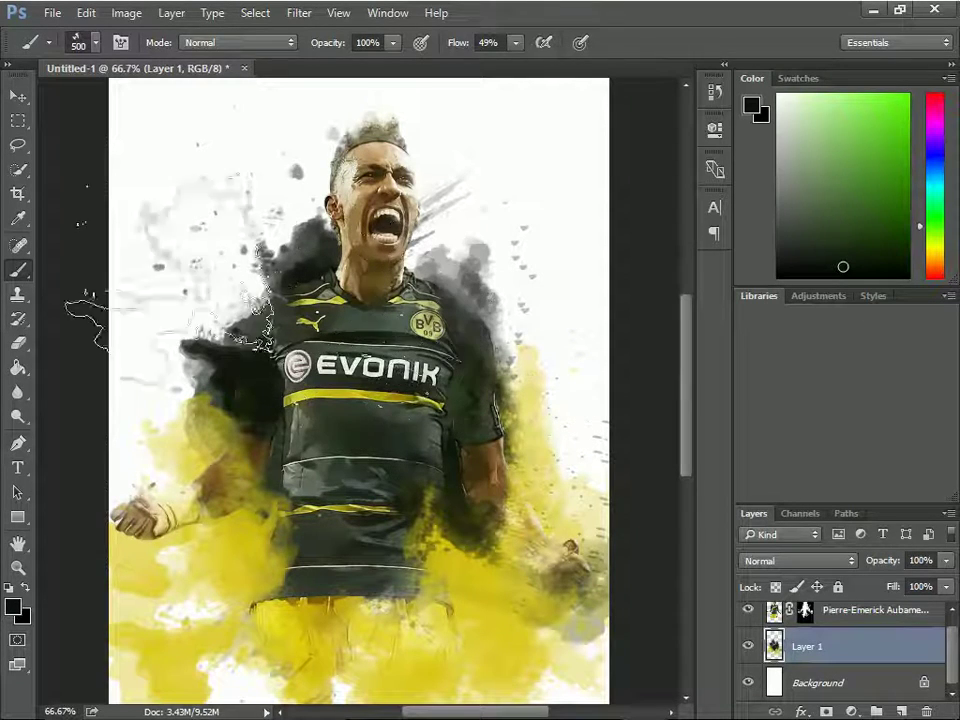
pyautogui.moveTo(75, 85); pyautogui.dragTo(60, 90)
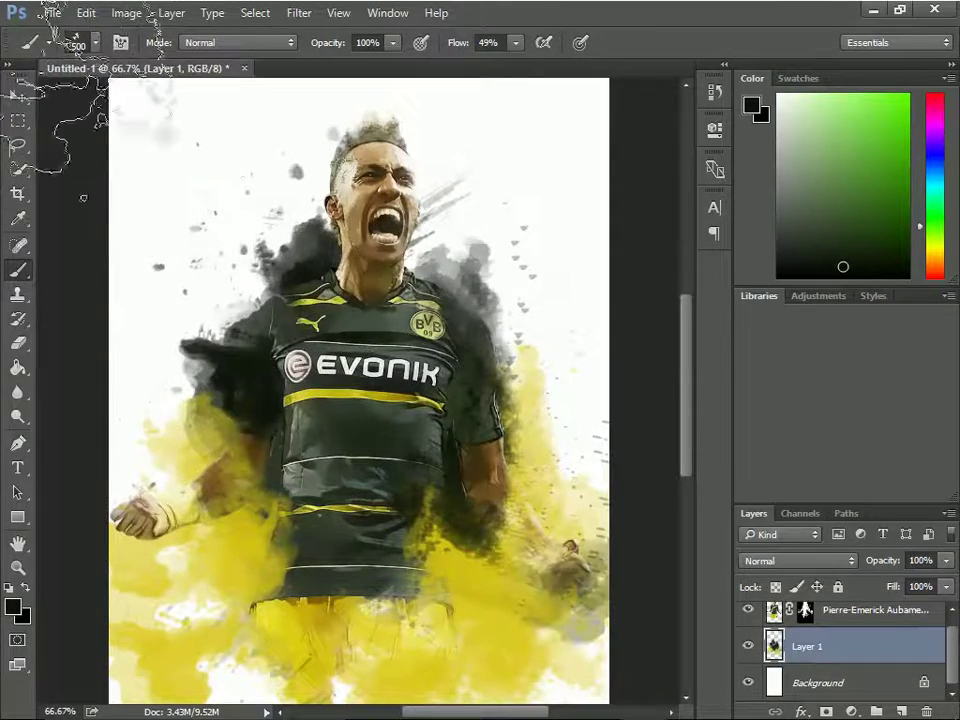
# Step: Load the 675 px splatter brush and try a grey stroke over the left yellow, undoing it
pyautogui.click(86, 45)
pyautogui.scroll(-1, 113, 320)
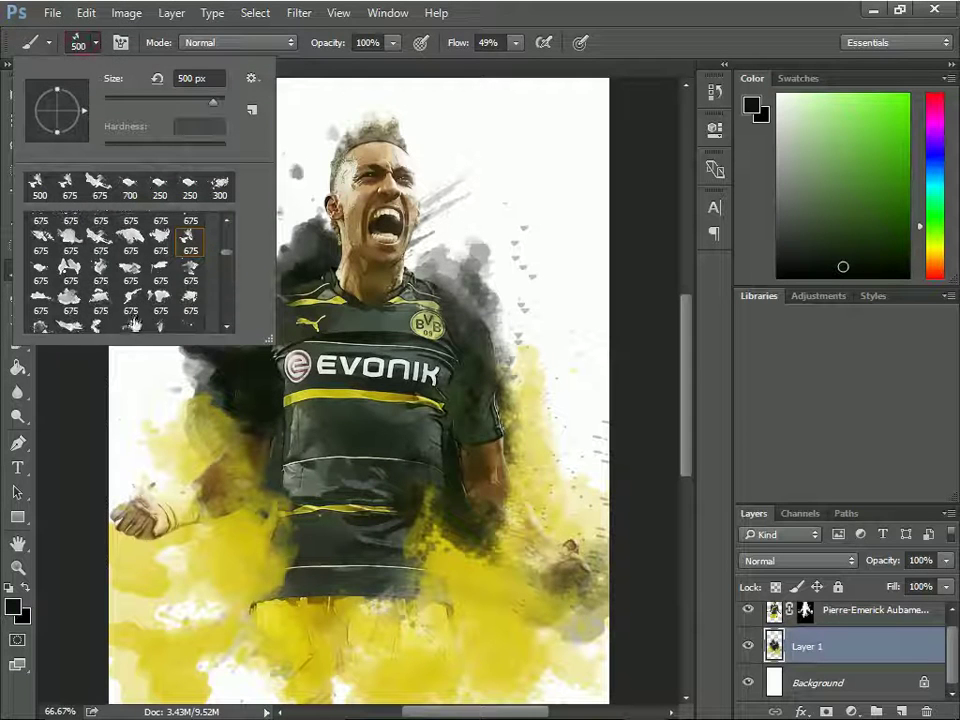
pyautogui.click(75, 326)
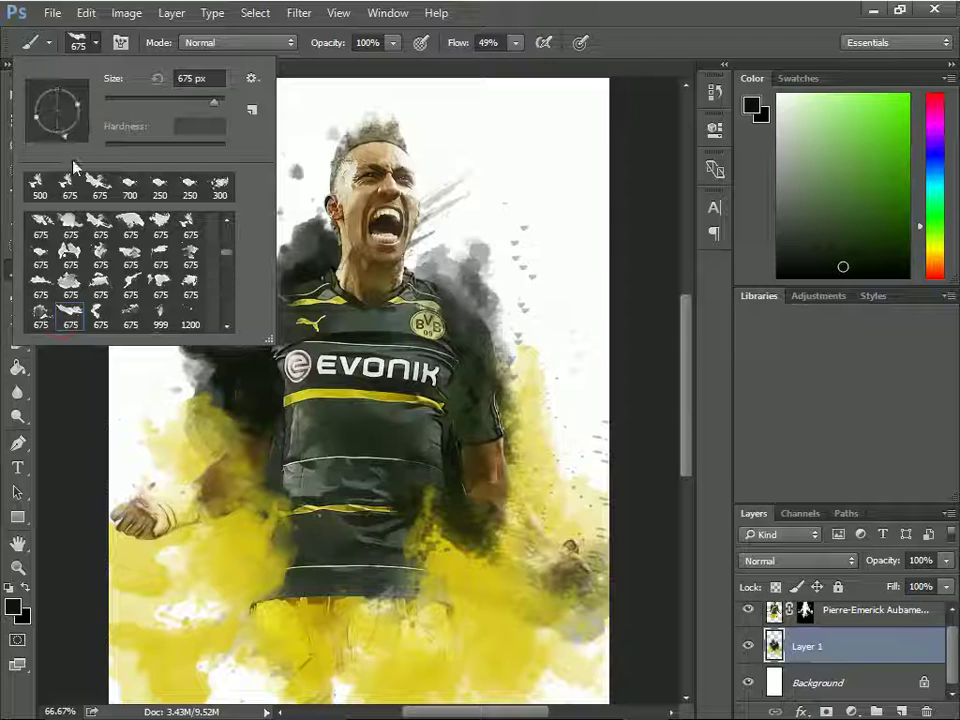
pyautogui.click(408, 355)
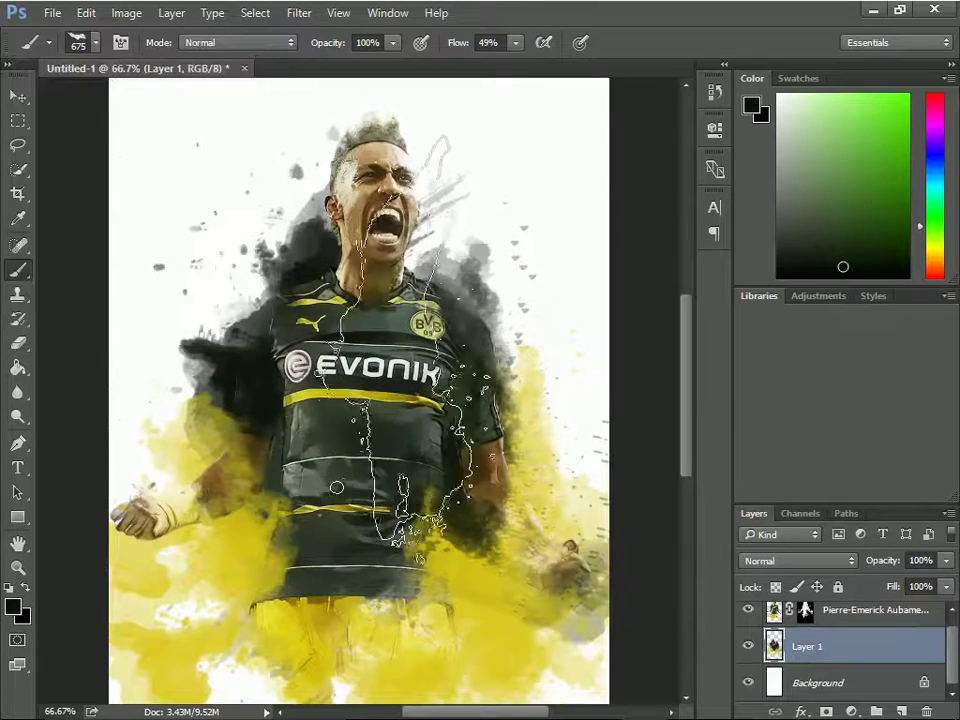
pyautogui.moveTo(255, 450); pyautogui.dragTo(240, 560)
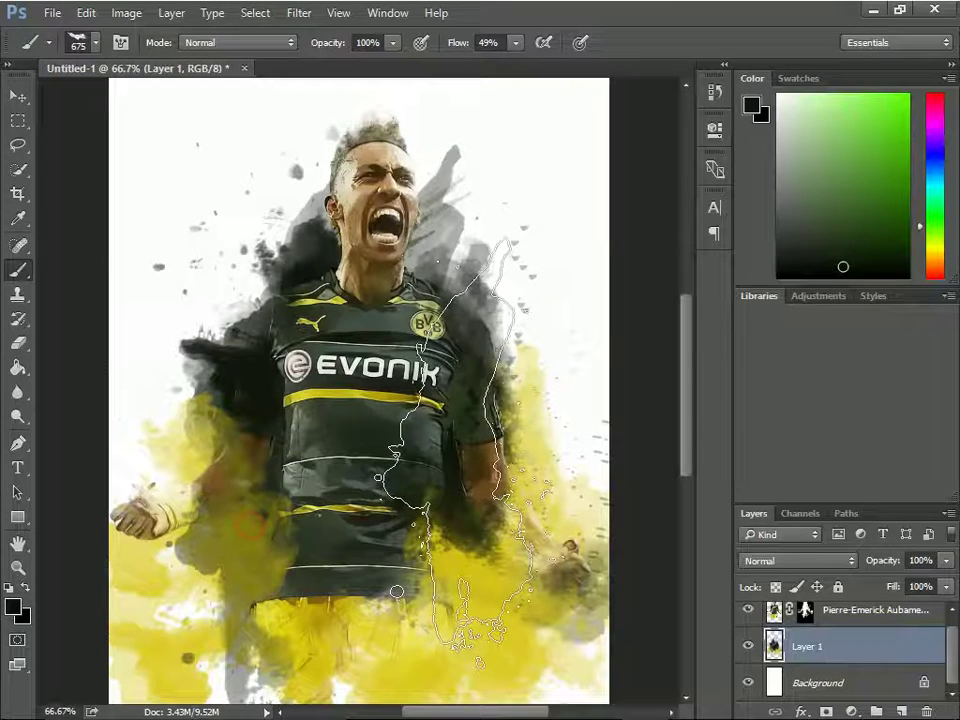
pyautogui.hotkey('ctrl', 'z')
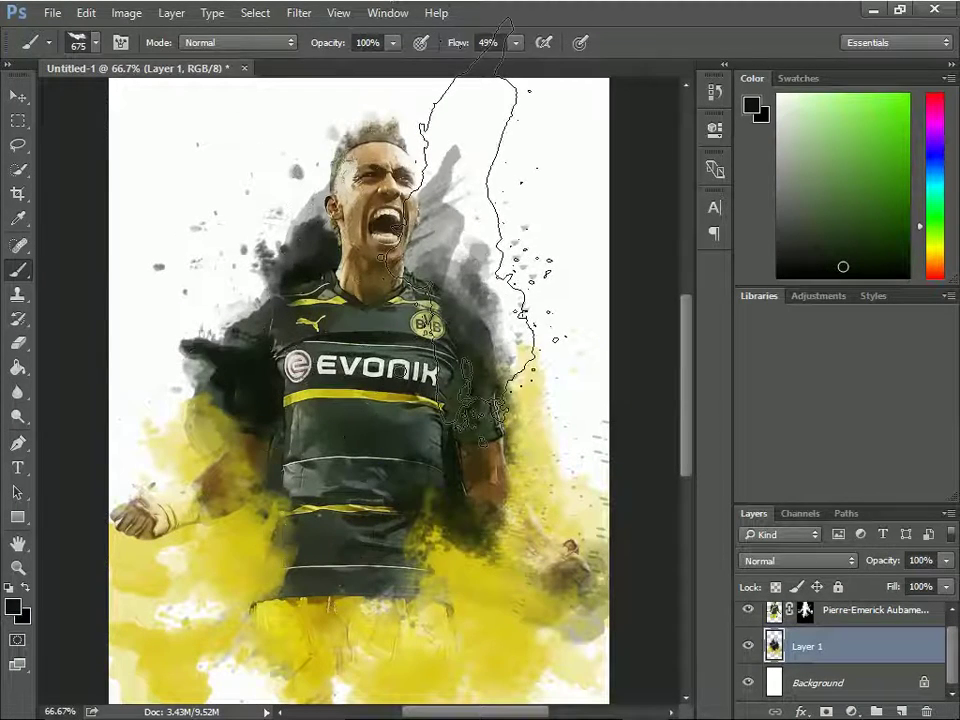
# Step: Switch to a different splatter preset and stamp grey splatter at the canvas's upper left
pyautogui.click(80, 42)
pyautogui.click(97, 185)
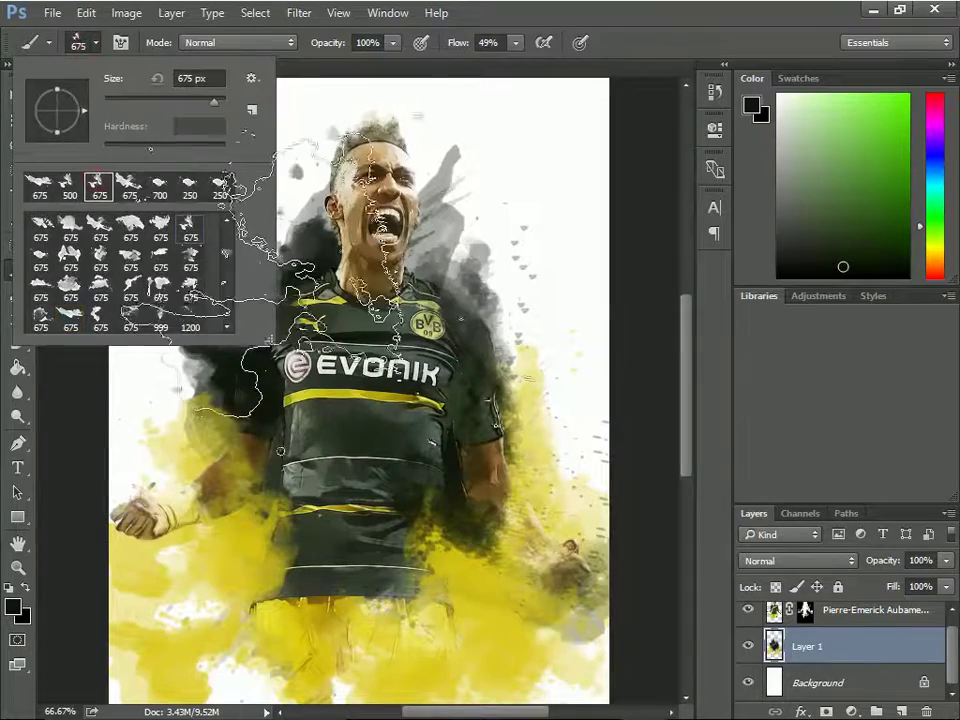
pyautogui.click(200, 230)
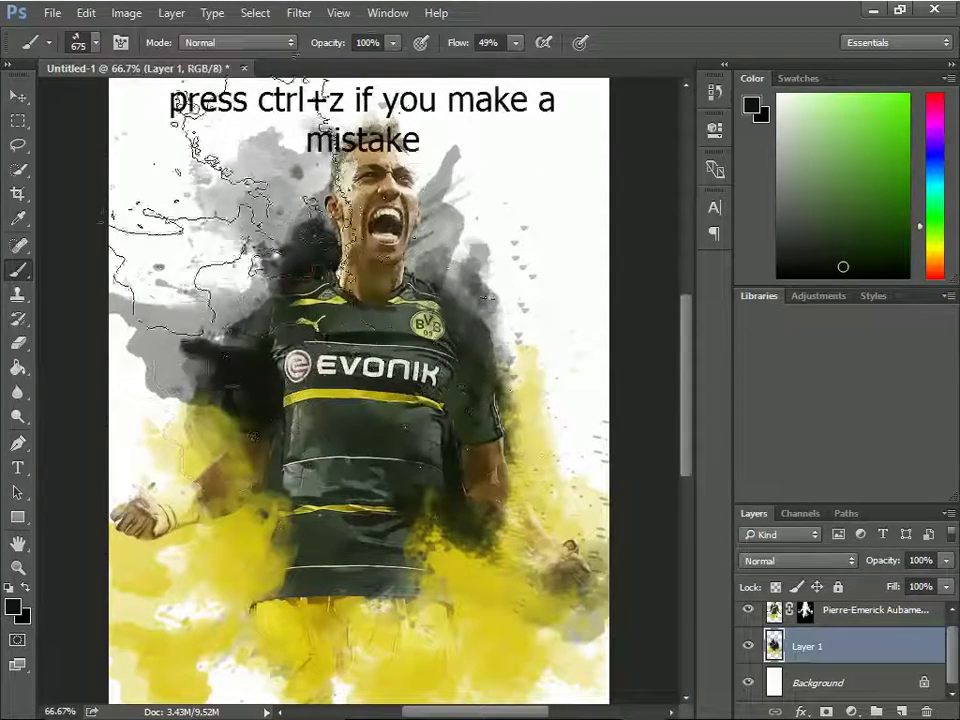
pyautogui.click(78, 43)
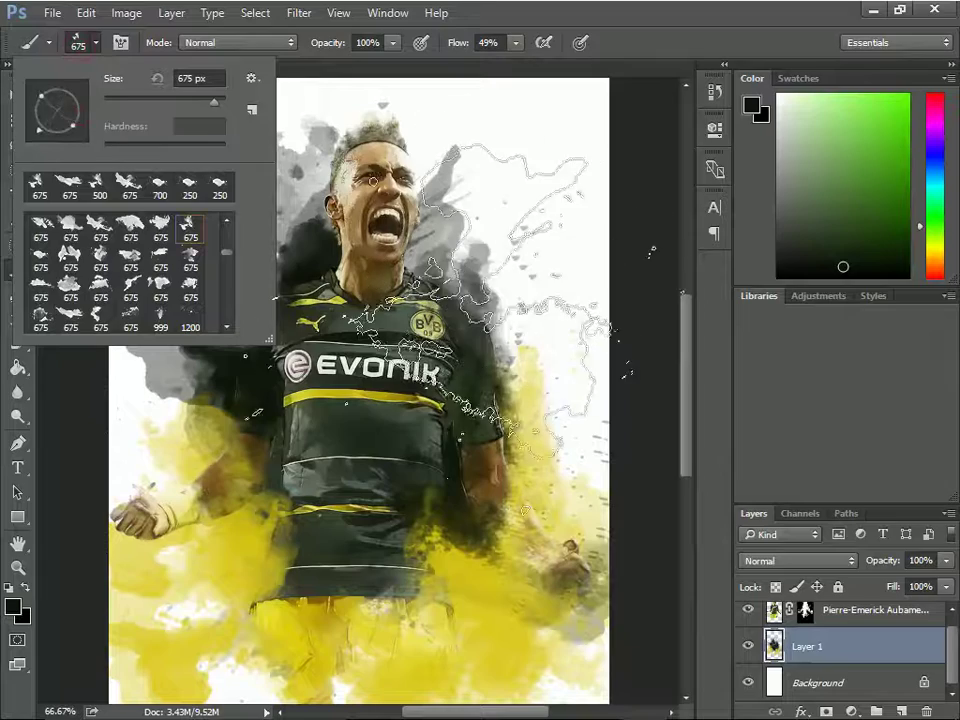
pyautogui.press('Escape')
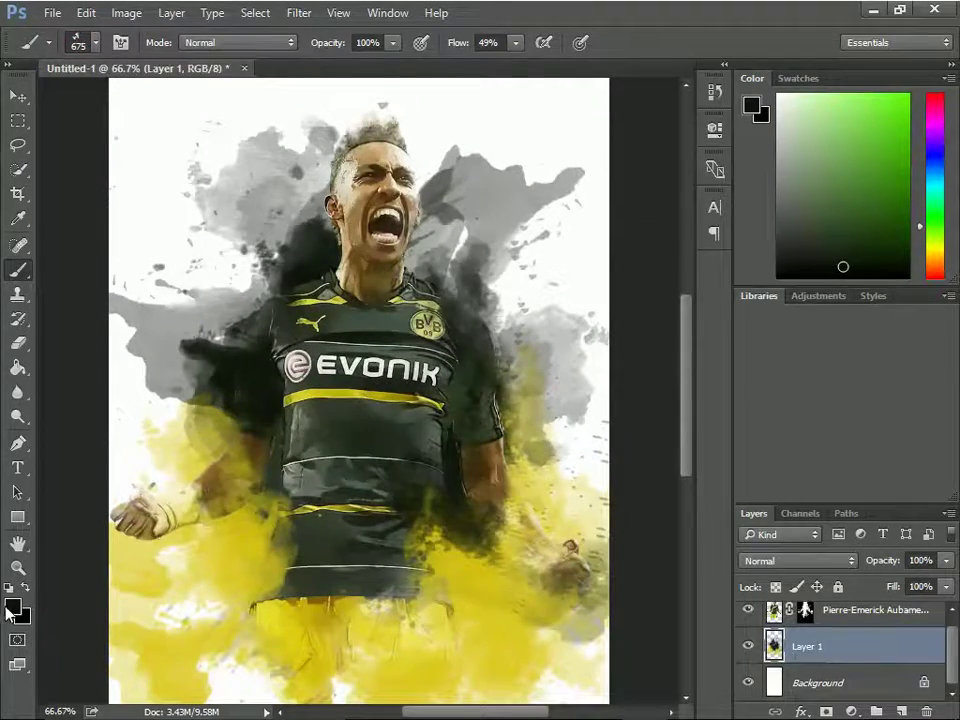
# Step: Set the foreground to brown #9e6502 and splatter it across the lower yellow area around the torso
pyautogui.click(12, 606)
pyautogui.click(620, 456)
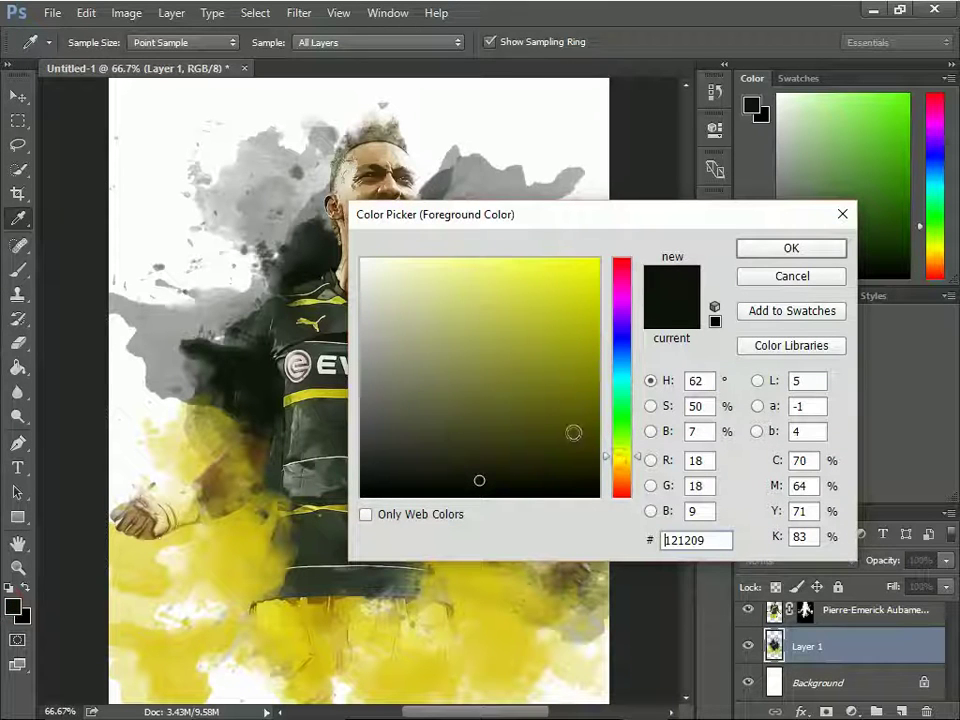
pyautogui.click(625, 470)
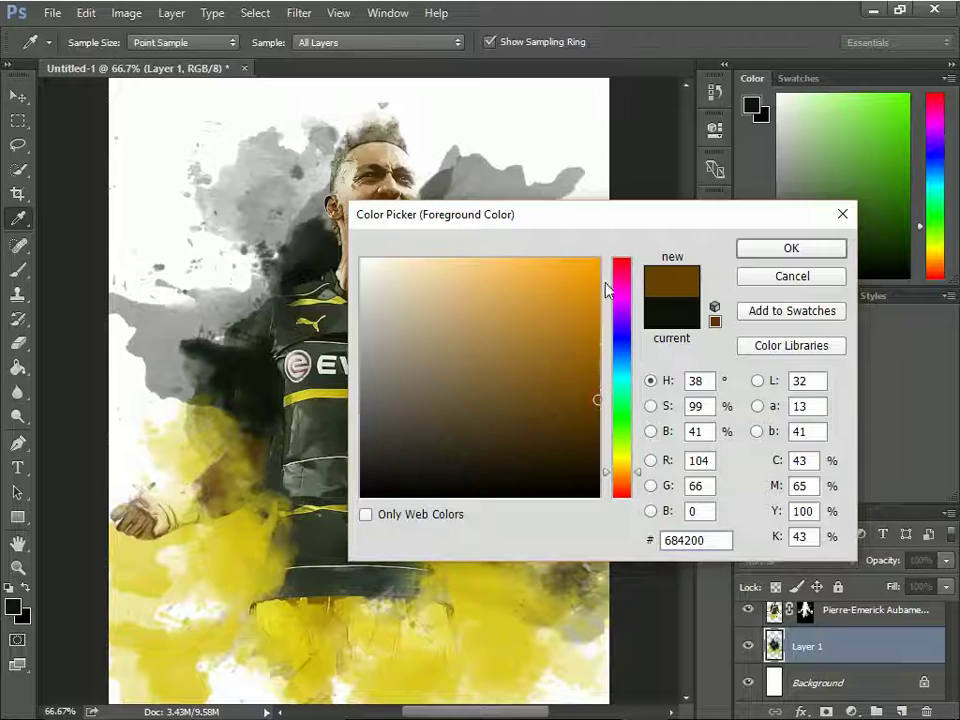
pyautogui.click(748, 256)
pyautogui.moveTo(332, 505)
pyautogui.mouseDown()
pyautogui.moveTo(422, 555)
pyautogui.moveTo(228, 590)
pyautogui.moveTo(525, 455)
pyautogui.moveTo(635, 370)
pyautogui.mouseUp()
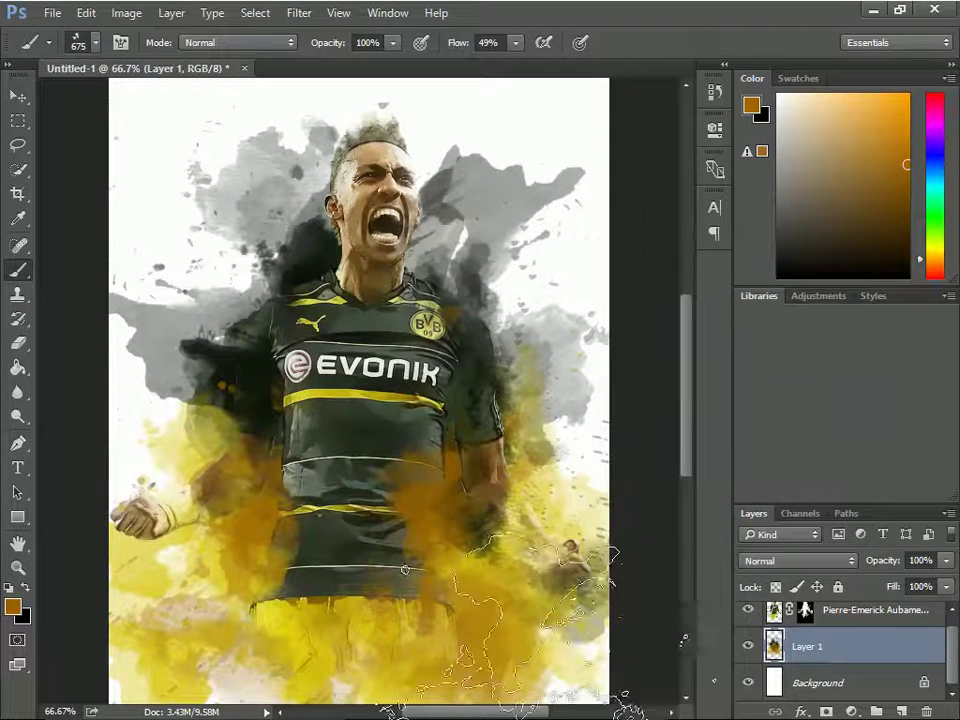
pyautogui.click(806, 614)
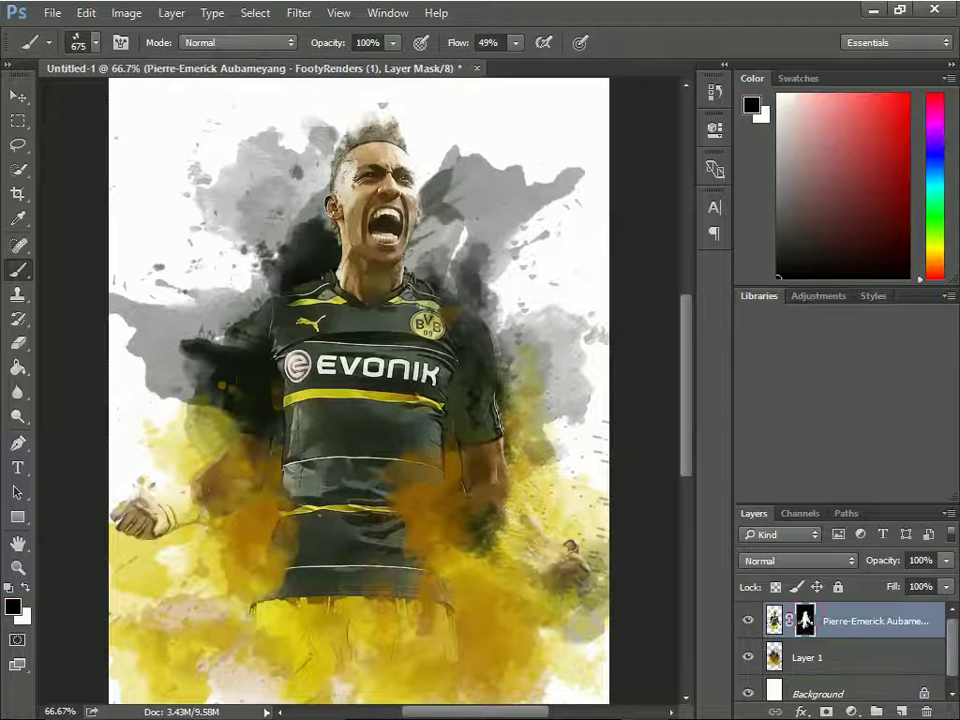
# Step: Paint white at 250 px on the player's mask to restore the arm, then retarget Layer 1
pyautogui.click(22, 588)
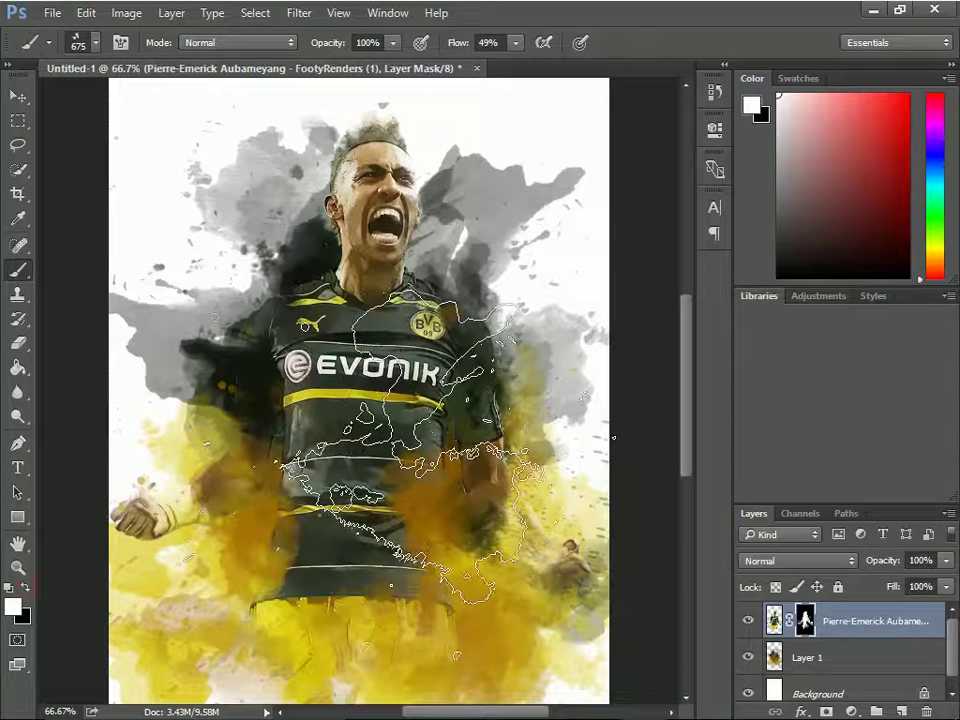
pyautogui.press('[')
pyautogui.press('[')
pyautogui.press('[')
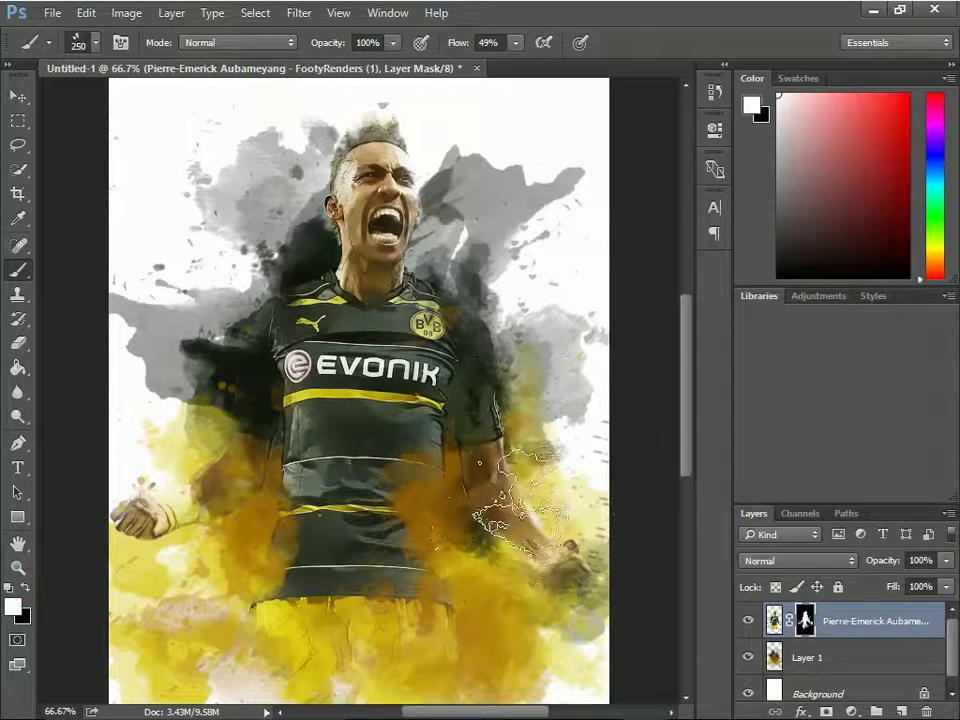
pyautogui.moveTo(165, 510); pyautogui.dragTo(200, 495)
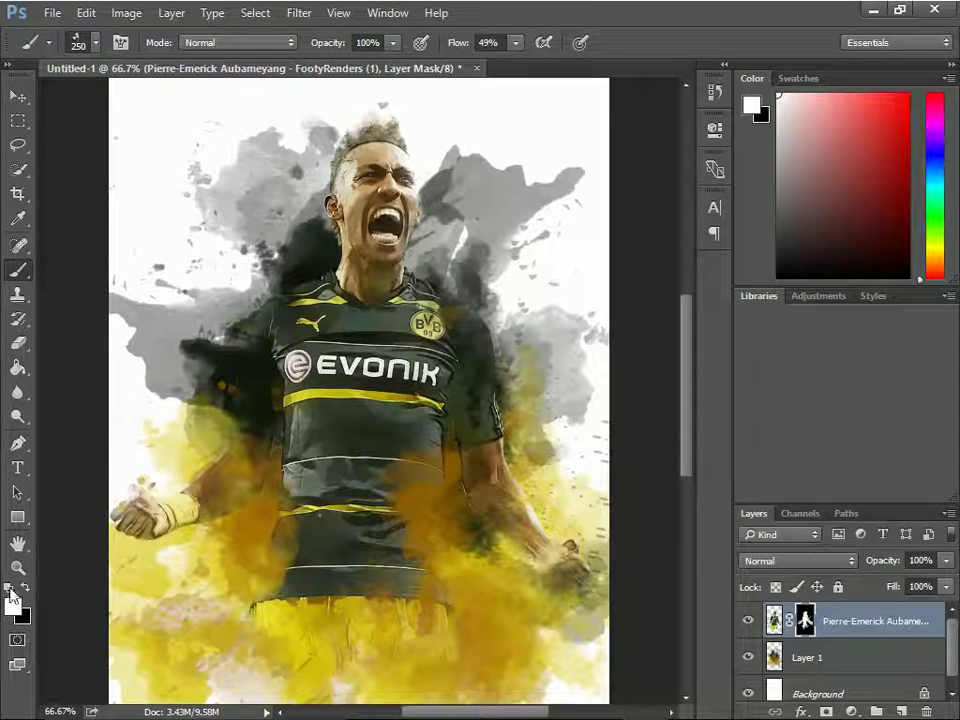
pyautogui.click(840, 668)
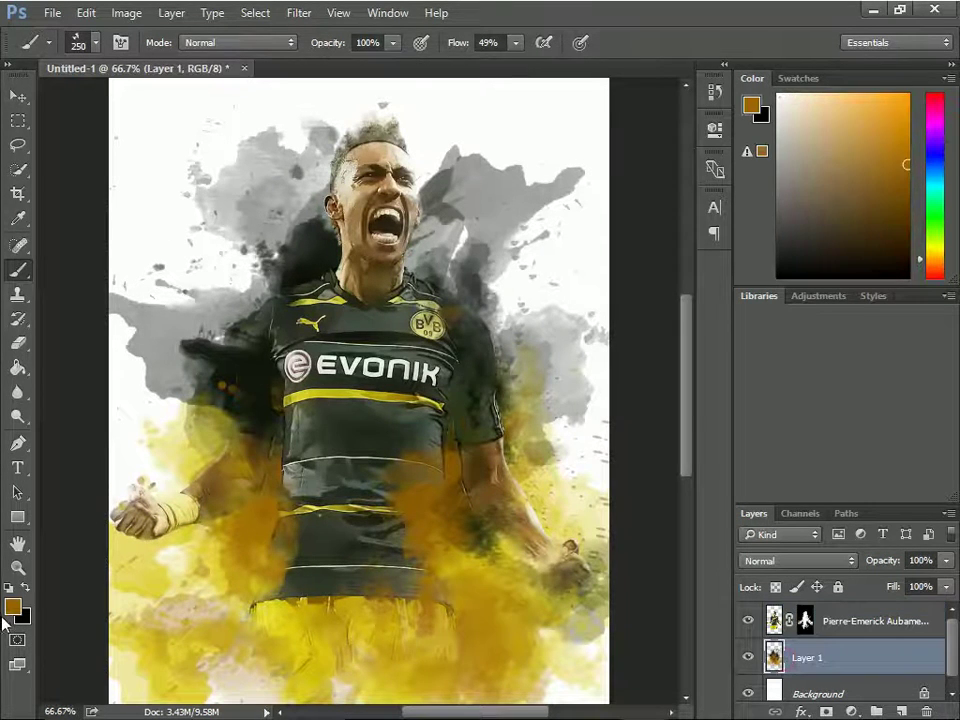
# Step: Add orange-brown at the lower left, then darken the left torso and beside the head with black
pyautogui.moveTo(232, 590)
pyautogui.mouseDown()
pyautogui.moveTo(214, 610)
pyautogui.moveTo(225, 632)
pyautogui.moveTo(295, 585)
pyautogui.mouseUp()
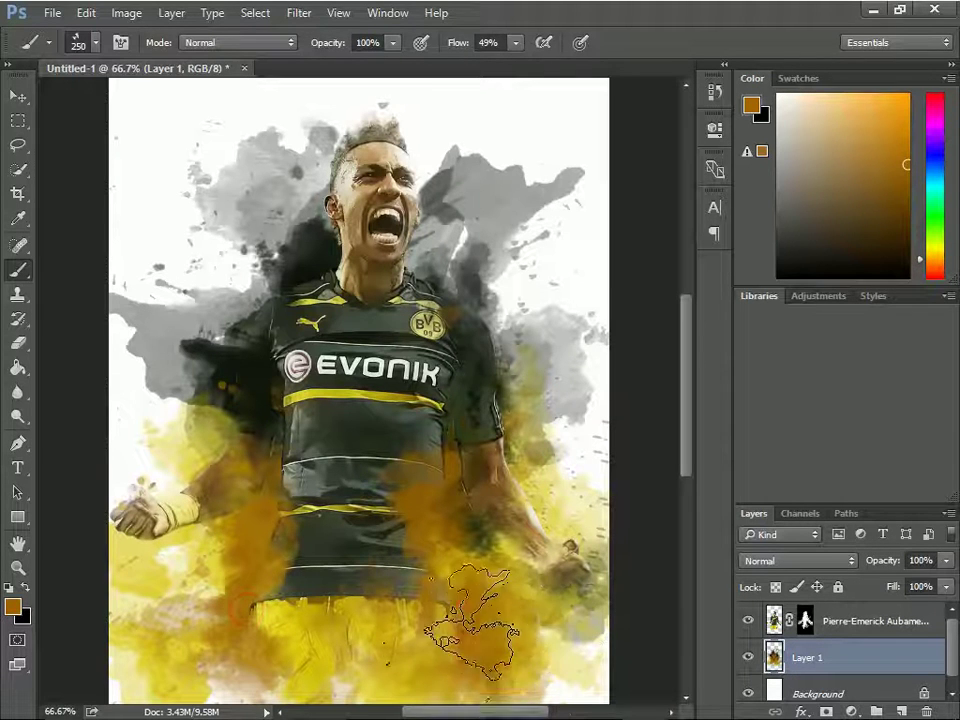
pyautogui.click(25, 590)
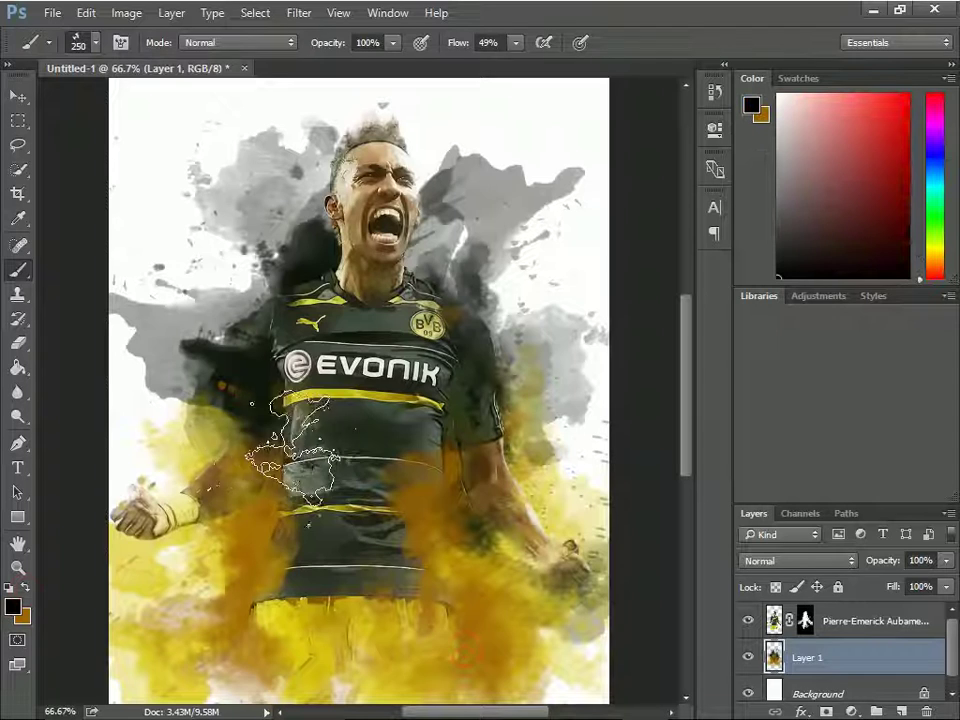
pyautogui.moveTo(298, 487)
pyautogui.mouseDown()
pyautogui.moveTo(285, 525)
pyautogui.moveTo(295, 542)
pyautogui.moveTo(470, 497)
pyautogui.moveTo(440, 472)
pyautogui.moveTo(430, 518)
pyautogui.moveTo(447, 557)
pyautogui.moveTo(546, 503)
pyautogui.moveTo(497, 429)
pyautogui.moveTo(503, 407)
pyautogui.moveTo(566, 380)
pyautogui.moveTo(514, 343)
pyautogui.moveTo(257, 366)
pyautogui.moveTo(258, 262)
pyautogui.mouseUp()
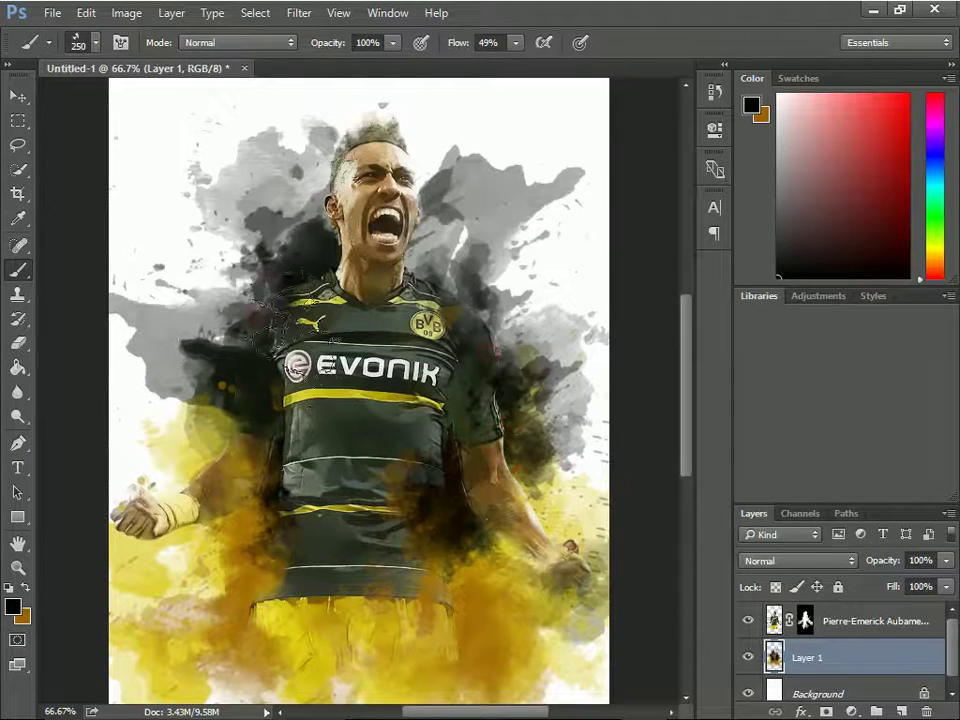
pyautogui.moveTo(364, 260)
pyautogui.mouseDown()
pyautogui.moveTo(415, 245)
pyautogui.moveTo(395, 272)
pyautogui.mouseUp()
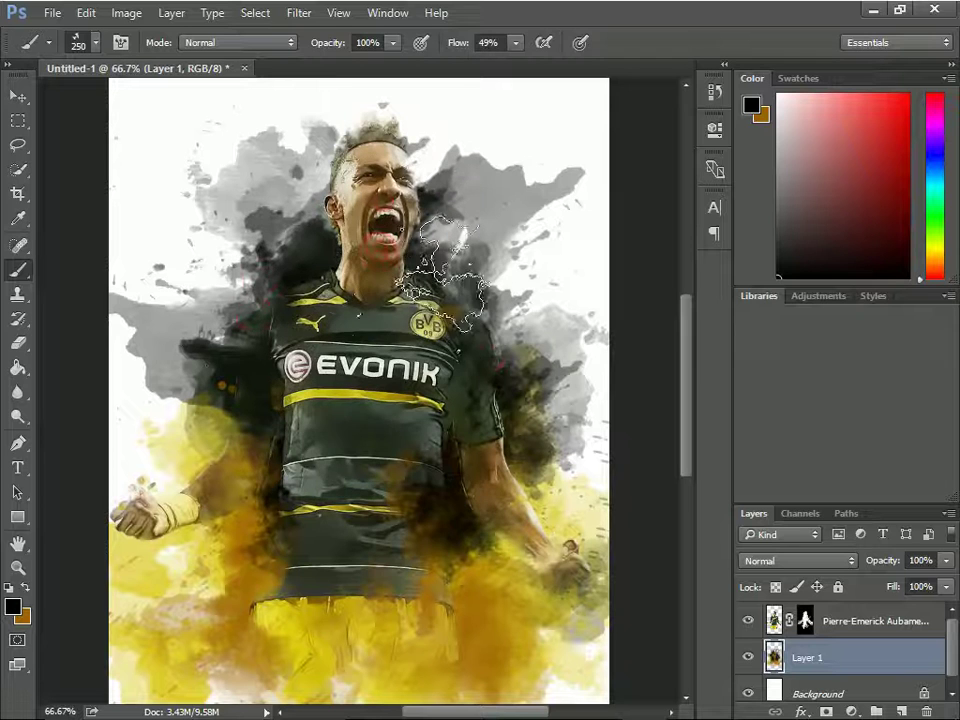
pyautogui.moveTo(248, 550); pyautogui.dragTo(248, 632)
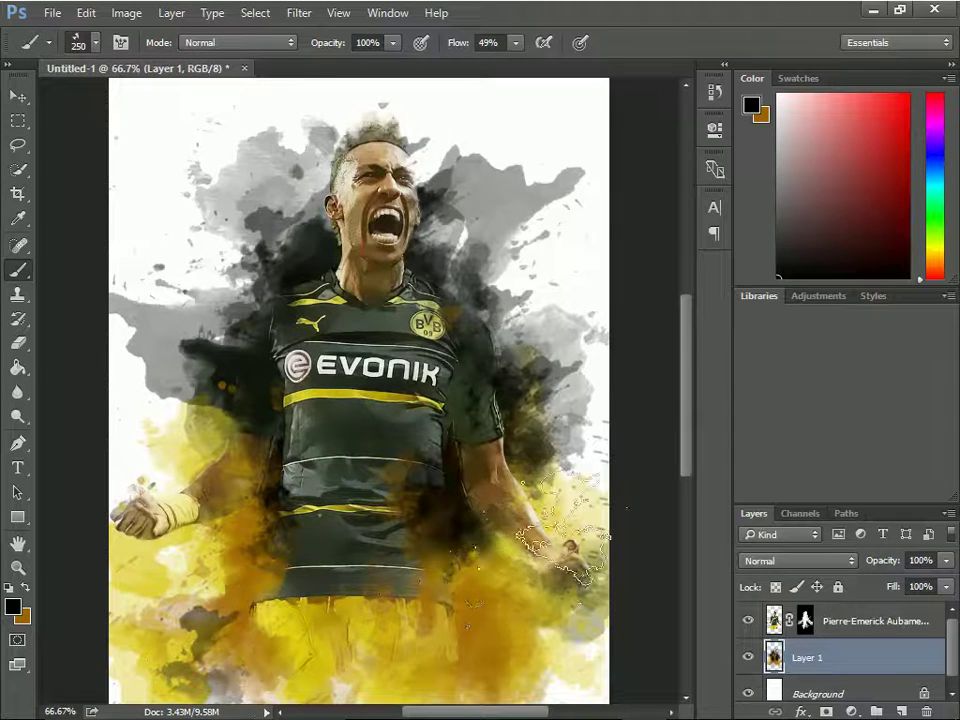
pyautogui.hotkey('ctrl', 'z')
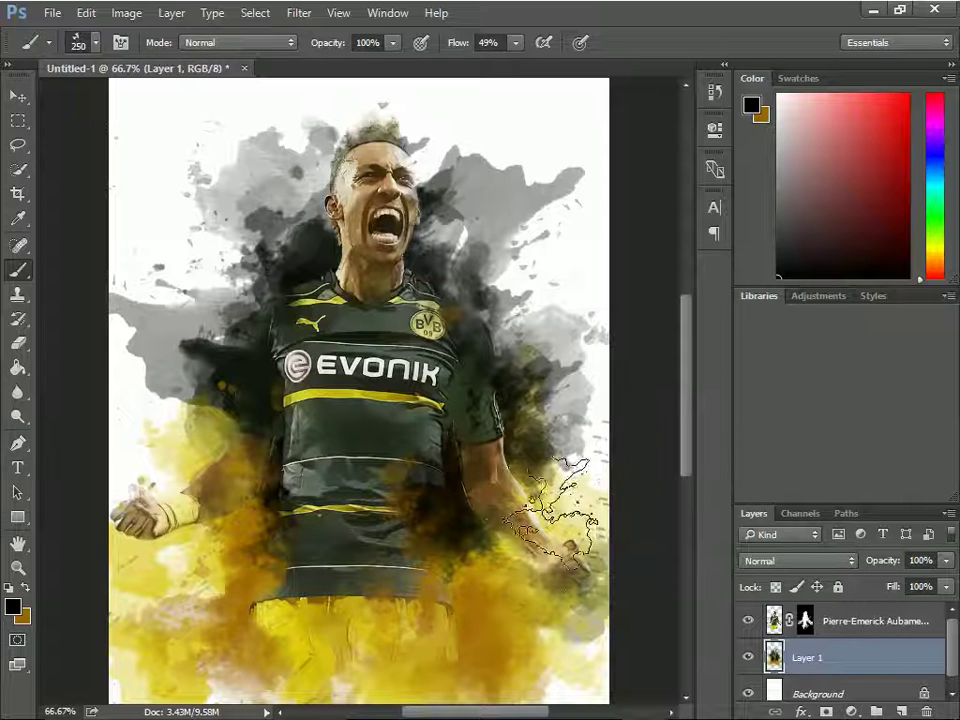
pyautogui.click(185, 483)
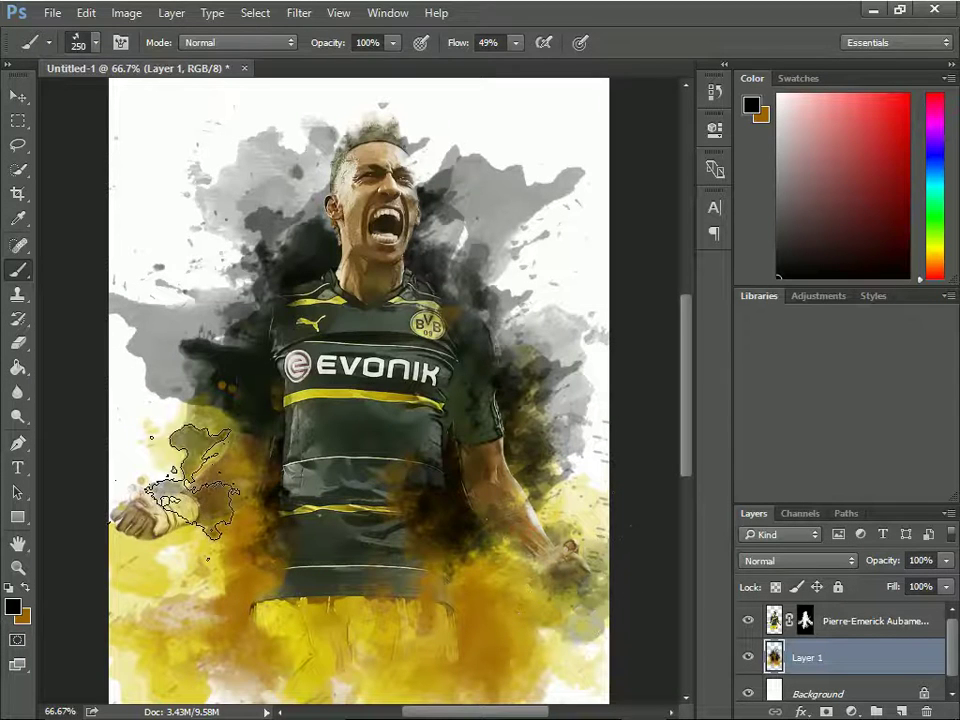
pyautogui.hotkey('ctrl', 'z')
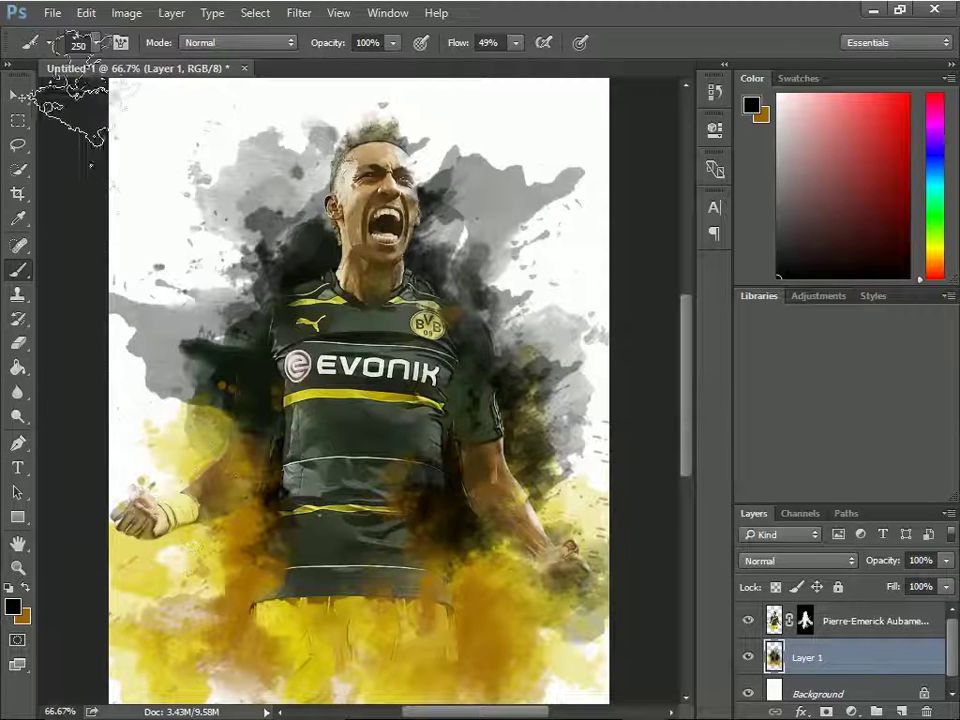
# Step: Switch to another splatter preset at 200 px and paint black over the bottom-left yellow
pyautogui.click(84, 44)
pyautogui.scroll(-1, 100, 290)
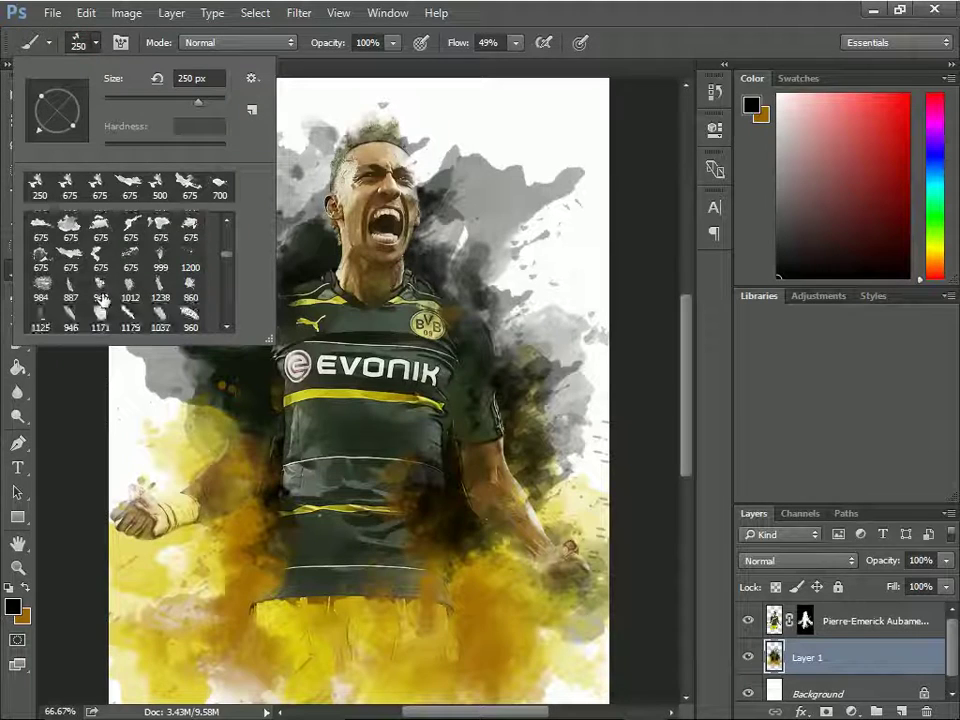
pyautogui.scroll(1, 170, 293)
pyautogui.scroll(1, 165, 295)
pyautogui.scroll(1, 160, 296)
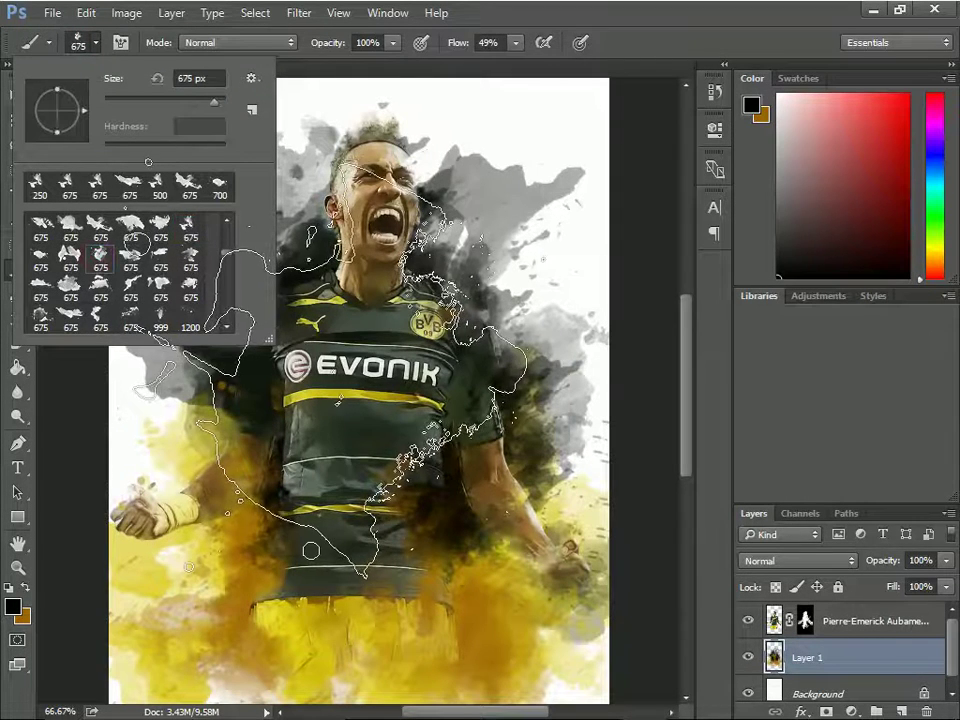
pyautogui.click(92, 42)
pyautogui.press('[')
pyautogui.press('[')
pyautogui.press('[')
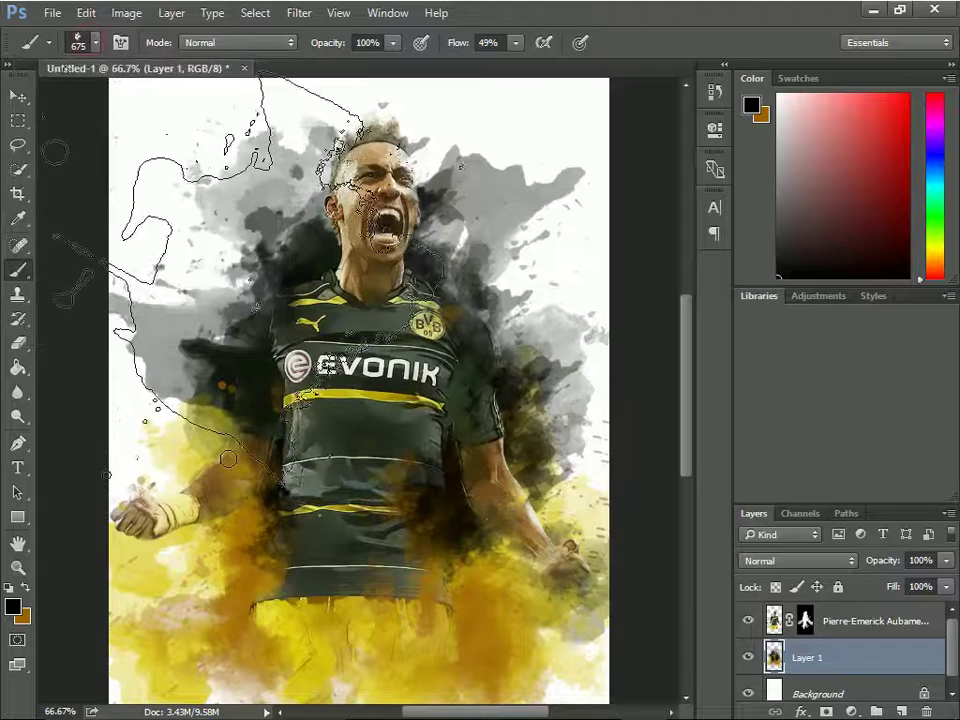
pyautogui.press('[')
pyautogui.press('[')
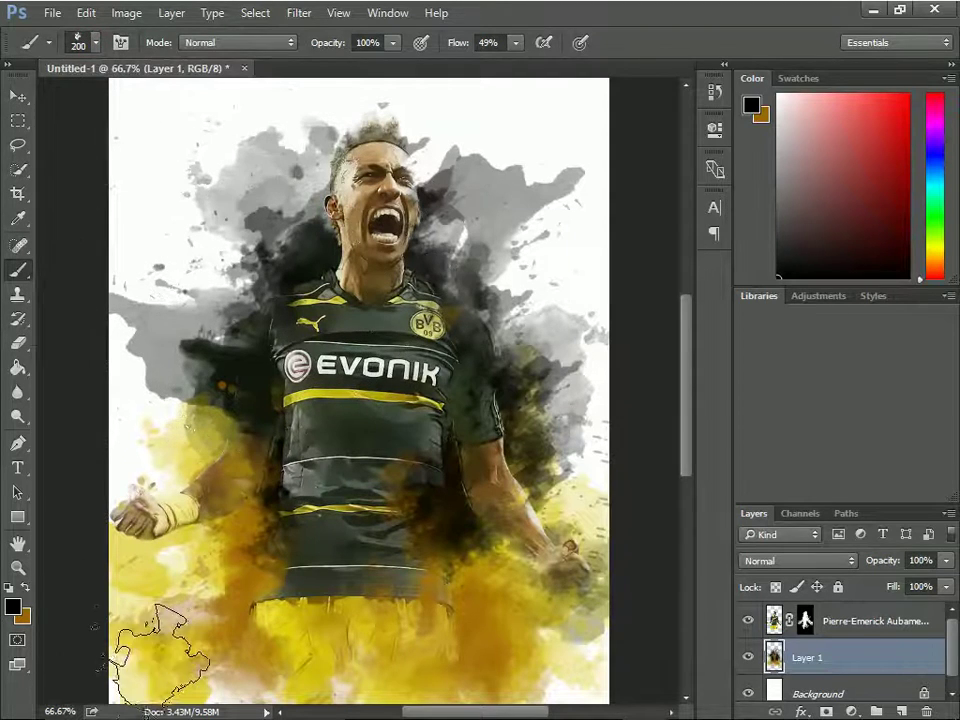
pyautogui.moveTo(145, 652)
pyautogui.mouseDown()
pyautogui.moveTo(125, 636)
pyautogui.moveTo(200, 680)
pyautogui.mouseUp()
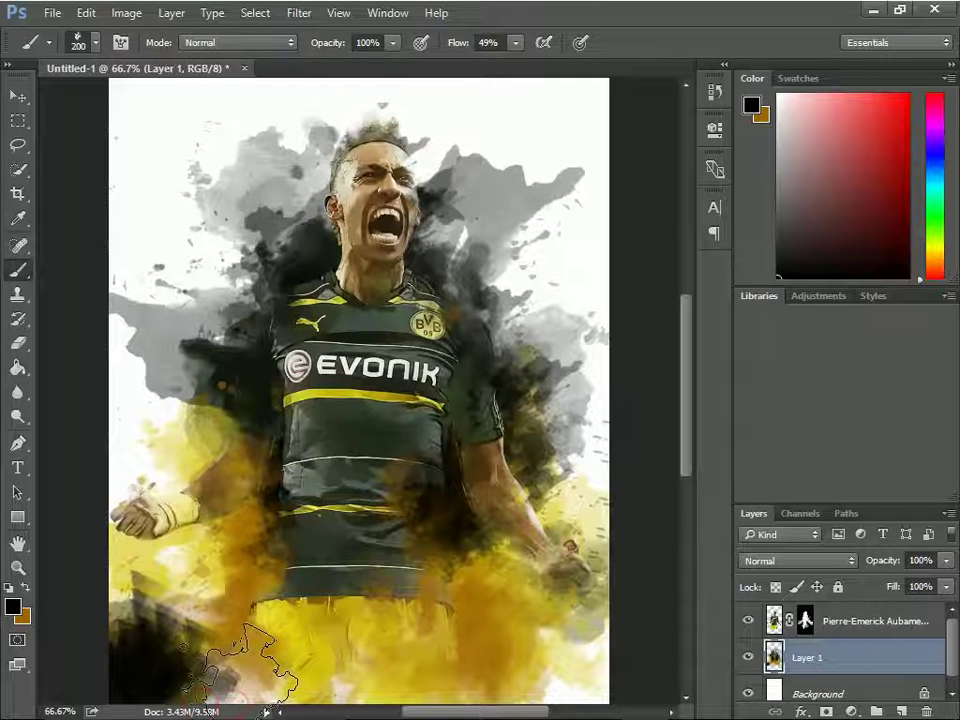
pyautogui.moveTo(230, 645); pyautogui.dragTo(180, 660)
# Step: Paint 400 px black splatter right of the legs, around the right arm, and near the fist
pyautogui.press(']')
pyautogui.moveTo(400, 630); pyautogui.dragTo(585, 600)
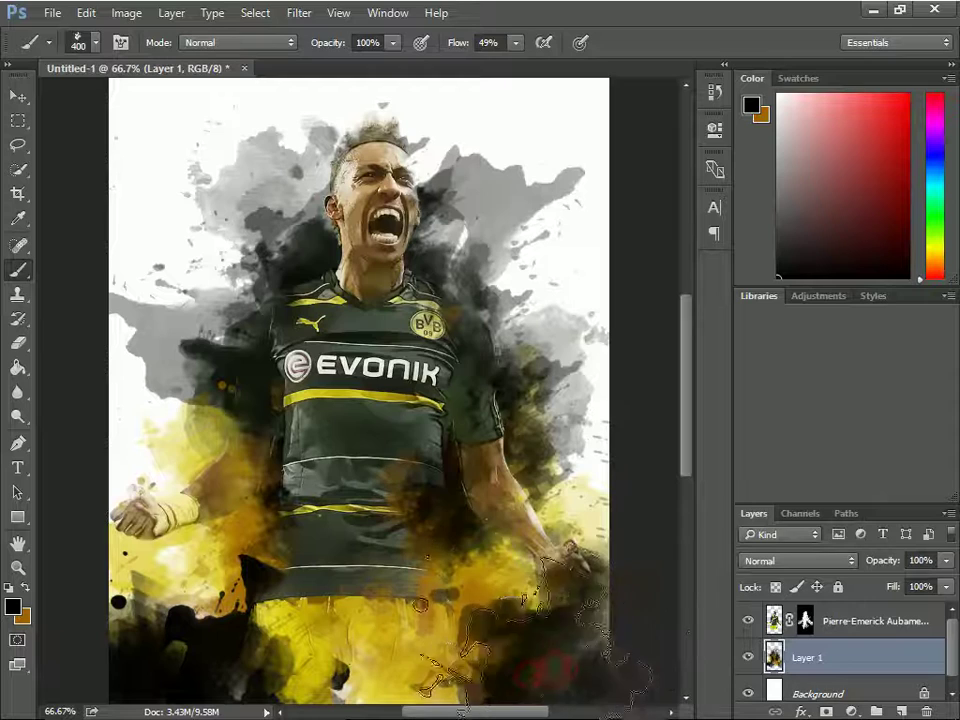
pyautogui.moveTo(468, 537)
pyautogui.mouseDown()
pyautogui.moveTo(467, 521)
pyautogui.moveTo(499, 638)
pyautogui.mouseUp()
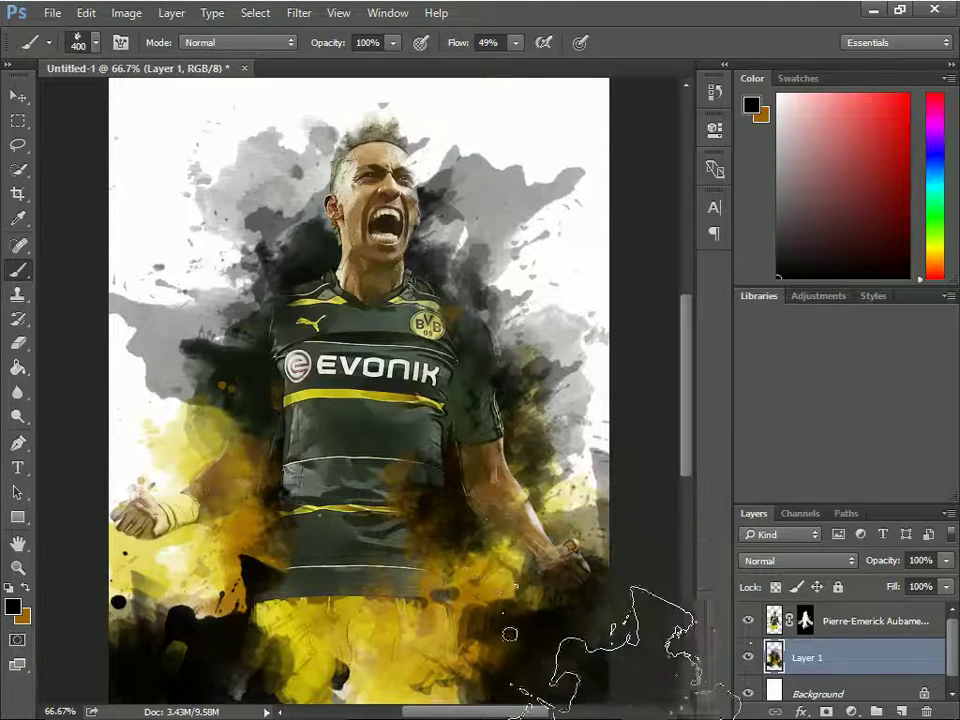
pyautogui.moveTo(620, 680); pyautogui.dragTo(600, 590)
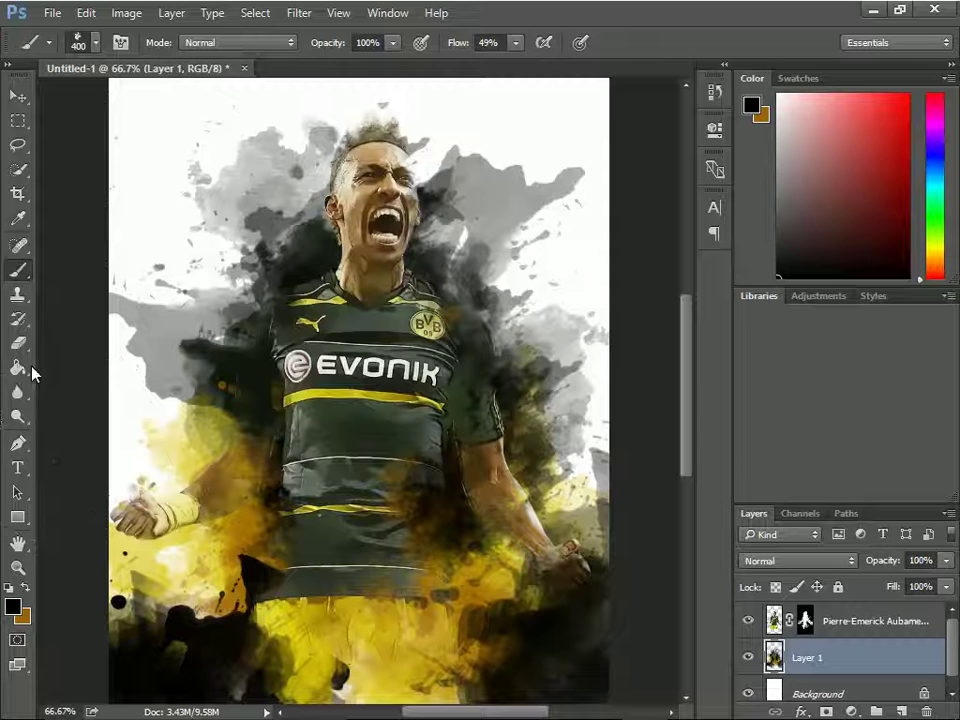
pyautogui.click(19, 343)
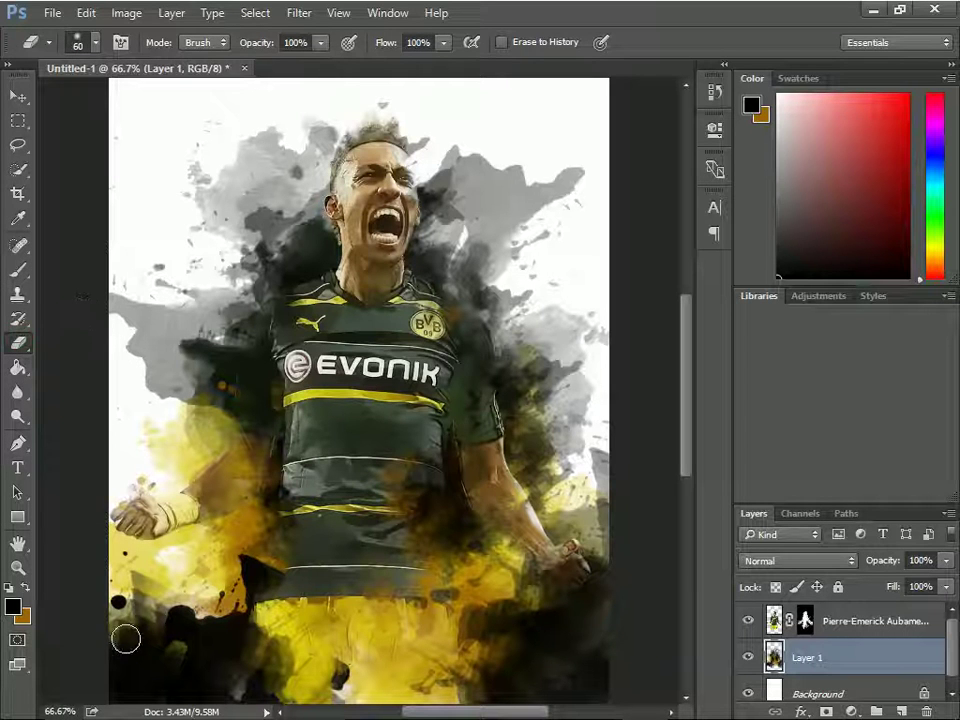
# Step: Erase the lower-left corner and the area across the legs on Layer 1 back to white
pyautogui.moveTo(114, 598)
pyautogui.mouseDown()
pyautogui.moveTo(162, 628)
pyautogui.moveTo(153, 680)
pyautogui.mouseUp()
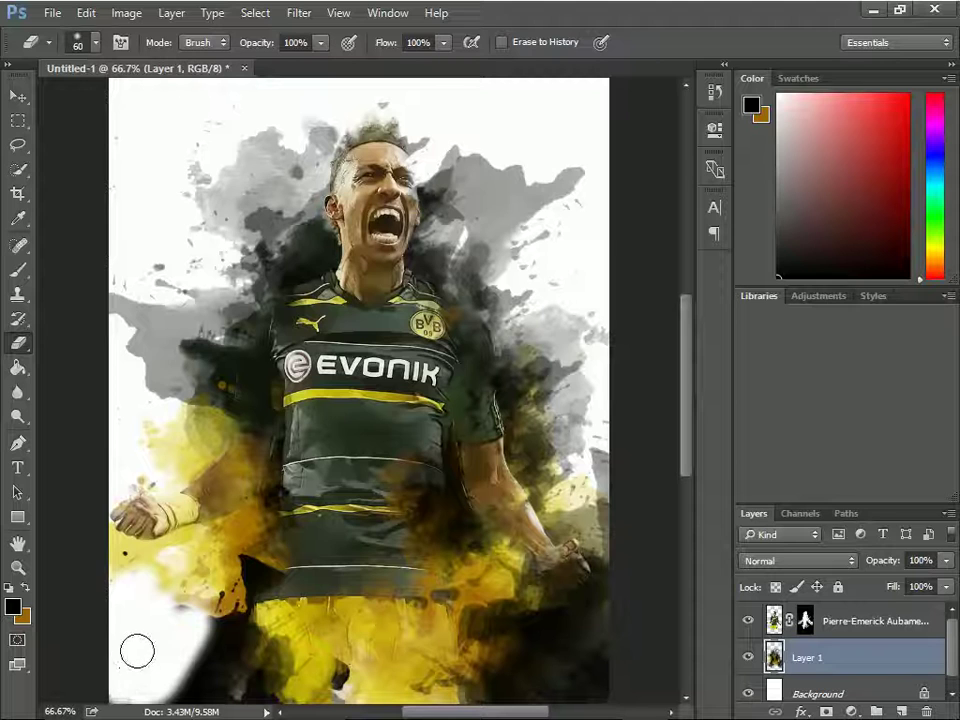
pyautogui.moveTo(237, 578)
pyautogui.mouseDown()
pyautogui.moveTo(253, 621)
pyautogui.moveTo(170, 695)
pyautogui.mouseUp()
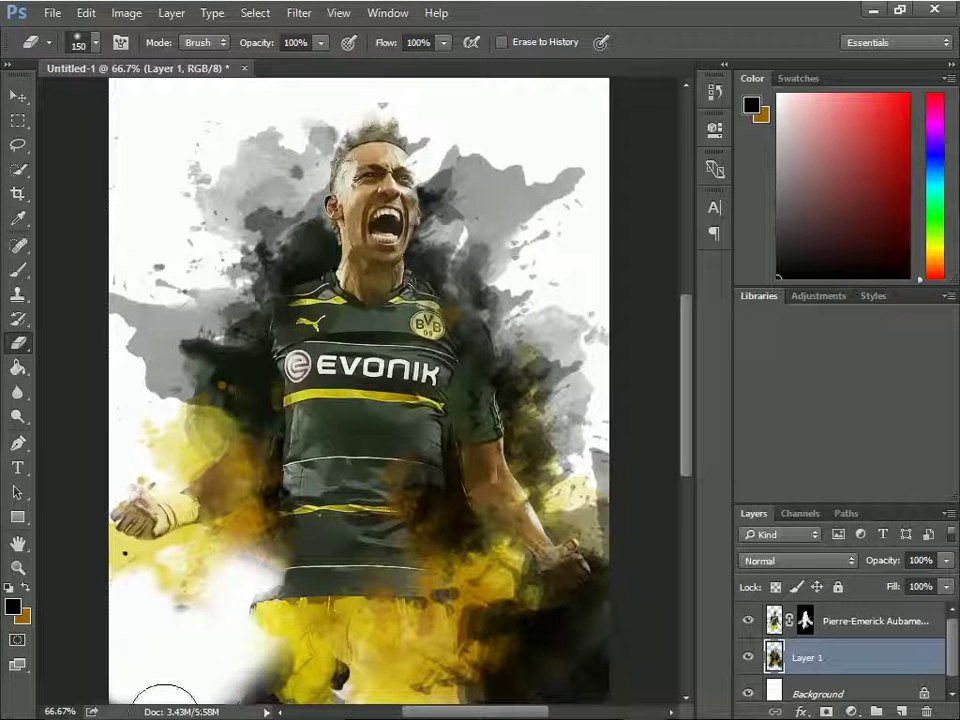
pyautogui.moveTo(253, 596)
pyautogui.mouseDown()
pyautogui.moveTo(386, 675)
pyautogui.moveTo(556, 618)
pyautogui.moveTo(600, 512)
pyautogui.mouseUp()
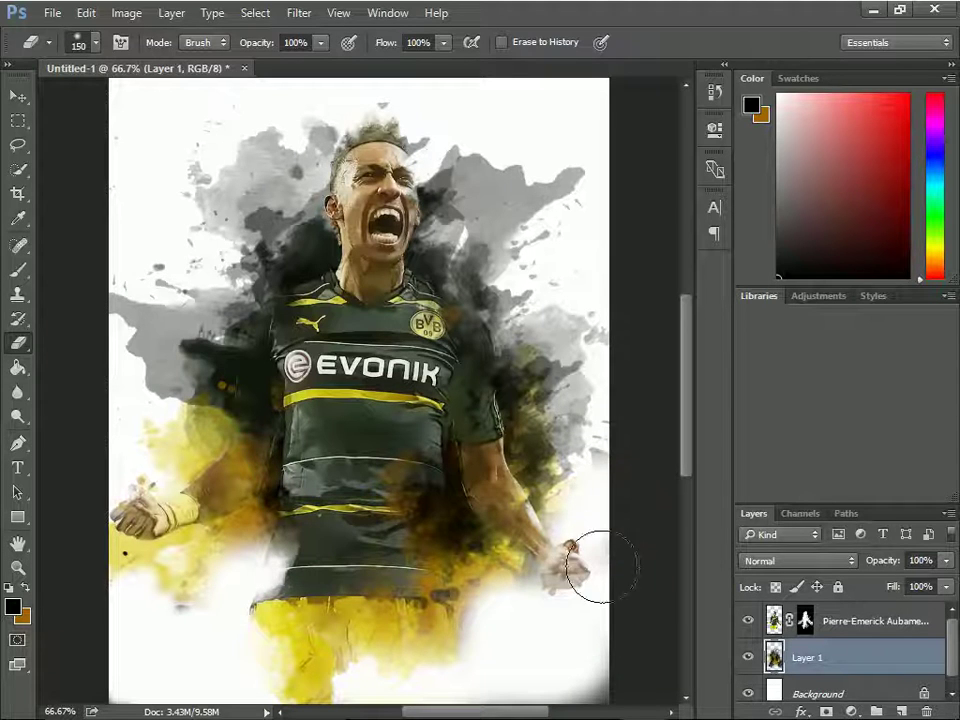
pyautogui.moveTo(513, 637); pyautogui.dragTo(558, 582)
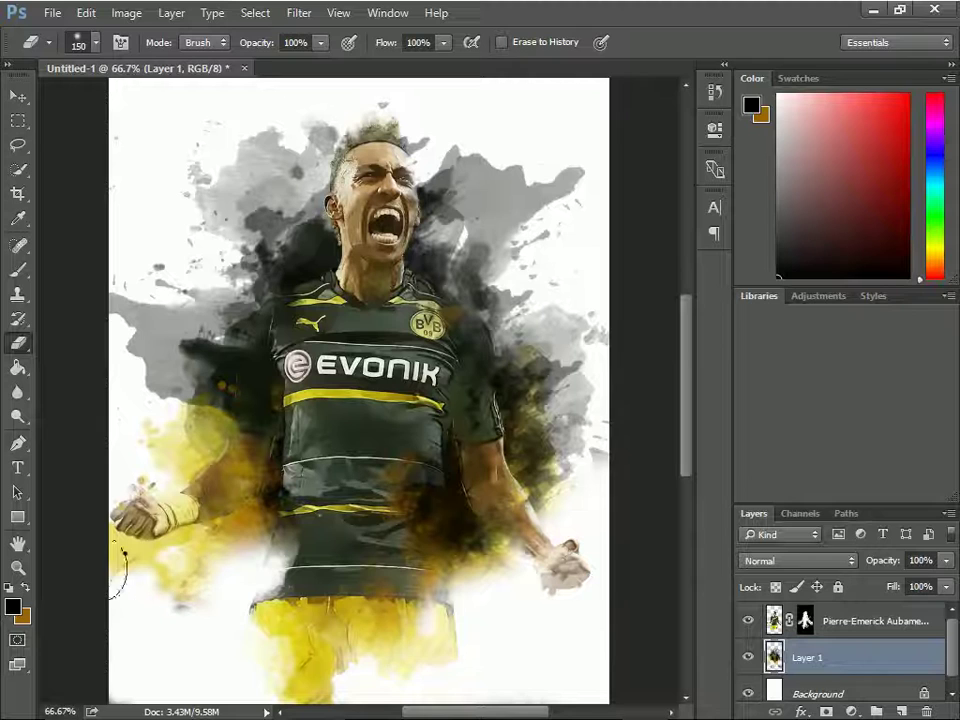
pyautogui.click(18, 269)
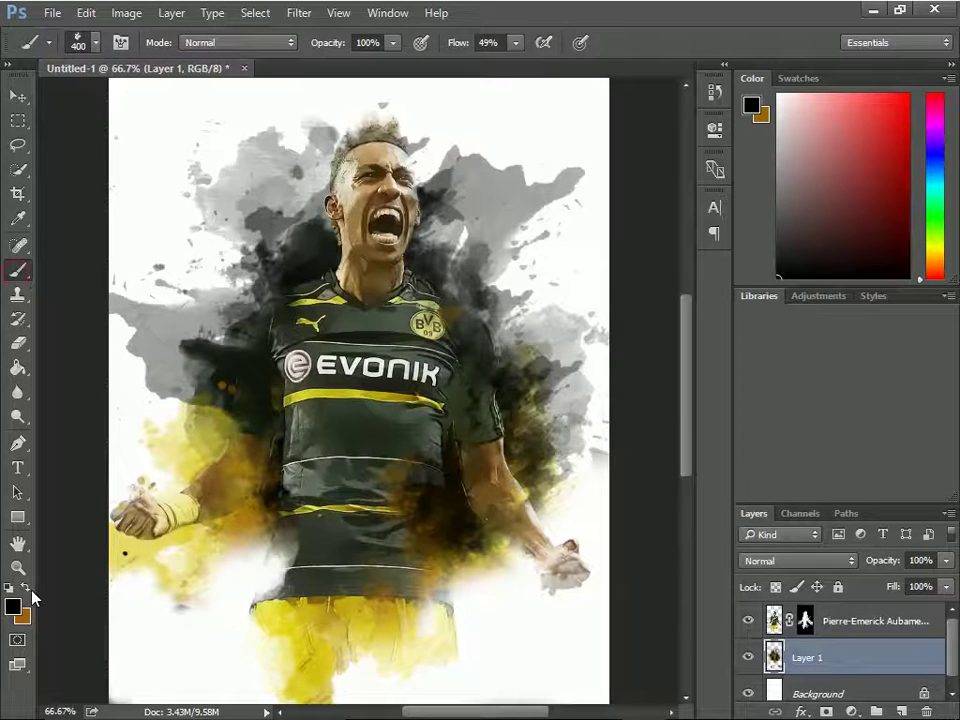
# Step: Sample golden yellow from the shorts, paint the canvas bottom, and load the 675 px splatter brush
pyautogui.click(27, 589)
pyautogui.click(285, 611)
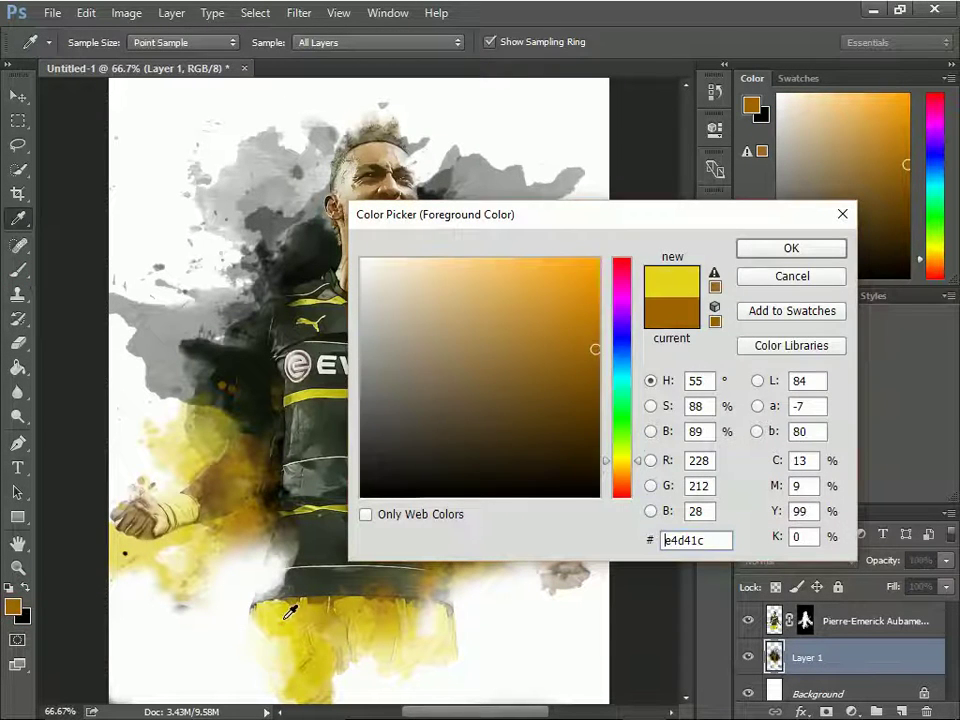
pyautogui.click(834, 250)
pyautogui.press('b')
pyautogui.moveTo(230, 590)
pyautogui.mouseDown()
pyautogui.moveTo(460, 600)
pyautogui.moveTo(520, 615)
pyautogui.mouseUp()
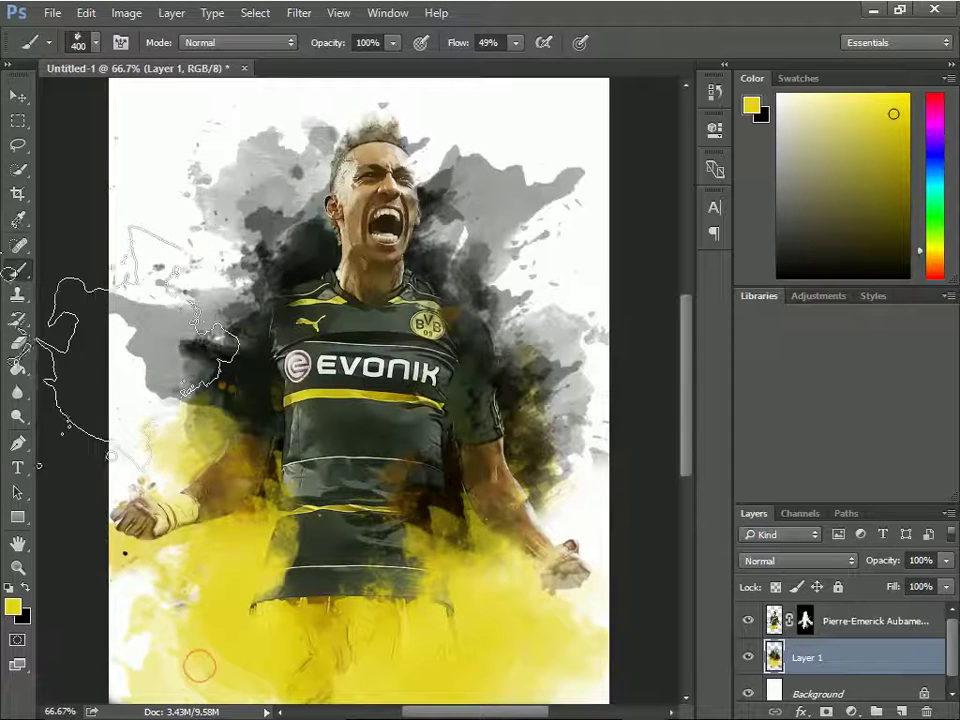
pyautogui.click(88, 50)
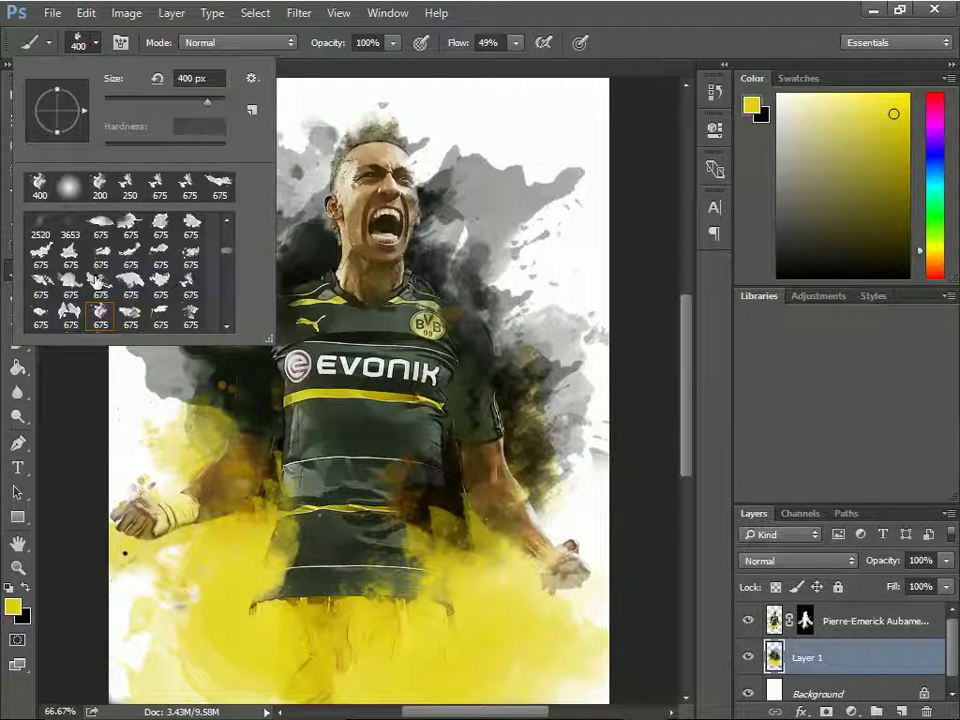
pyautogui.click(102, 258)
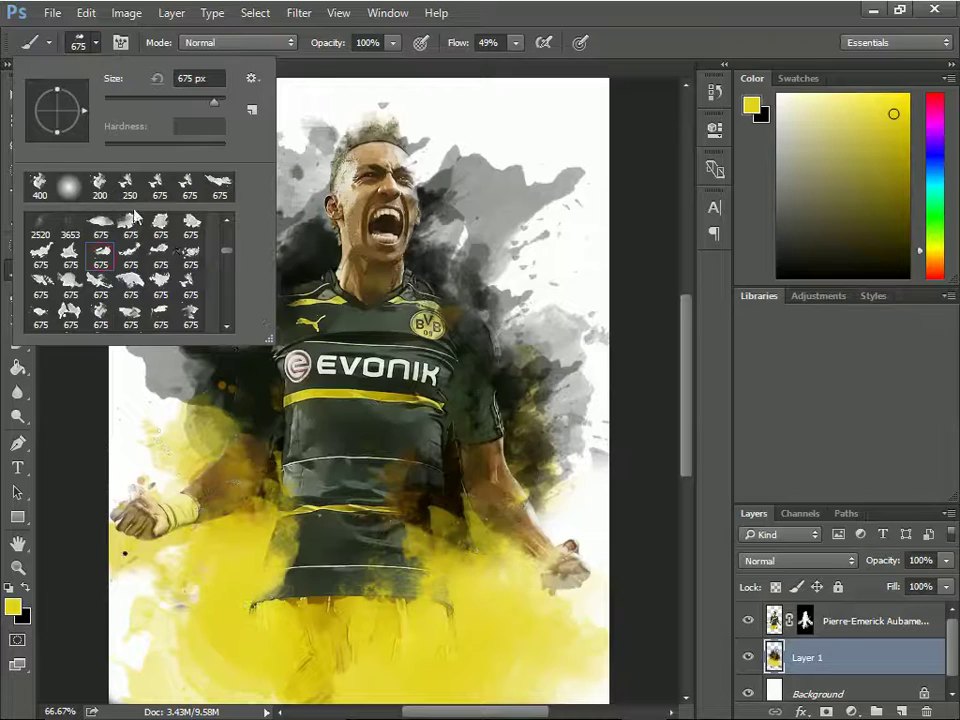
pyautogui.click(72, 35)
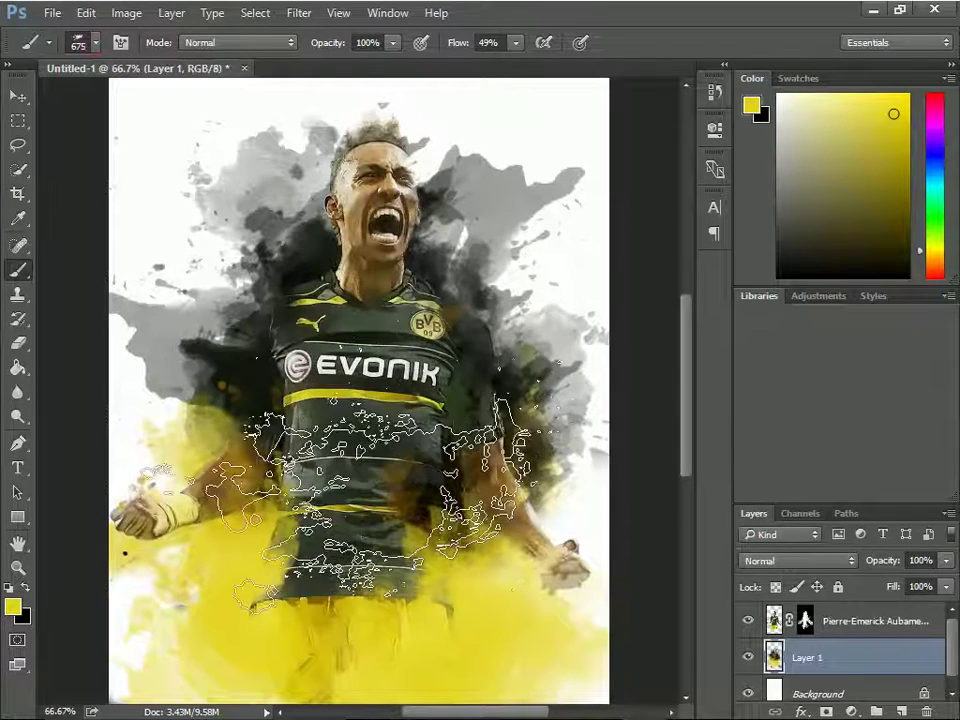
# Step: Switch to black at 250 px and paint dark splatter around both forearms and the right fist
pyautogui.press('[')
pyautogui.press('[')
pyautogui.press('[')
pyautogui.press('[')
pyautogui.press('[')
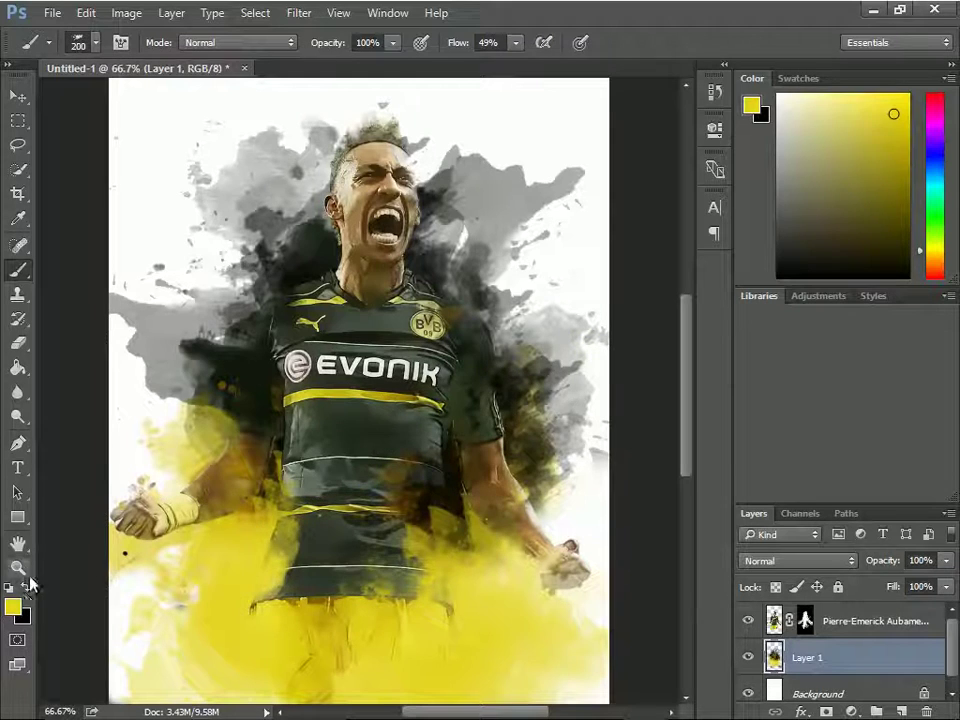
pyautogui.click(25, 590)
pyautogui.press('[')
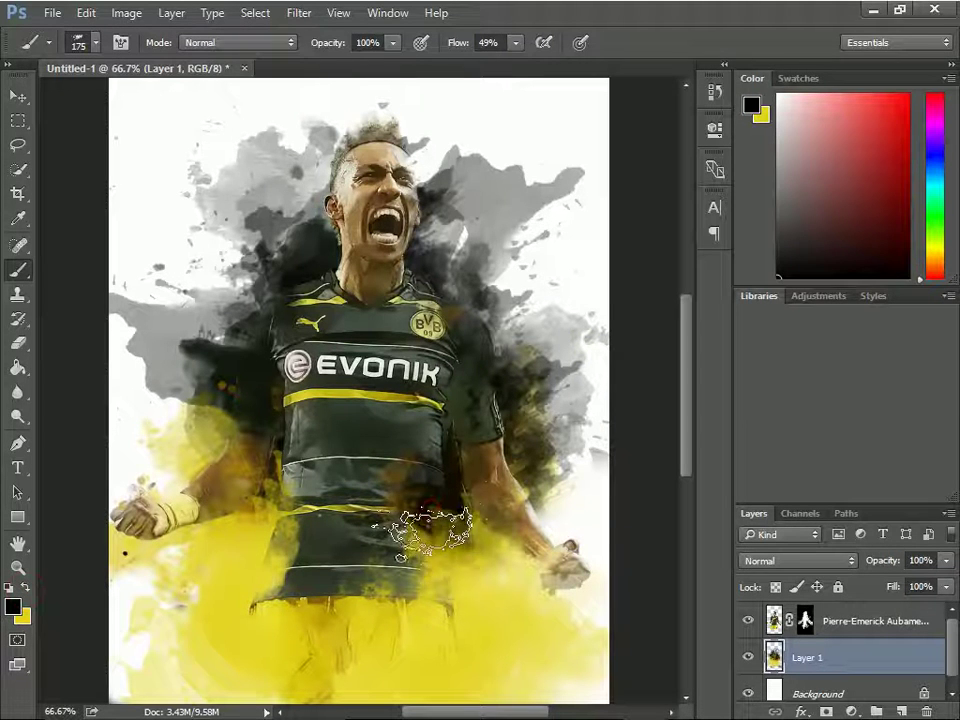
pyautogui.moveTo(443, 538)
pyautogui.mouseDown()
pyautogui.moveTo(440, 595)
pyautogui.moveTo(445, 537)
pyautogui.mouseUp()
pyautogui.hotkey('ctrl', 'z')
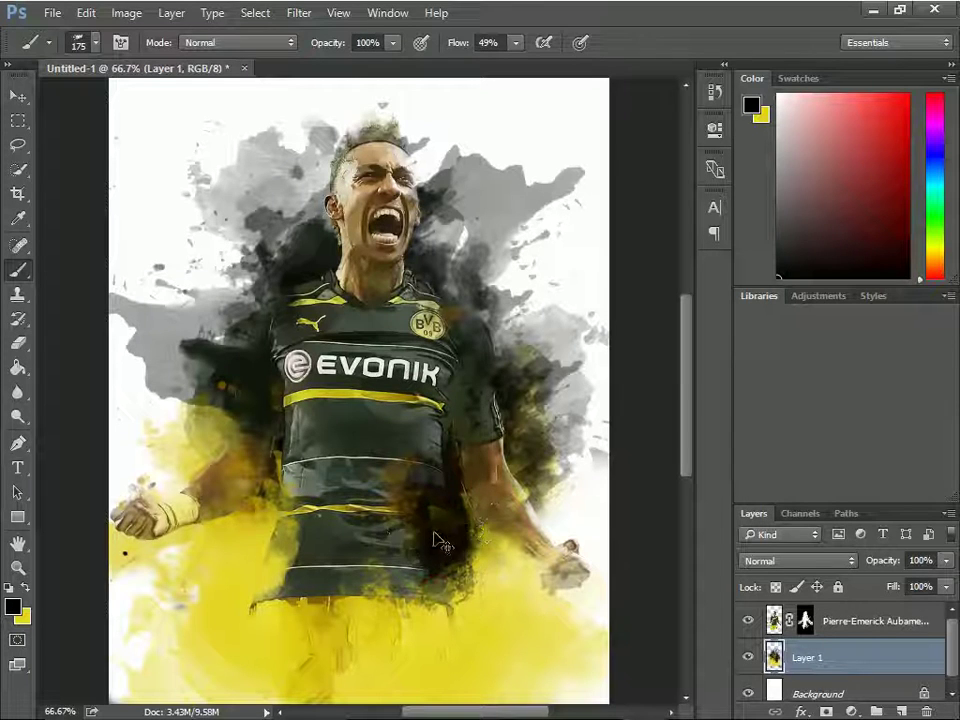
pyautogui.press(']')
pyautogui.press(']')
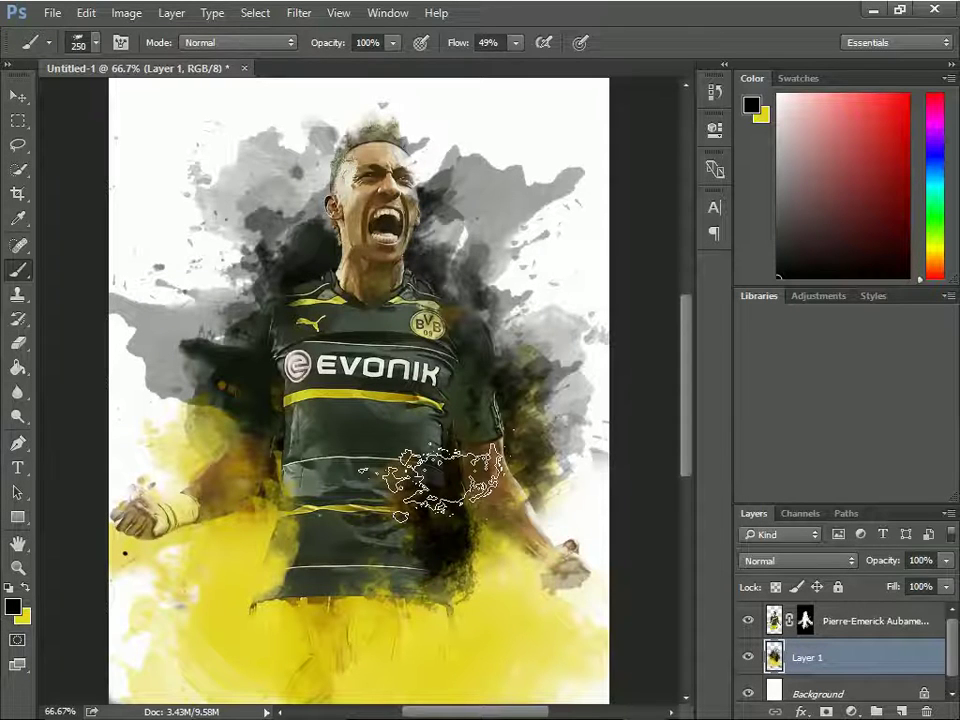
pyautogui.click(97, 44)
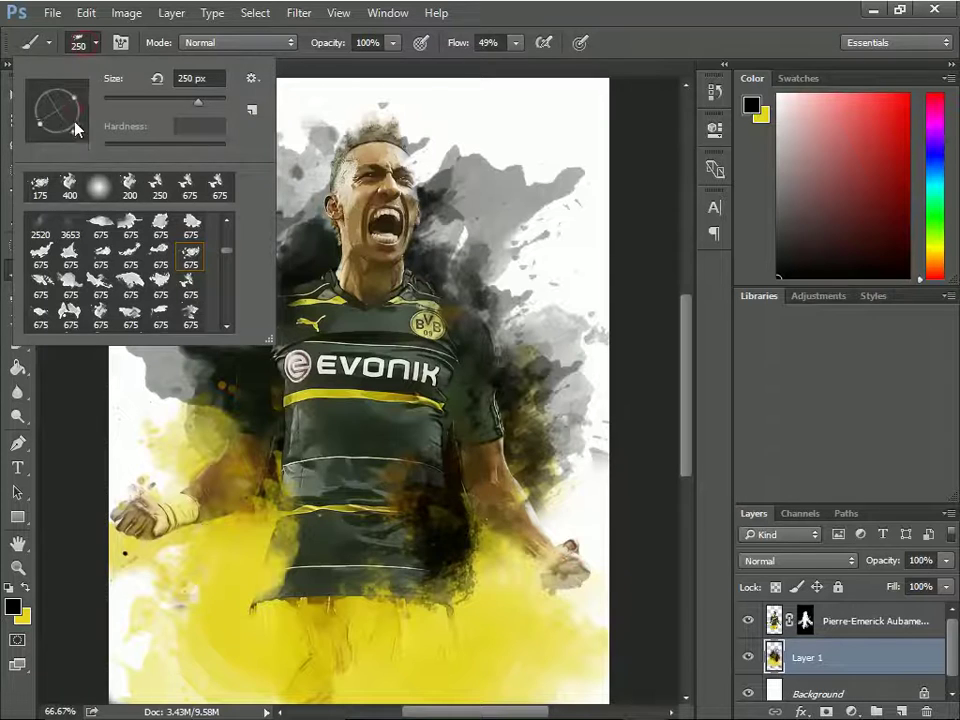
pyautogui.click(310, 445)
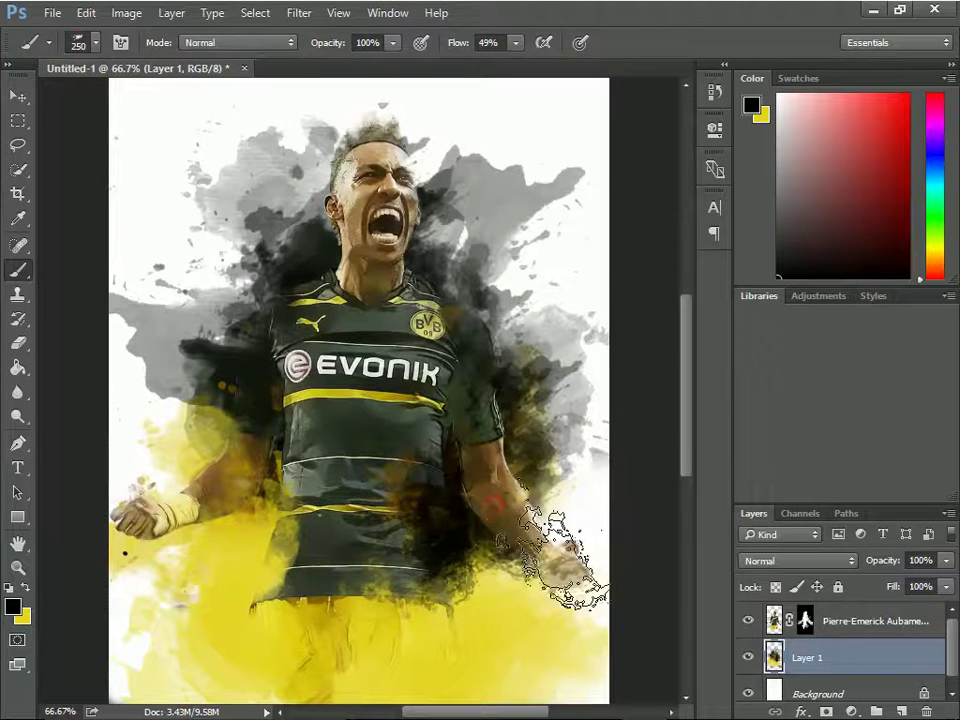
pyautogui.moveTo(250, 440); pyautogui.dragTo(280, 465)
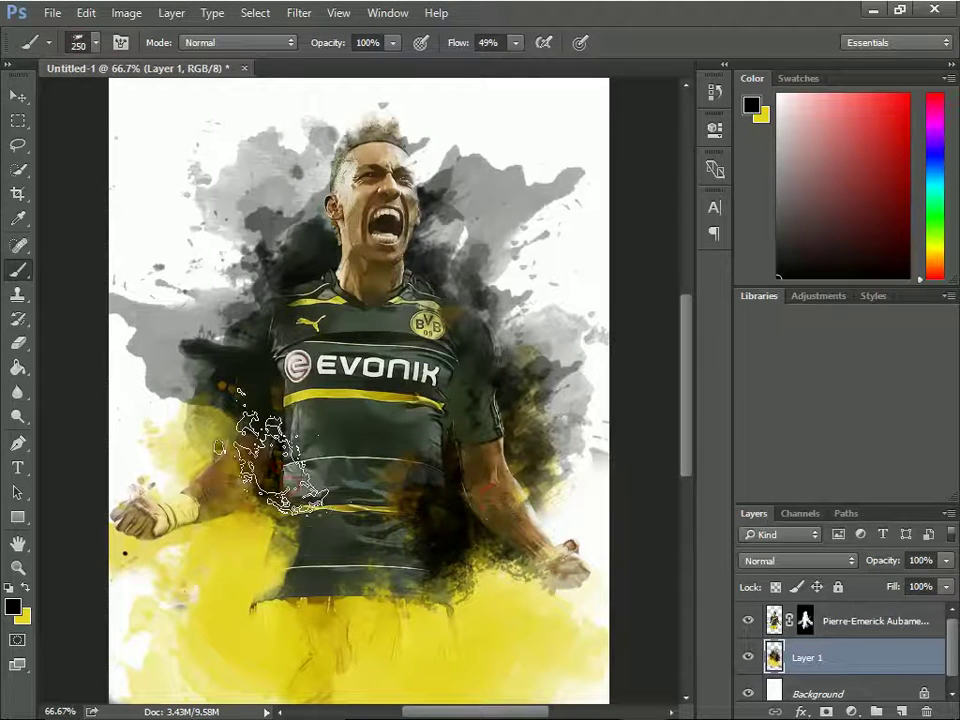
pyautogui.moveTo(430, 445); pyautogui.dragTo(621, 546)
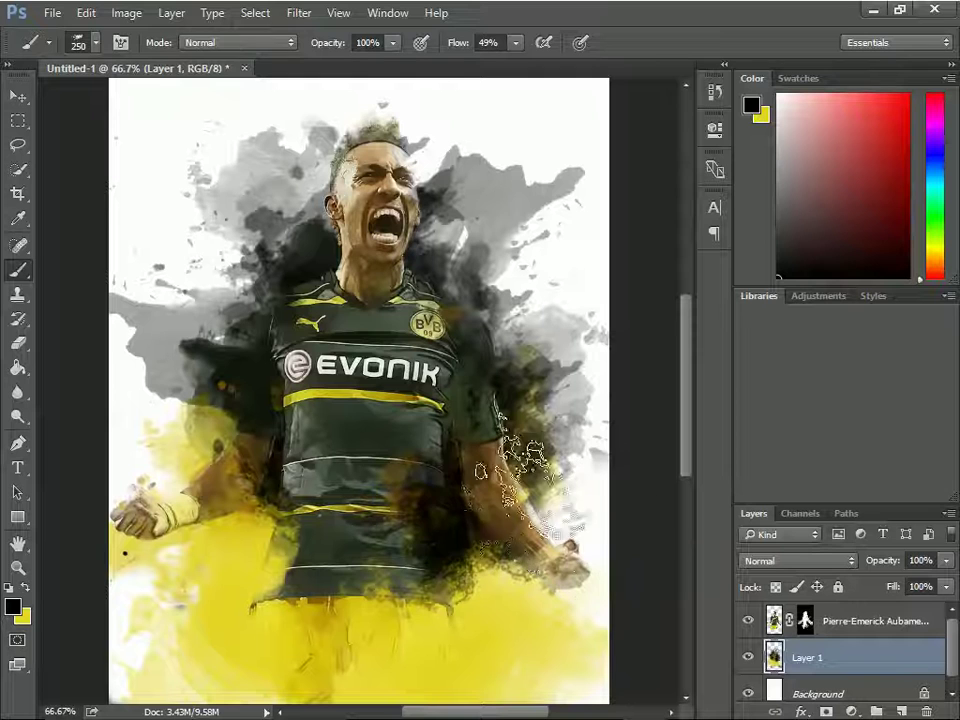
# Step: Add a new Layer 2 and set the 1200 px splatter preset down to 700 px
pyautogui.click(806, 622)
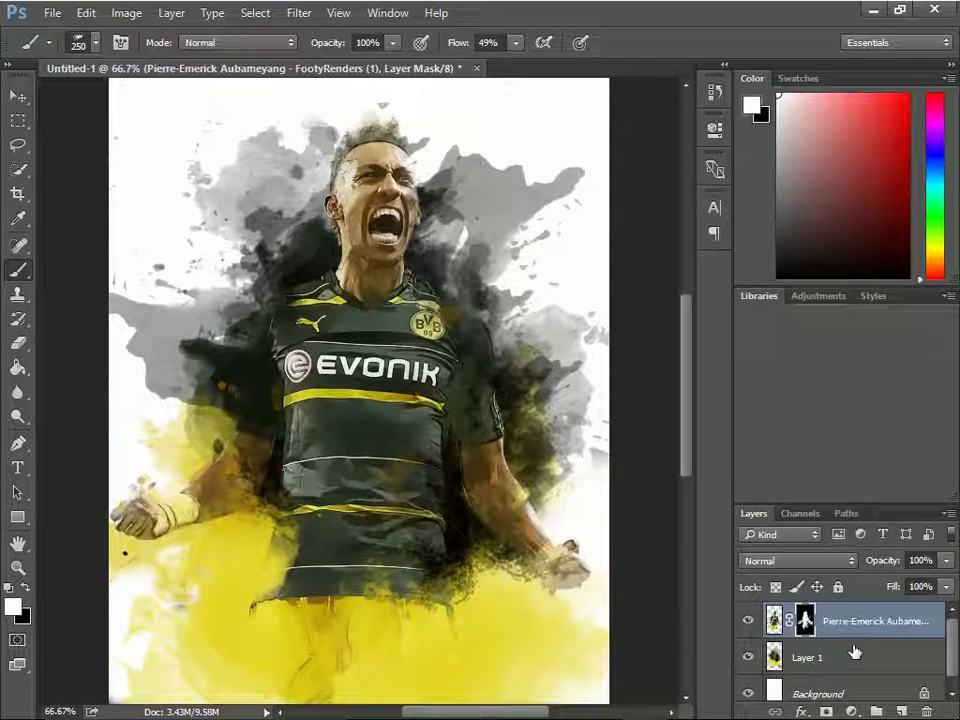
pyautogui.click(903, 712)
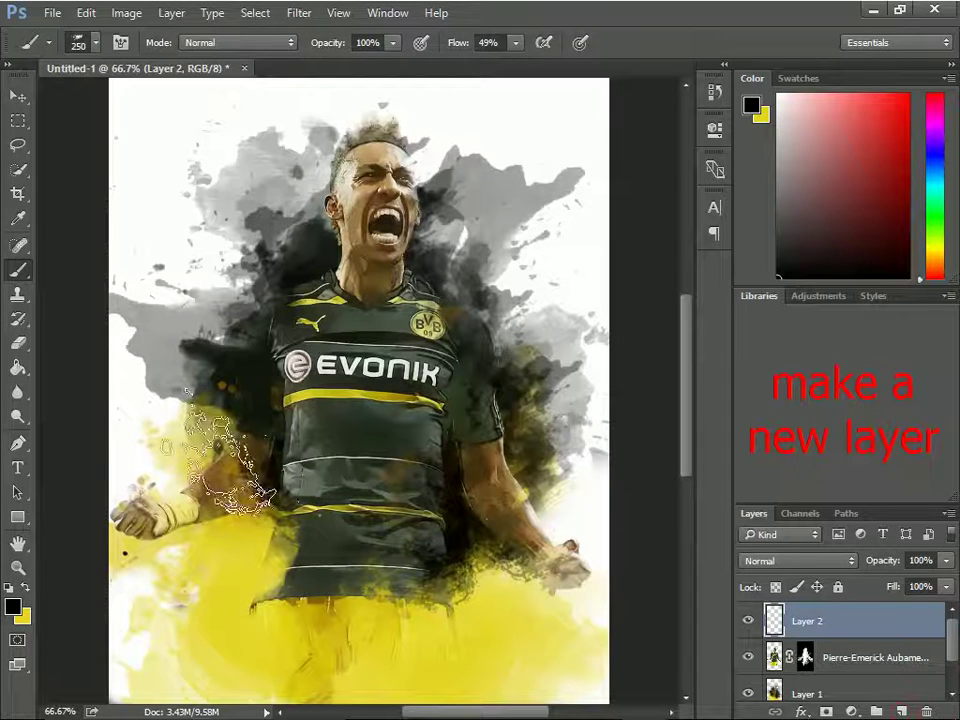
pyautogui.click(88, 47)
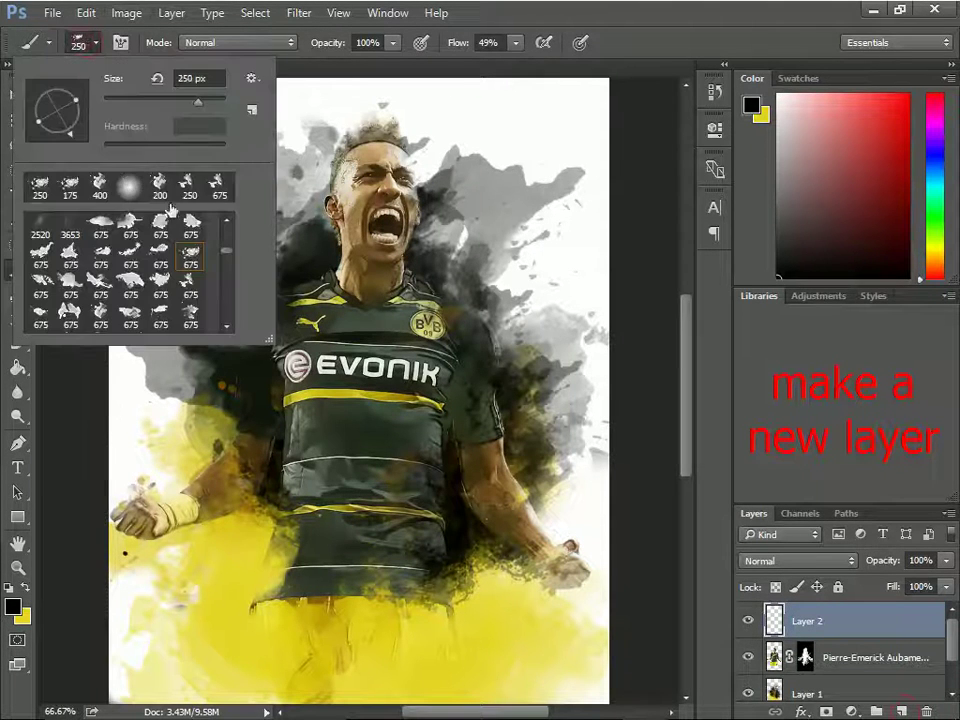
pyautogui.scroll(-2, 211, 302)
pyautogui.scroll(-1, 171, 306)
pyautogui.click(187, 313)
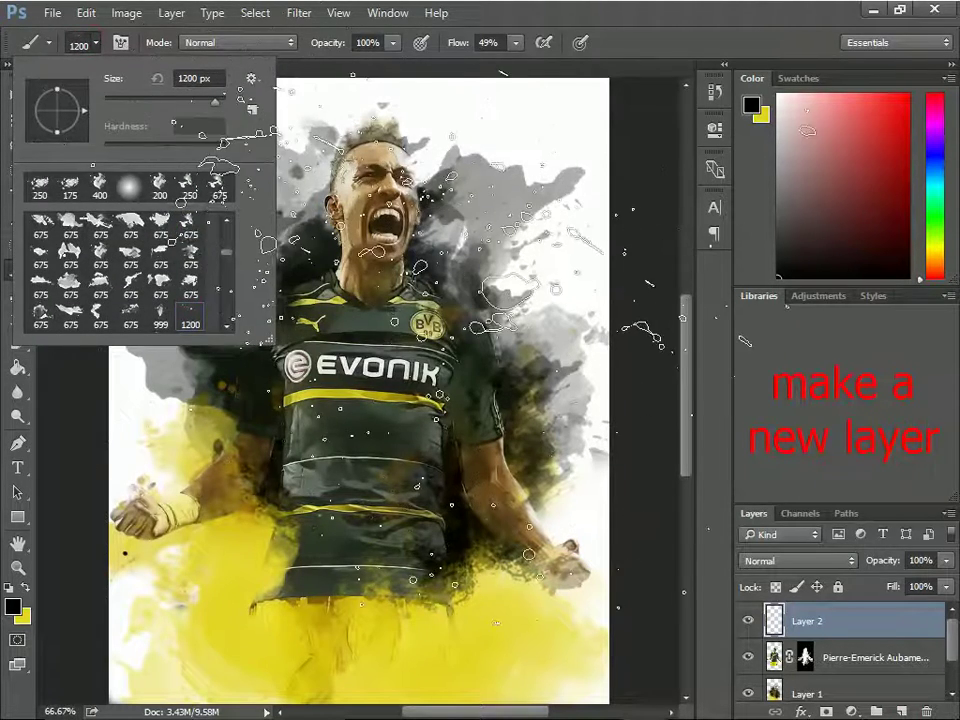
pyautogui.click(88, 44)
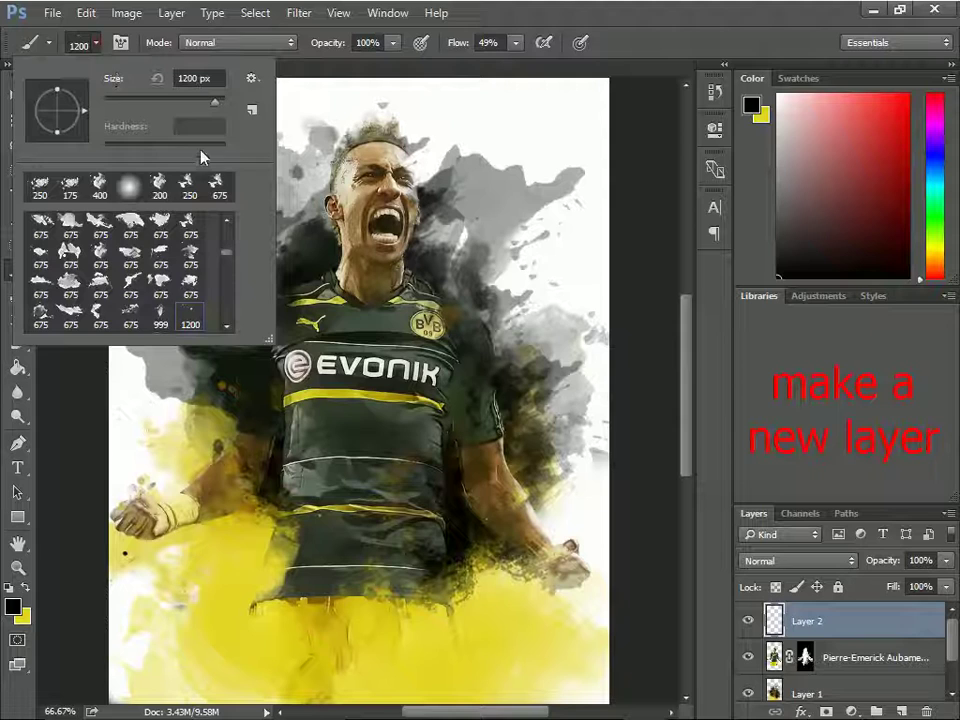
pyautogui.click(90, 44)
pyautogui.press('[')
pyautogui.press('[')
pyautogui.press('[')
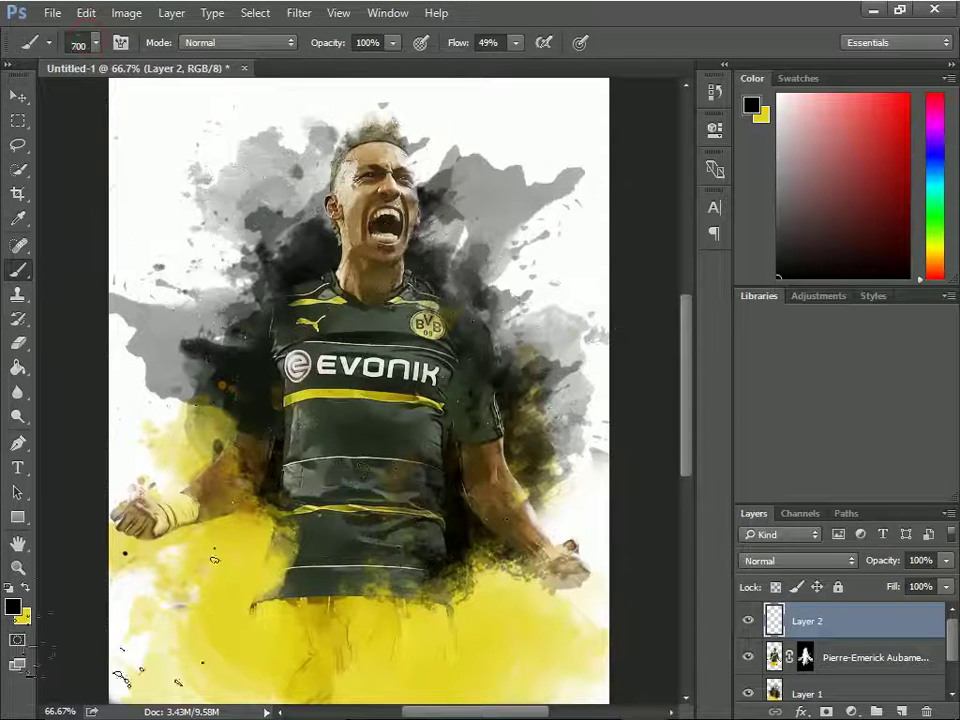
# Step: Dab yellow splatter on the chest and toward the right fist, then open the foreground colour picker
pyautogui.press('x')
pyautogui.click(290, 390)
pyautogui.moveTo(410, 545); pyautogui.dragTo(555, 540)
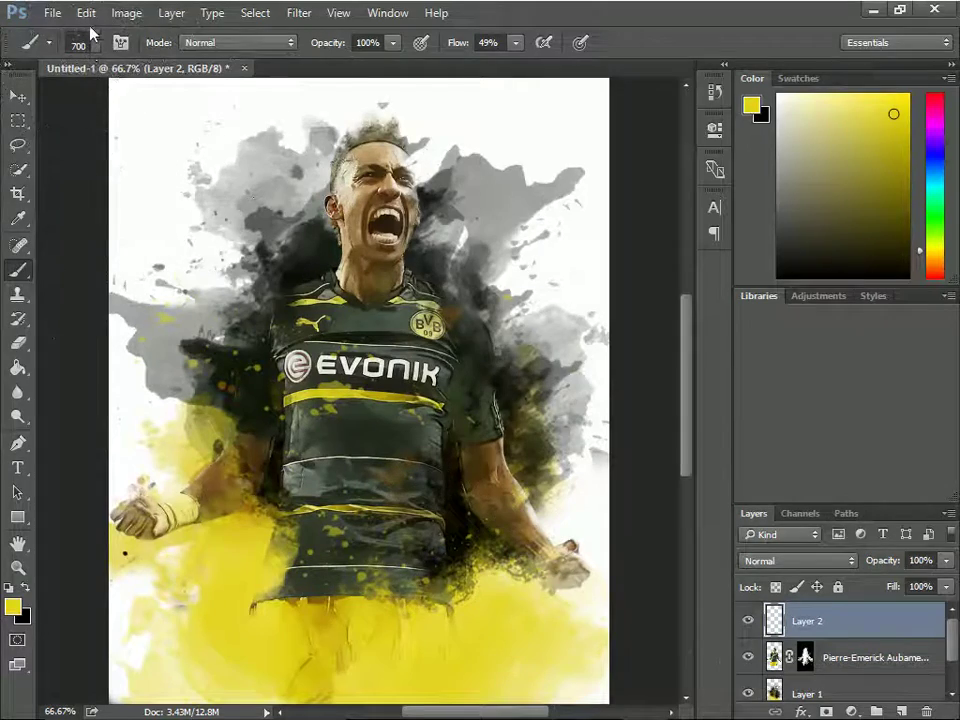
pyautogui.press('super+Down')
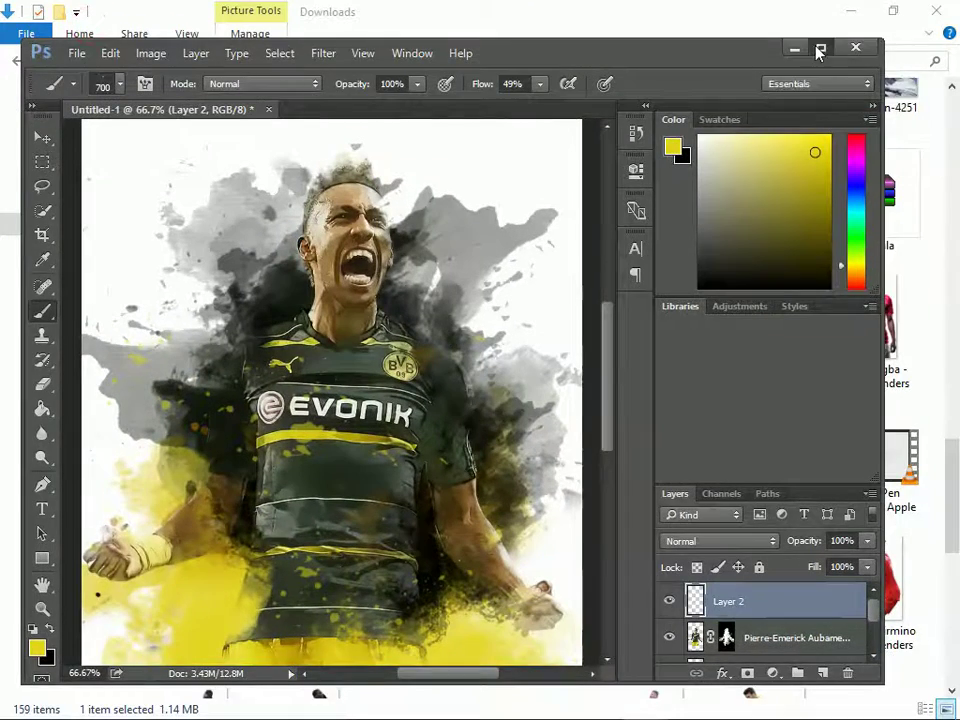
pyautogui.click(818, 52)
pyautogui.click(93, 45)
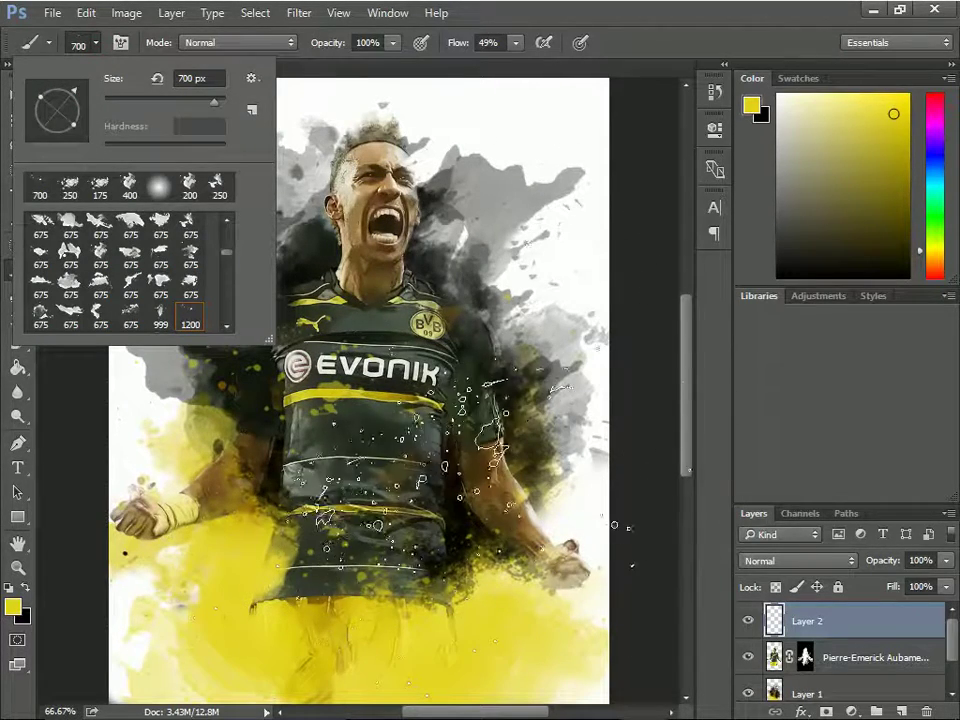
pyautogui.press('Return')
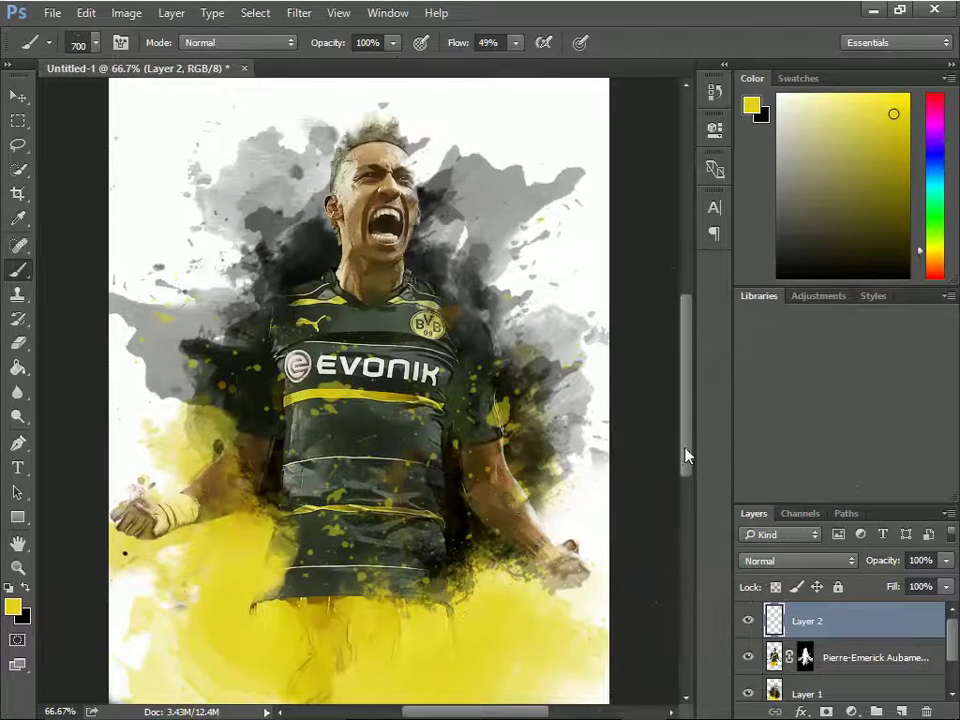
pyautogui.click(13, 606)
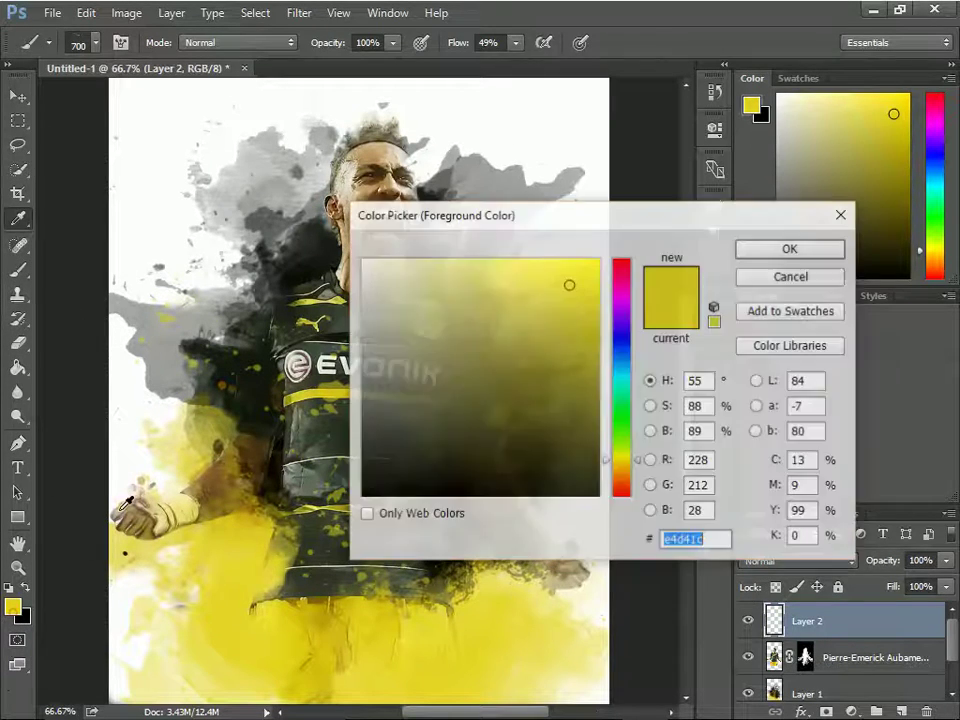
# Step: Sample a tan colour from the image and shrink the brush from 700 to 400 px
pyautogui.click(392, 146)
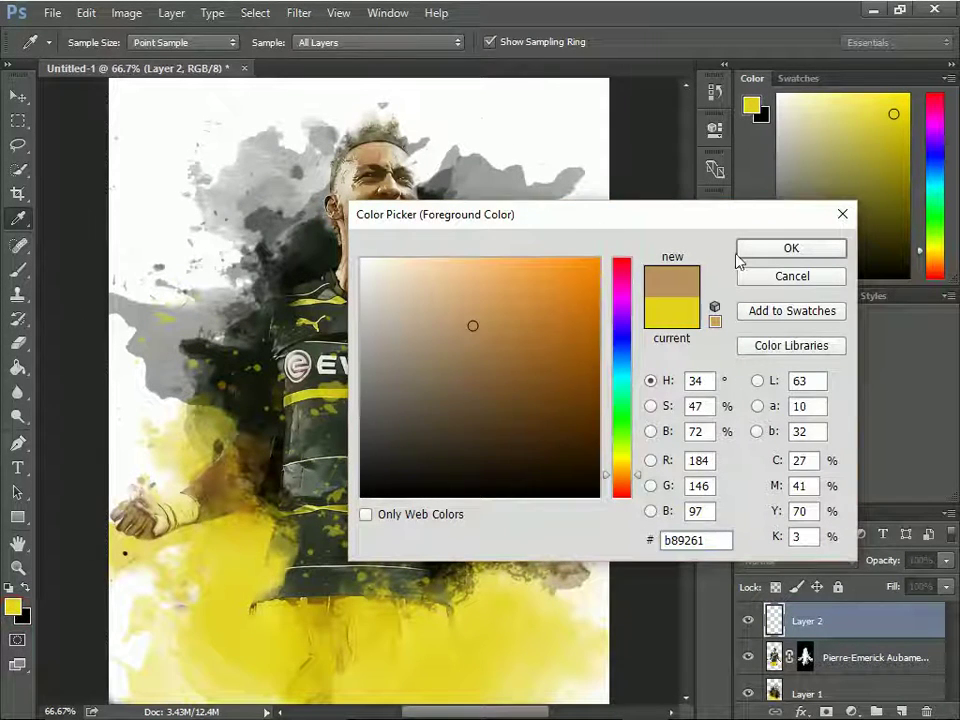
pyautogui.click(782, 252)
pyautogui.press('b')
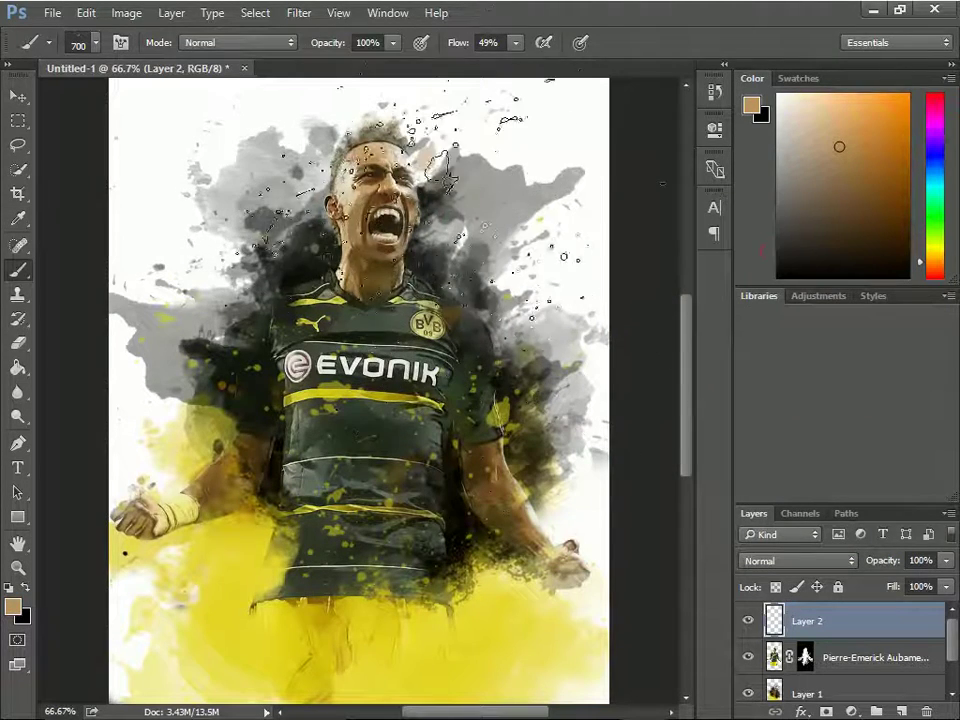
pyautogui.press('[')
pyautogui.press('[')
pyautogui.press('[')
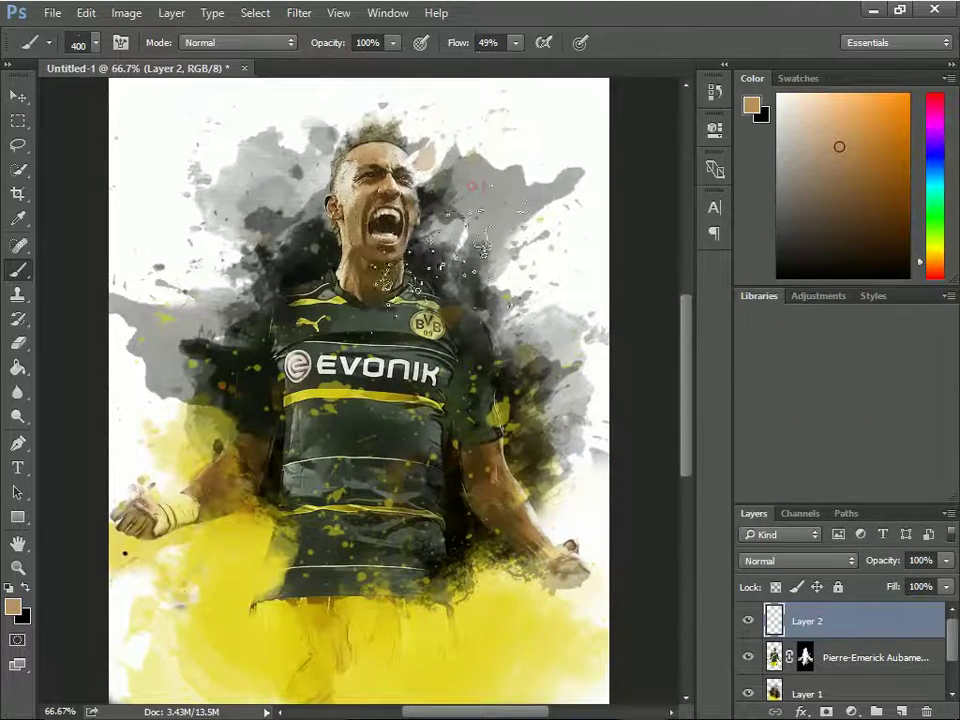
# Step: Pick a dark brown, paint a splatter near the right fist, and enlarge the brush to 700 px
pyautogui.click(14, 609)
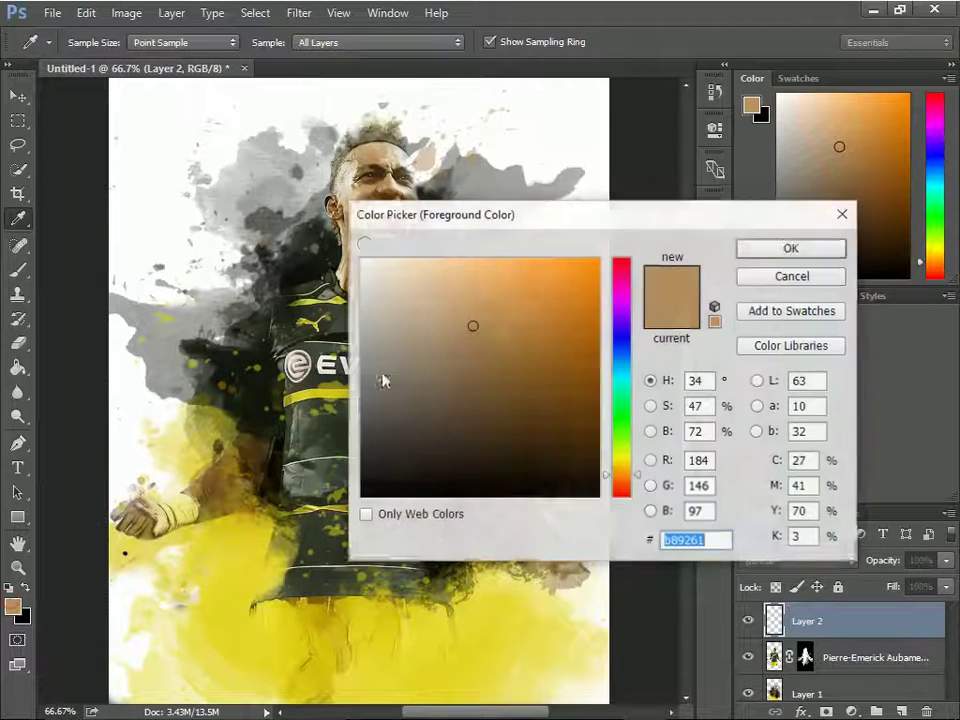
pyautogui.click(375, 177)
pyautogui.click(763, 254)
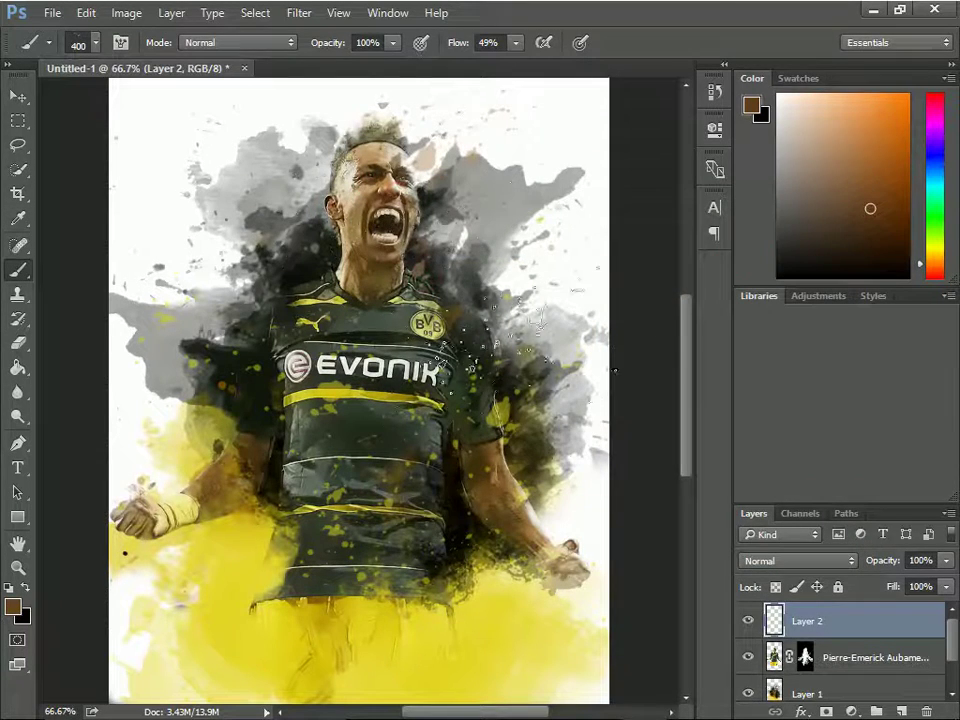
pyautogui.click(563, 533)
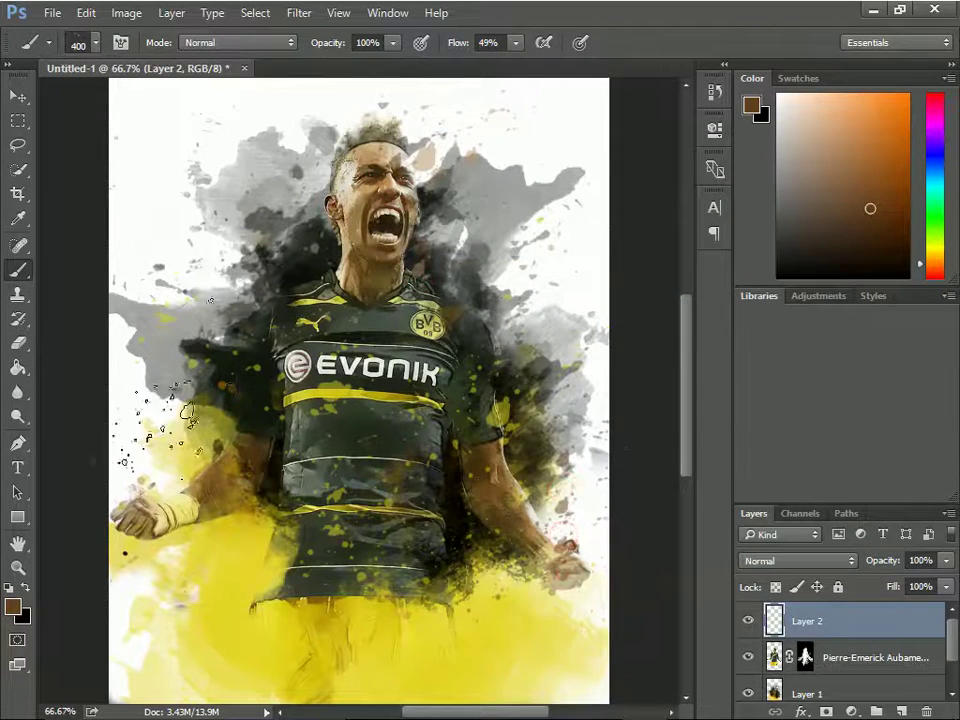
pyautogui.click(80, 44)
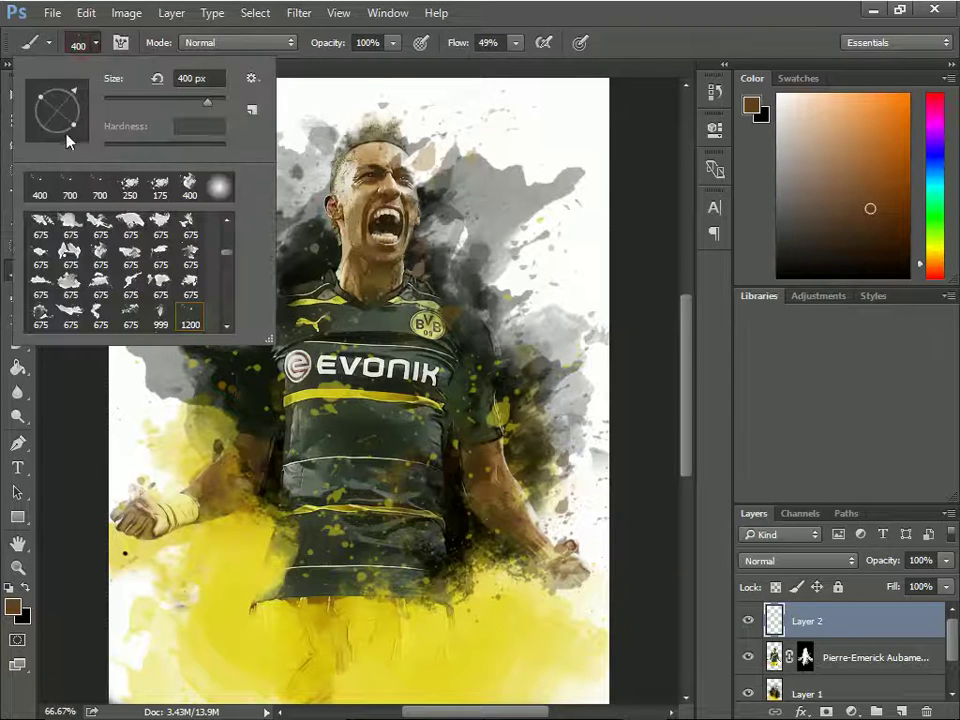
pyautogui.click(145, 440)
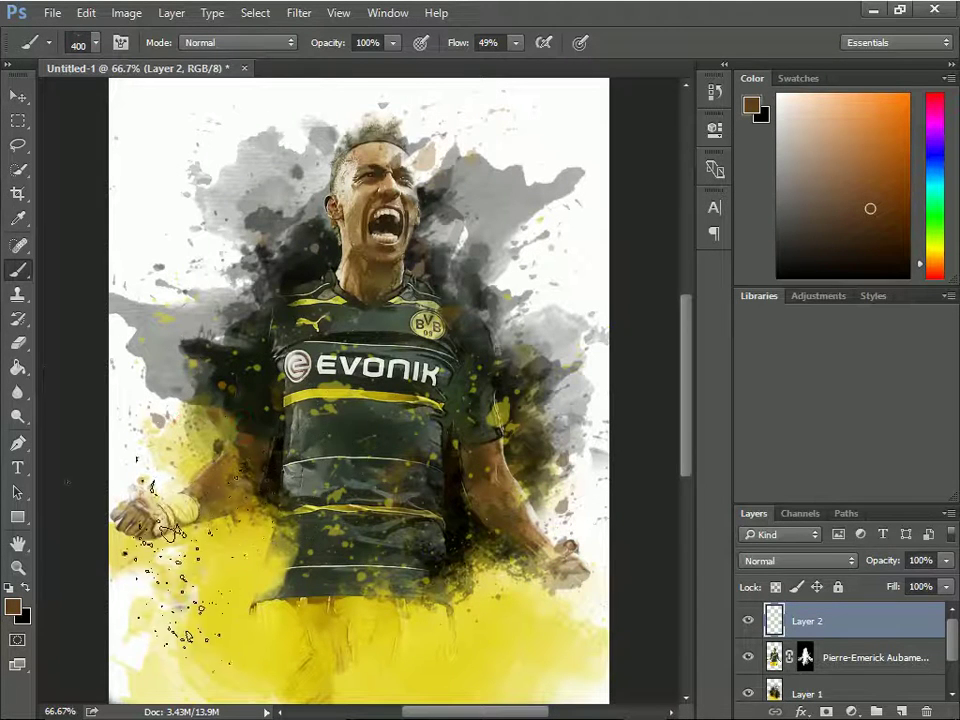
pyautogui.press(']')
pyautogui.press(']')
pyautogui.press(']')
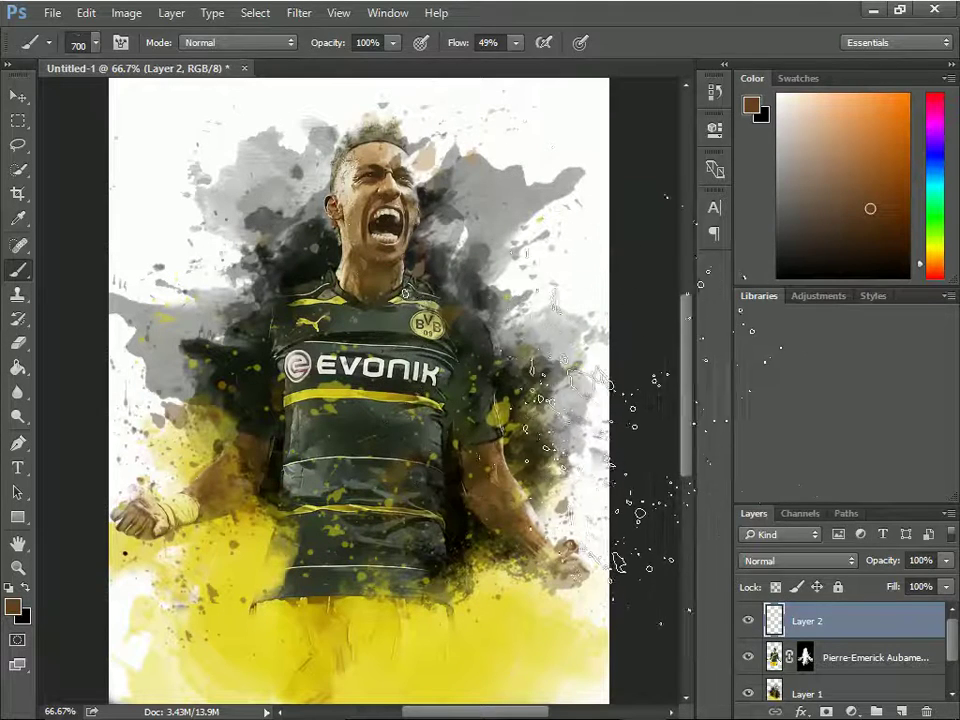
# Step: Stamp black splatters near the face, chest and upper left, then fit the image and enlarge to 1000 px
pyautogui.click(26, 590)
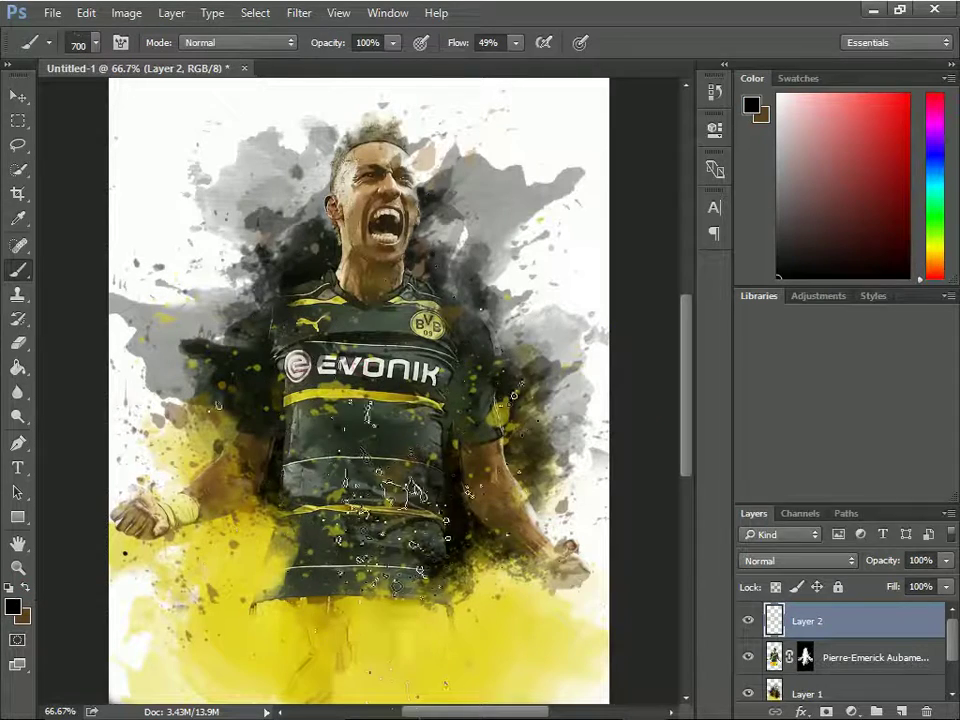
pyautogui.click(160, 490)
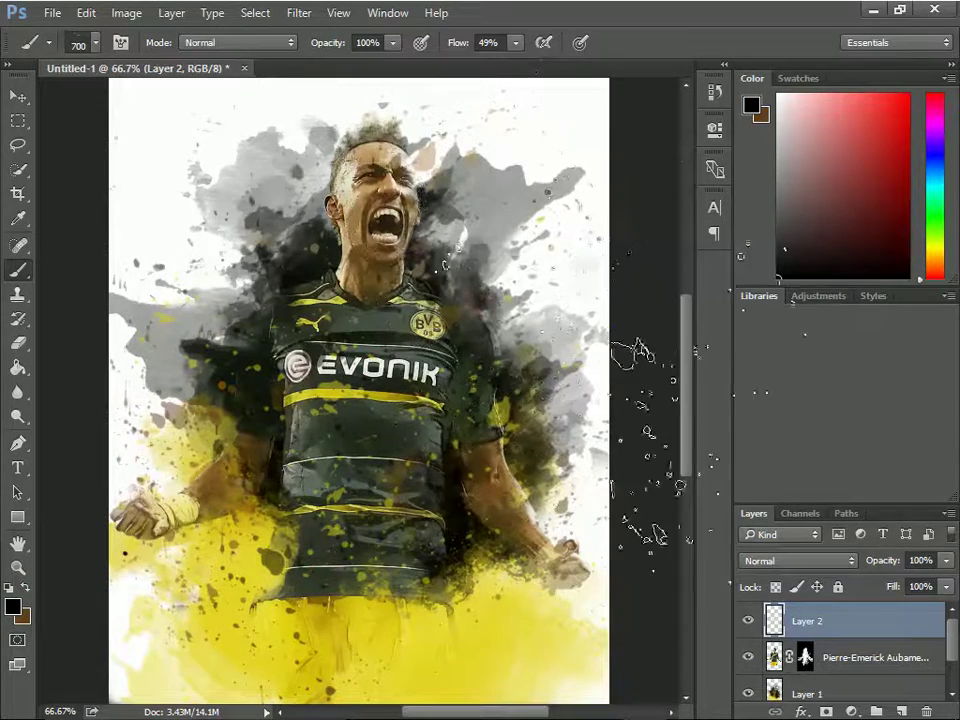
pyautogui.click(205, 160)
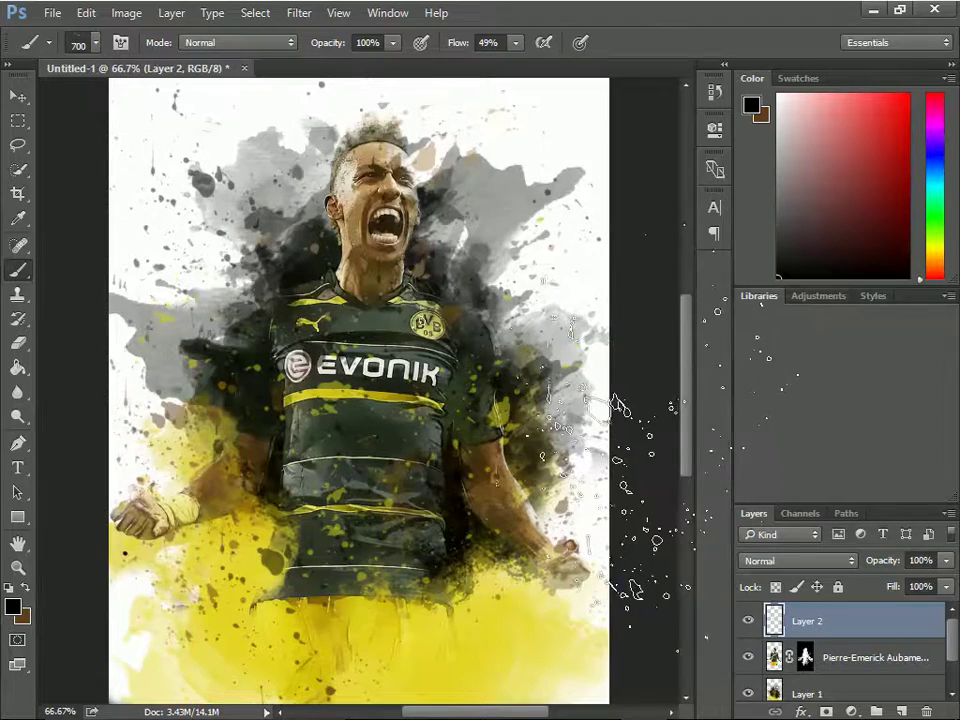
pyautogui.scroll(-1, 425, 445)
pyautogui.scroll(-3, 430, 440)
pyautogui.scroll(-2, 435, 435)
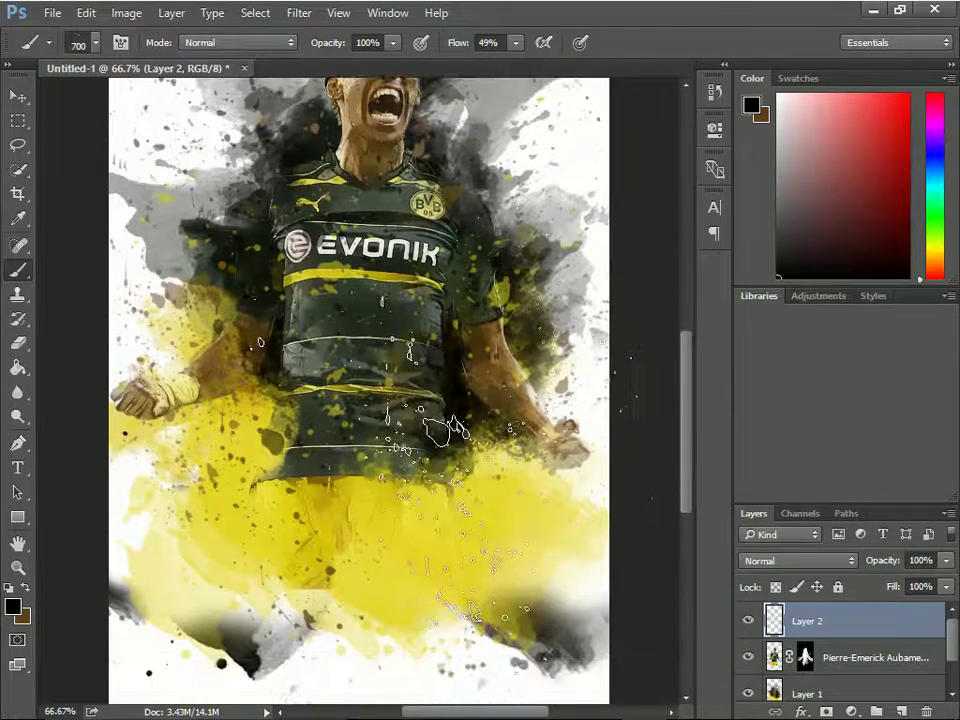
pyautogui.scroll(-1, 440, 430)
pyautogui.scroll(-3, 440, 430)
pyautogui.scroll(-2, 442, 431)
pyautogui.scroll(2, 445, 433)
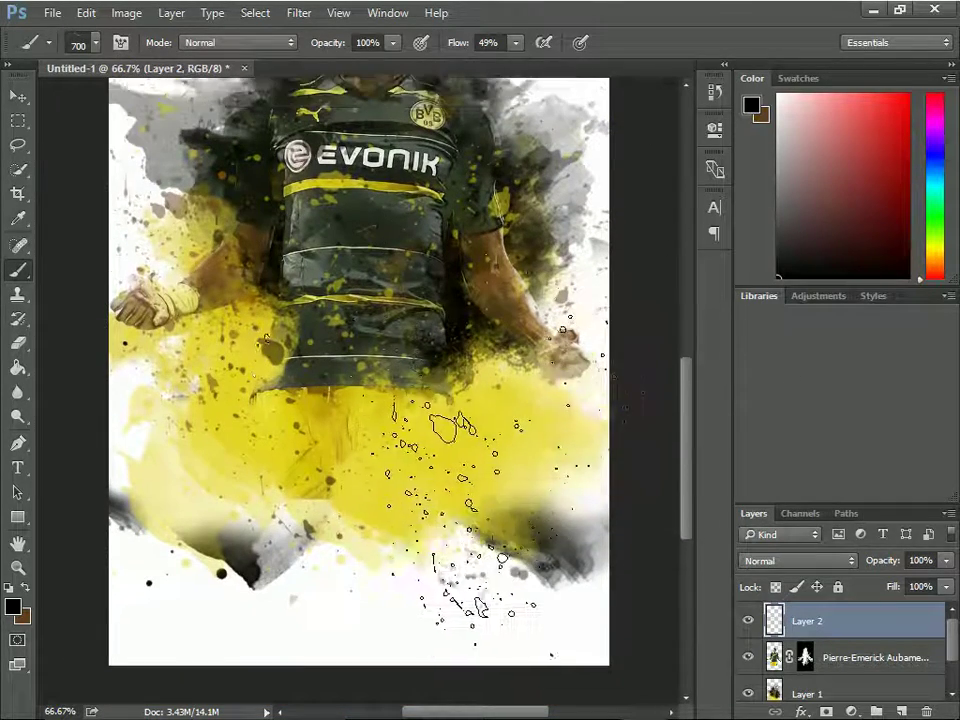
pyautogui.scroll(3, 450, 435)
pyautogui.scroll(-1, 450, 435)
pyautogui.scroll(4, 450, 430)
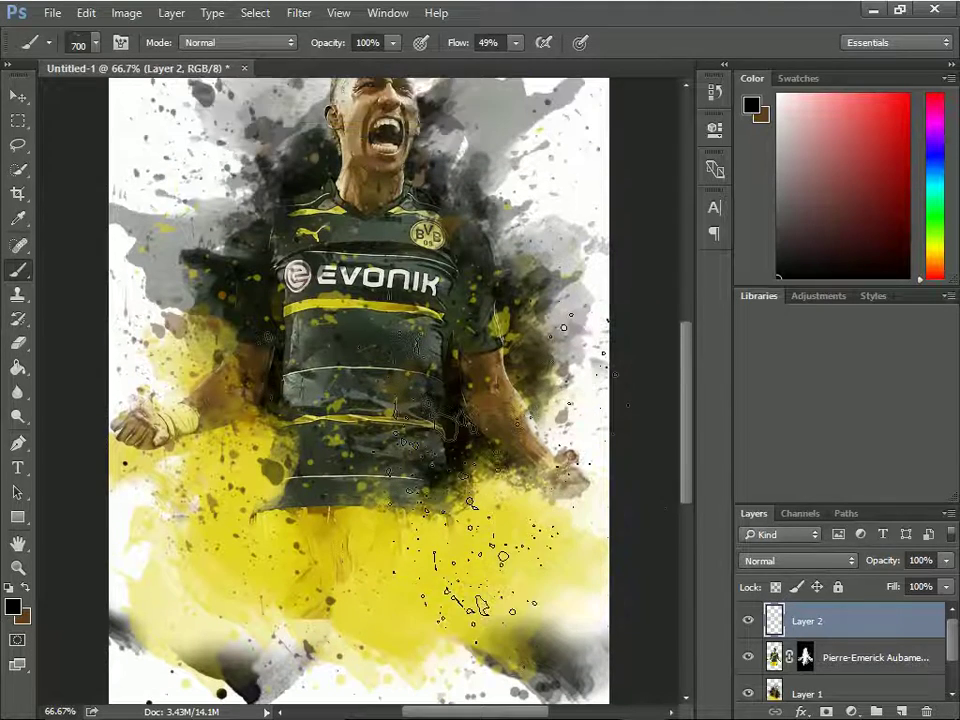
pyautogui.scroll(-1, 451, 429)
pyautogui.hotkey('ctrl', '0')
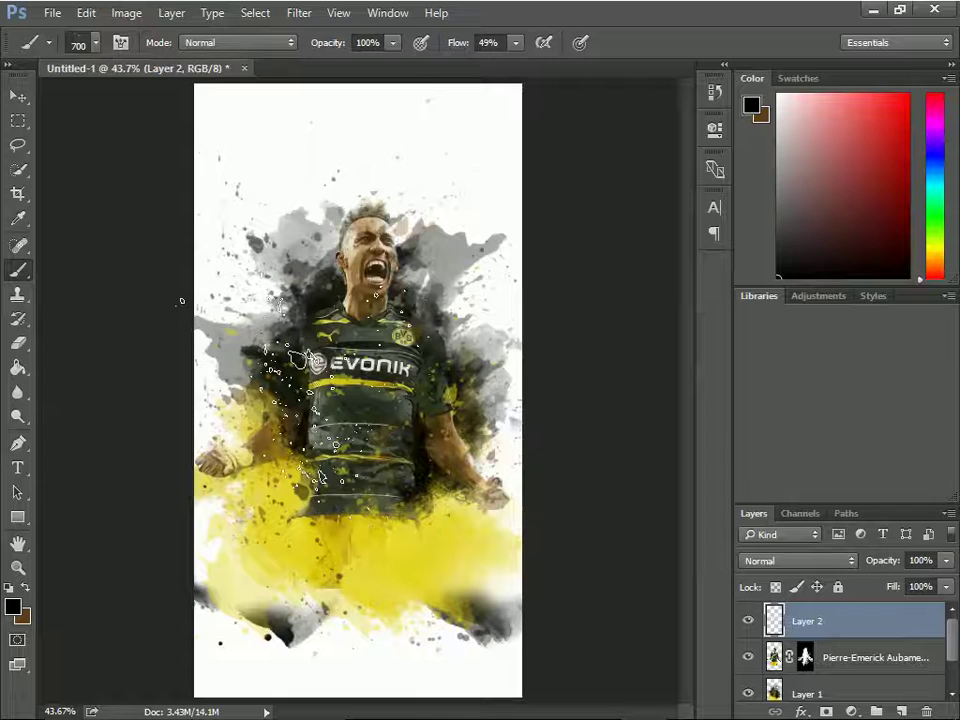
pyautogui.press(']')
pyautogui.press(']')
pyautogui.press(']')
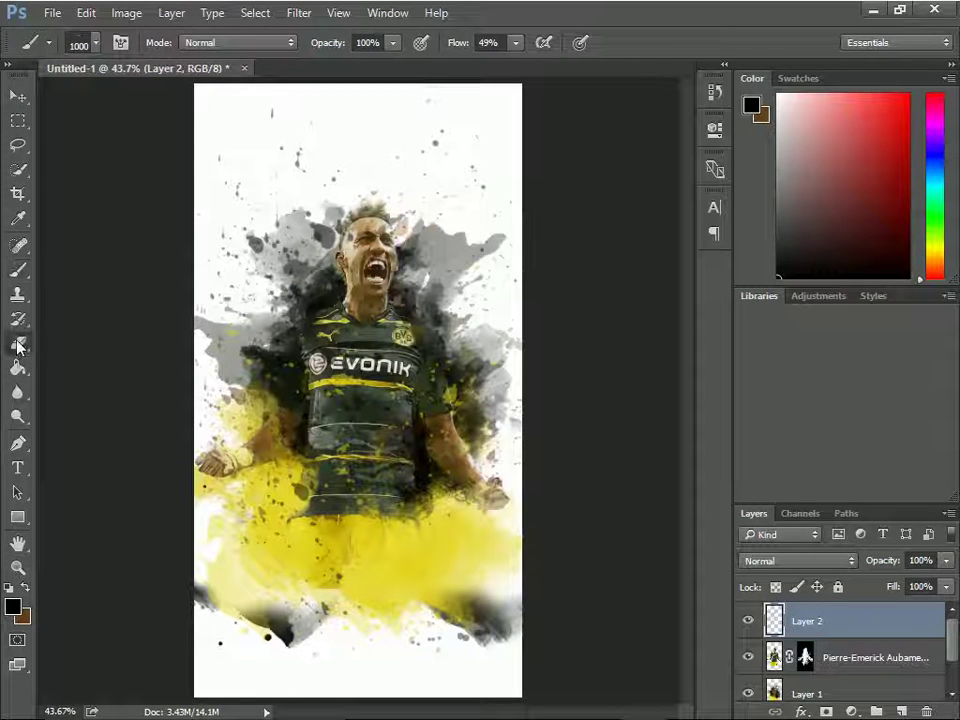
# Step: Erase the grey smudges at the bottom left and bottom right of Layer 1
pyautogui.click(17, 346)
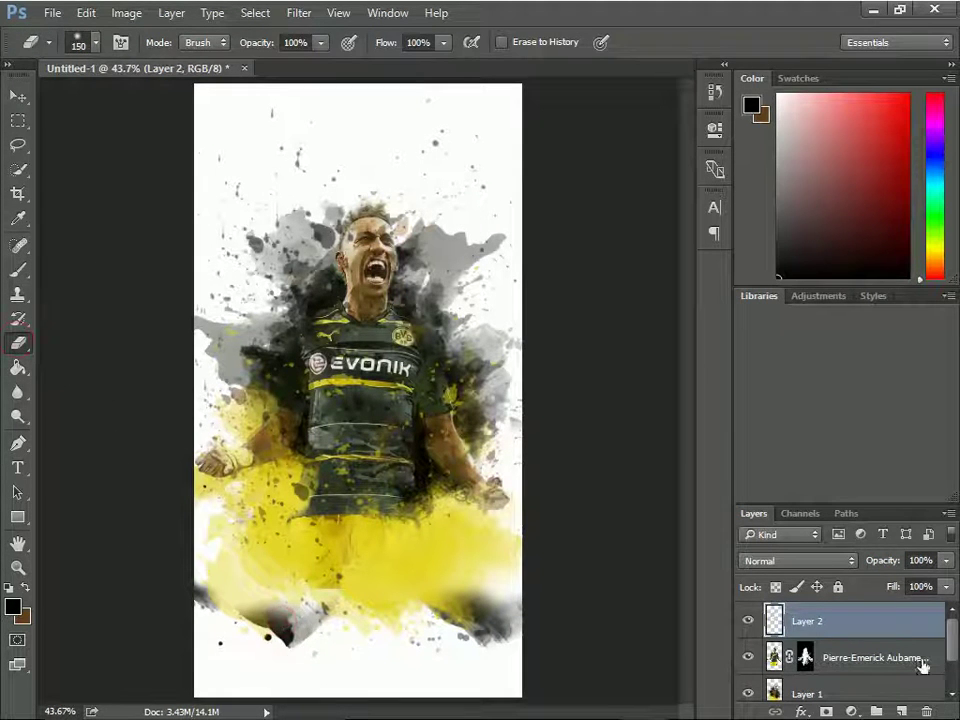
pyautogui.click(819, 690)
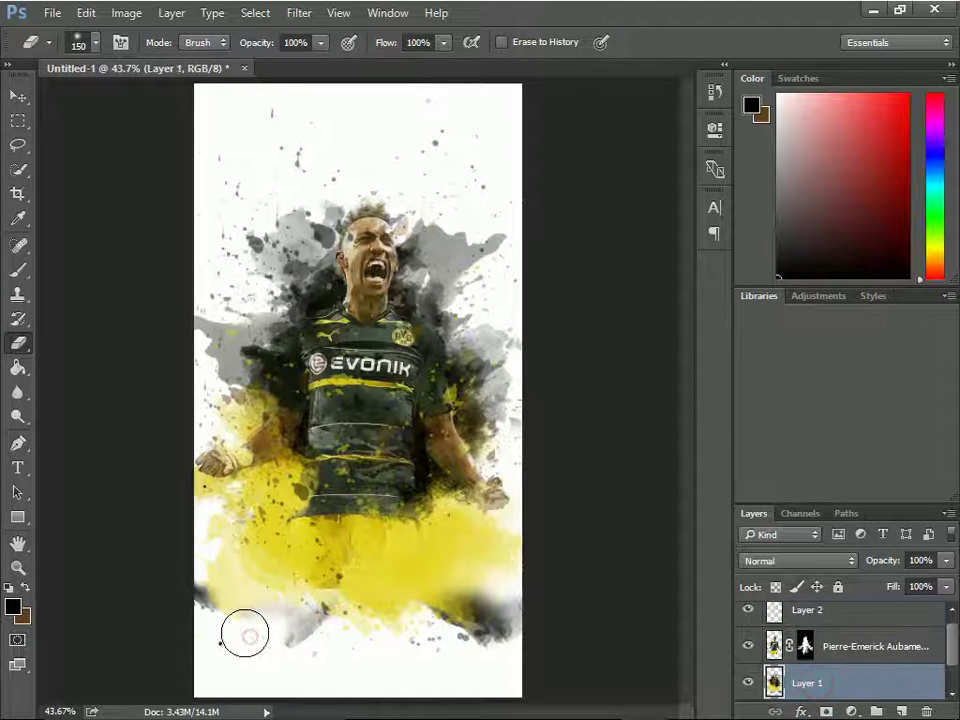
pyautogui.moveTo(245, 634); pyautogui.dragTo(282, 639)
pyautogui.moveTo(430, 630); pyautogui.dragTo(464, 616)
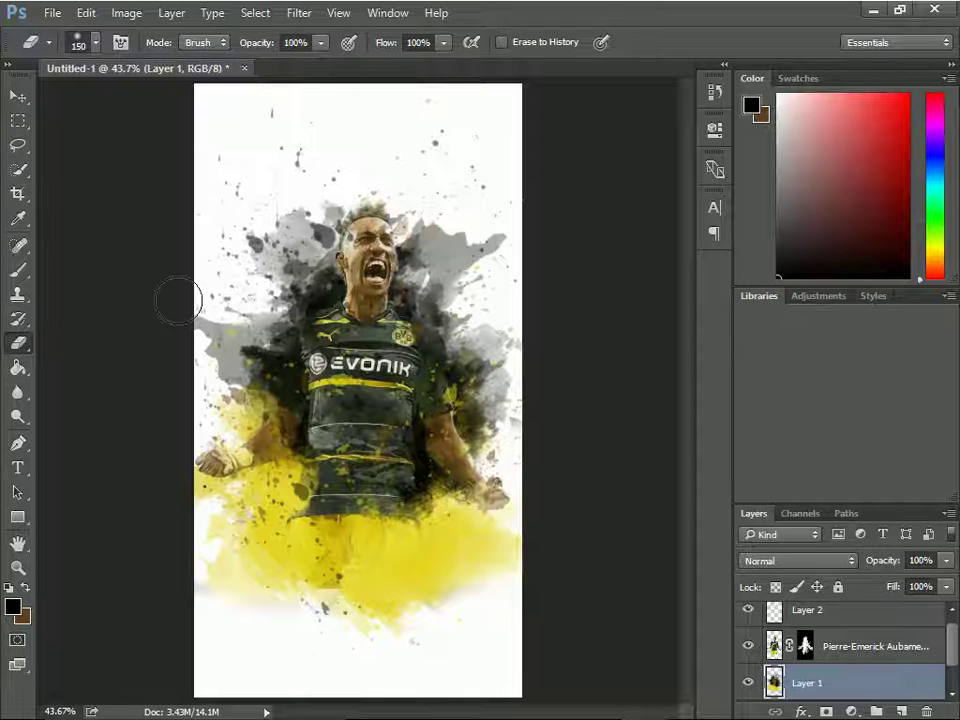
pyautogui.click(18, 269)
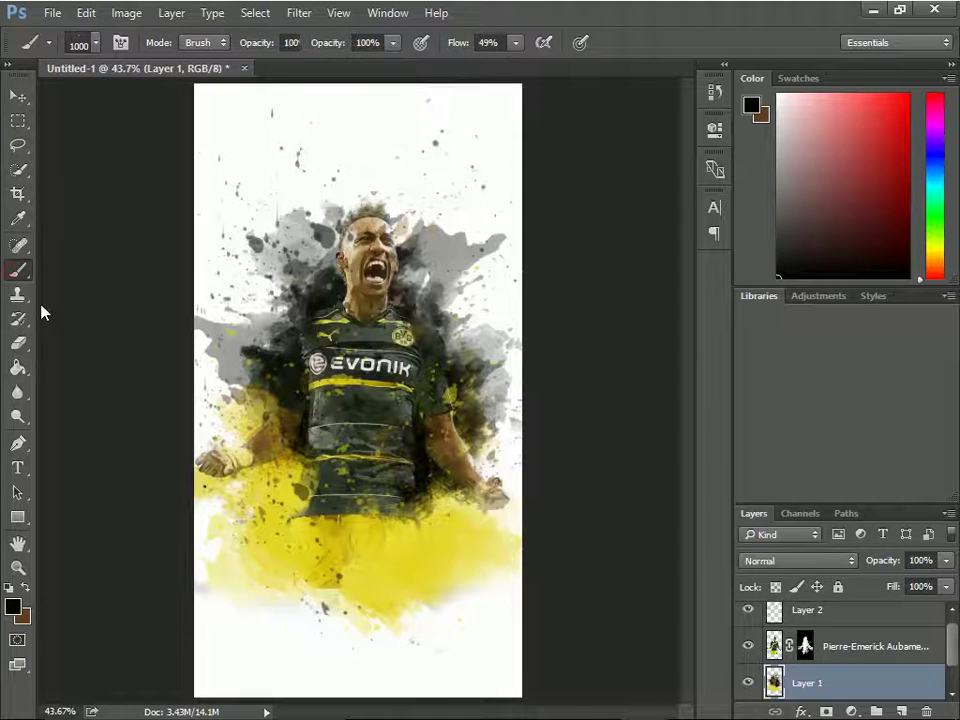
# Step: Return to Layer 2, check the brush presets, and clear the selection
pyautogui.click(773, 614)
pyautogui.keyDown('ctrl'); pyautogui.click(773, 621); pyautogui.keyUp('ctrl')
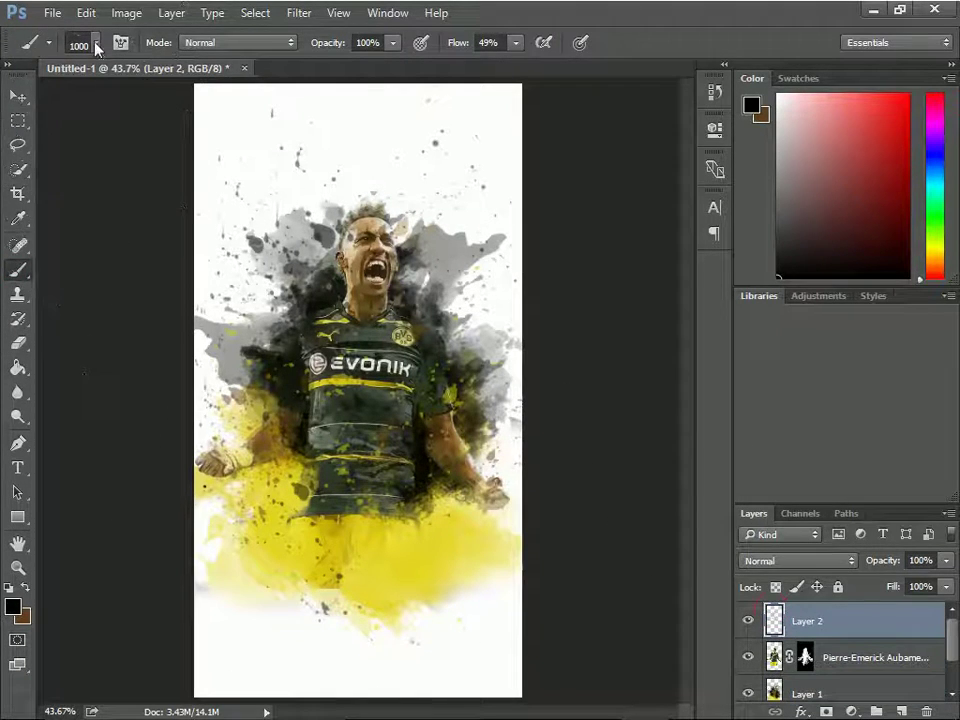
pyautogui.click(95, 43)
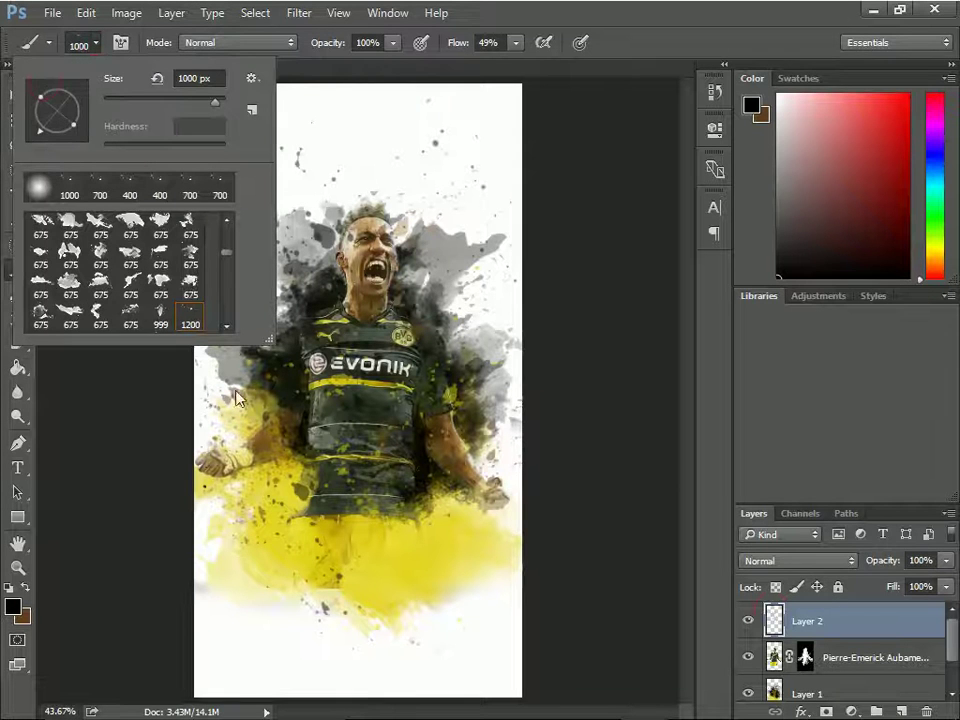
pyautogui.click(185, 455)
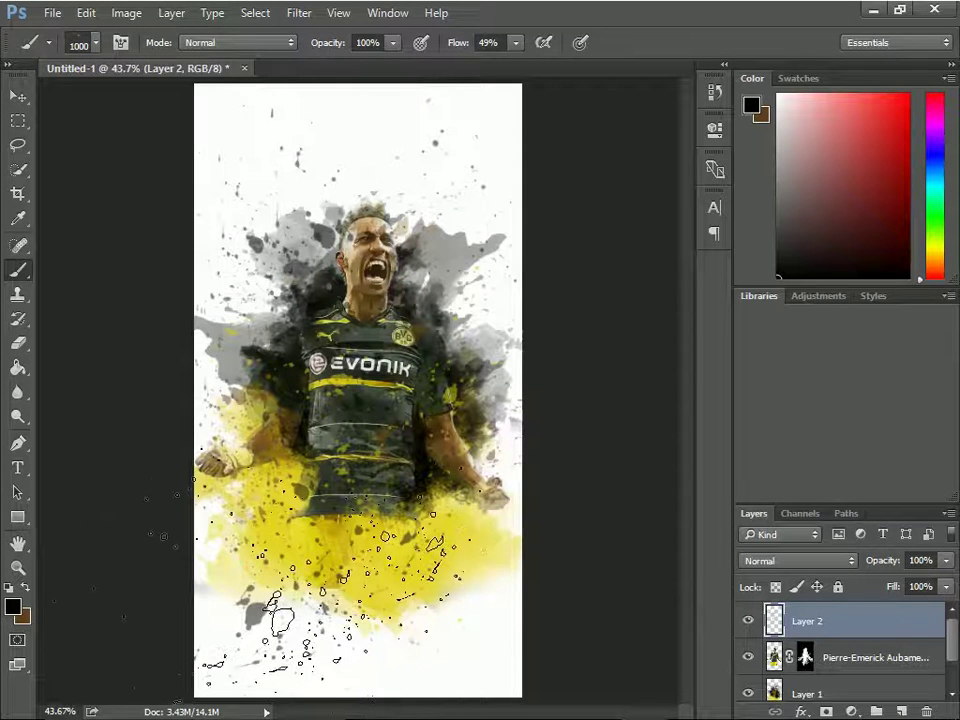
pyautogui.hotkey('ctrl', 'd')
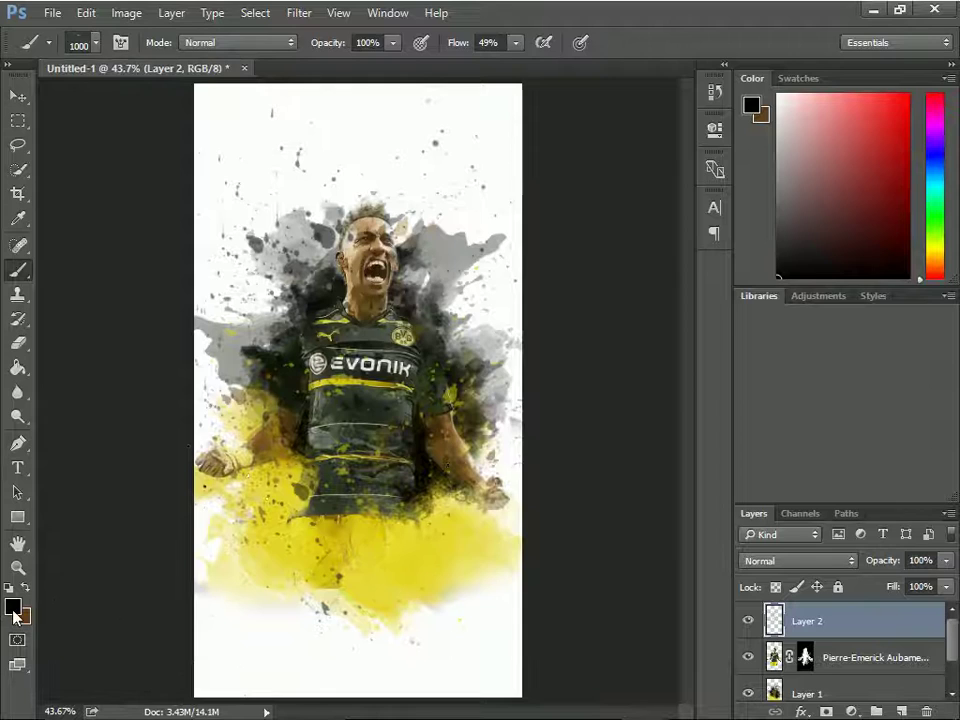
# Step: Sample a golden yellow from the canvas and paint more over the lower-left area
pyautogui.click(13, 610)
pyautogui.click(336, 521)
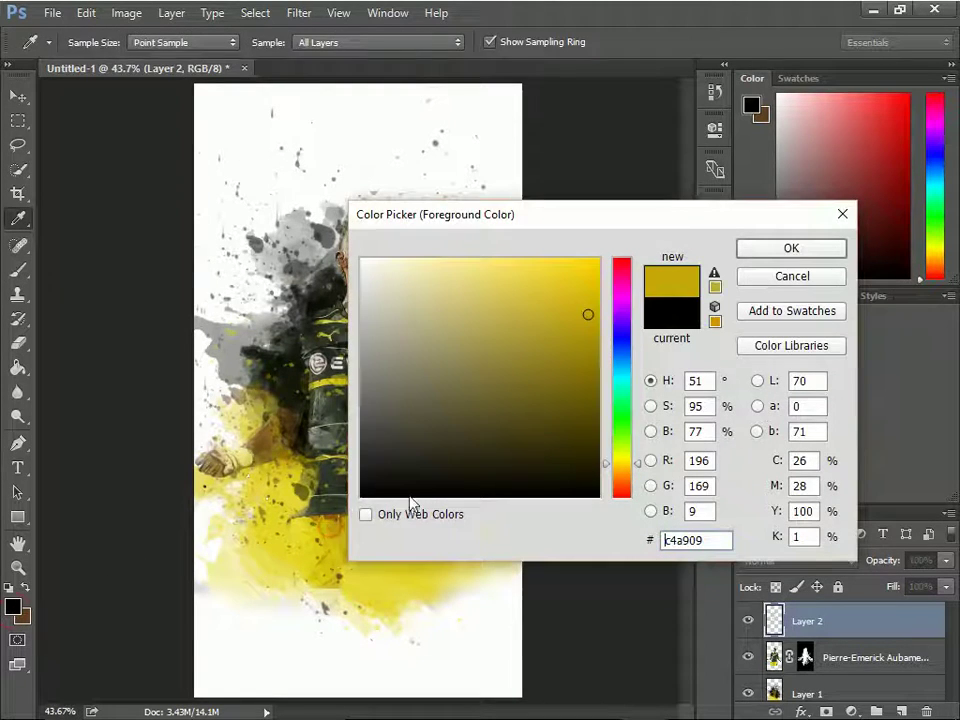
pyautogui.click(738, 255)
pyautogui.press('b')
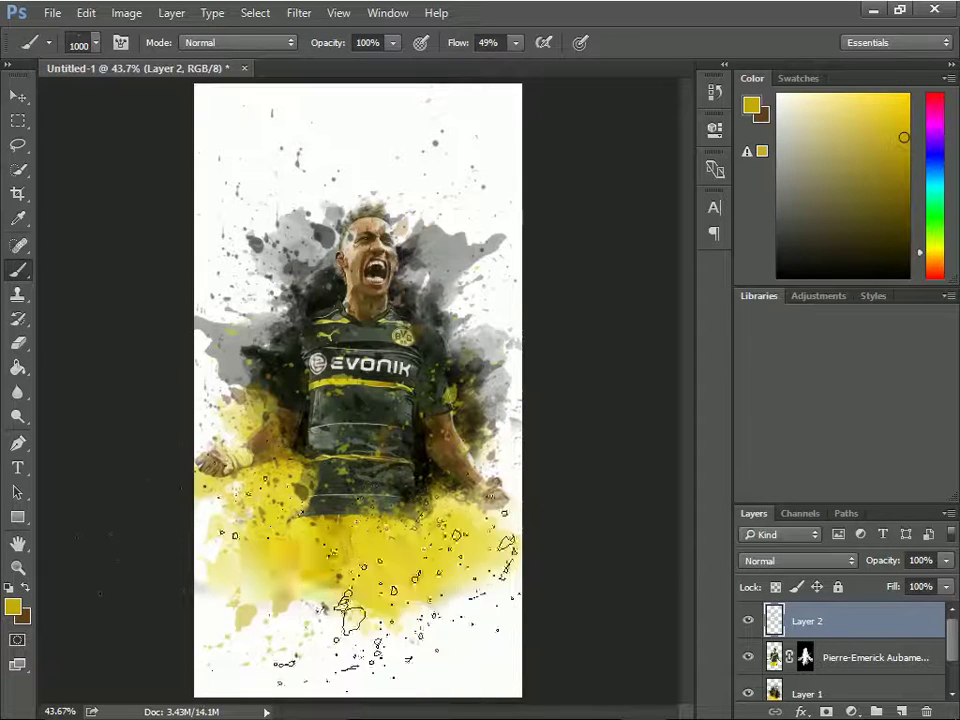
pyautogui.click(517, 44)
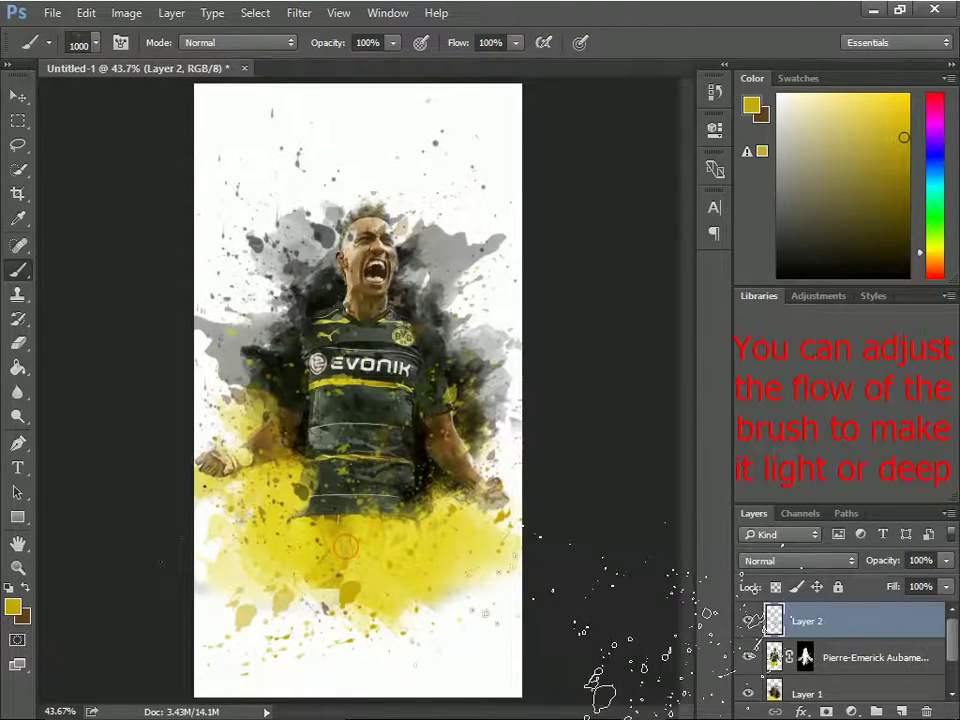
pyautogui.moveTo(240, 465); pyautogui.dragTo(460, 645)
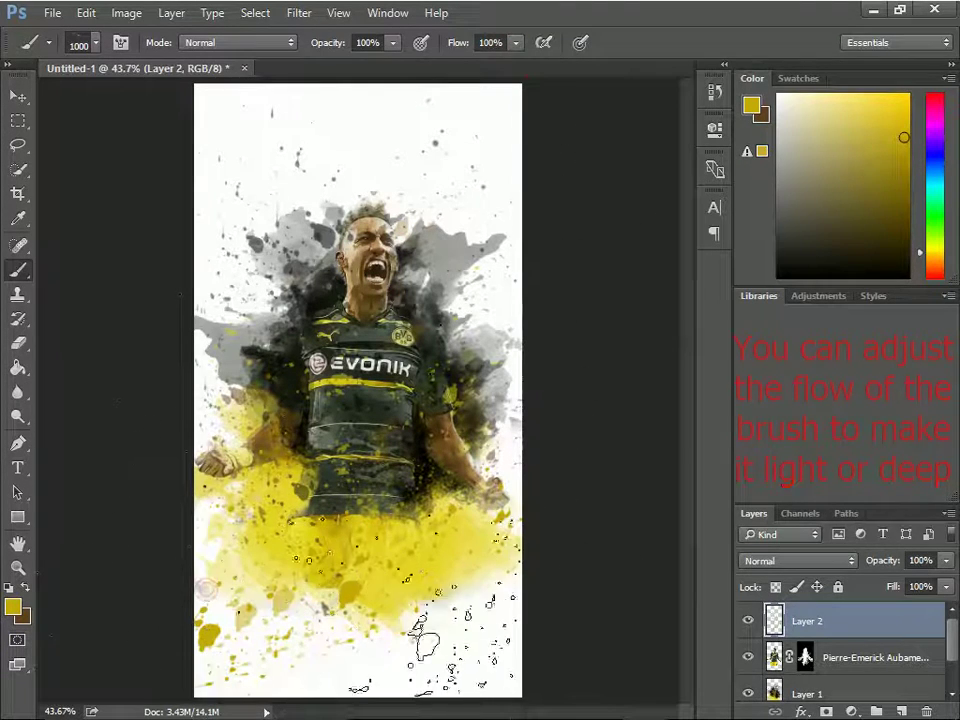
# Step: Switch the paint colour to brown and resize the splatter brush to 600 px
pyautogui.click(94, 43)
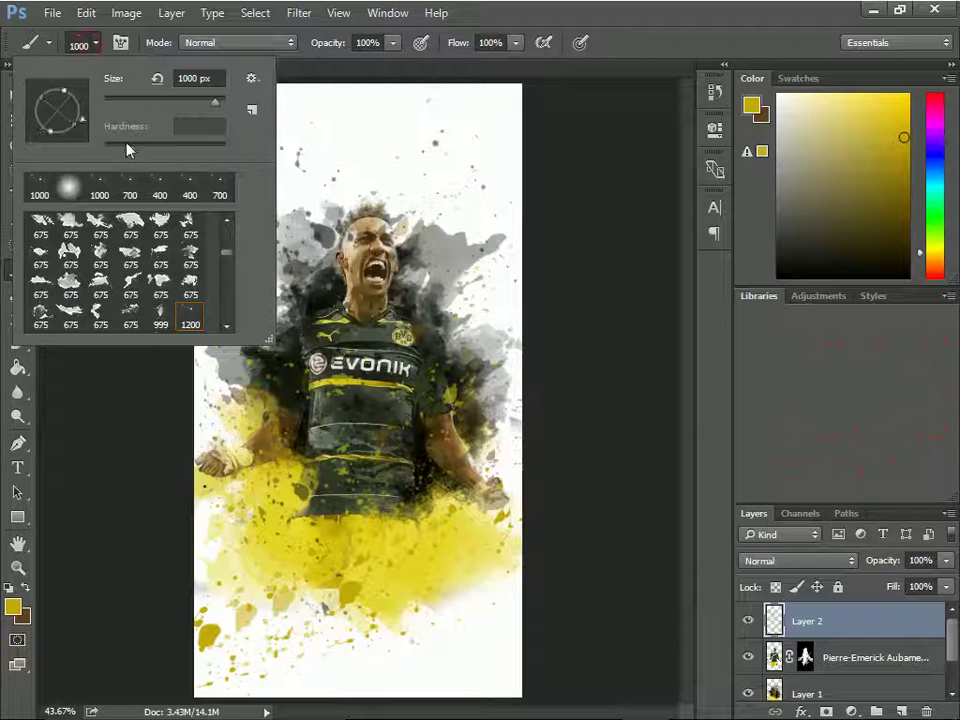
pyautogui.click(430, 600)
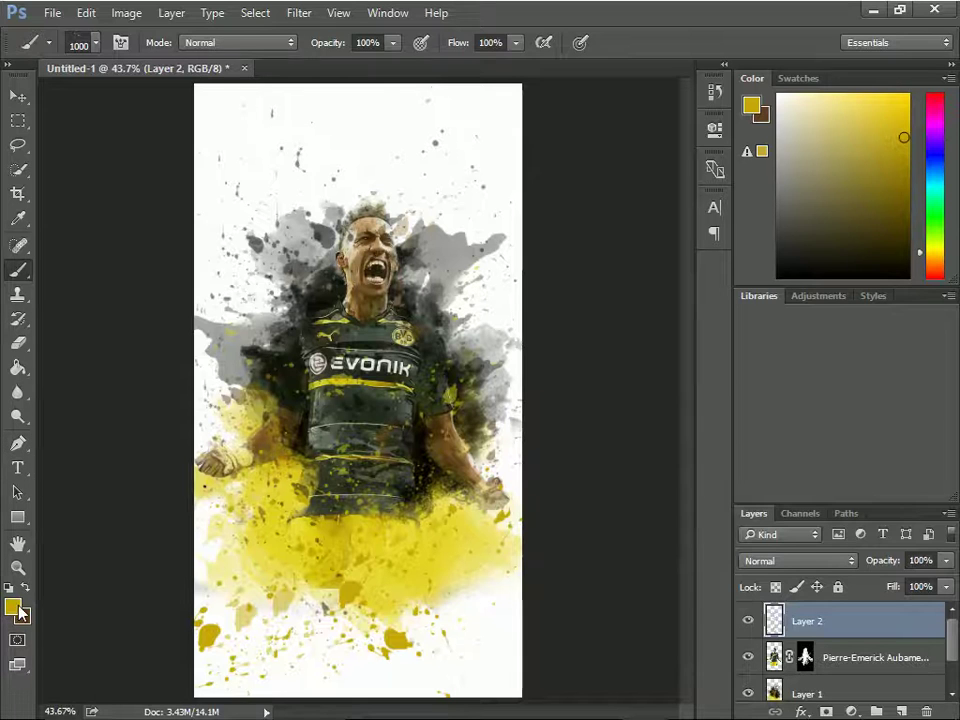
pyautogui.press('x')
pyautogui.hotkey('ctrl', 'd')
pyautogui.press('[')
pyautogui.press('[')
pyautogui.press('[')
pyautogui.press('[')
pyautogui.press('[')
pyautogui.press('[')
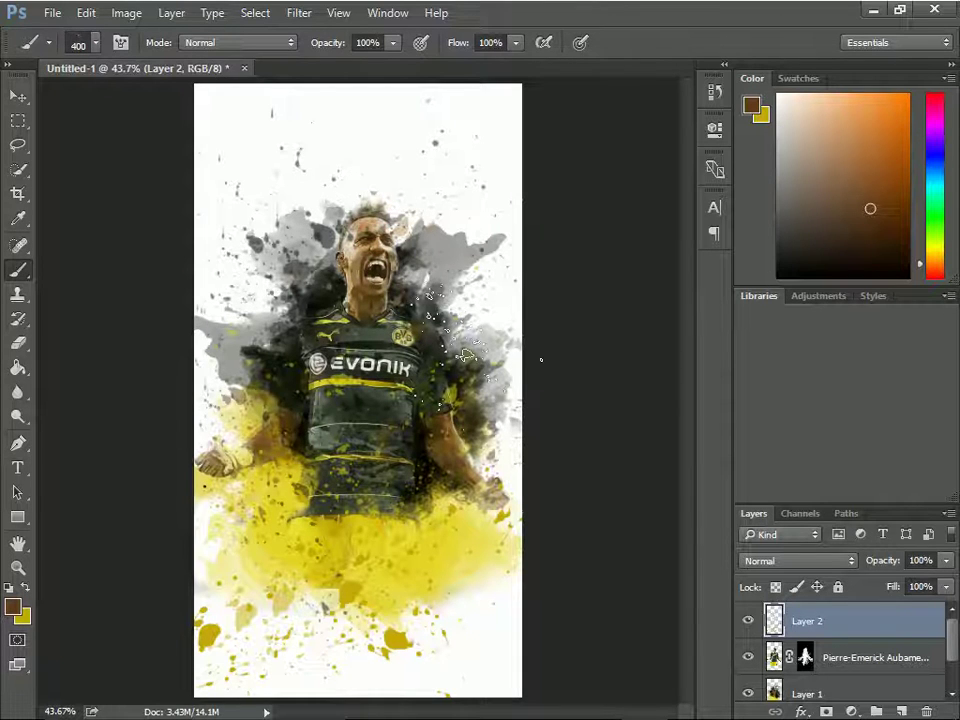
pyautogui.press(']')
pyautogui.press(']')
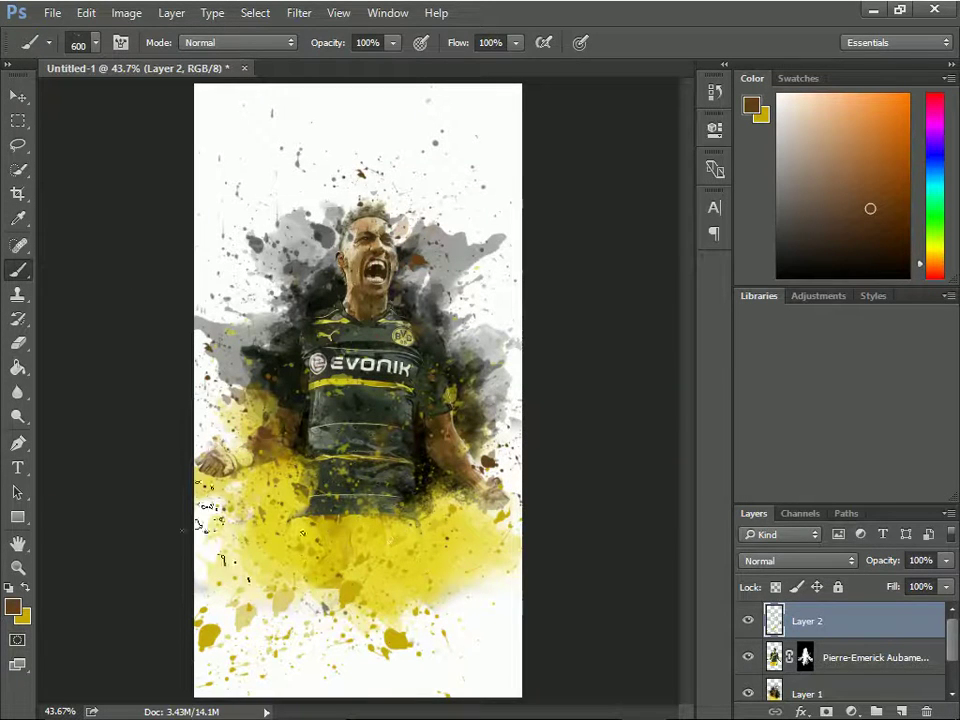
pyautogui.click(93, 45)
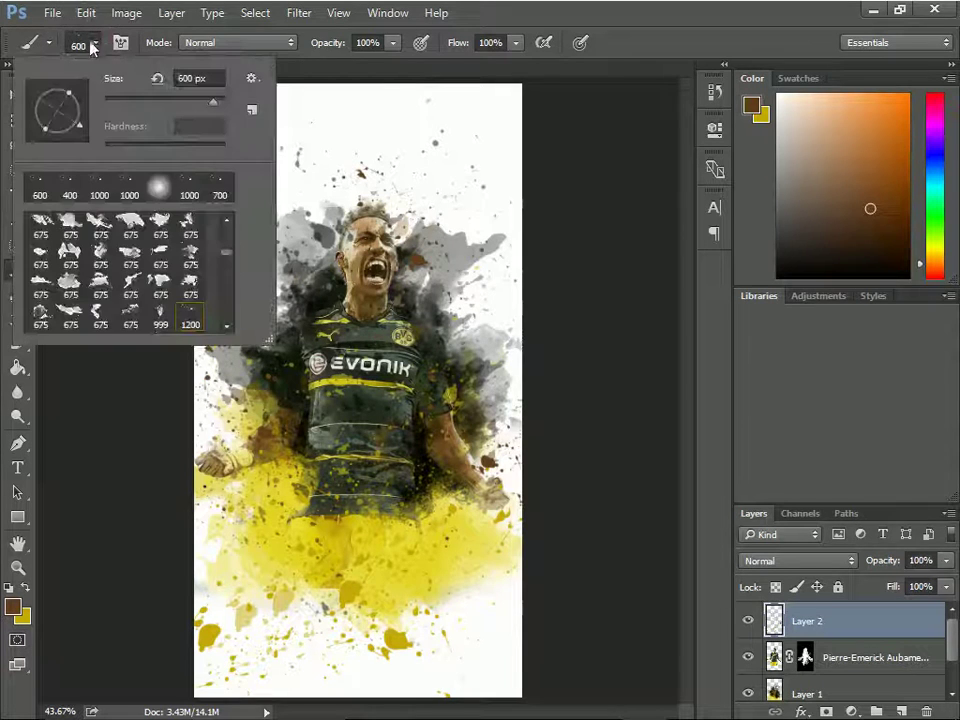
# Step: Stamp yellow with the 675 px splatter brush, then fill the bottom gaps at 900 px
pyautogui.click(40, 255)
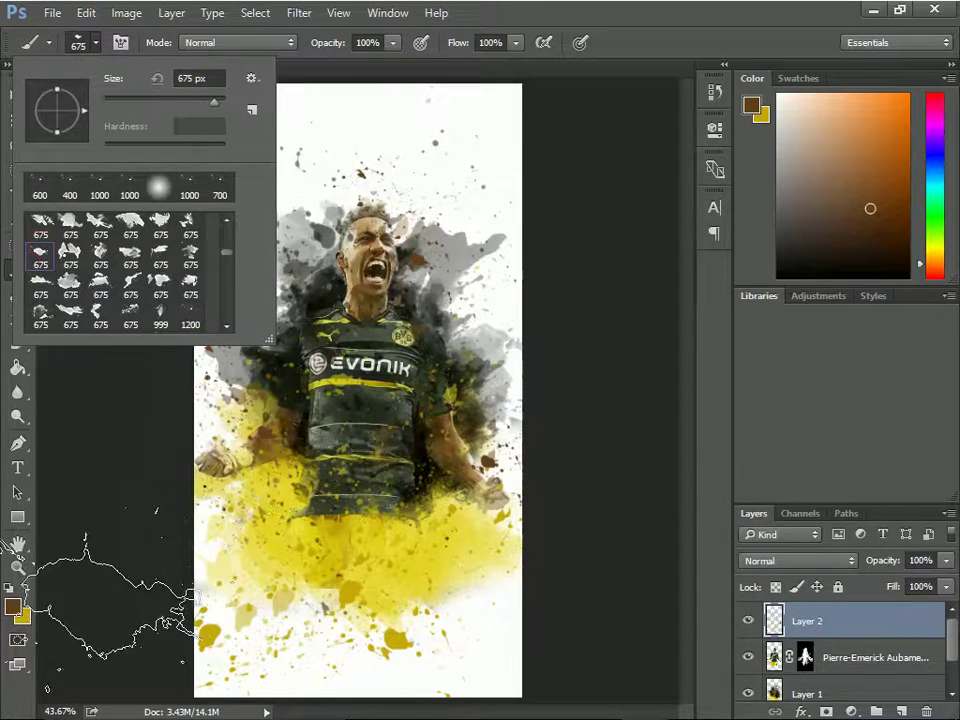
pyautogui.press('Return')
pyautogui.press('x')
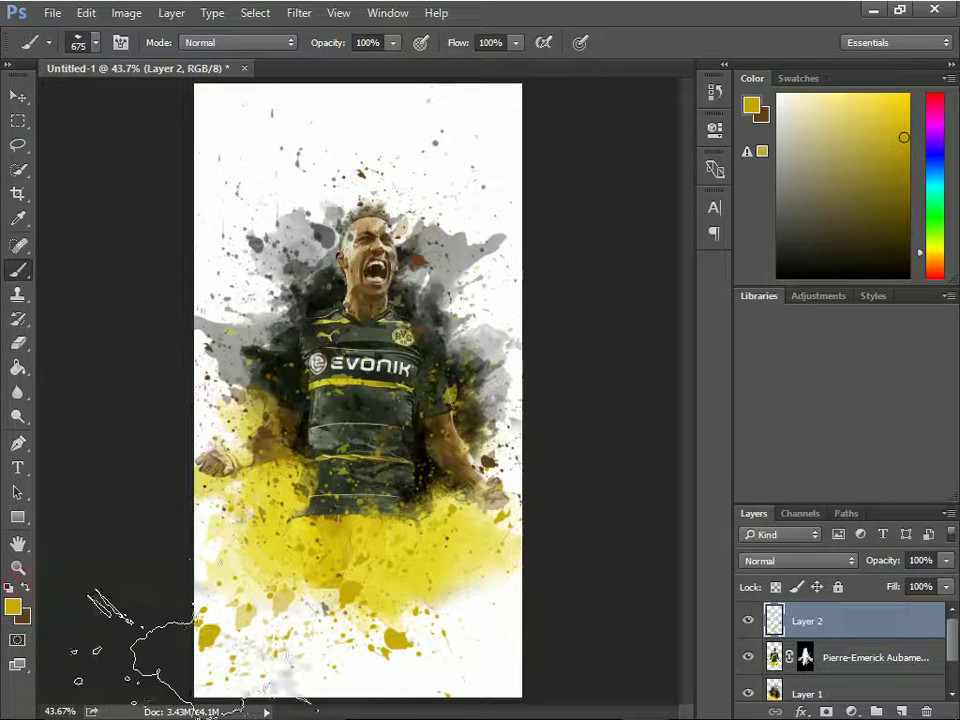
pyautogui.click(240, 660)
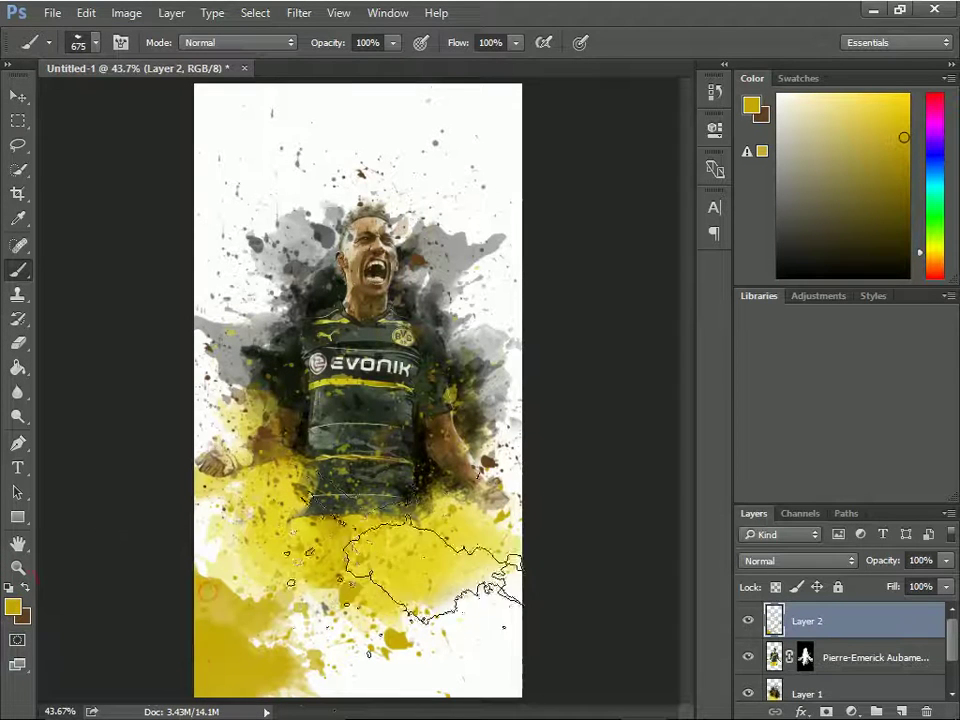
pyautogui.click(85, 42)
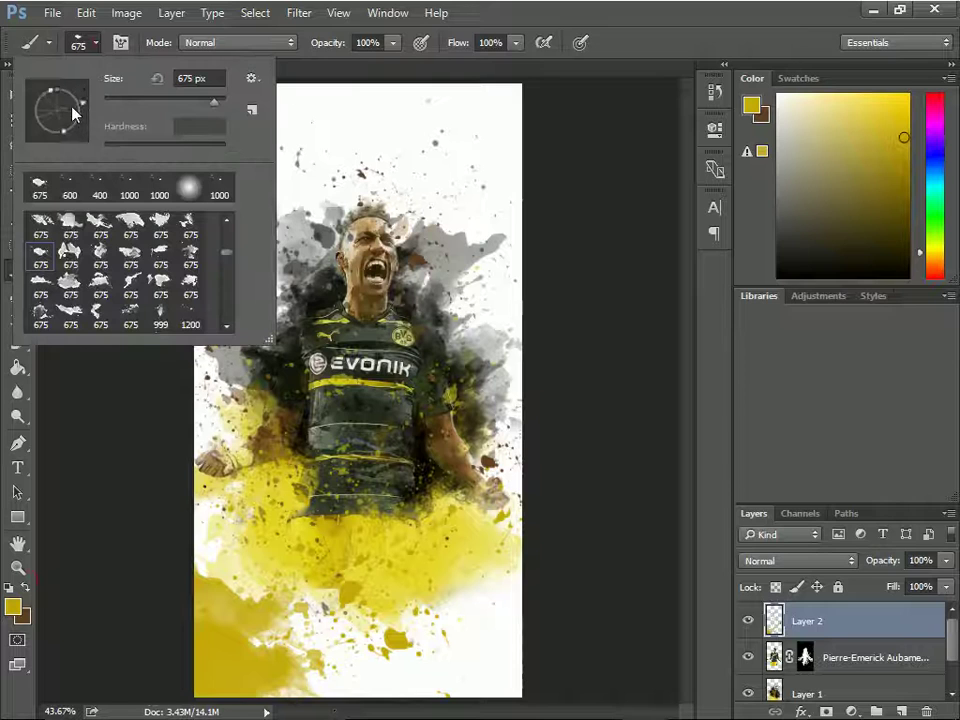
pyautogui.press('Return')
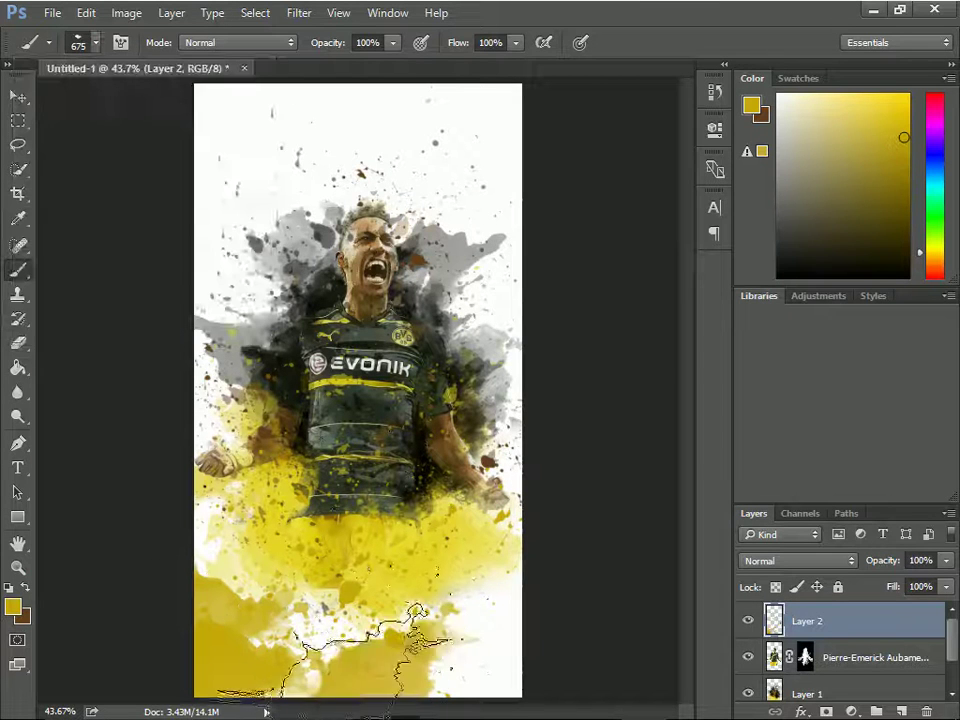
pyautogui.click(88, 45)
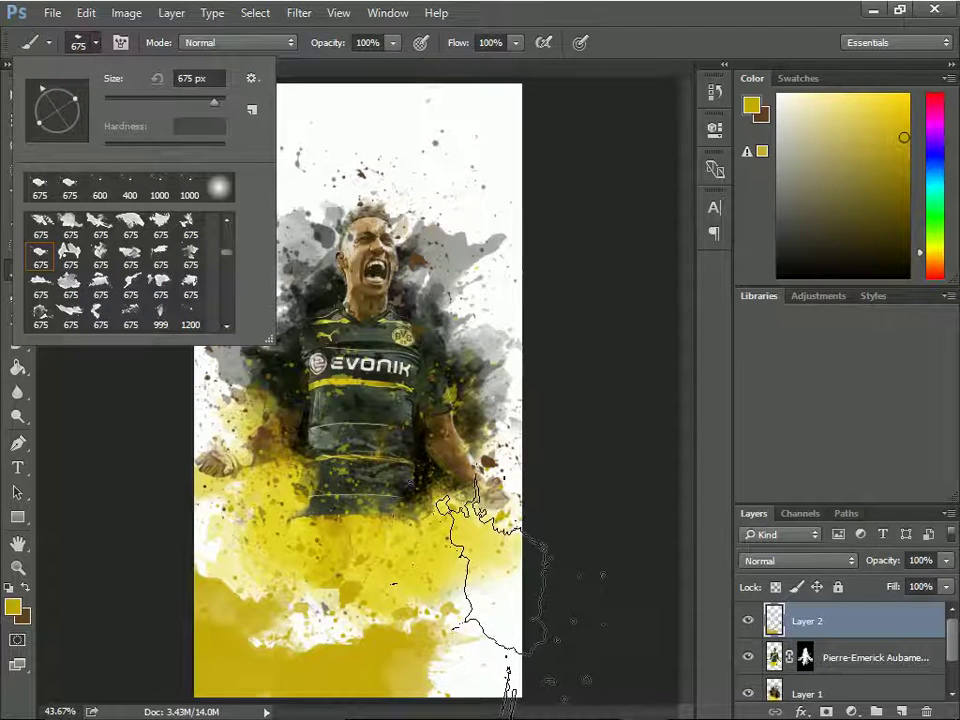
pyautogui.click(104, 55)
pyautogui.press(']')
pyautogui.press(']')
pyautogui.press(']')
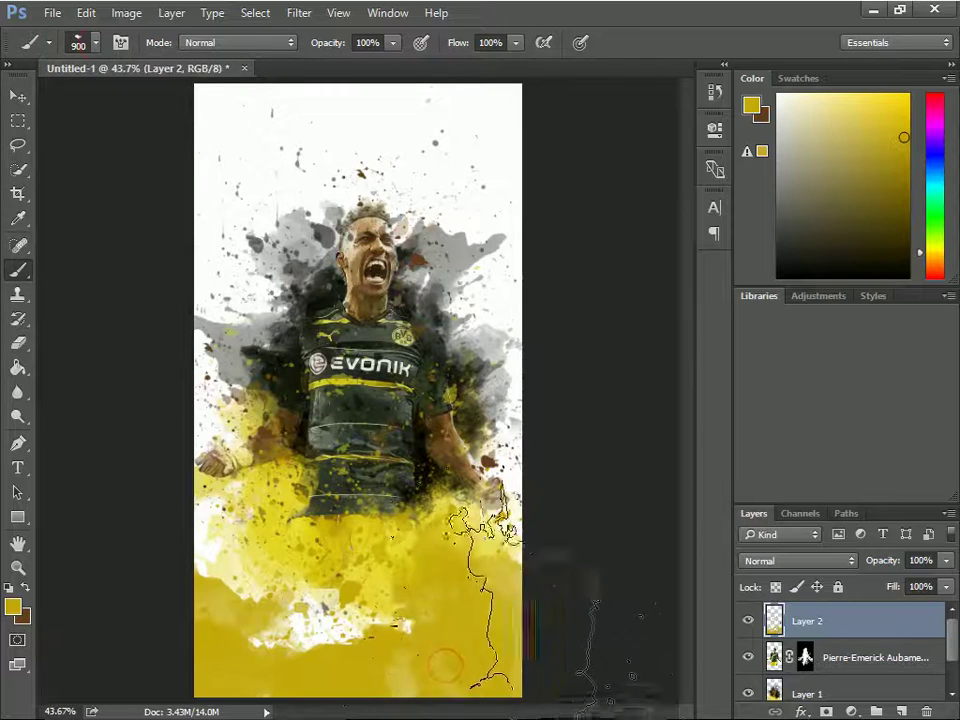
pyautogui.moveTo(395, 610); pyautogui.dragTo(515, 600)
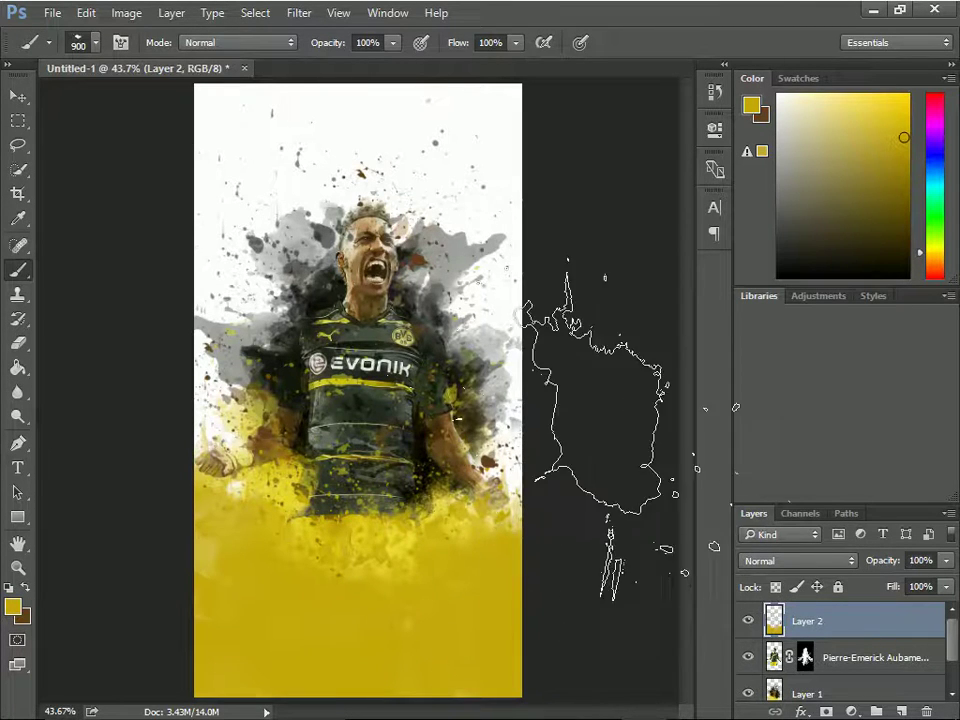
# Step: Brush orange (hue 41, c48909) over the lower canvas, then undo the strokes
pyautogui.click(13, 607)
pyautogui.click(621, 482)
pyautogui.moveTo(621, 482); pyautogui.dragTo(621, 468)
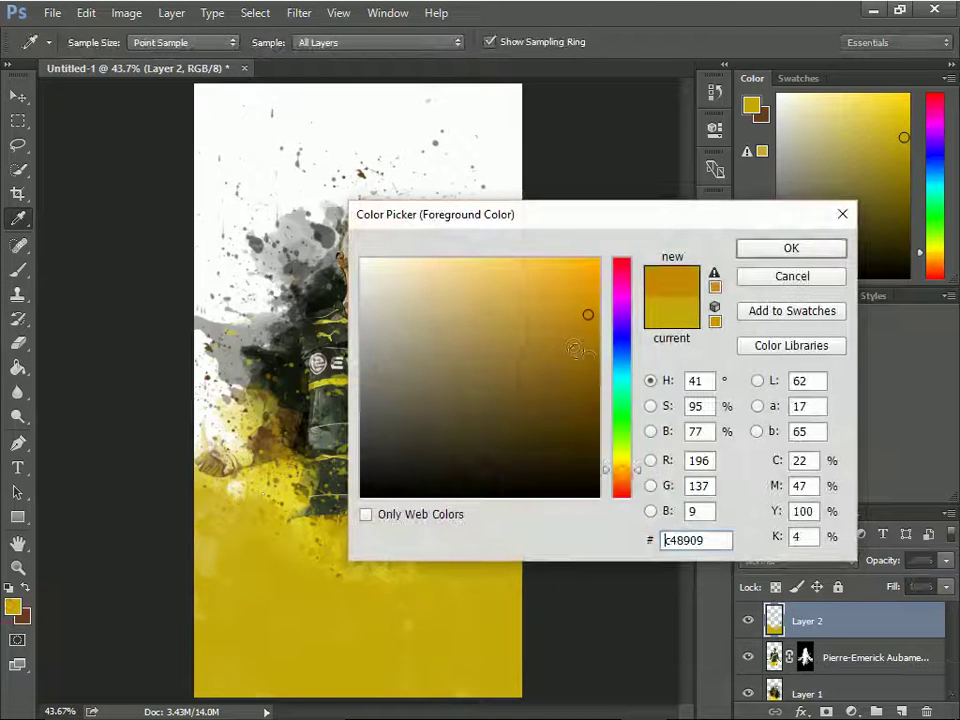
pyautogui.click(791, 249)
pyautogui.moveTo(283, 590)
pyautogui.mouseDown()
pyautogui.moveTo(279, 579)
pyautogui.moveTo(375, 575)
pyautogui.mouseUp()
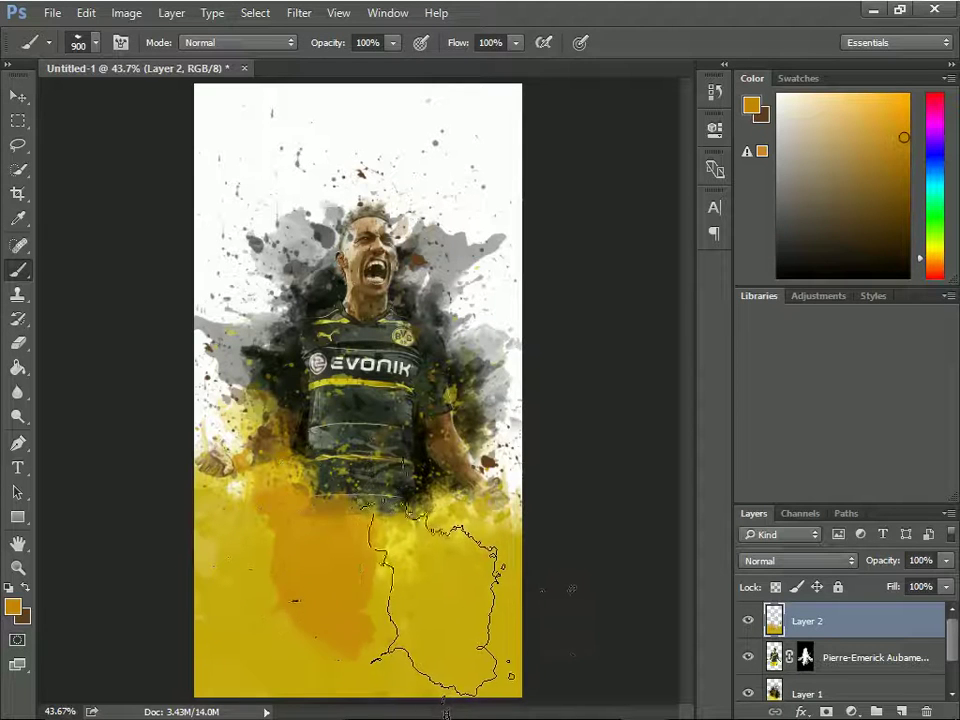
pyautogui.hotkey('ctrl', 'z')
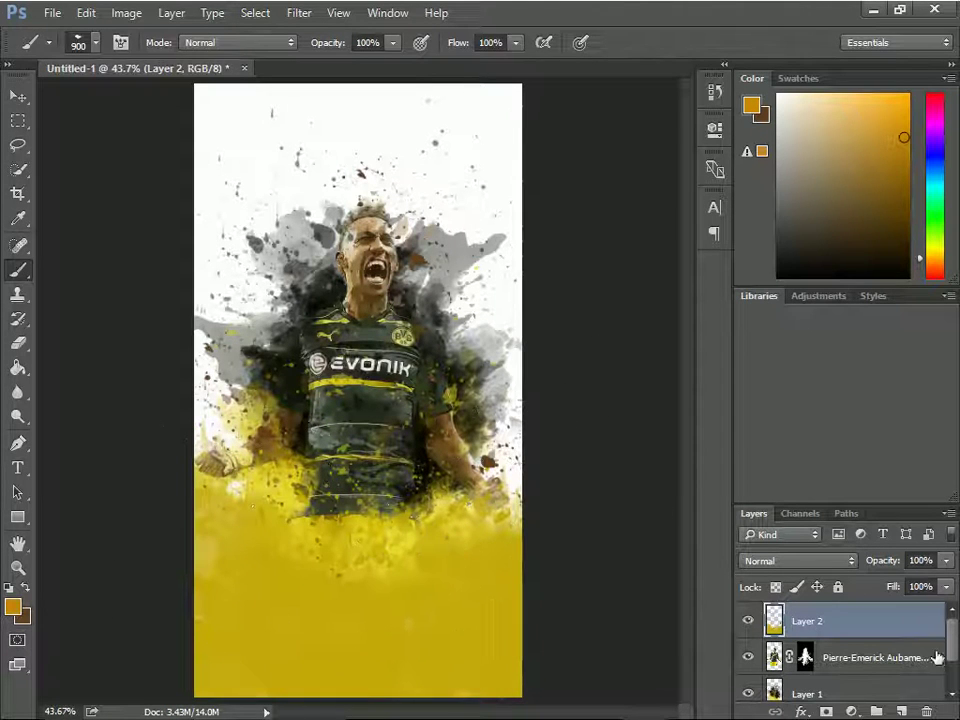
# Step: Shift Layer 1's paint right and back left, then make Layer 2 active again
pyautogui.scroll(-1, 829, 665)
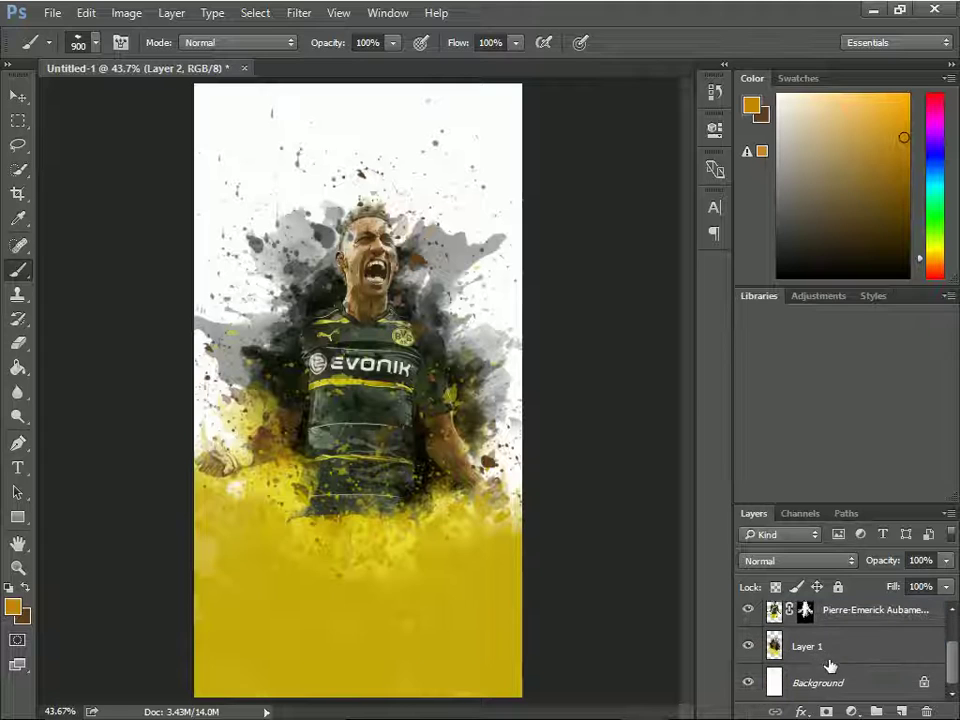
pyautogui.click(813, 660)
pyautogui.keyDown('ctrl'); pyautogui.click(773, 646); pyautogui.keyUp('ctrl')
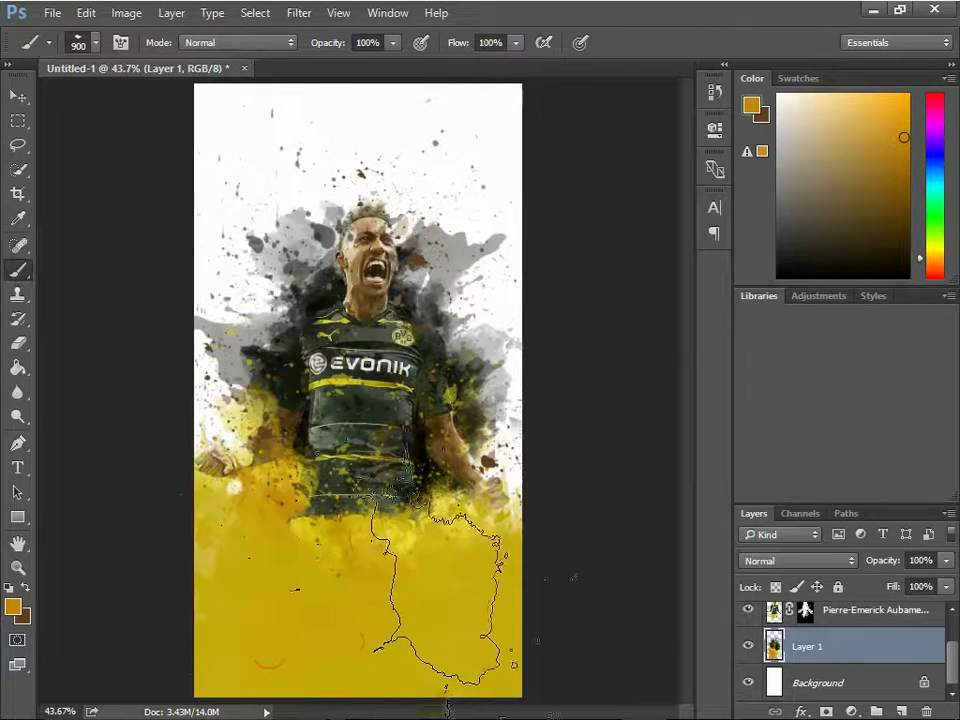
pyautogui.moveTo(270, 450); pyautogui.dragTo(415, 450)
pyautogui.moveTo(560, 665); pyautogui.dragTo(275, 665)
pyautogui.hotkey('ctrl', 'd')
pyautogui.scroll(1, 868, 658)
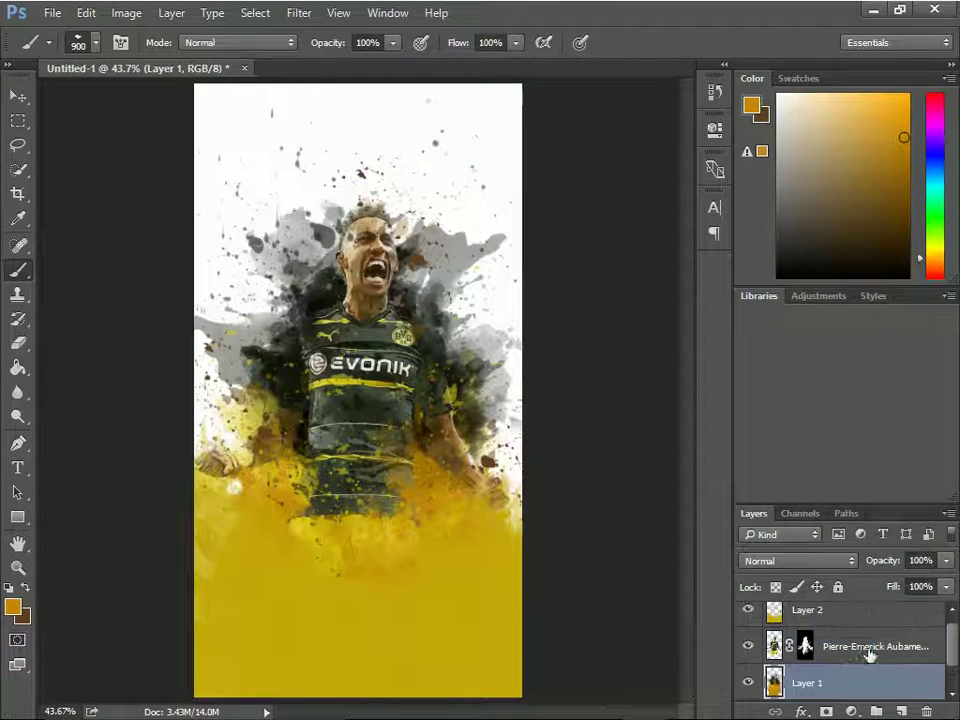
pyautogui.click(808, 622)
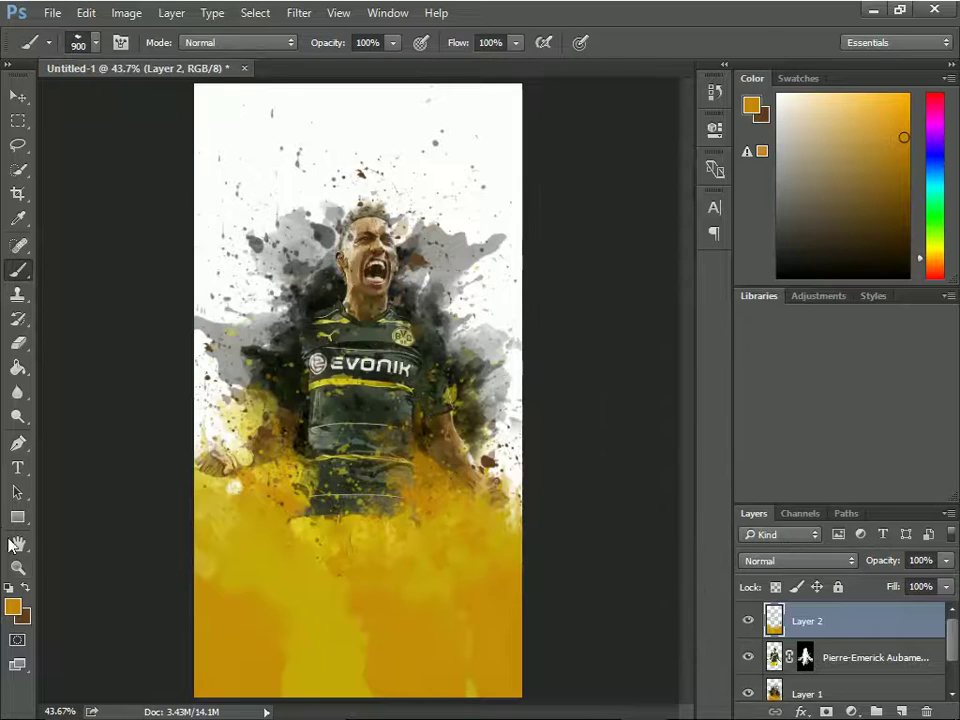
# Step: Sample a near-black colour and stamp a dark splatter behind the player's head on Layer 1
pyautogui.click(12, 608)
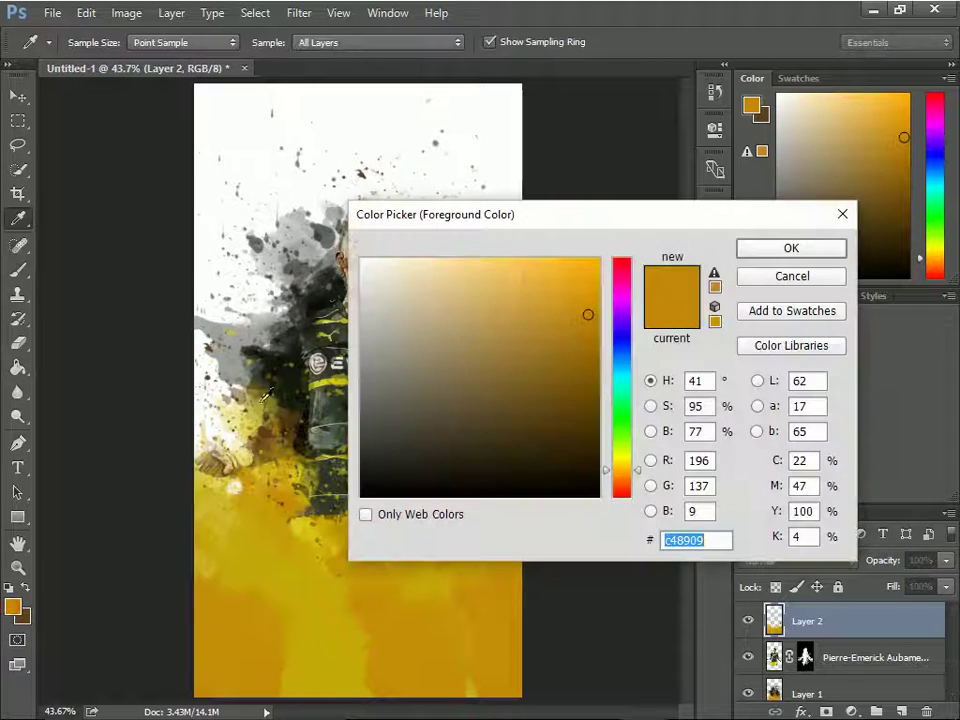
pyautogui.click(338, 266)
pyautogui.click(815, 253)
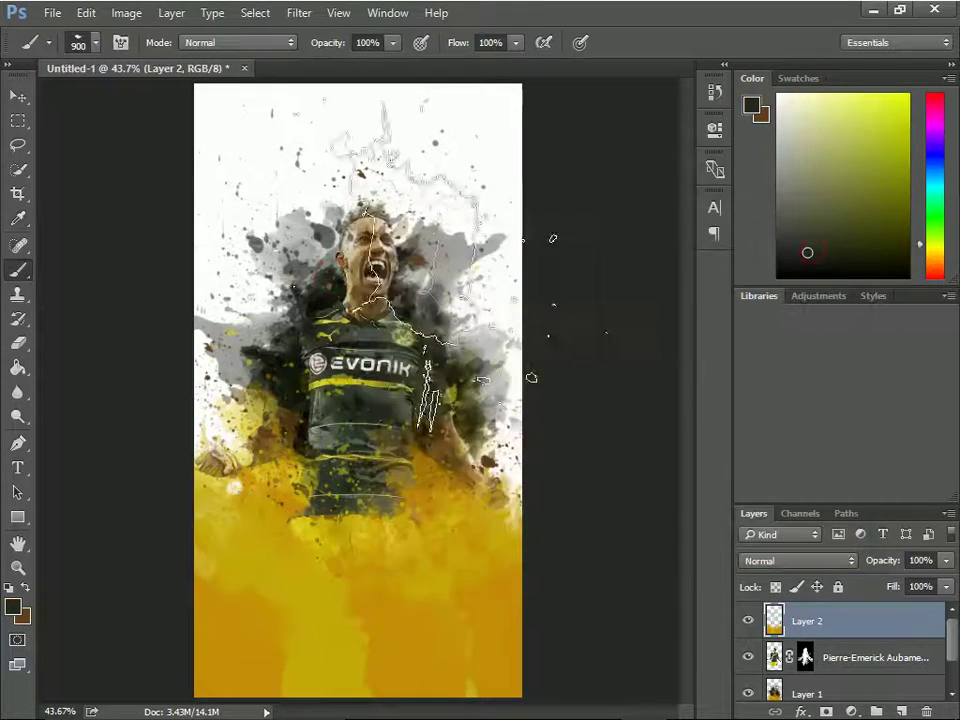
pyautogui.click(352, 248)
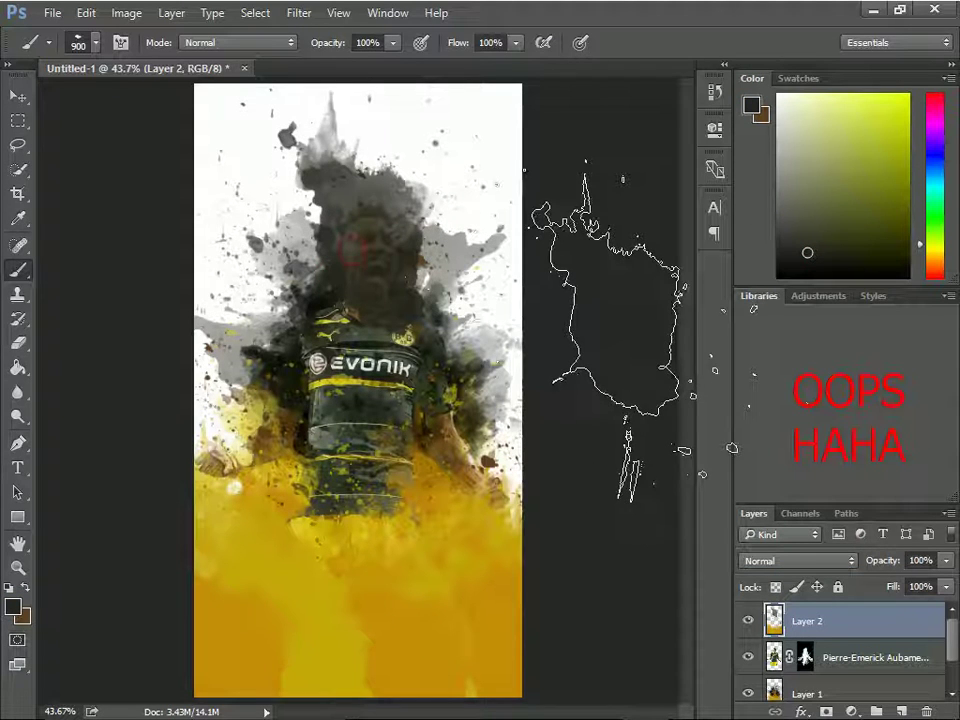
pyautogui.hotkey('ctrl', 'z')
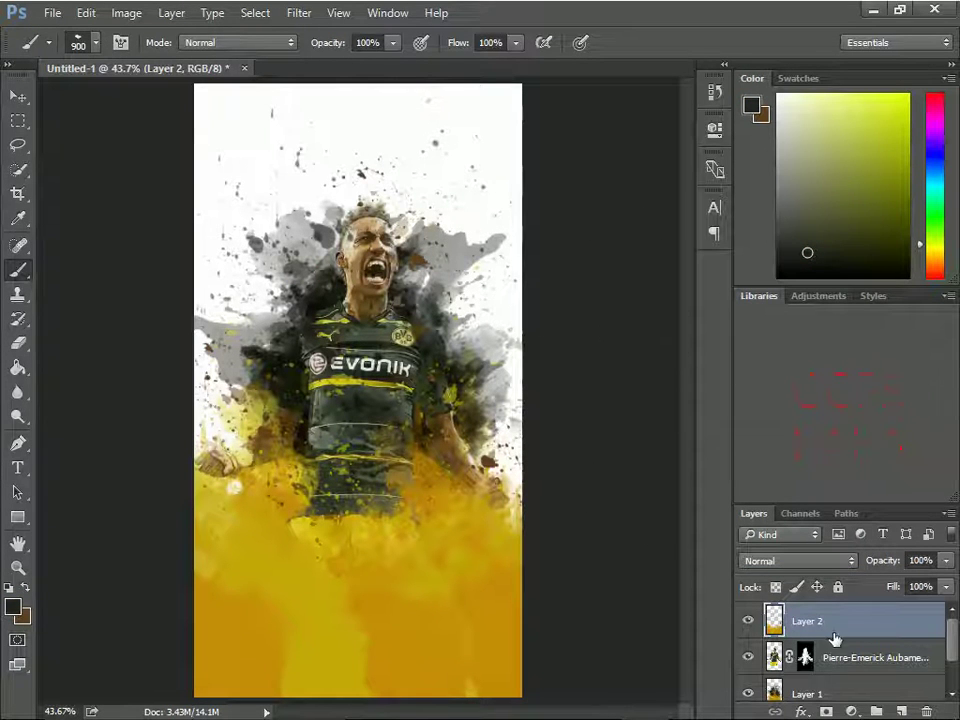
pyautogui.click(805, 680)
pyautogui.click(350, 250)
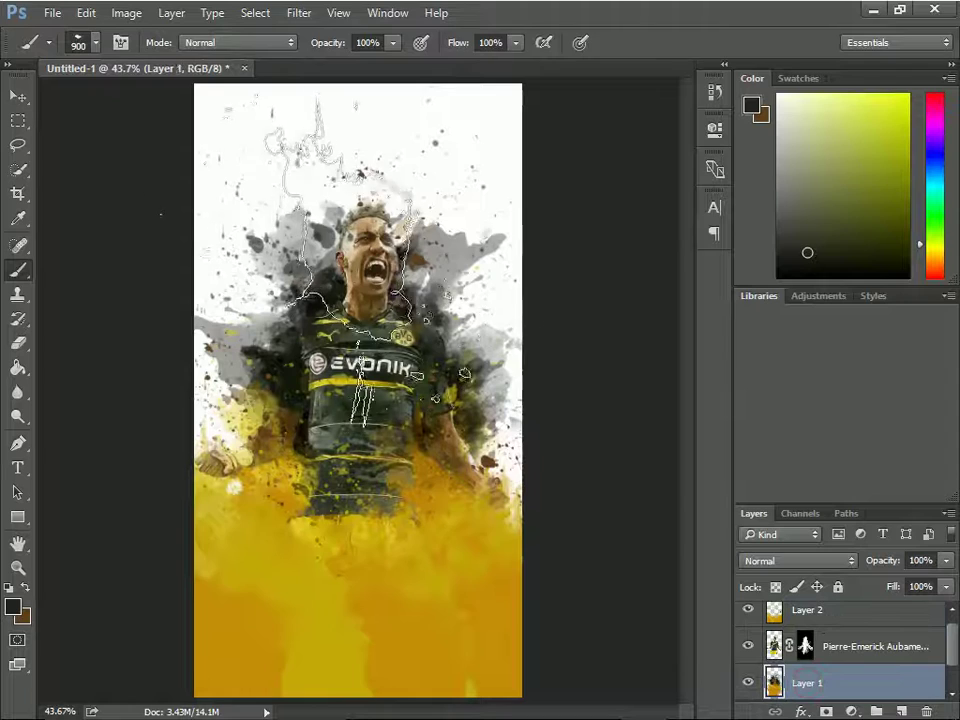
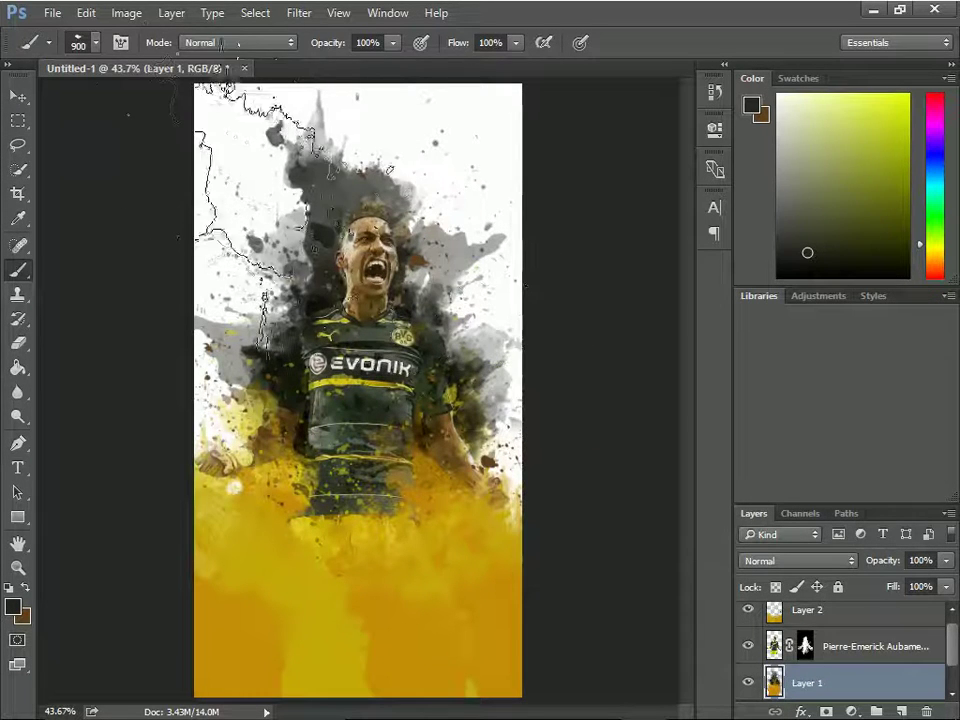
# Step: Undo a stray grey splatter and choose a splatter brush from the brush list
pyautogui.click(160, 185)
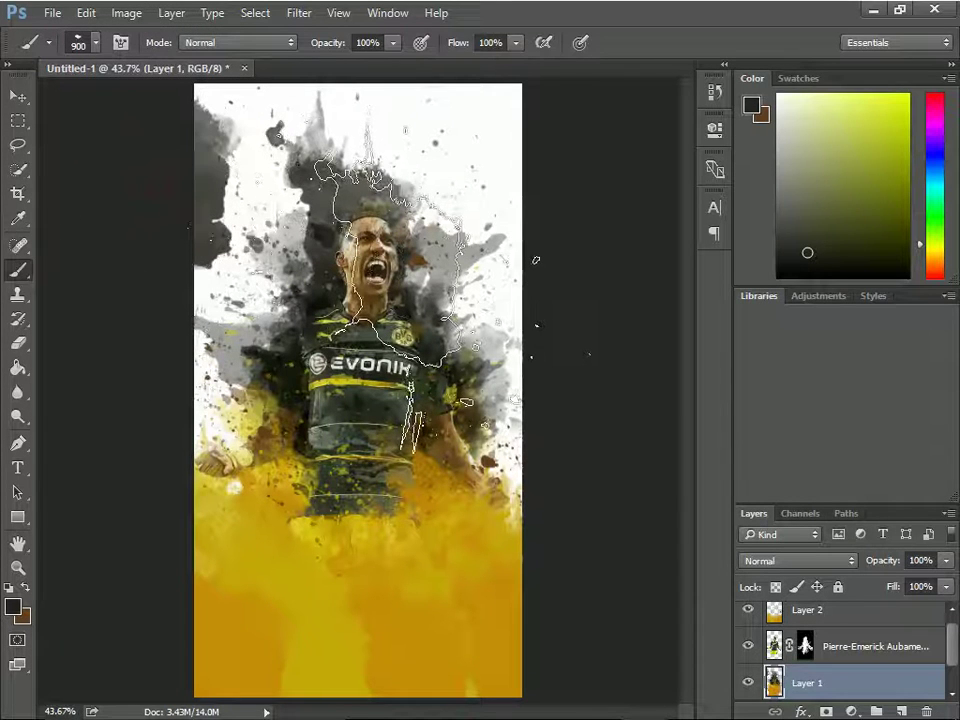
pyautogui.hotkey('ctrl', 'z')
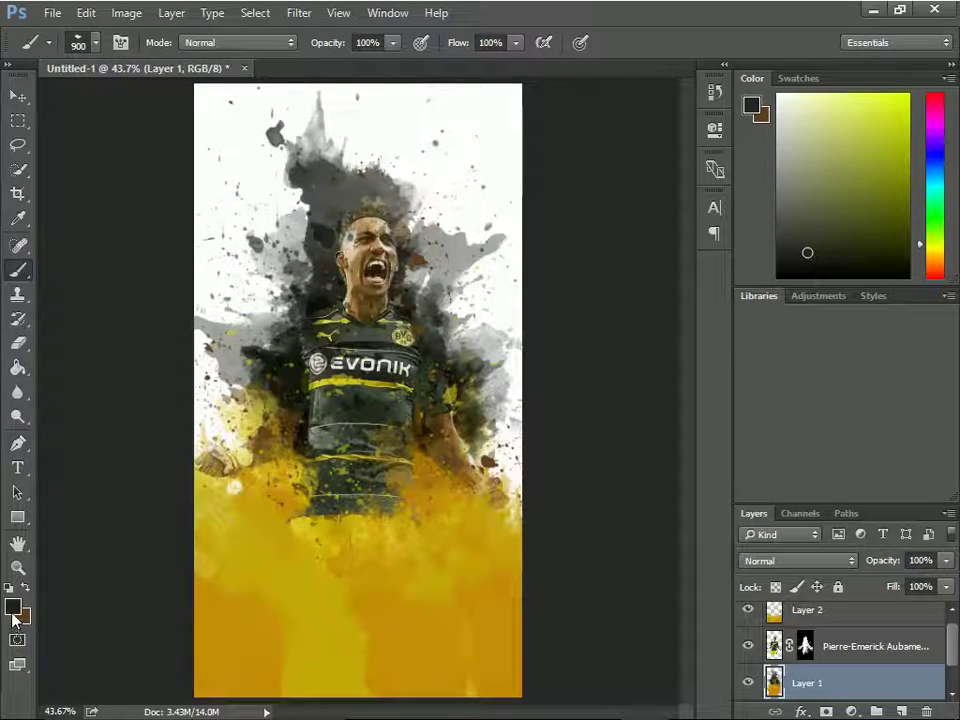
pyautogui.click(96, 44)
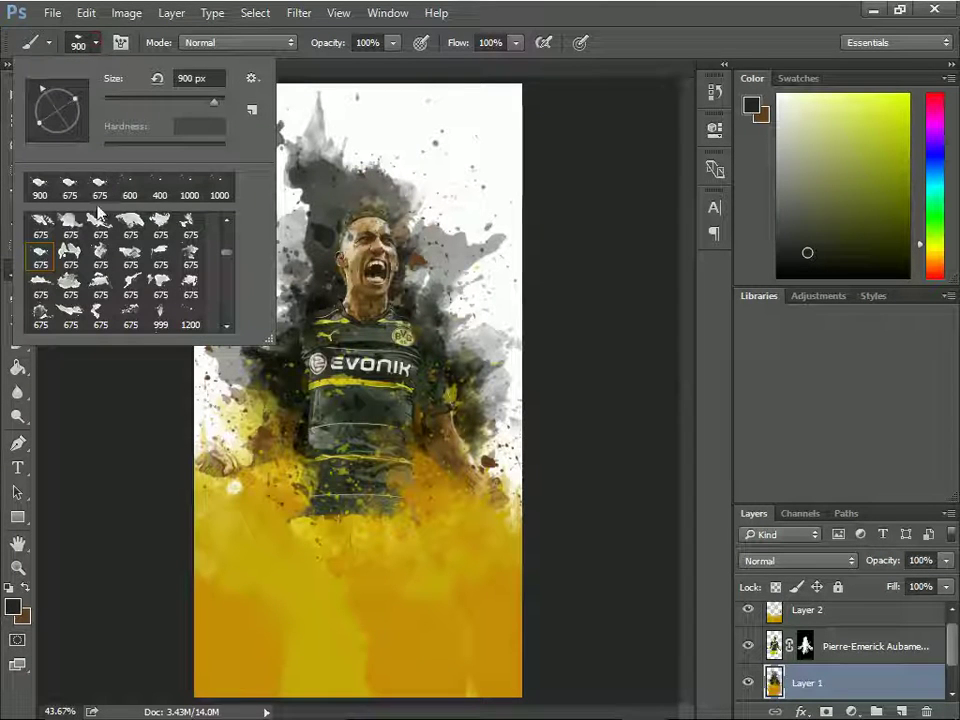
# Step: Sample the image's yellow and stamp a yellow splatter over the player's arm and torso
pyautogui.click(14, 605)
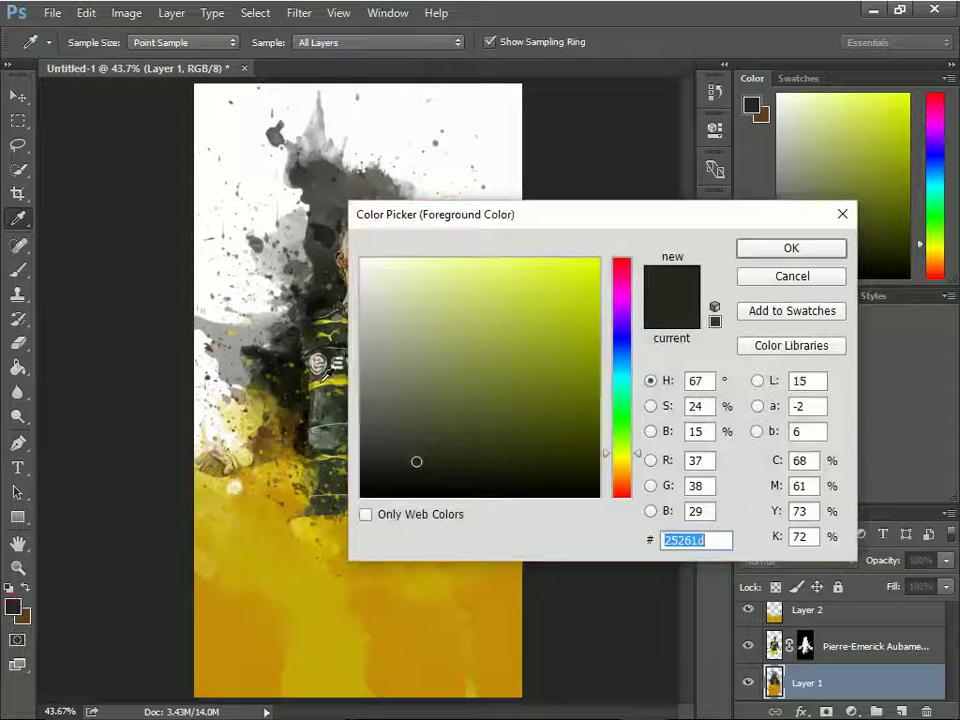
pyautogui.click(318, 364)
pyautogui.click(791, 248)
pyautogui.click(325, 370)
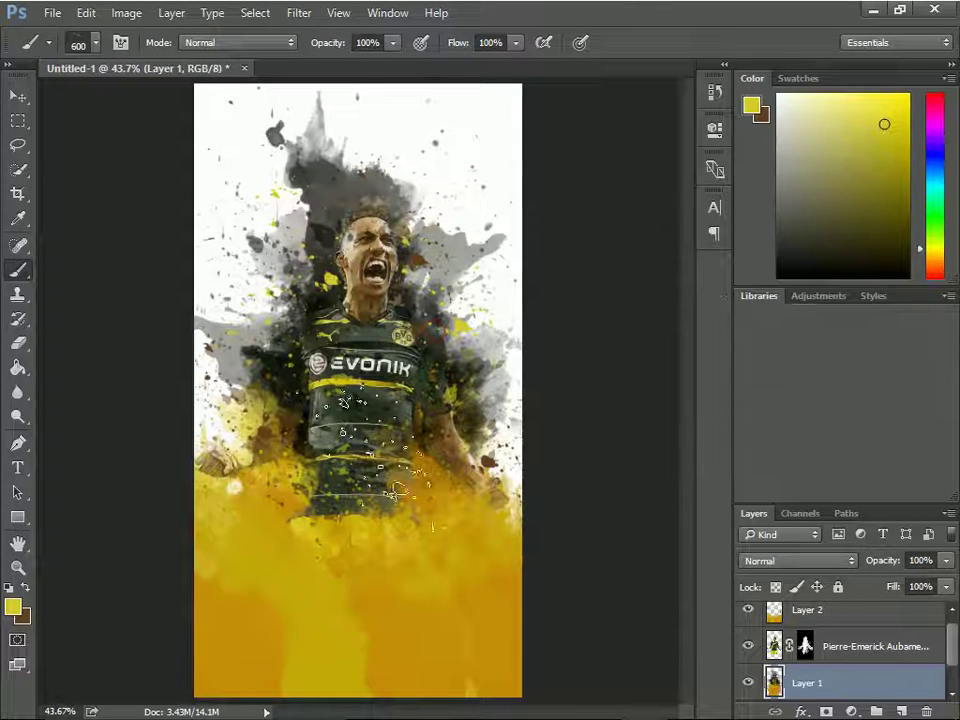
# Step: Sample a brown from the image and paint brown splatter near the player's left hand
pyautogui.click(18, 609)
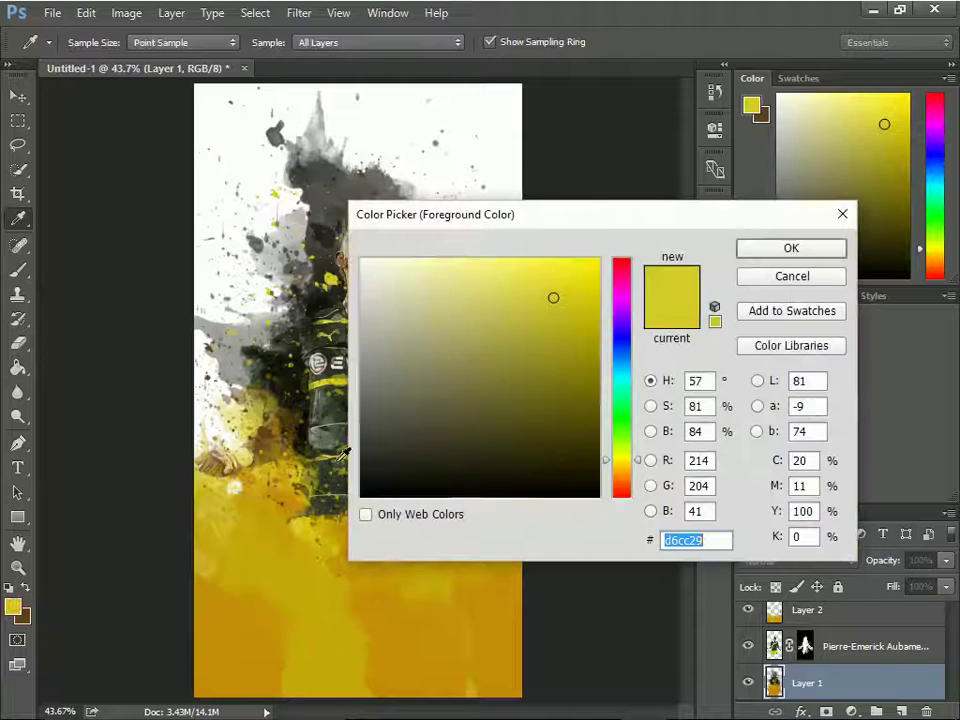
pyautogui.click(279, 432)
pyautogui.press('Return')
pyautogui.moveTo(265, 505); pyautogui.dragTo(470, 545)
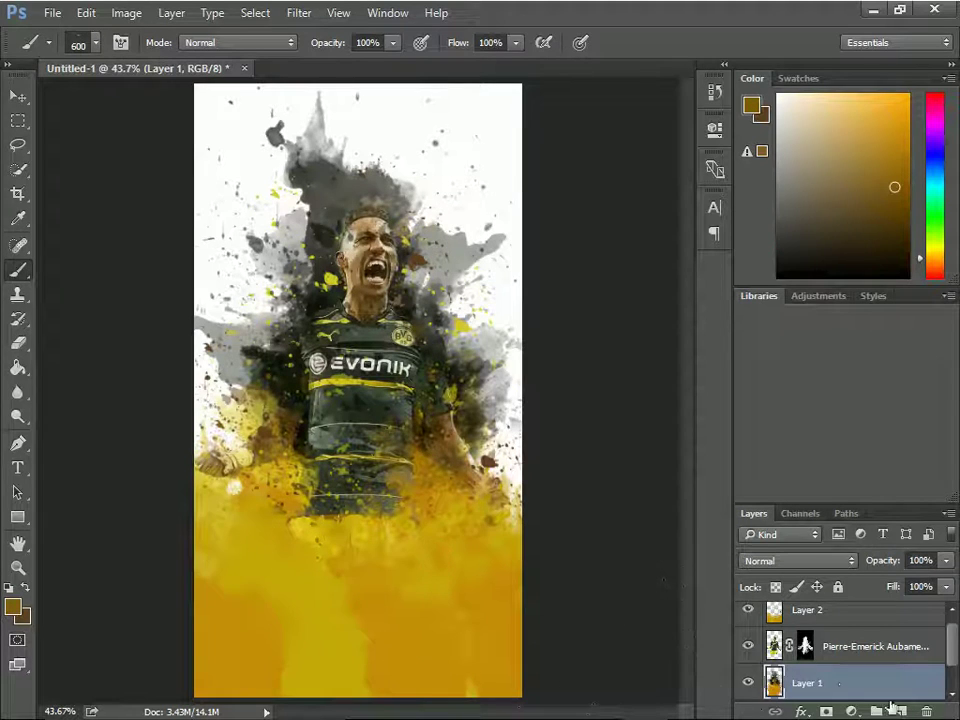
pyautogui.click(850, 620)
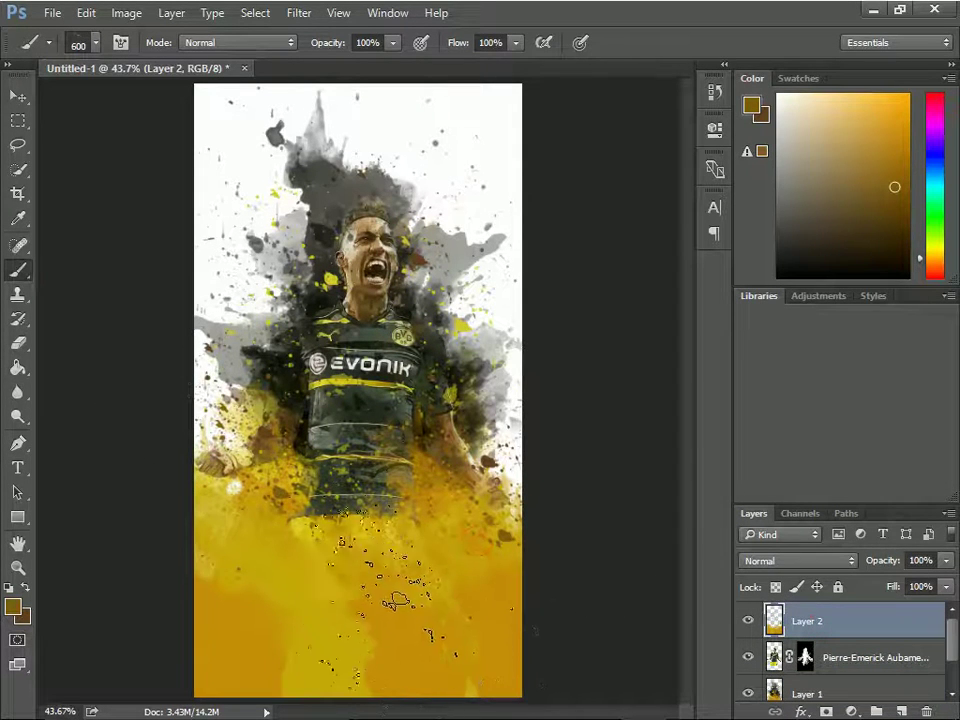
# Step: Enlarge the brush to 900 with a new splatter tip and stamp dark green-grey dots upper right
pyautogui.press(']')
pyautogui.press(']')
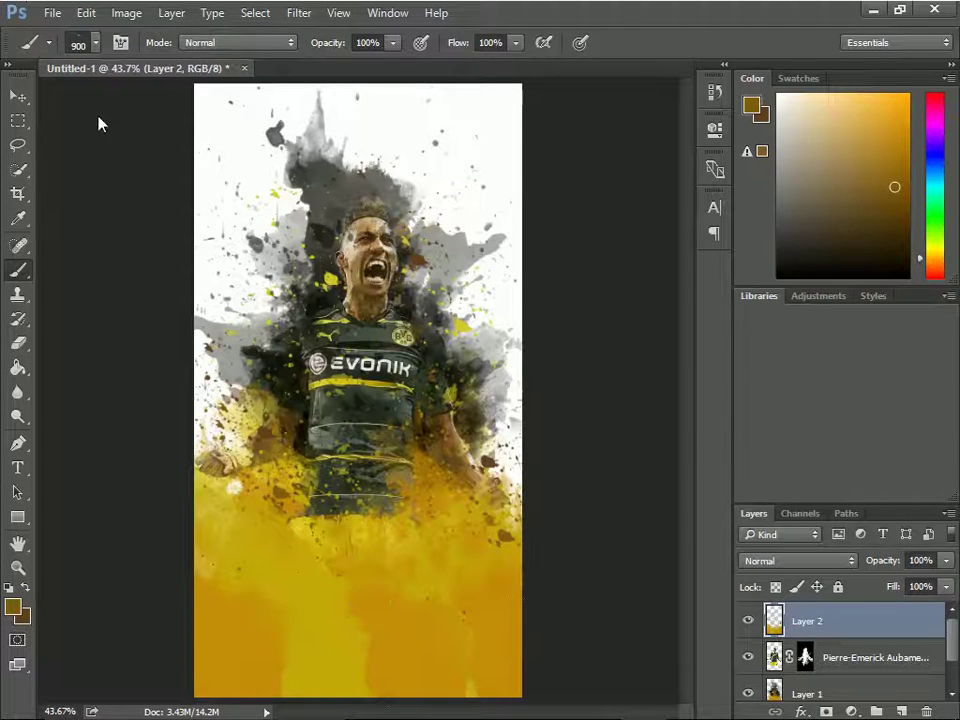
pyautogui.click(72, 44)
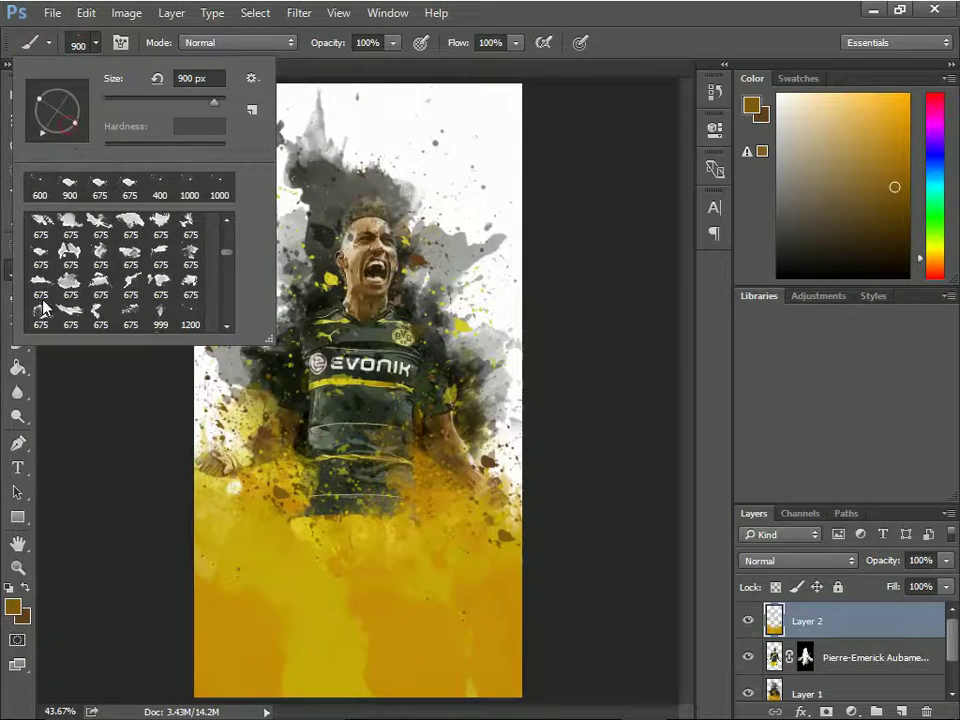
pyautogui.click(386, 638)
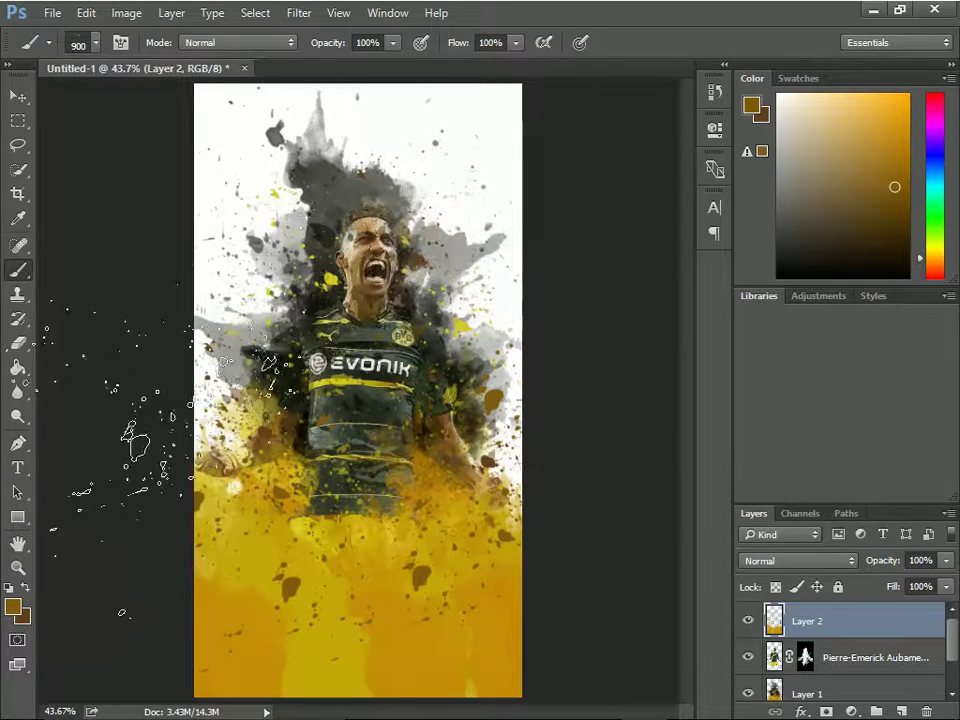
pyautogui.click(13, 605)
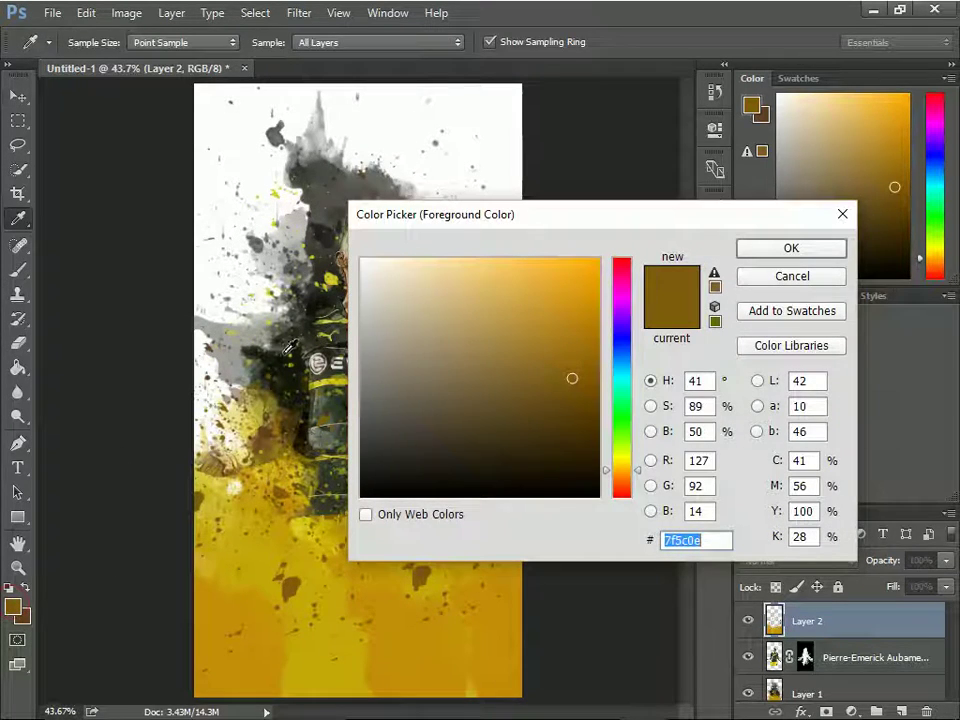
pyautogui.click(288, 346)
pyautogui.click(790, 249)
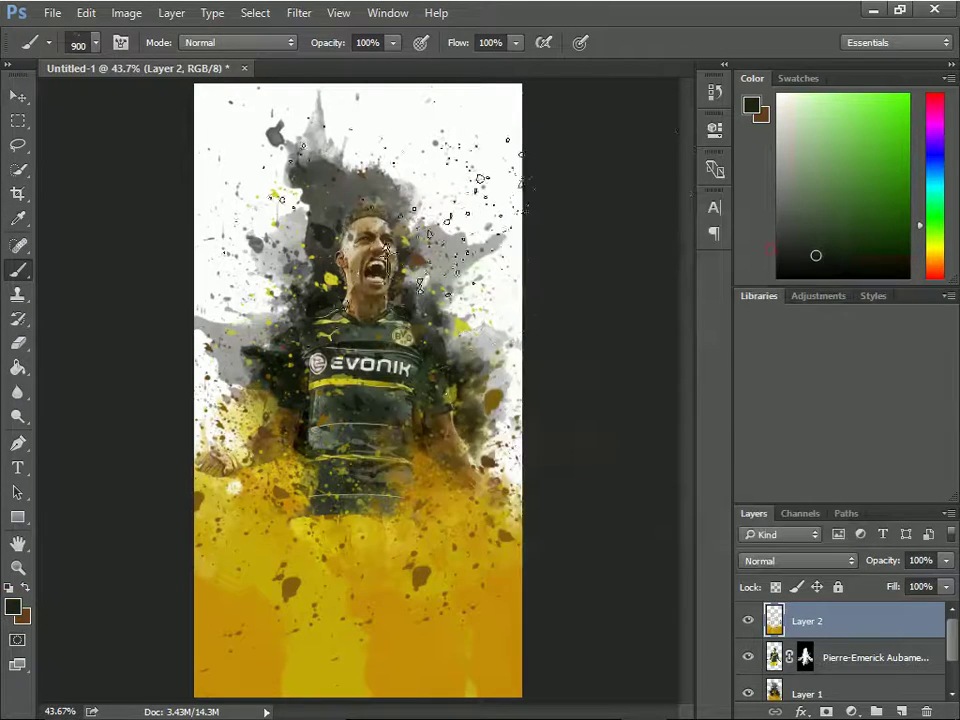
pyautogui.click(470, 215)
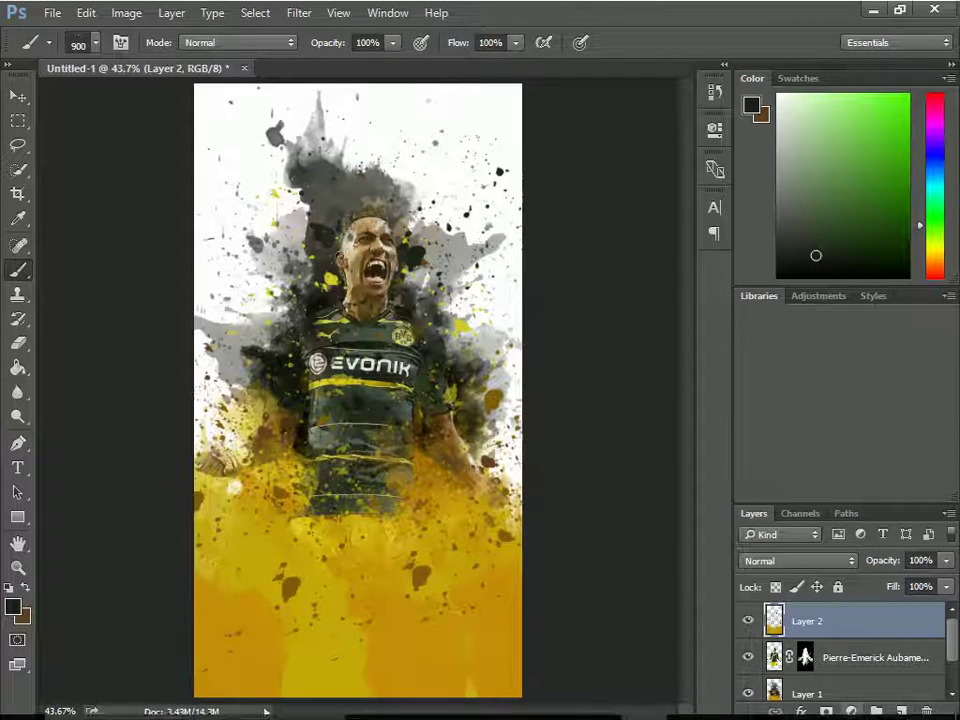
# Step: Start a text layer in the lower yellow area in BRUSHSTRIKE font at 24 pt
pyautogui.click(17, 467)
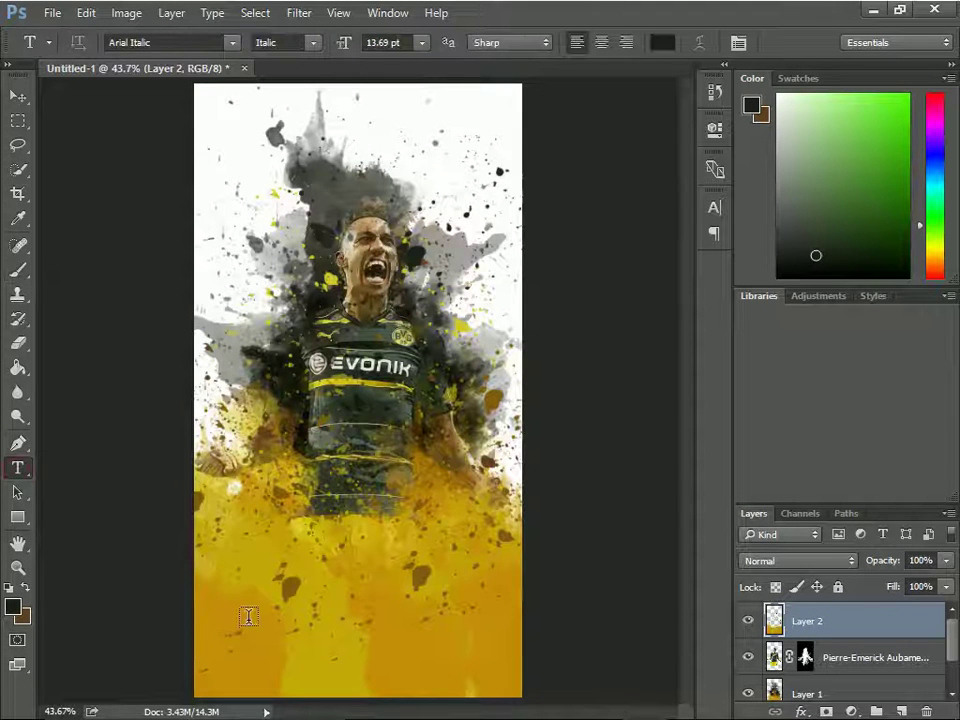
pyautogui.click(256, 613)
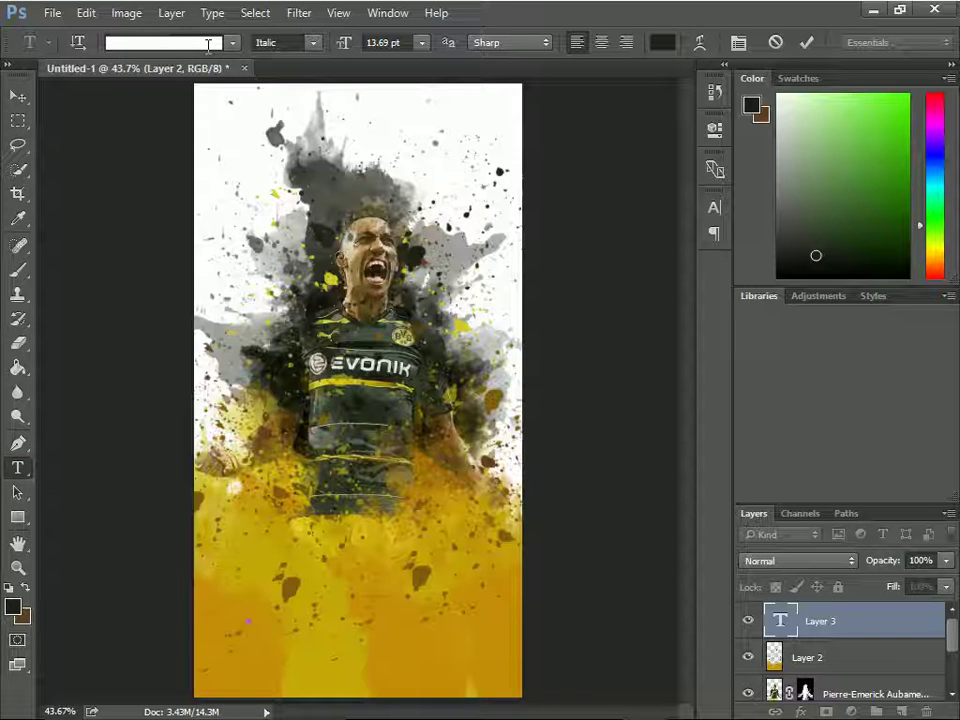
pyautogui.write('bru')
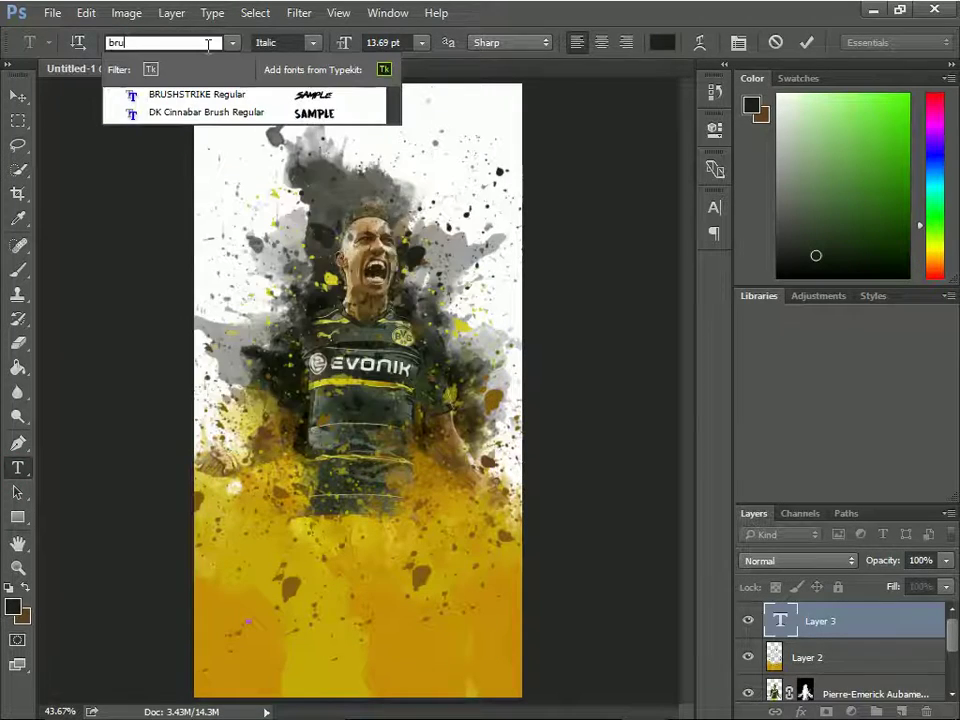
pyautogui.press('Down')
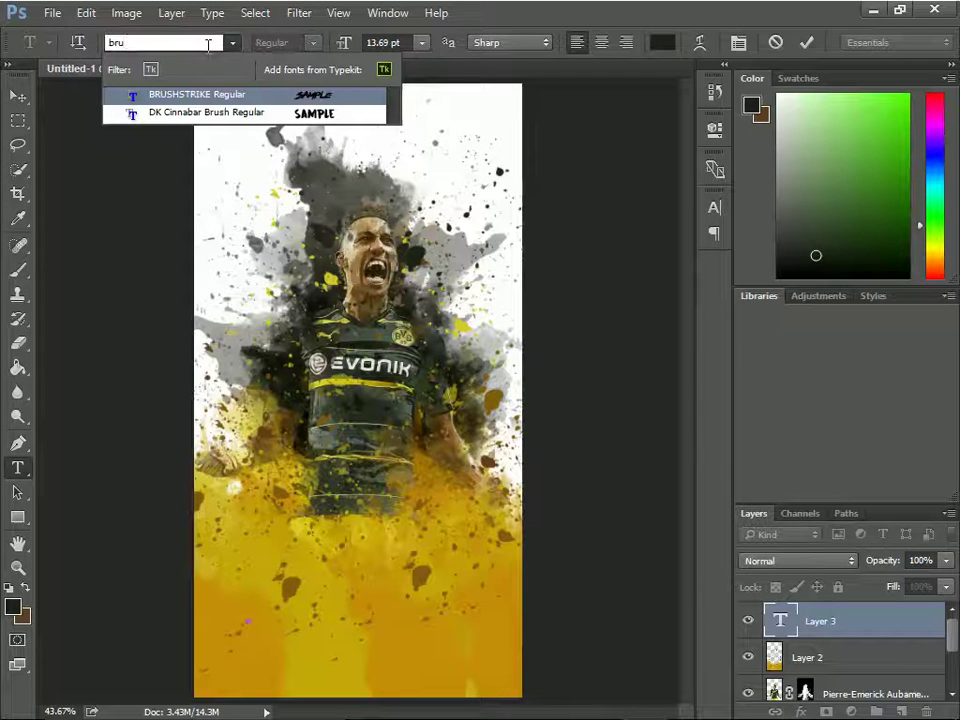
pyautogui.press('Return')
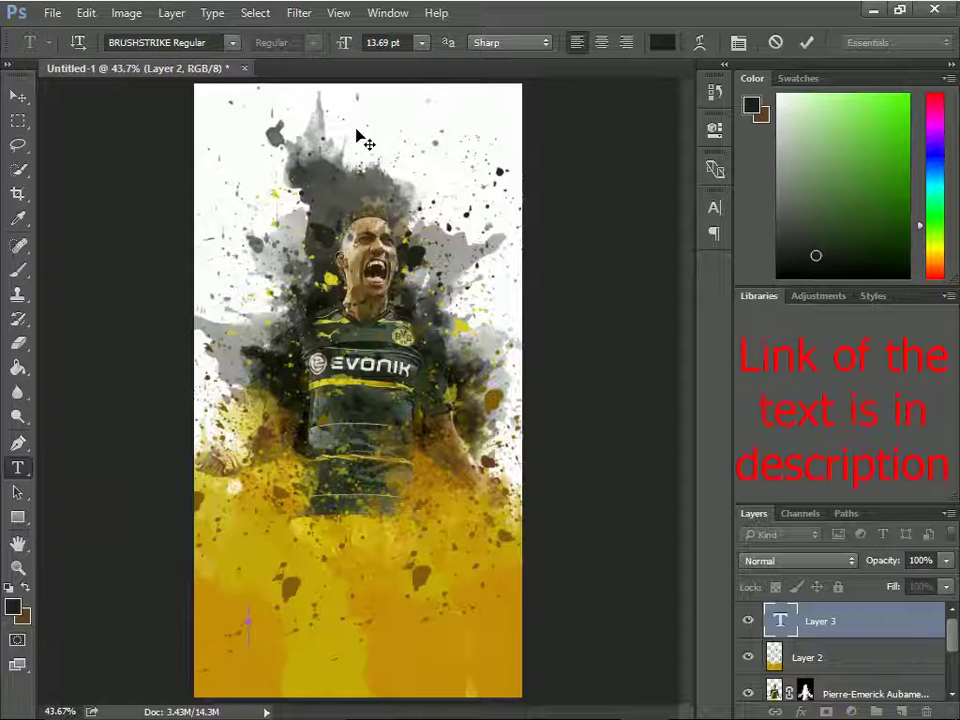
pyautogui.click(422, 44)
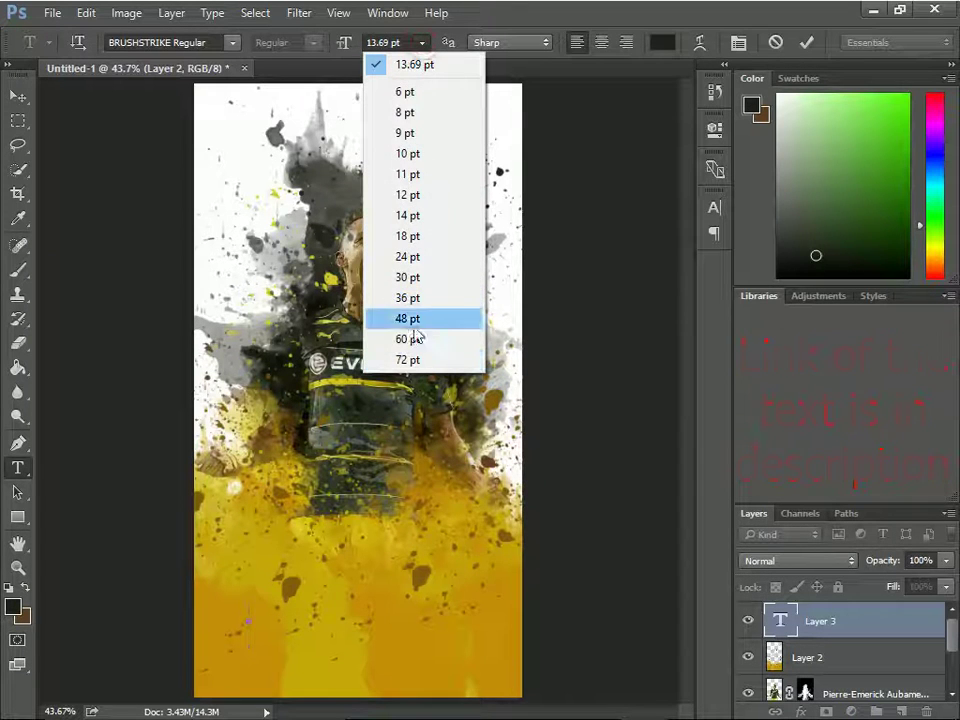
pyautogui.click(421, 259)
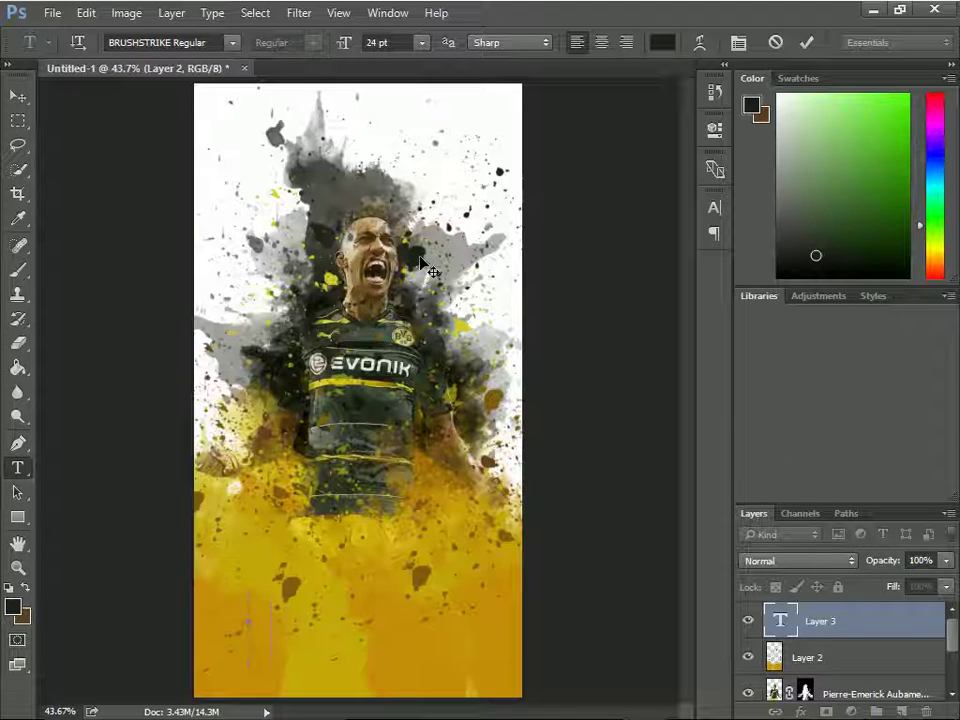
# Step: Type the word DORTMUND and resize it to 48 pt
pyautogui.write('DO')
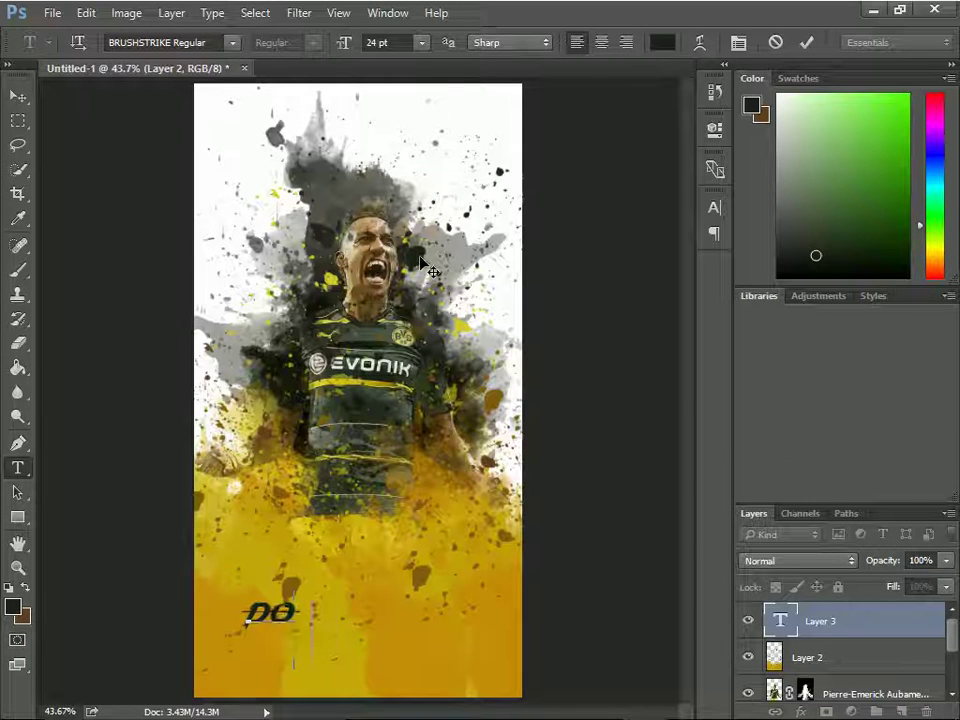
pyautogui.write('RTMUN')
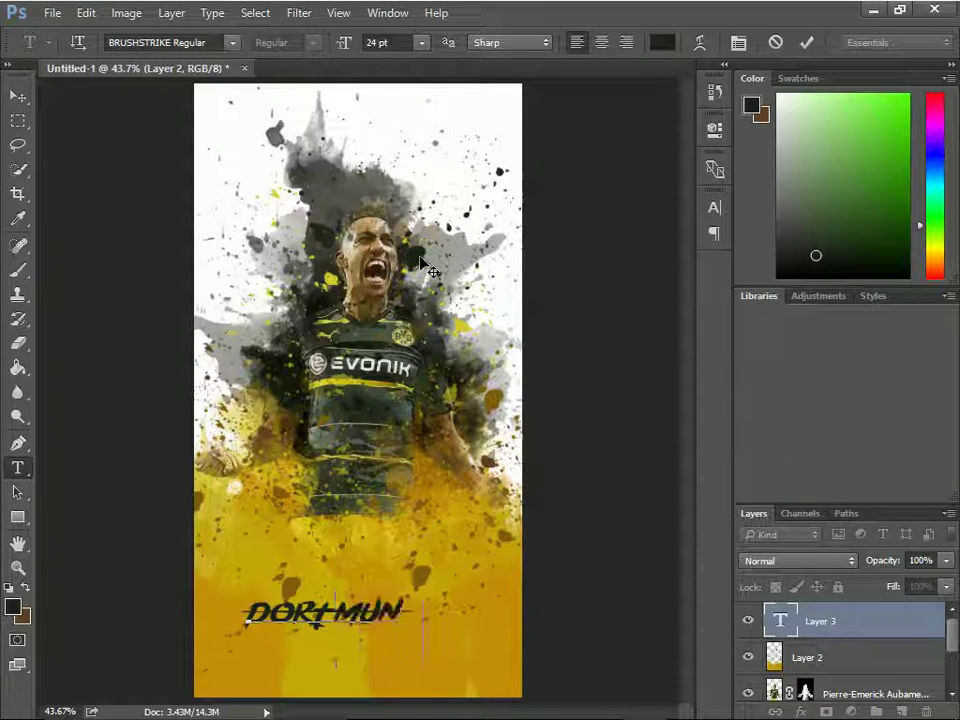
pyautogui.write('D')
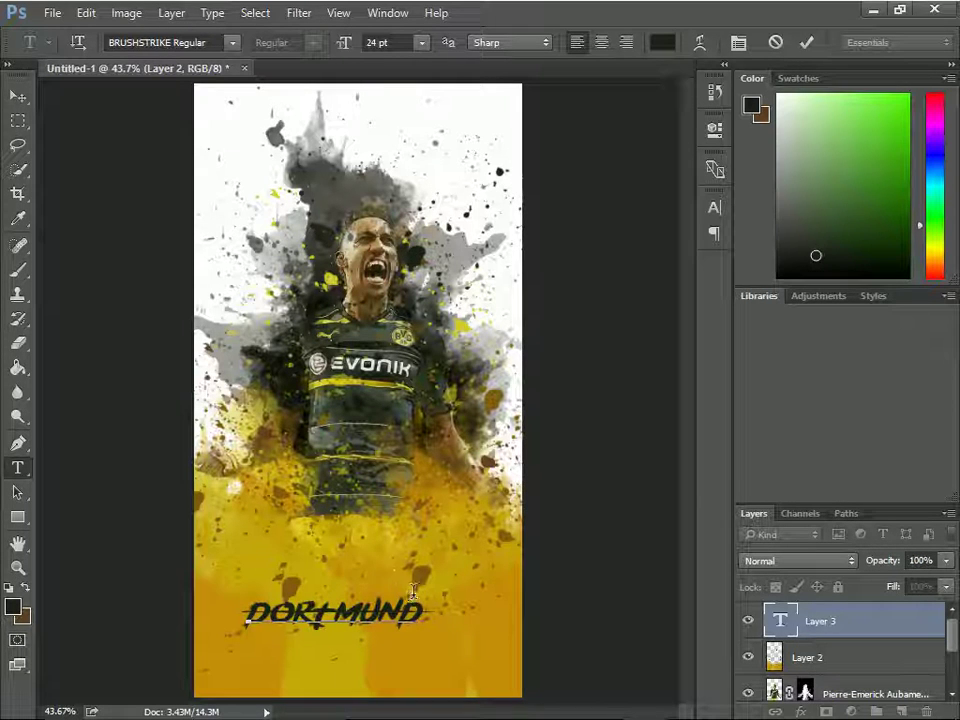
pyautogui.moveTo(412, 612); pyautogui.dragTo(243, 612)
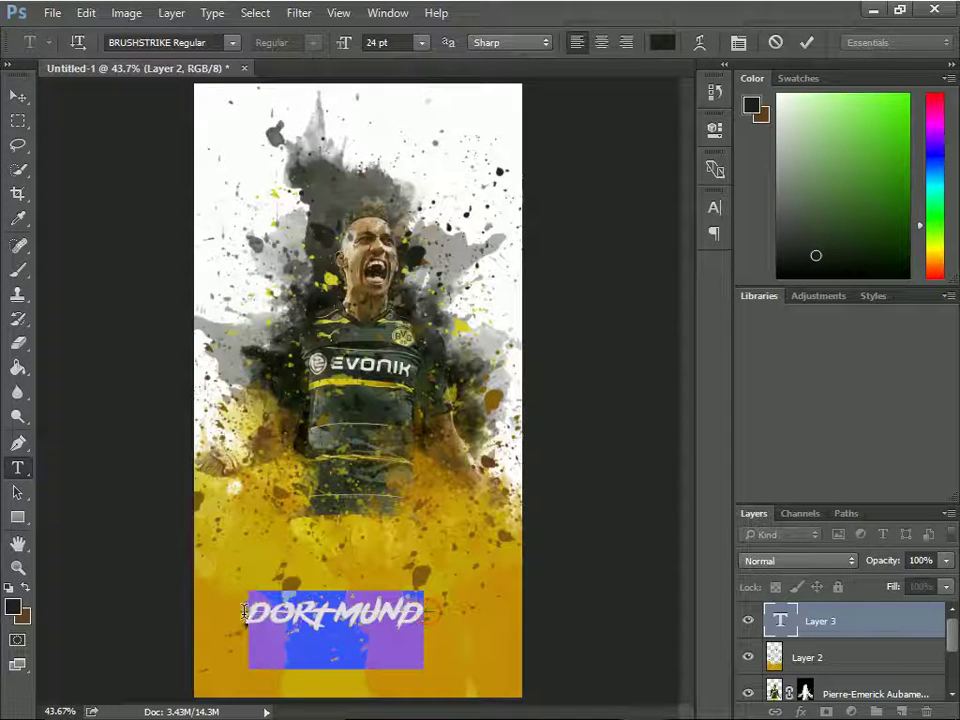
pyautogui.click(421, 45)
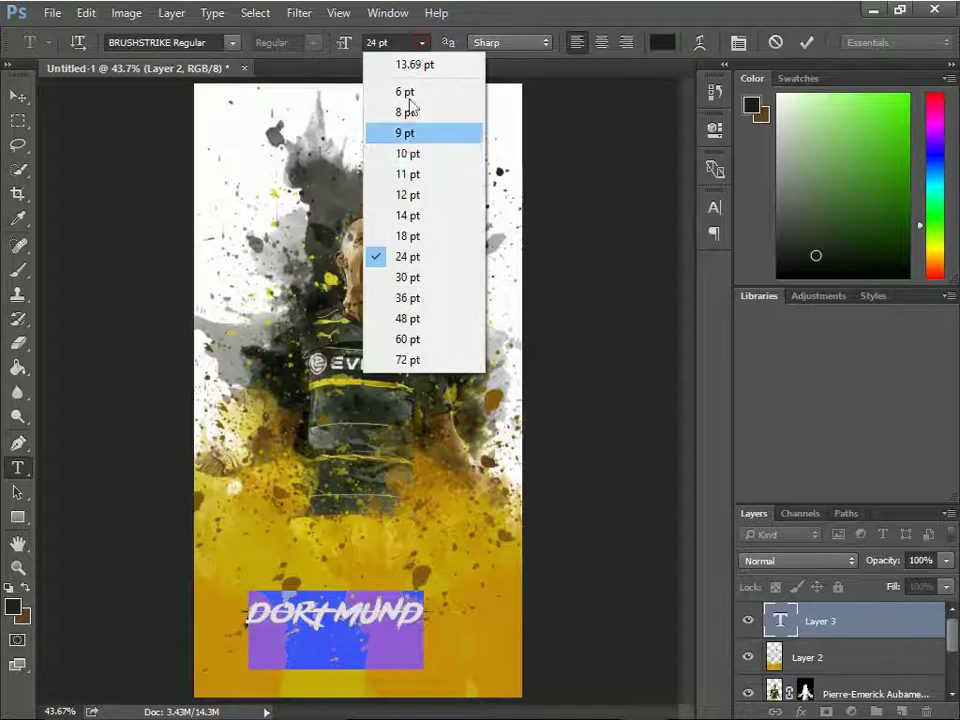
pyautogui.click(410, 320)
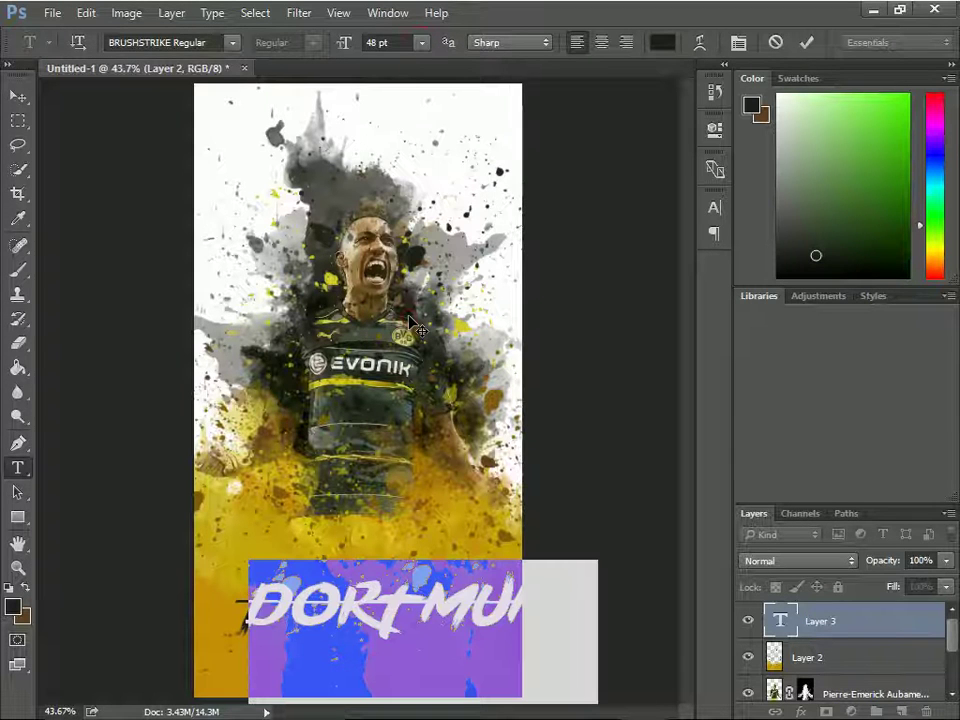
pyautogui.click(18, 95)
# Step: Rotate the DORTMUND text about -31° diagonally and move it up and right
pyautogui.moveTo(439, 621); pyautogui.dragTo(363, 608)
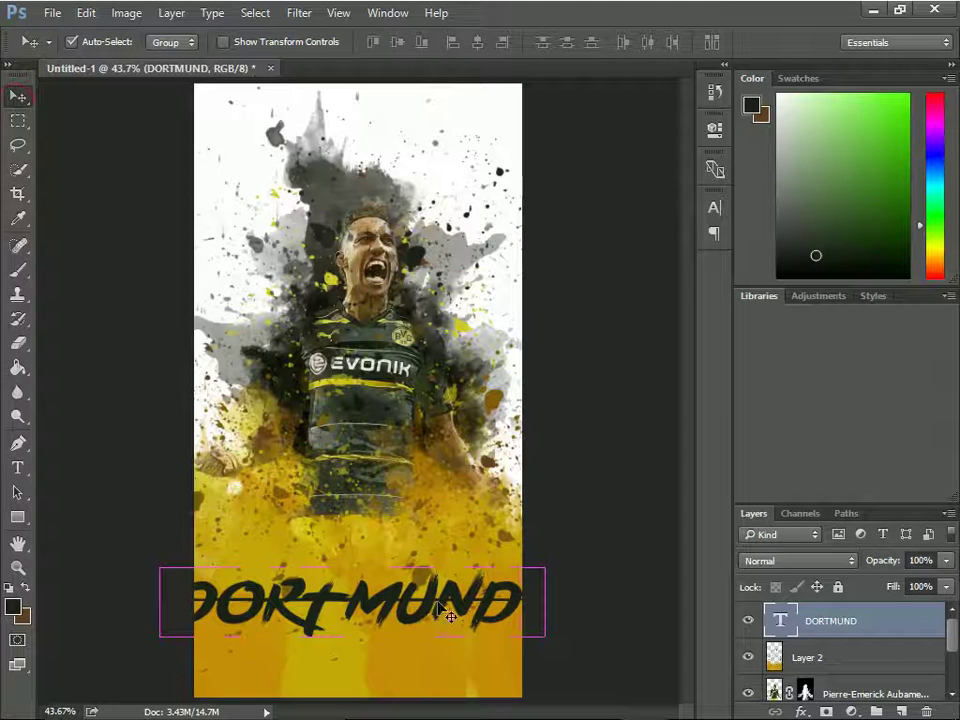
pyautogui.hotkey('ctrl', 't')
pyautogui.moveTo(561, 551)
pyautogui.mouseDown()
pyautogui.moveTo(536, 473)
pyautogui.moveTo(540, 400)
pyautogui.mouseUp()
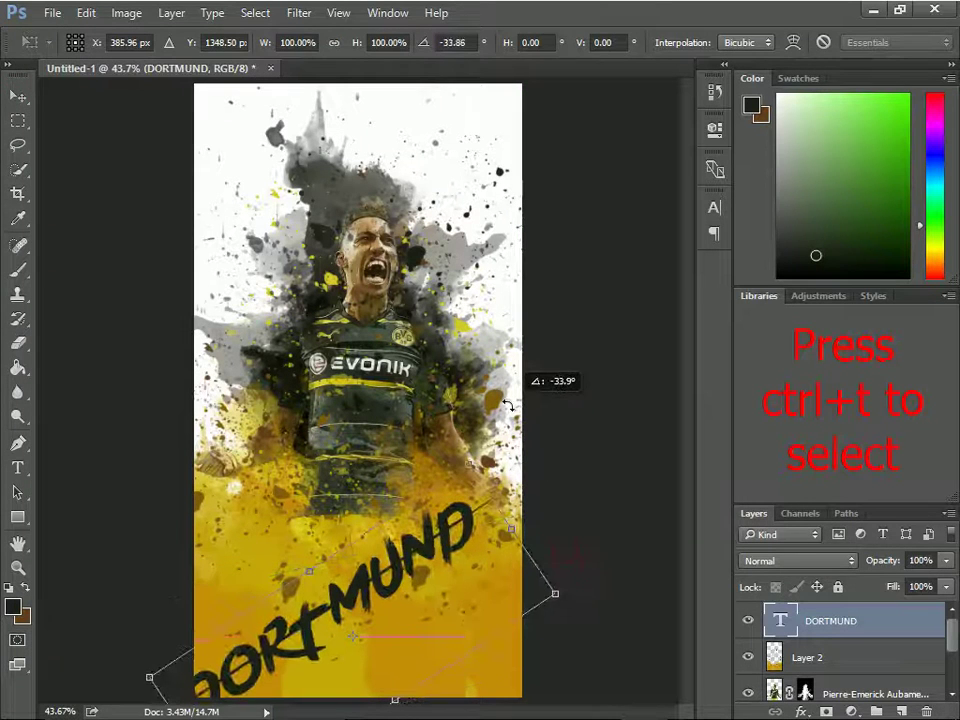
pyautogui.press('Return')
pyautogui.moveTo(371, 578); pyautogui.dragTo(401, 538)
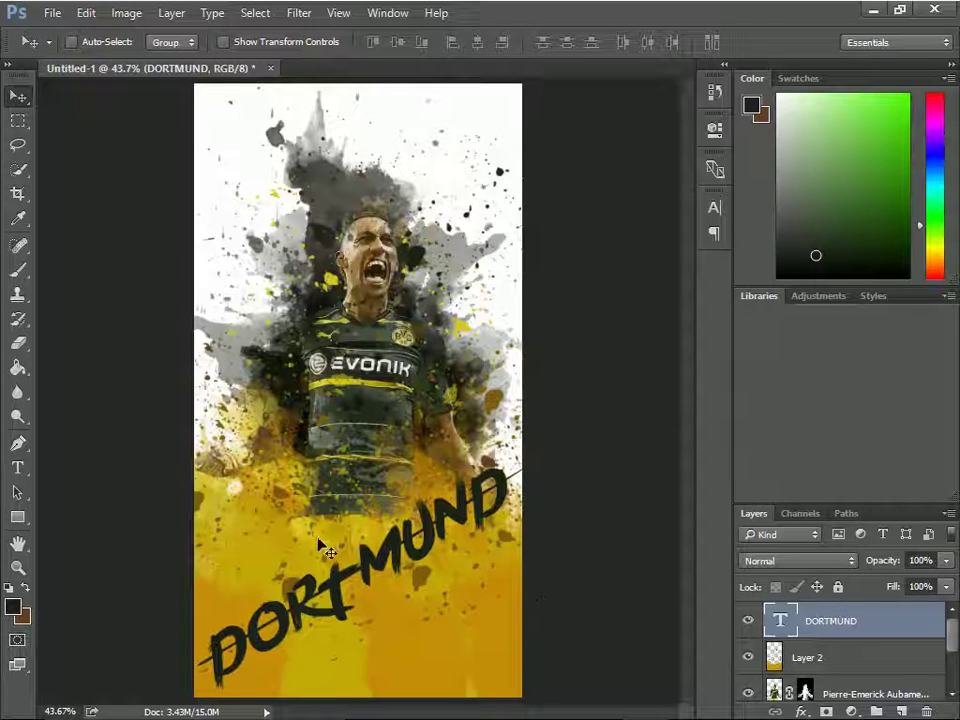
# Step: Add a new Layer 3 above Layer 2 and ready the Brush tool
pyautogui.click(792, 665)
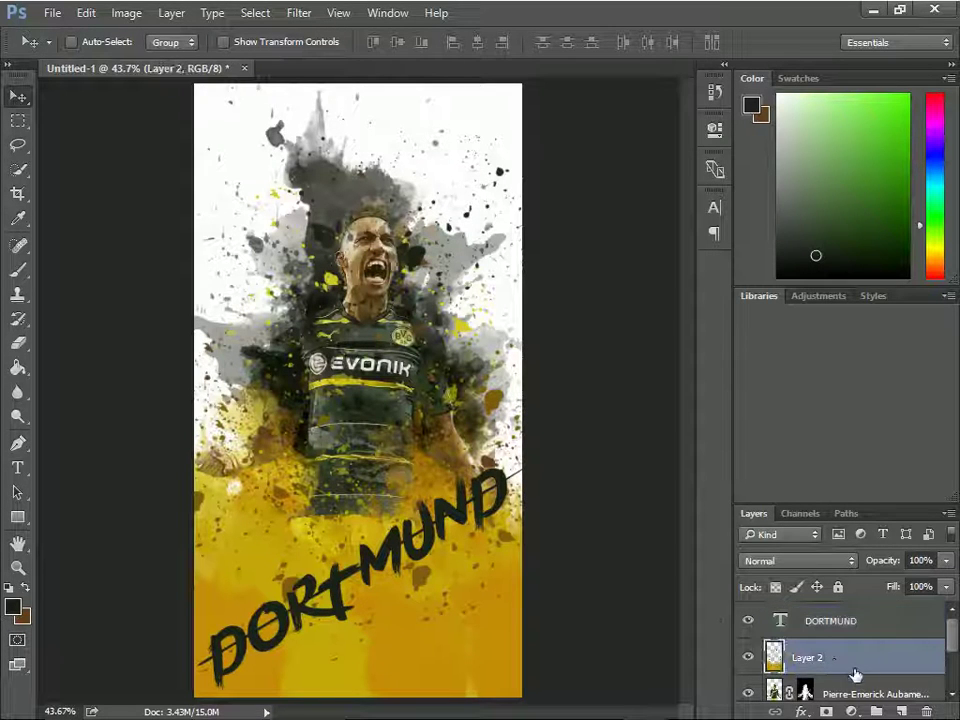
pyautogui.hotkey('ctrl', 'j')
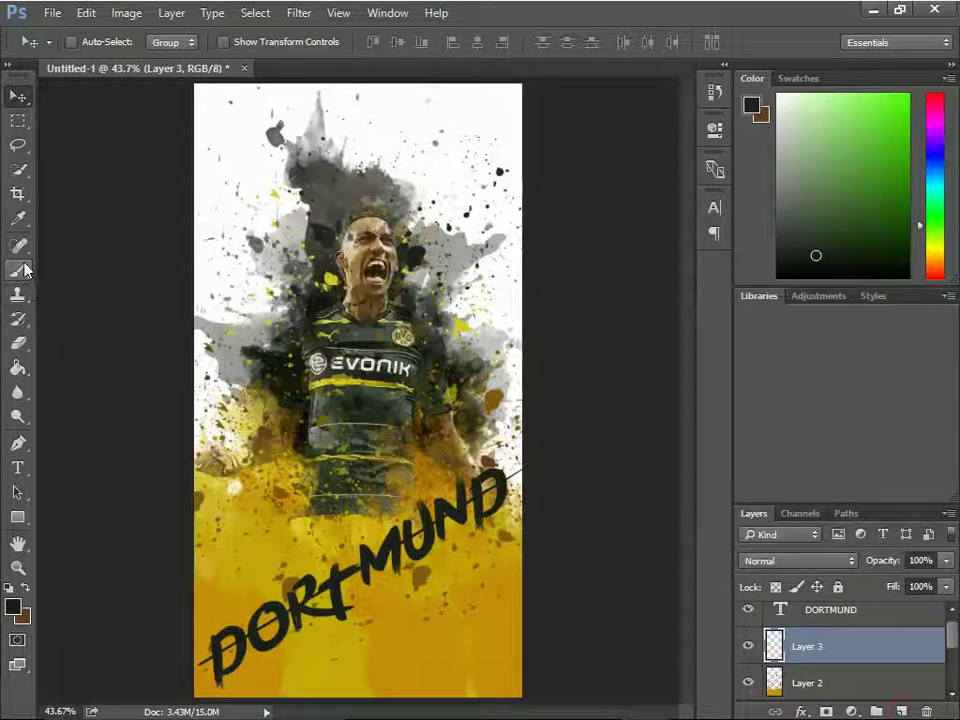
pyautogui.press('b')
pyautogui.click(87, 42)
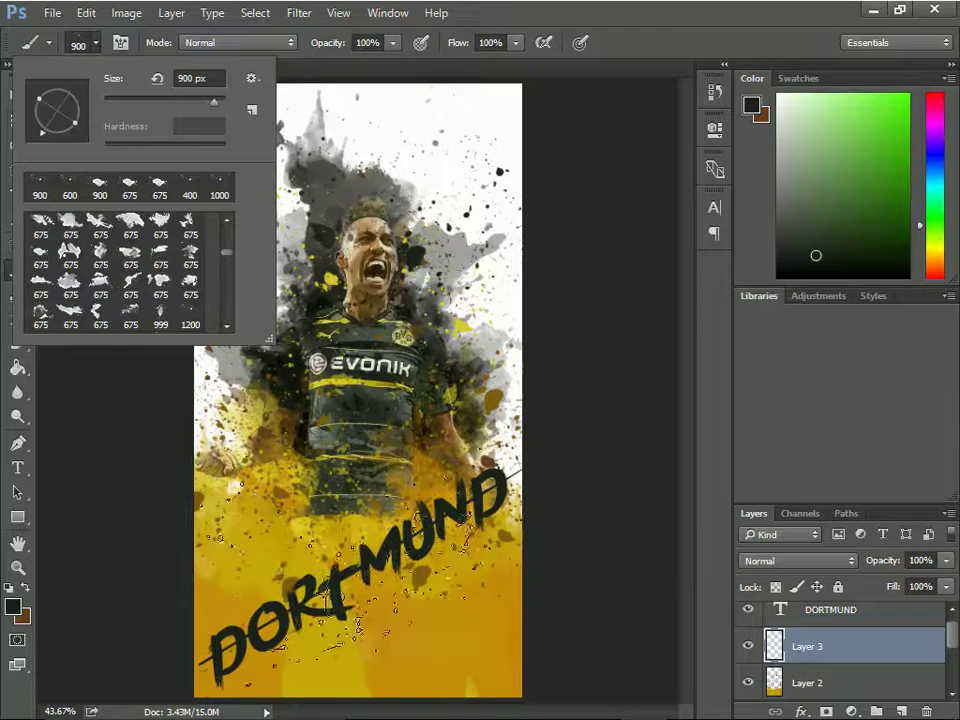
# Step: Choose a splatter brush tip and size it up to 1000
pyautogui.press('Return')
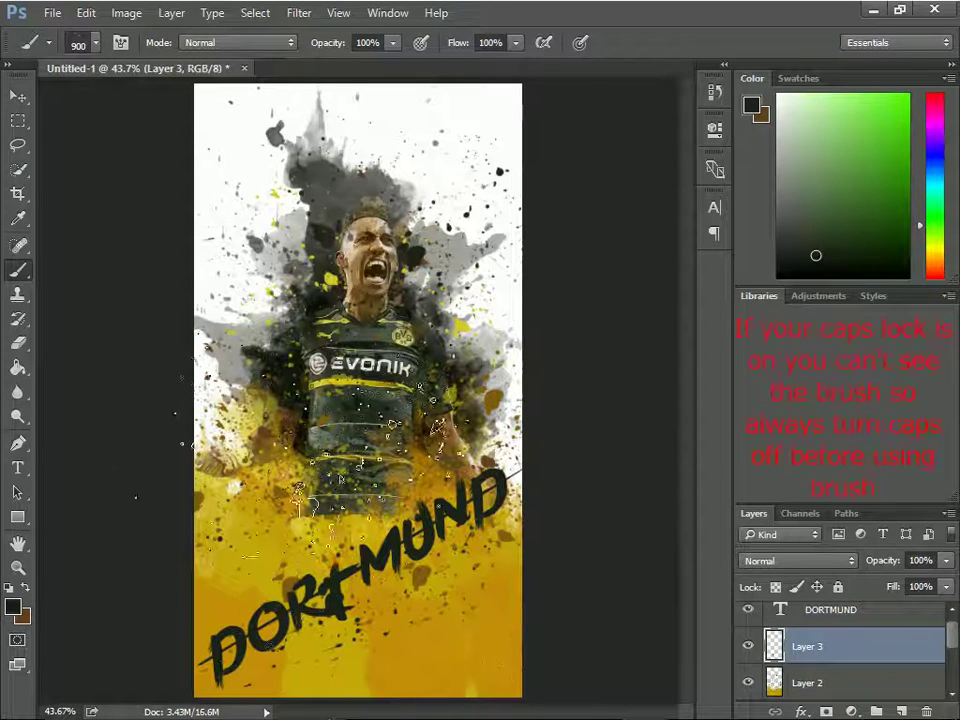
pyautogui.press('[')
pyautogui.press('[')
pyautogui.press('[')
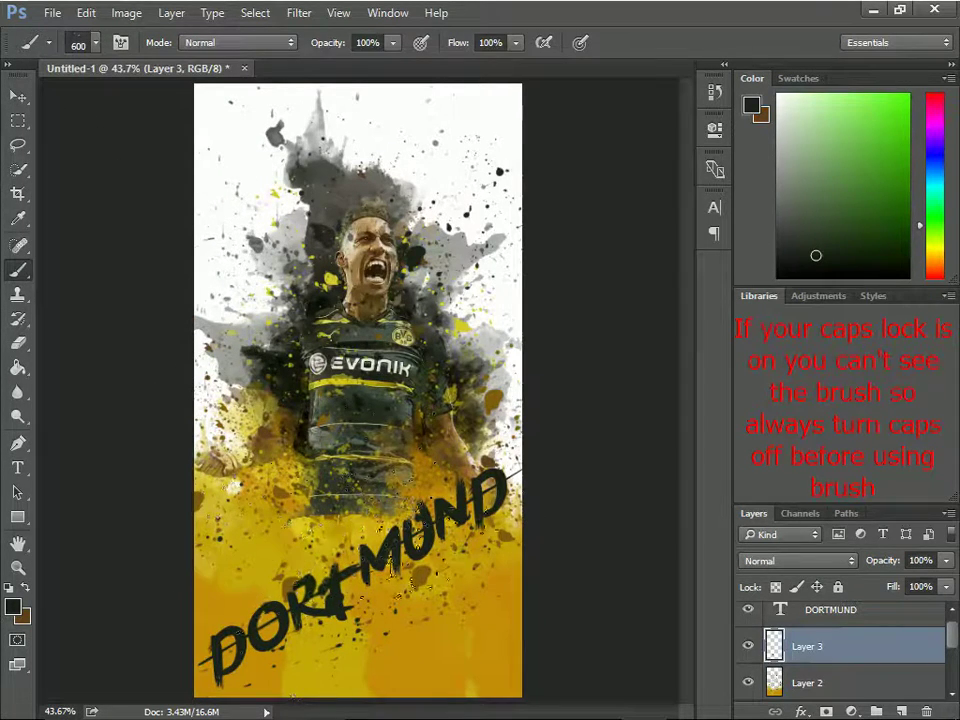
pyautogui.click(78, 42)
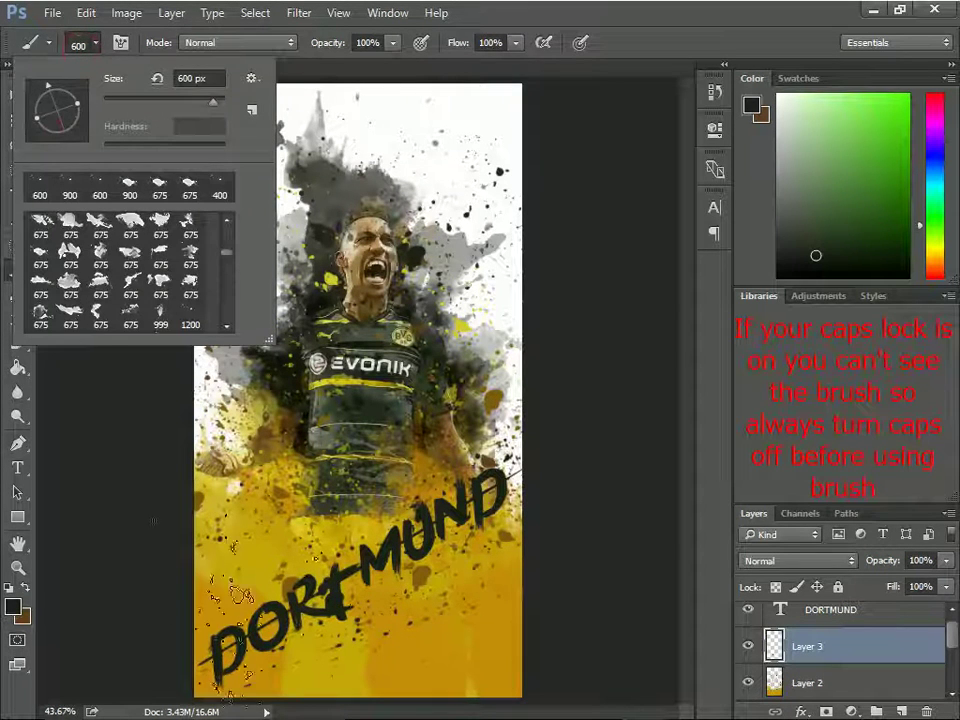
pyautogui.click(230, 640)
pyautogui.press(']')
pyautogui.press(']')
pyautogui.press(']')
pyautogui.press(']')
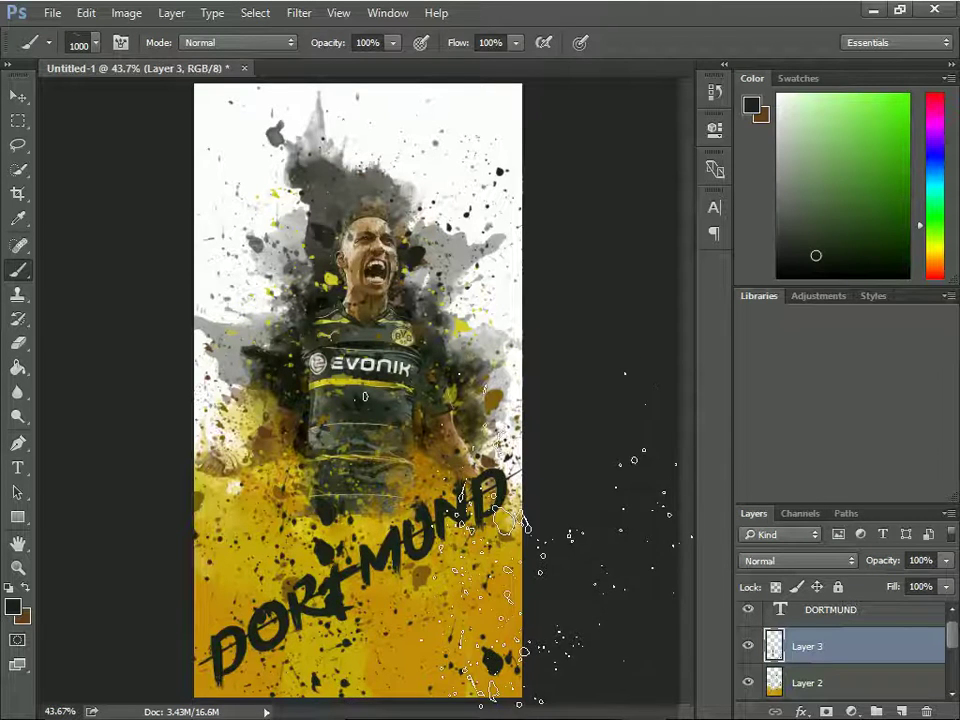
# Step: Rotate the splatter brush tip's angle in the brush settings
pyautogui.click(94, 42)
pyautogui.moveTo(53, 90); pyautogui.dragTo(106, 183)
pyautogui.press('Return')
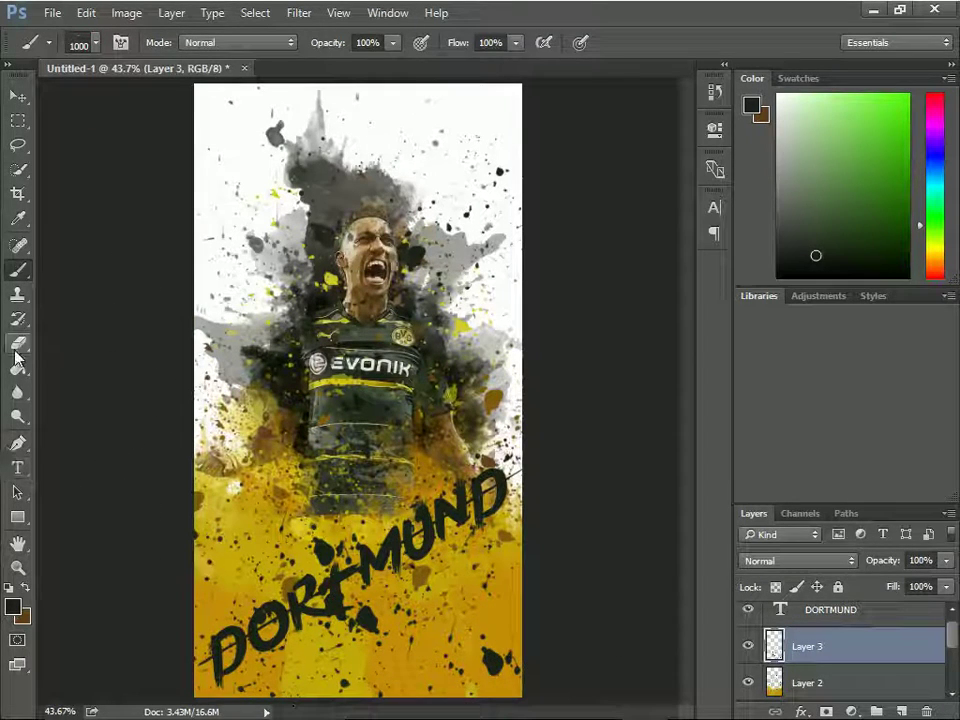
pyautogui.click(18, 342)
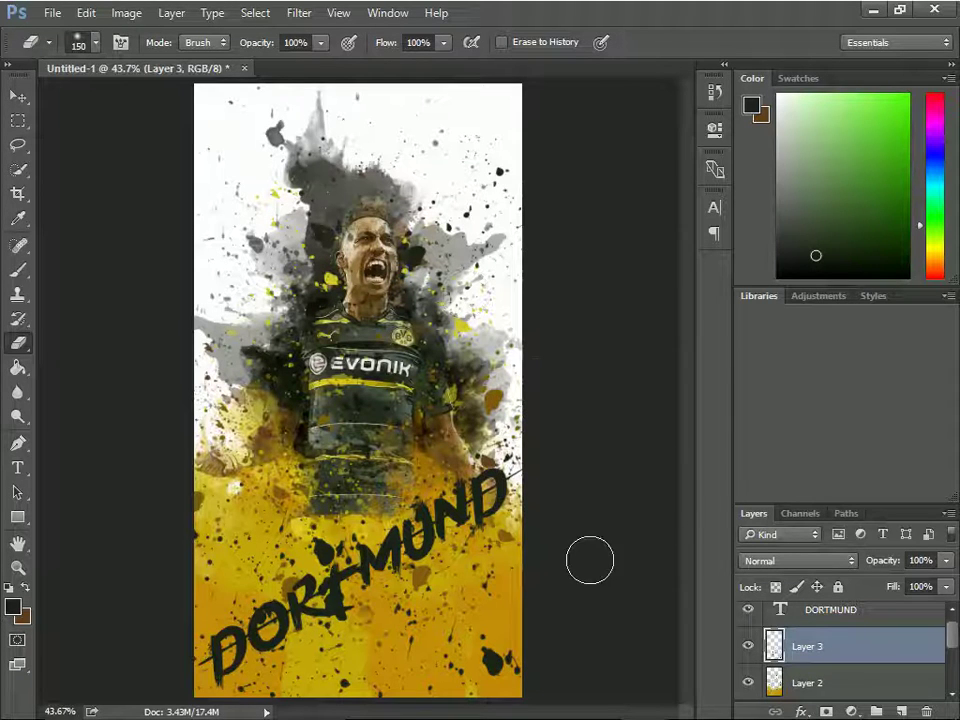
# Step: Give the eraser the 675 px splatter tip from the preset list
pyautogui.click(94, 43)
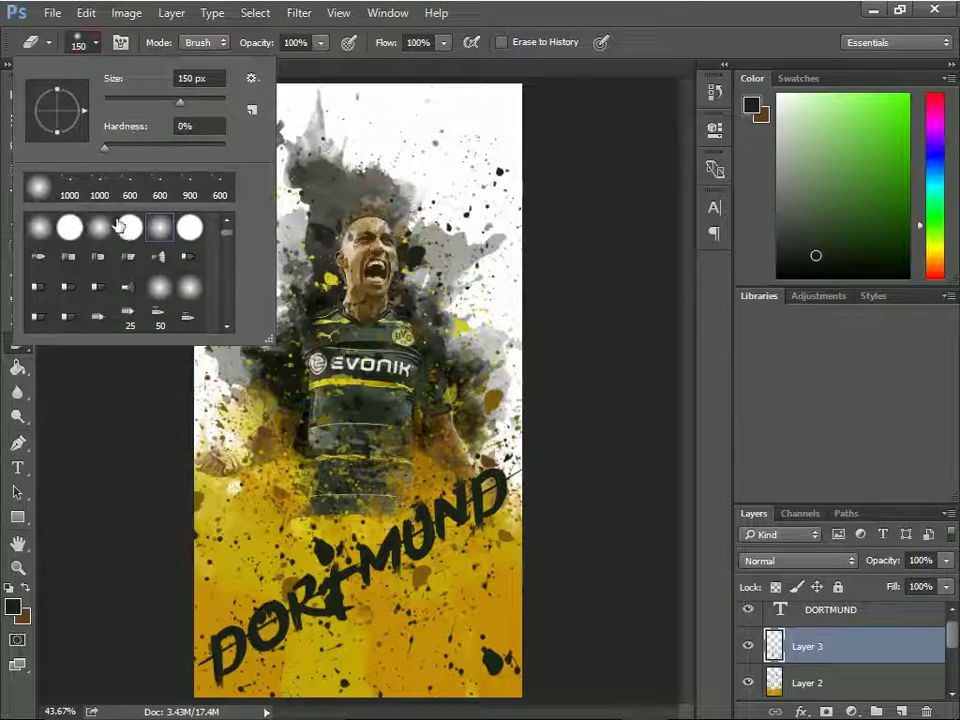
pyautogui.scroll(-3, 108, 250)
pyautogui.scroll(-3, 112, 268)
pyautogui.scroll(-3, 150, 272)
pyautogui.scroll(-3, 180, 272)
pyautogui.scroll(-3, 171, 272)
pyautogui.scroll(-3, 171, 272)
pyautogui.scroll(-3, 168, 270)
pyautogui.scroll(-3, 130, 271)
pyautogui.scroll(-5, 95, 274)
pyautogui.scroll(-2, 133, 281)
pyautogui.scroll(3, 140, 285)
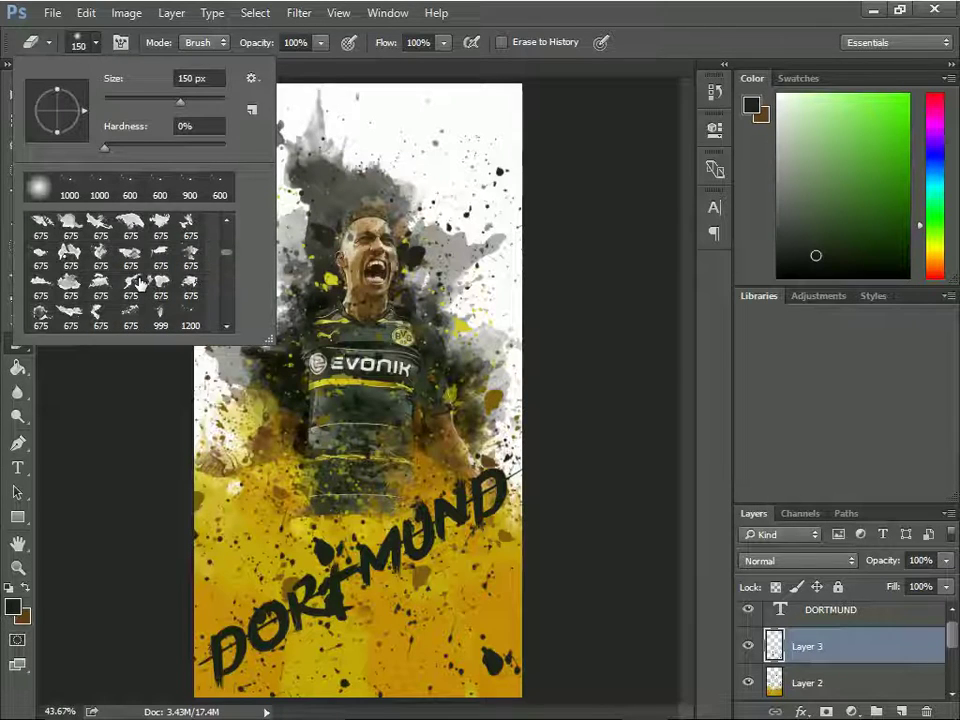
pyautogui.click(70, 281)
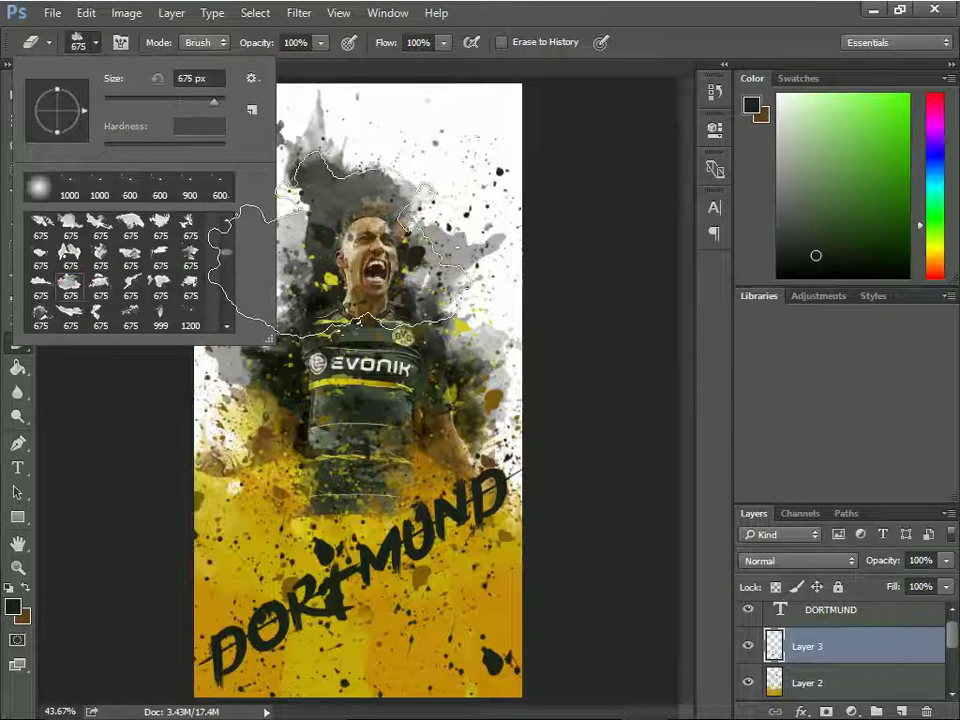
# Step: Lower the eraser's flow to 45%
pyautogui.click(443, 43)
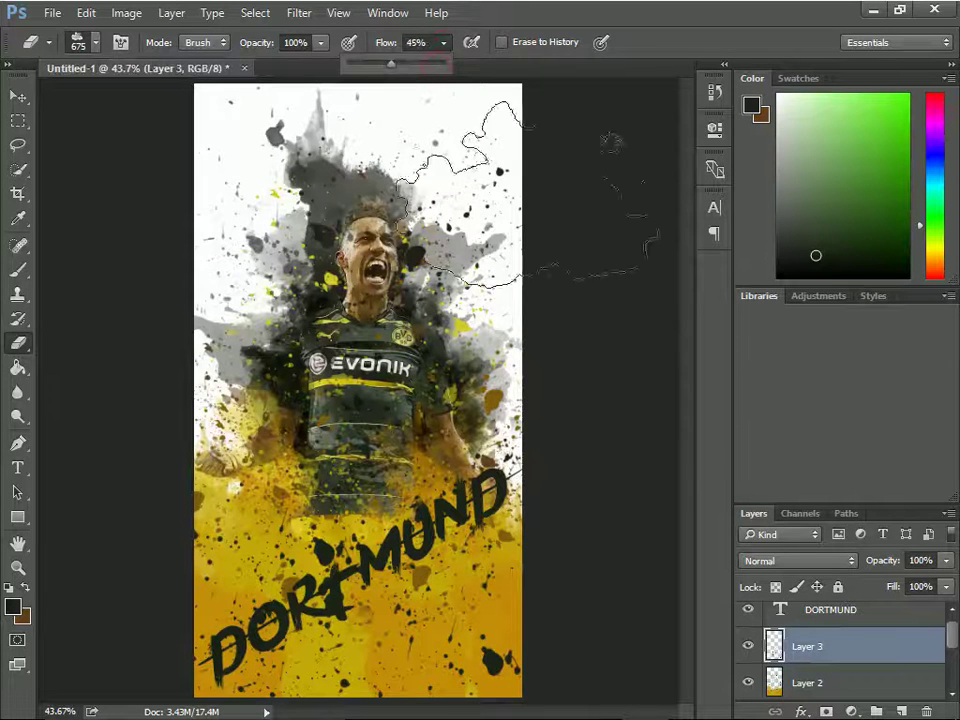
pyautogui.click(826, 690)
pyautogui.scroll(-2, 824, 680)
pyautogui.scroll(-1, 820, 670)
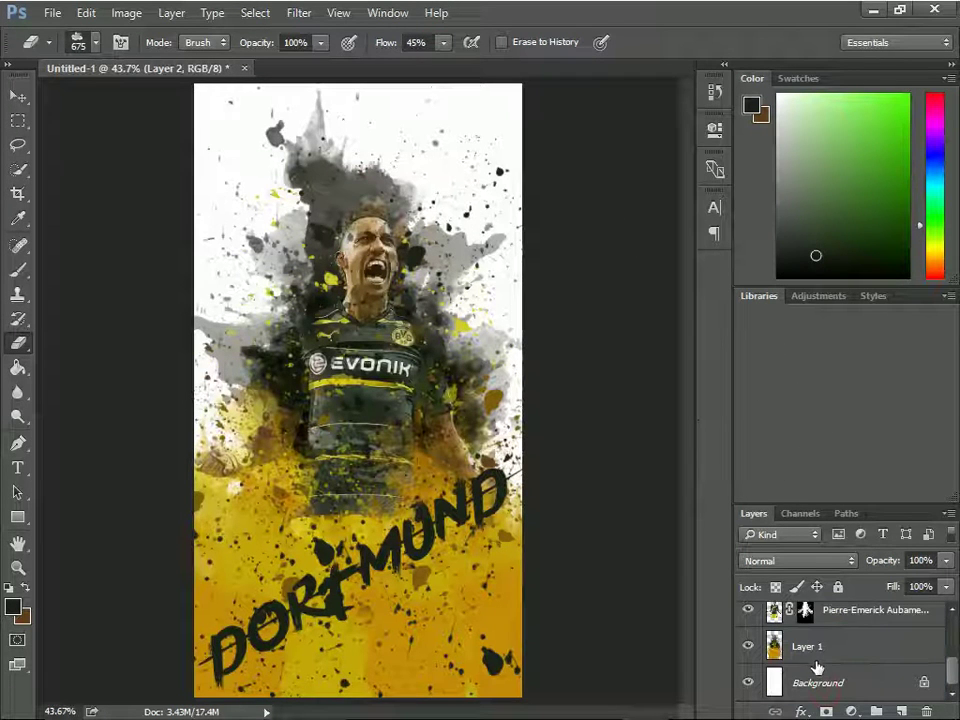
# Step: Add a new empty layer above Layer 1 and set the foreground to dark grey #1c1c1b
pyautogui.click(807, 646)
pyautogui.hotkey('ctrl', 'shift', 'alt', 'n')
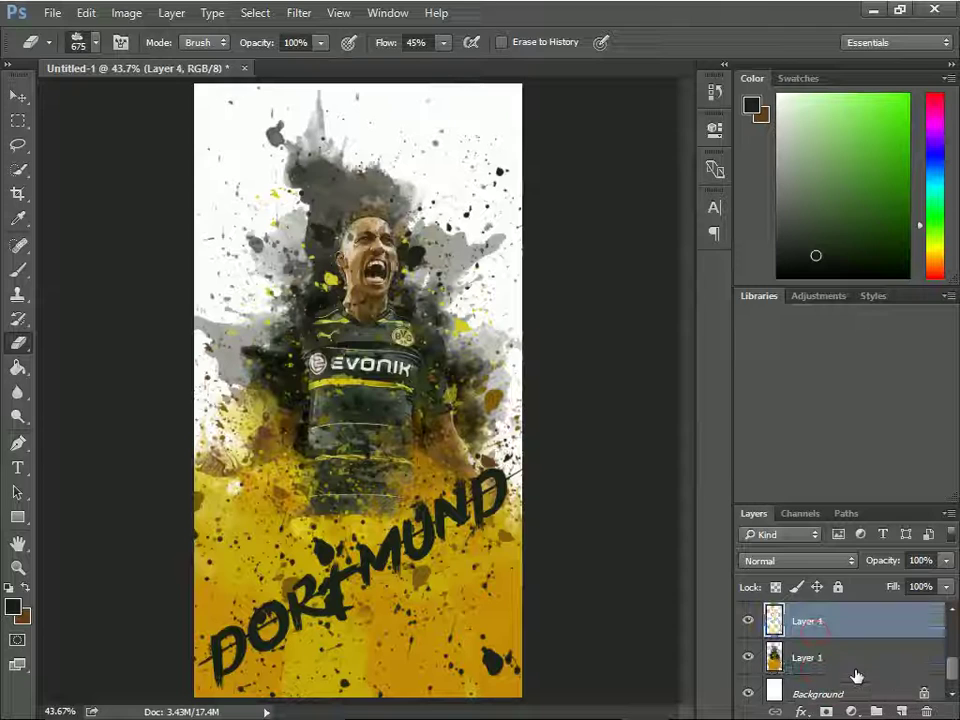
pyautogui.click(14, 612)
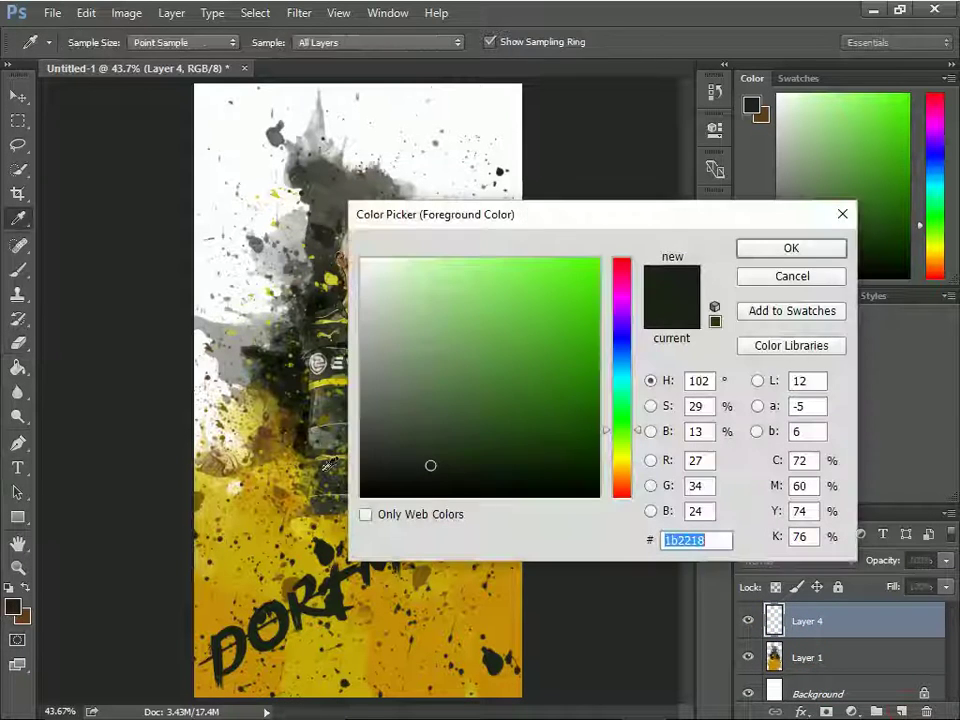
pyautogui.click(366, 474)
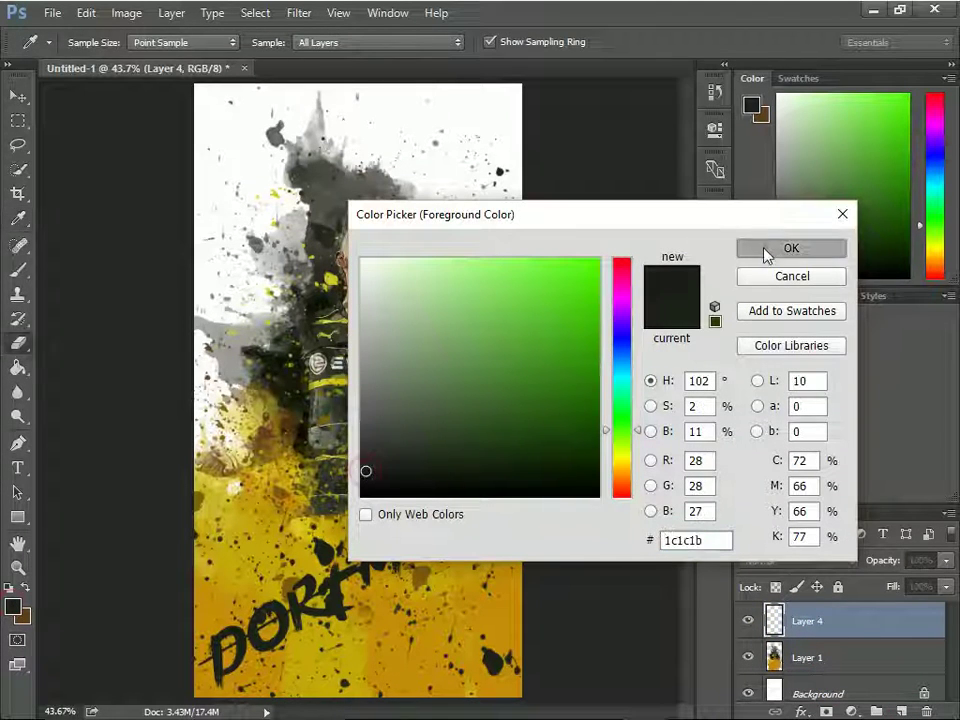
pyautogui.click(785, 248)
# Step: Paint grey splatter at the poster's top-left with a 675 px splatter brush at 45% flow
pyautogui.press('e')
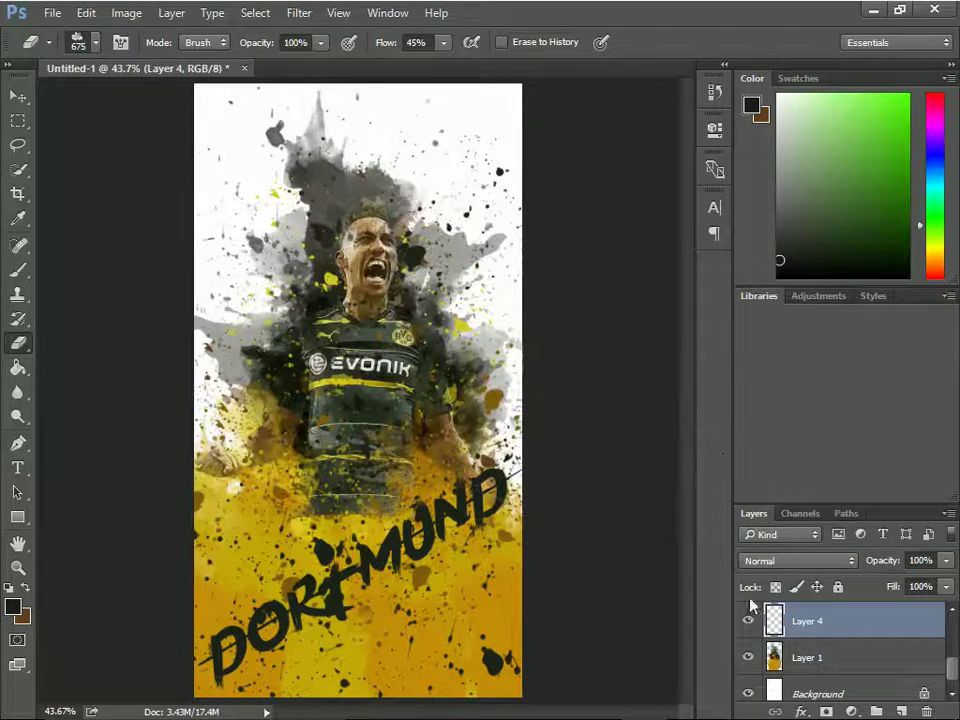
pyautogui.click(18, 270)
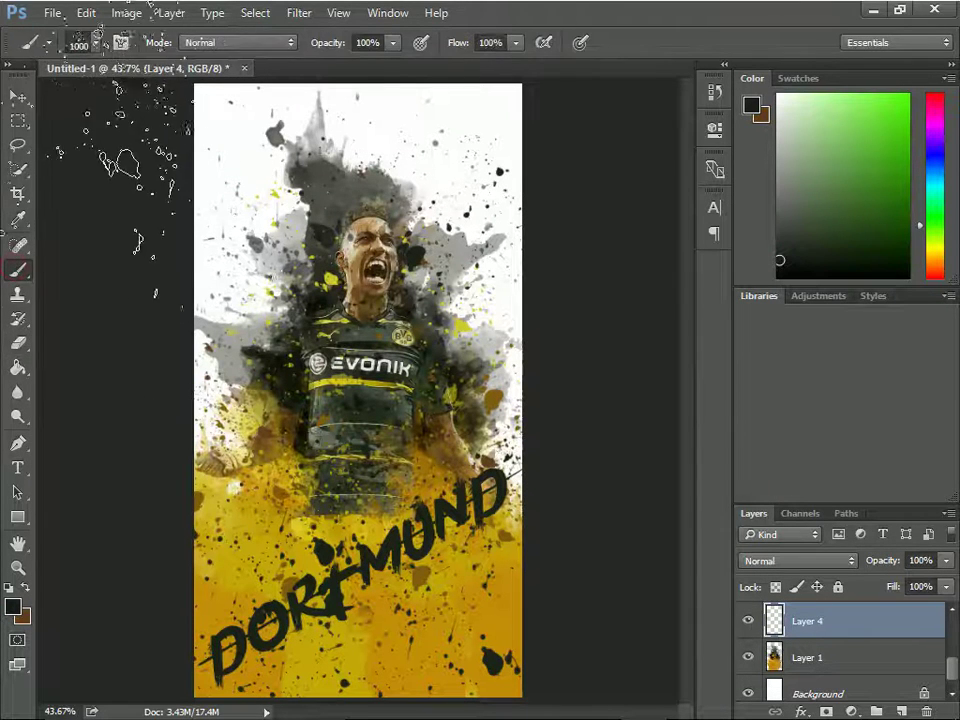
pyautogui.click(96, 45)
pyautogui.click(40, 185)
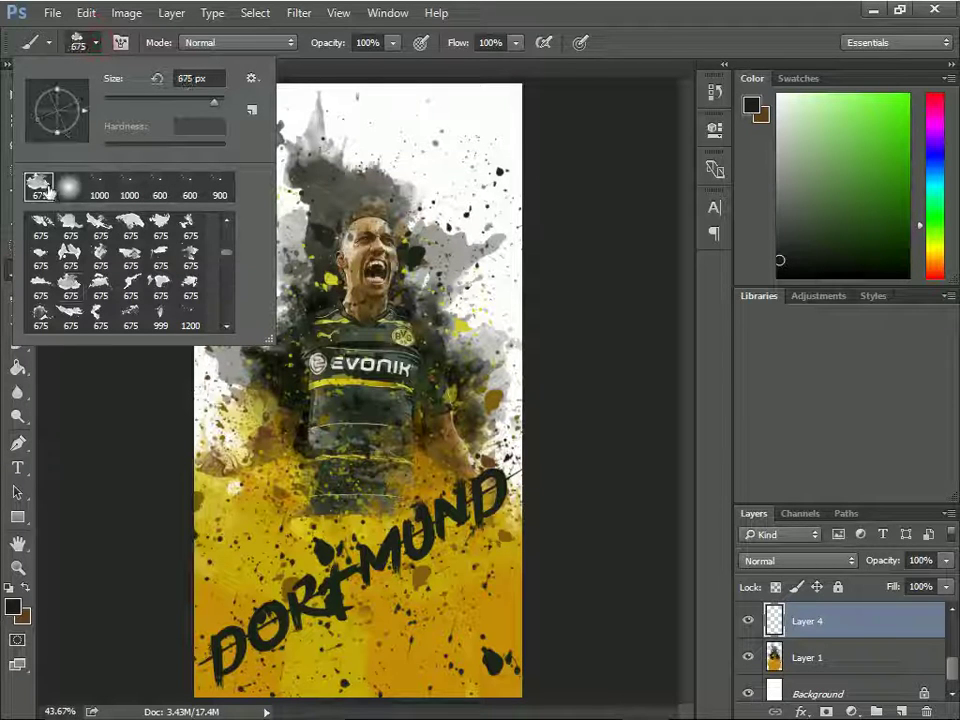
pyautogui.press('Return')
pyautogui.click(515, 43)
pyautogui.moveTo(463, 73)
pyautogui.mouseDown()
pyautogui.moveTo(471, 67)
pyautogui.moveTo(459, 66)
pyautogui.mouseUp()
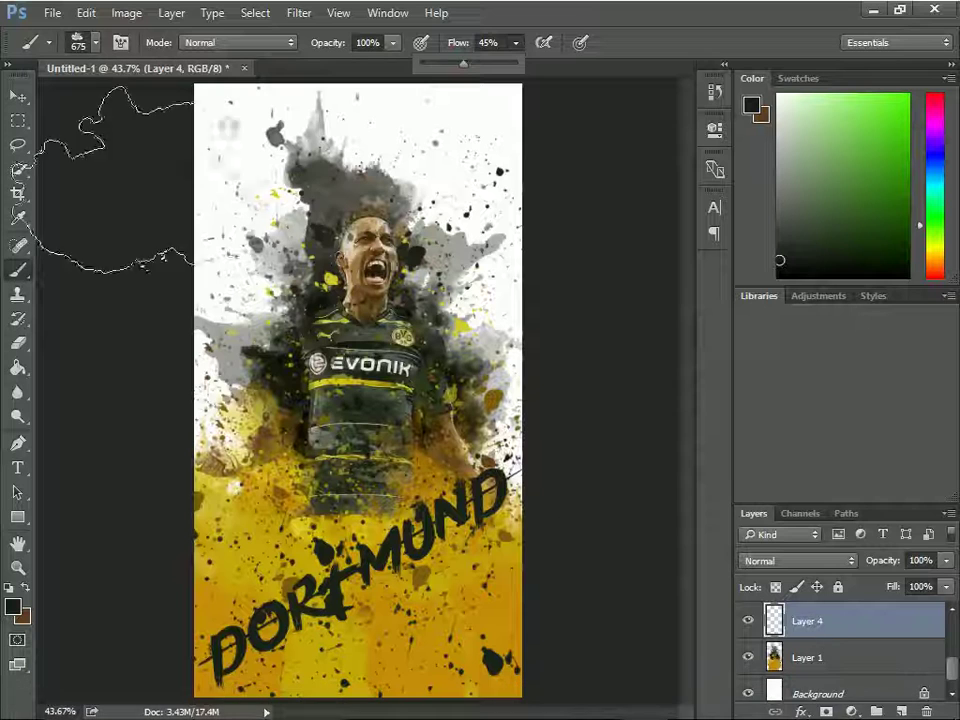
pyautogui.moveTo(160, 214); pyautogui.dragTo(230, 180)
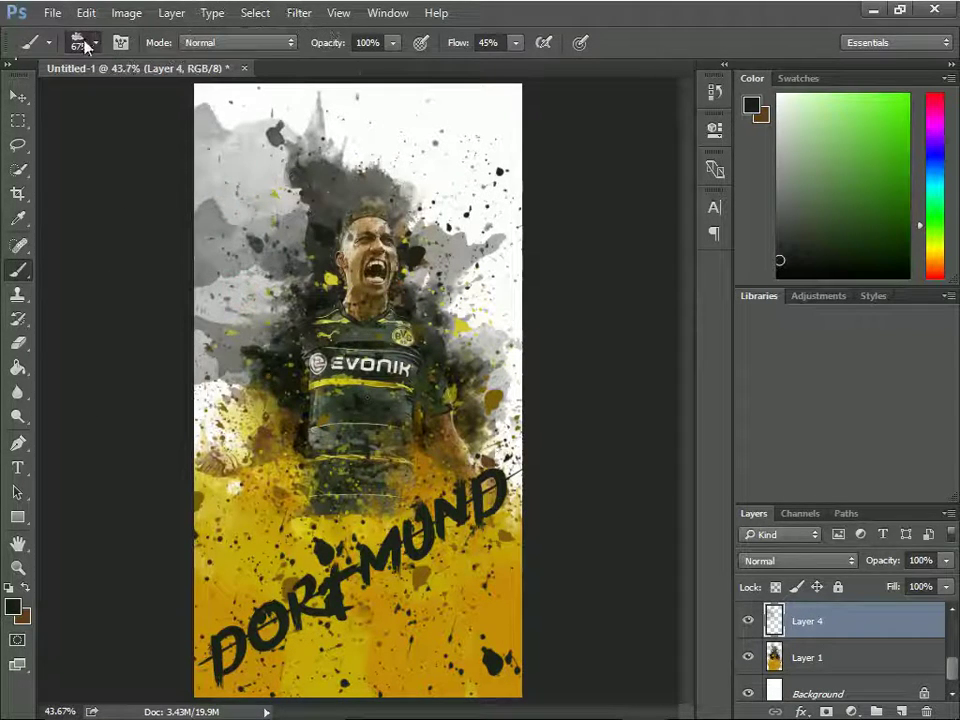
# Step: Browse other splatter brush presets, then delete the grey splatter Layer 4
pyautogui.click(79, 42)
pyautogui.click(290, 130)
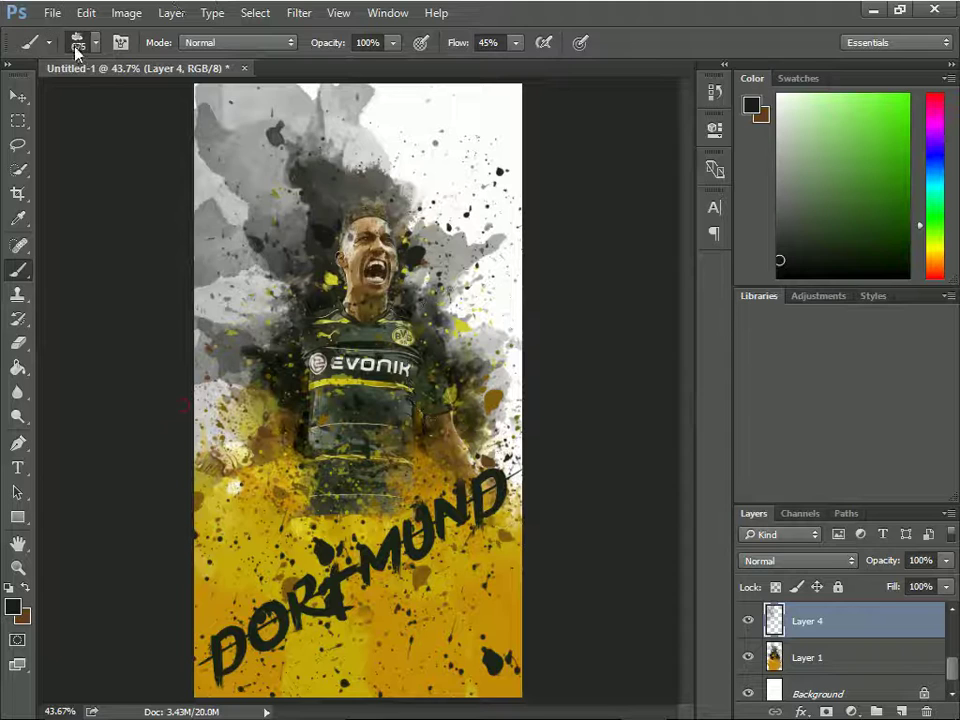
pyautogui.click(77, 45)
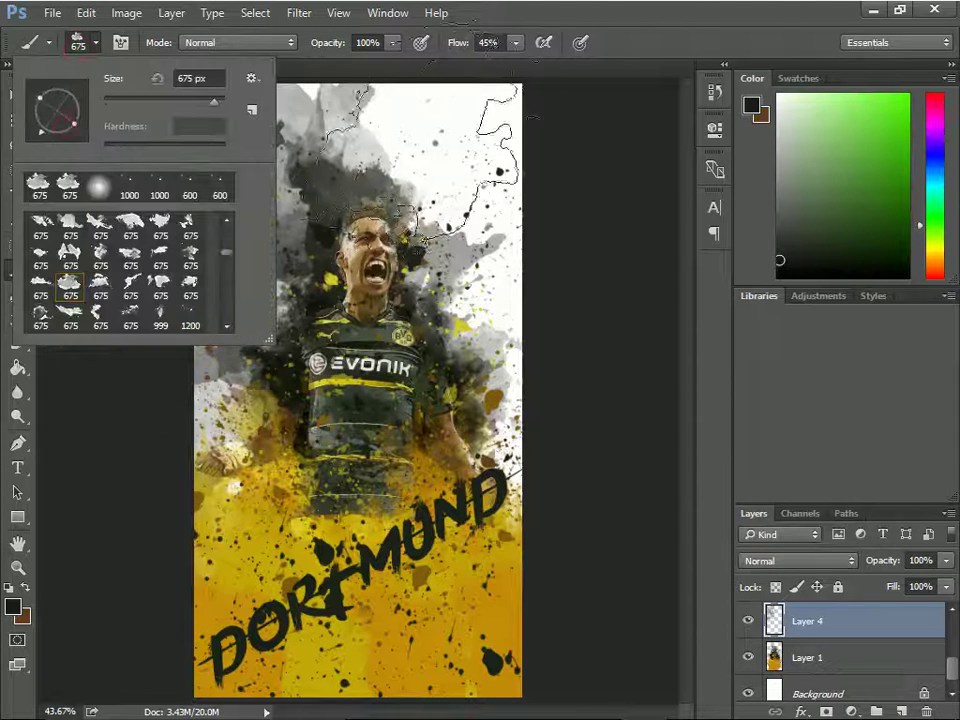
pyautogui.press('Escape')
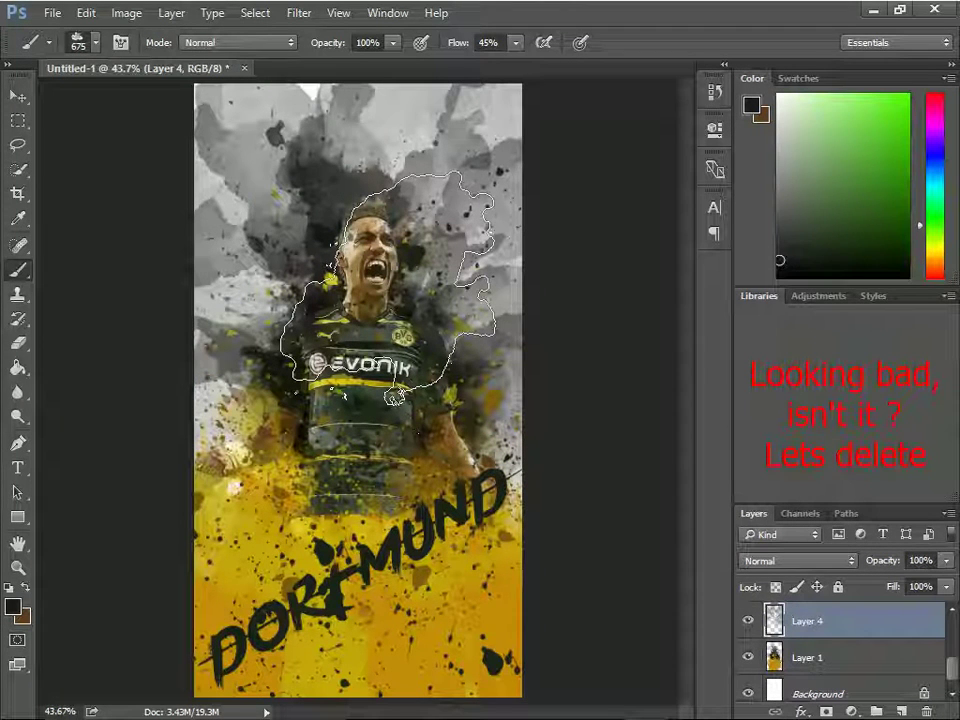
pyautogui.press('Delete')
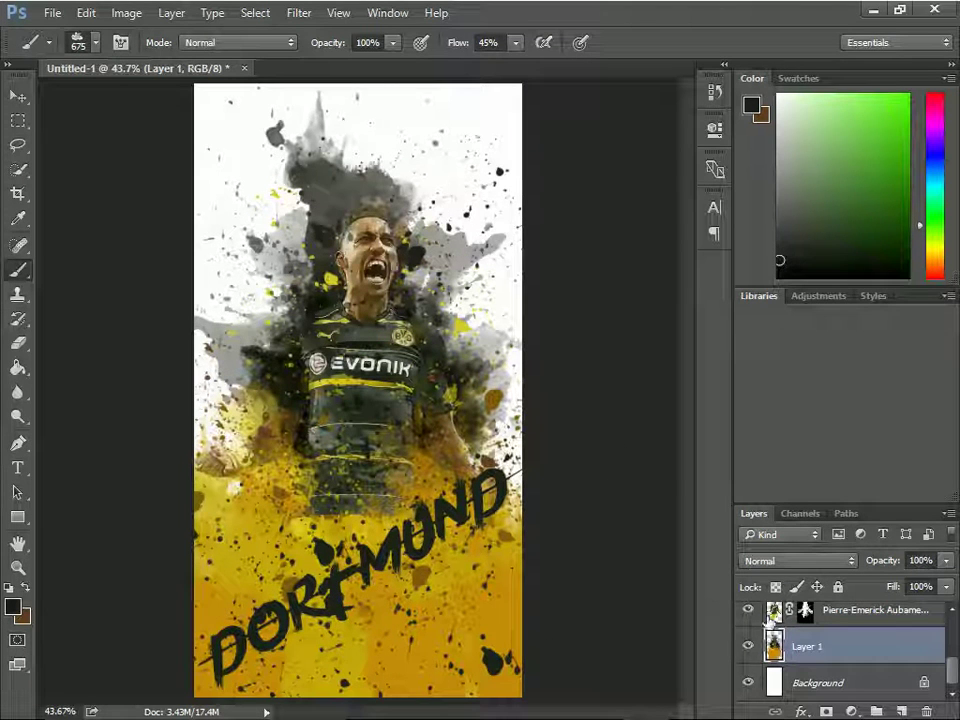
# Step: Paint brown with a 400 px brush over Layer 2's lower-left yellow area, then enlarge it to 600
pyautogui.click(25, 589)
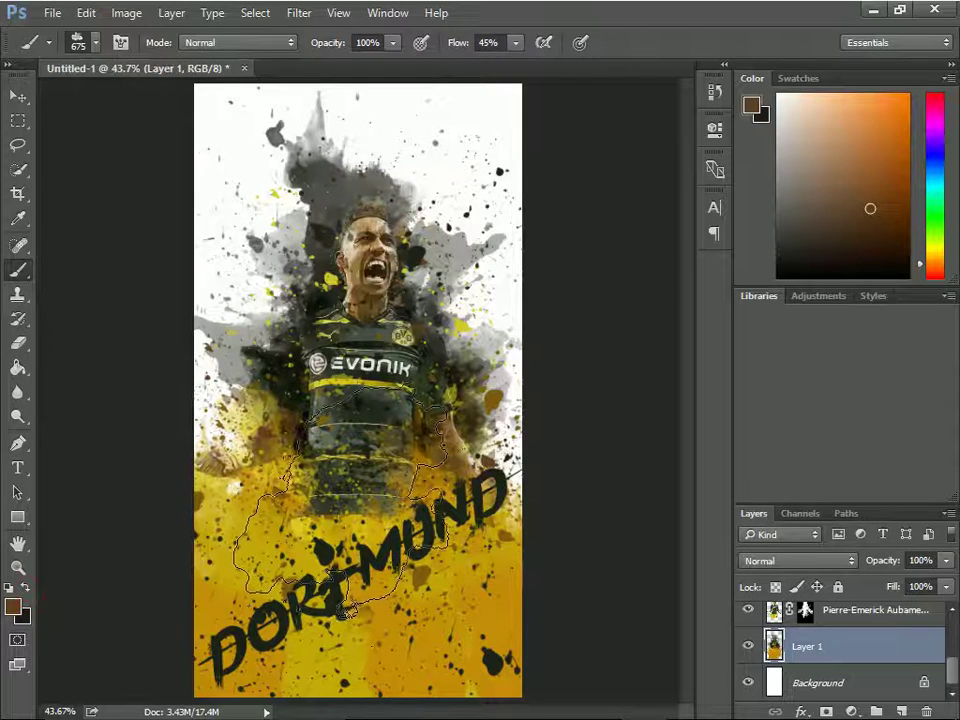
pyautogui.press('[')
pyautogui.press('[')
pyautogui.press('[')
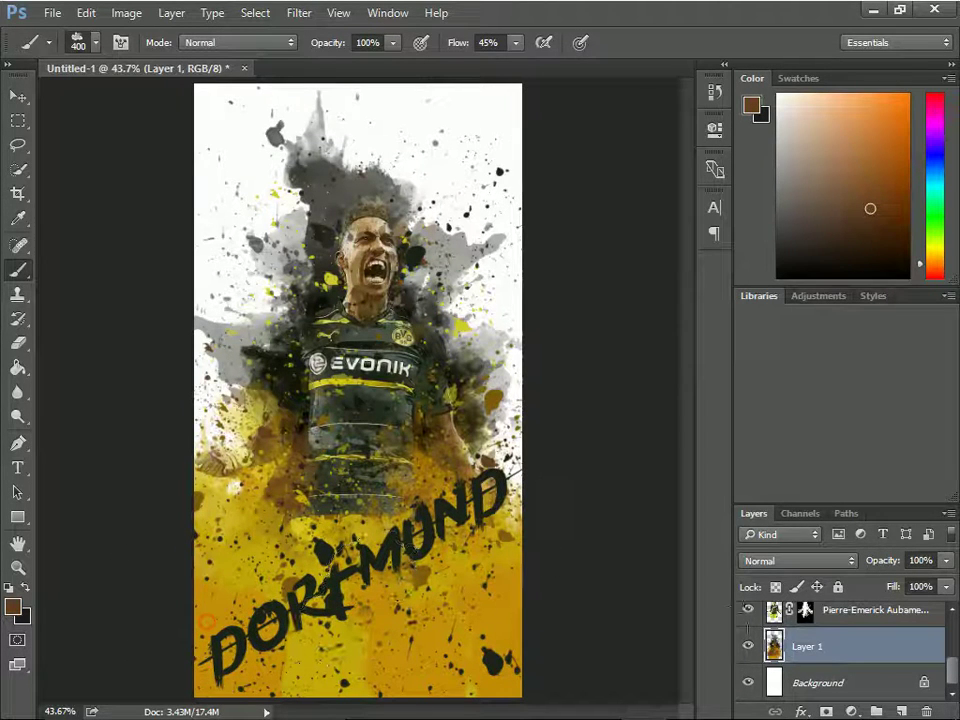
pyautogui.scroll(3, 795, 670)
pyautogui.scroll(1, 795, 668)
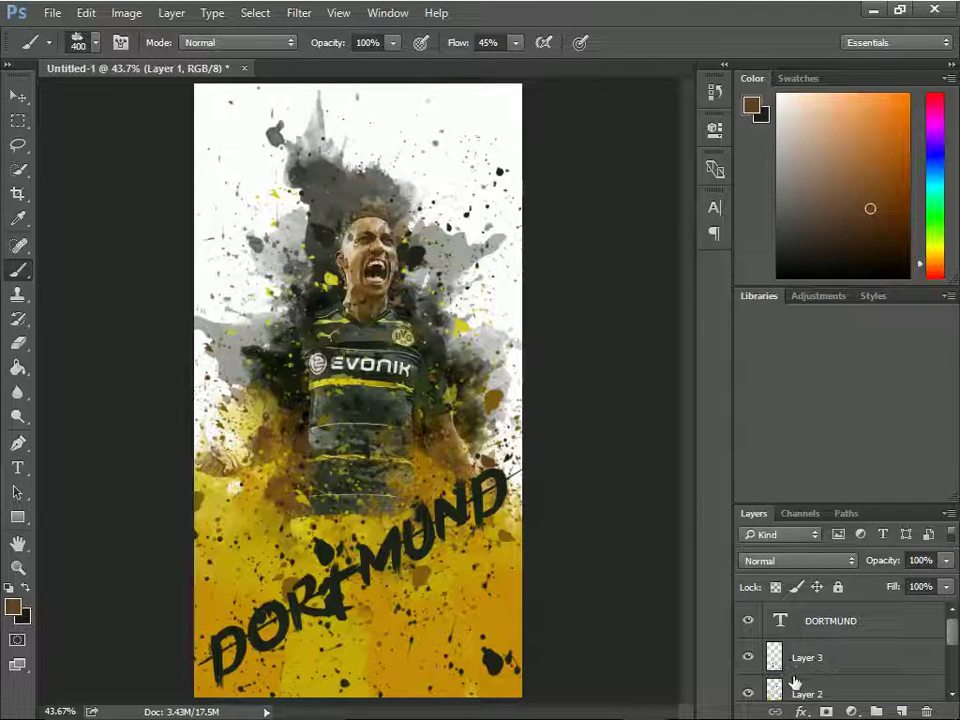
pyautogui.click(793, 690)
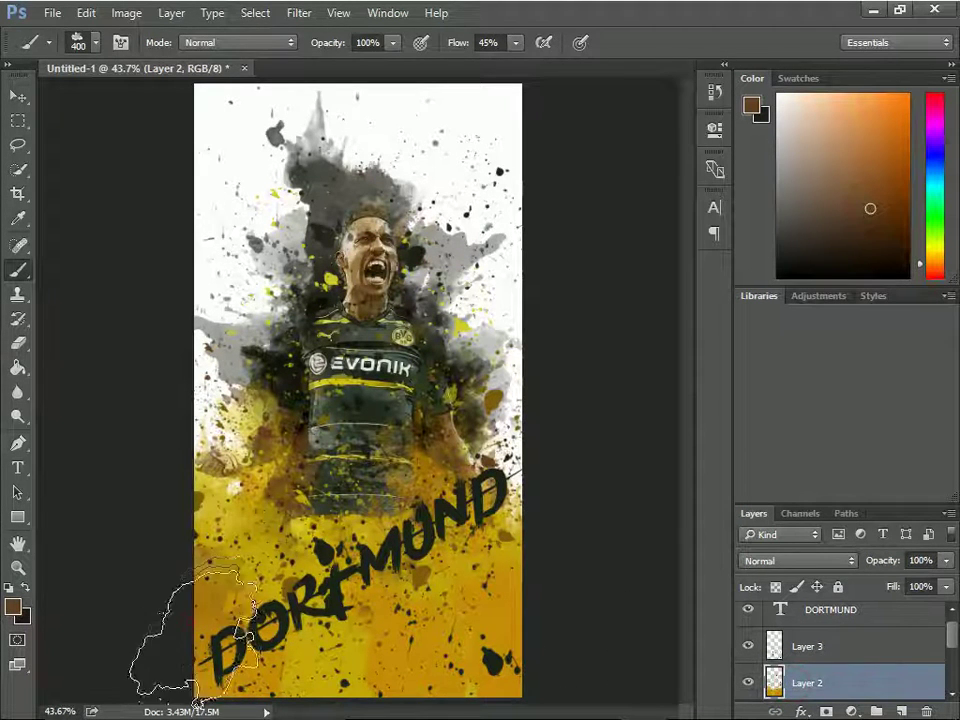
pyautogui.moveTo(170, 510); pyautogui.dragTo(215, 470)
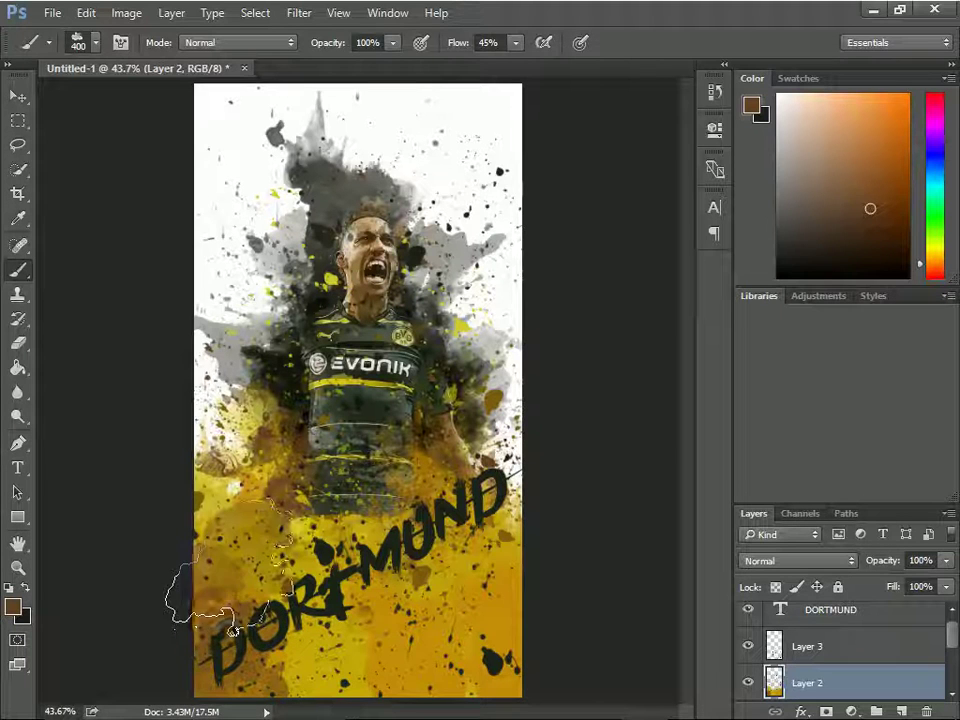
pyautogui.press(']')
pyautogui.press(']')
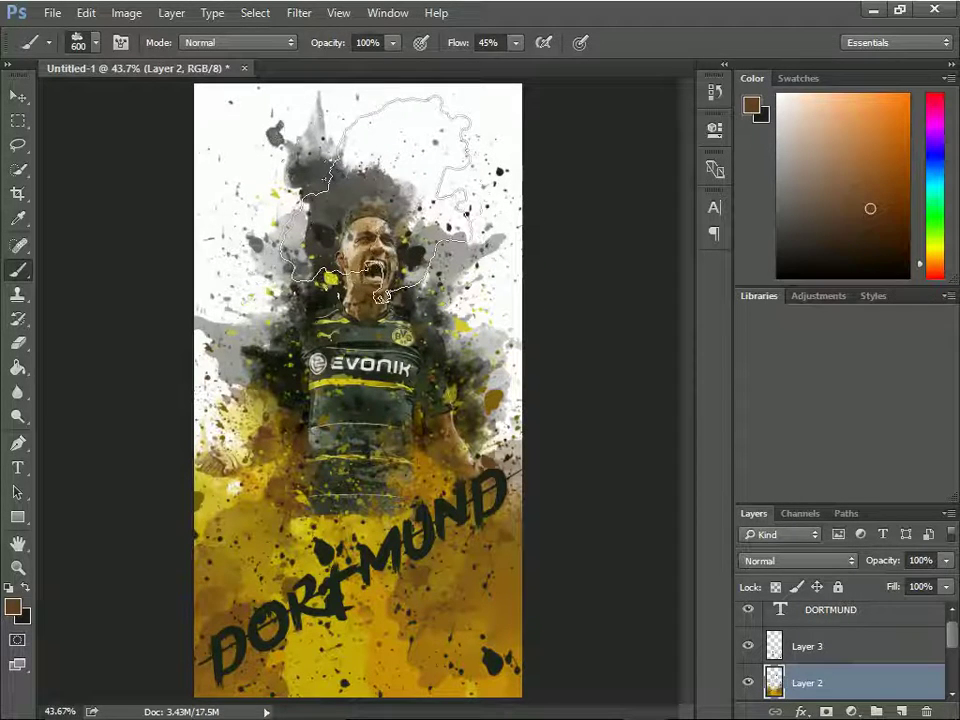
# Step: Switch to a 675 px splatter brush preset
pyautogui.click(97, 45)
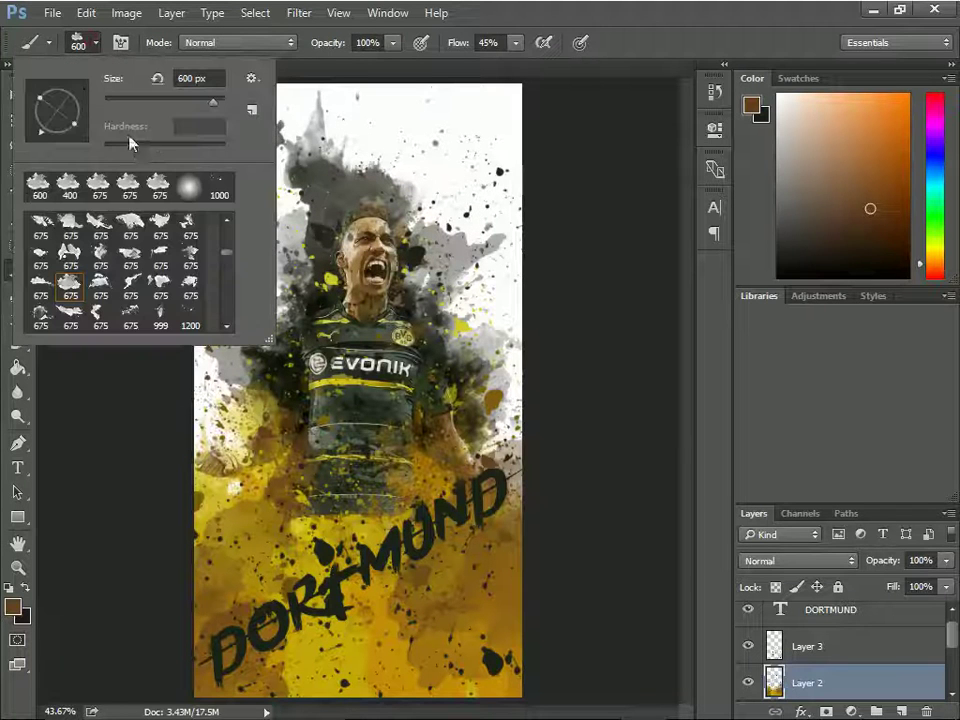
pyautogui.click(98, 226)
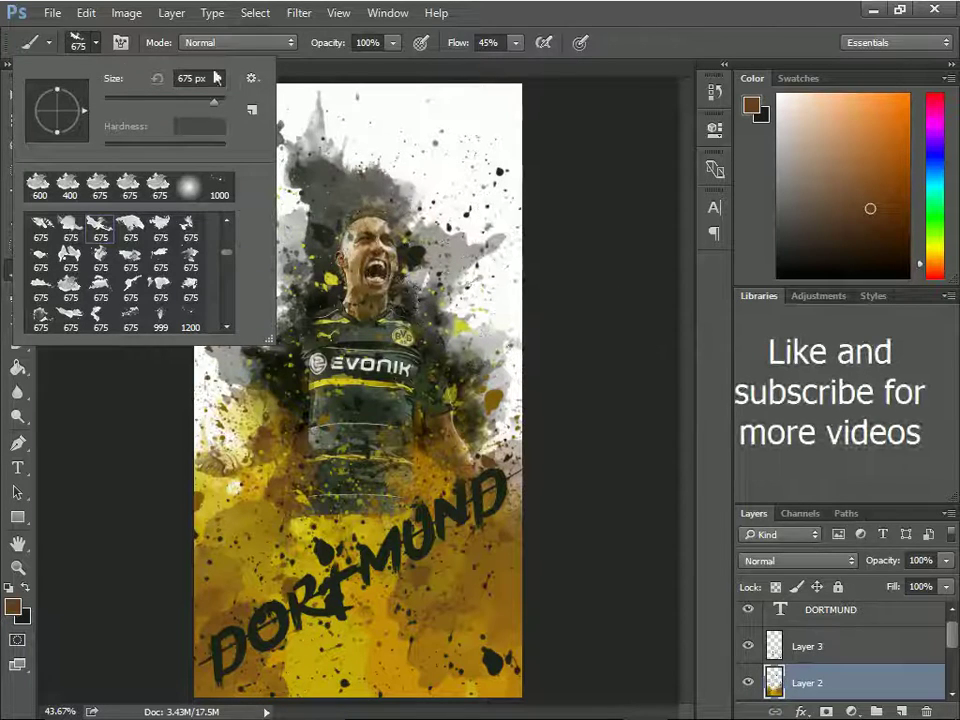
pyautogui.click(76, 38)
pyautogui.click(16, 95)
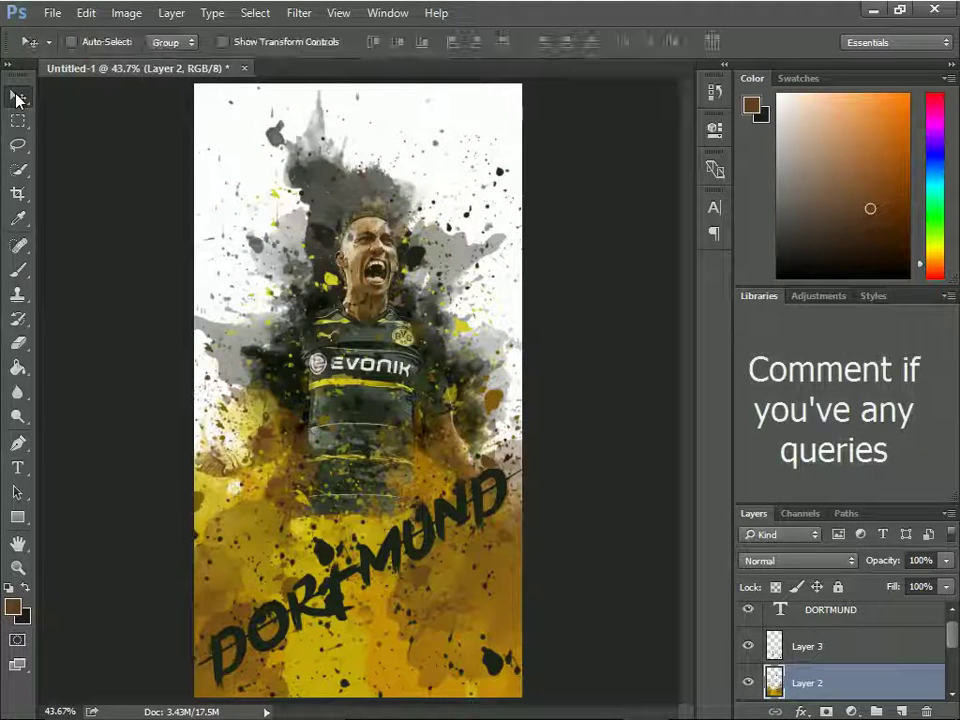